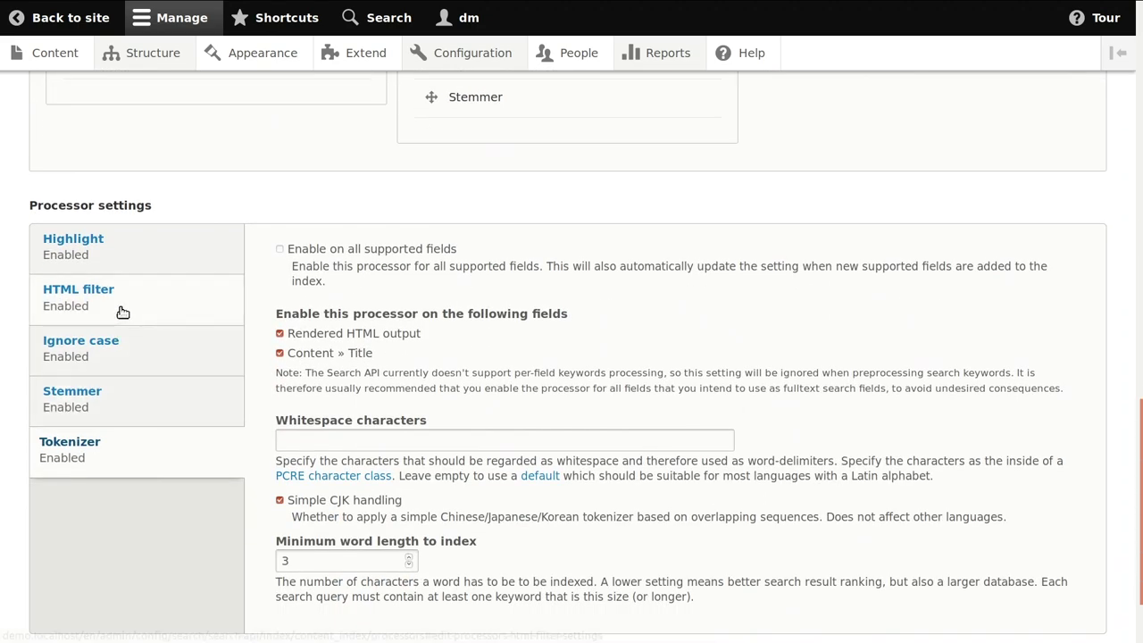
Exclude Difficulty, Title and Content type from the HTML filter processor, leaving only Rendered HTML output, and save the processors.
{"action": "left_click", "coordinate": [121, 309]}
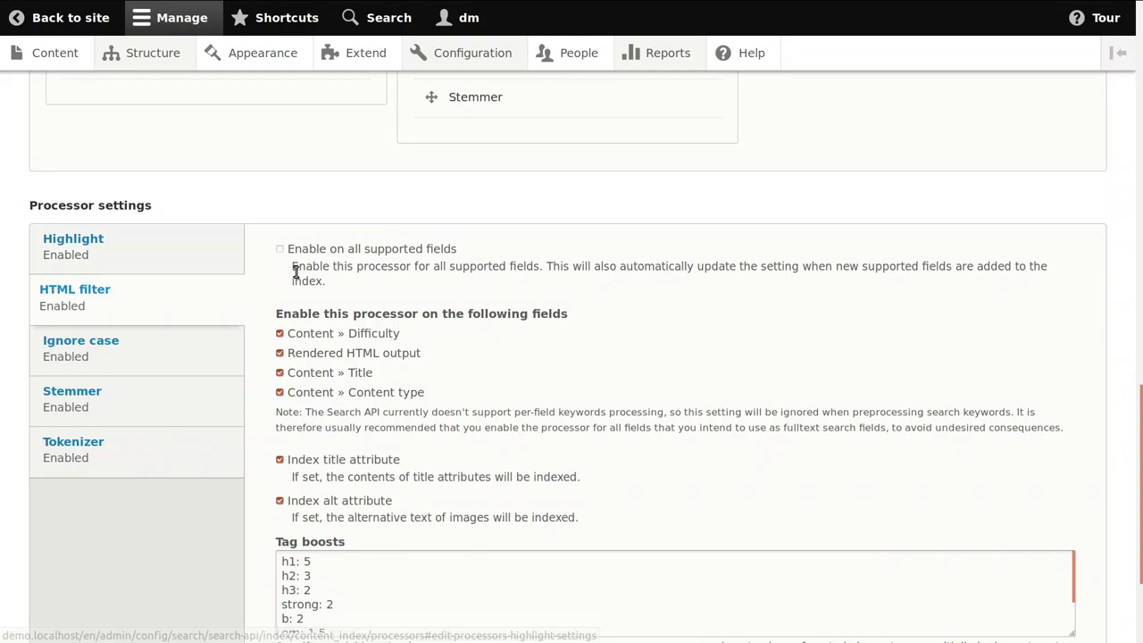
{"action": "left_click", "coordinate": [316, 337]}
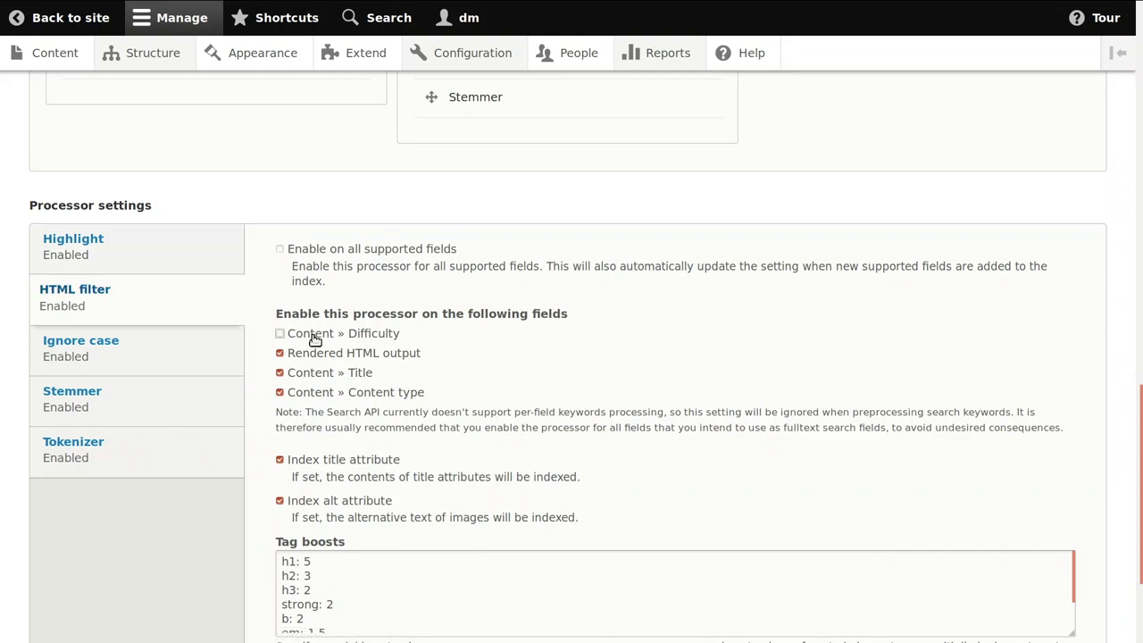
{"action": "left_click", "coordinate": [307, 375]}
{"action": "left_click", "coordinate": [308, 395]}
{"action": "scroll", "coordinate": [212, 533], "scroll_direction": "down", "scroll_amount": 3}
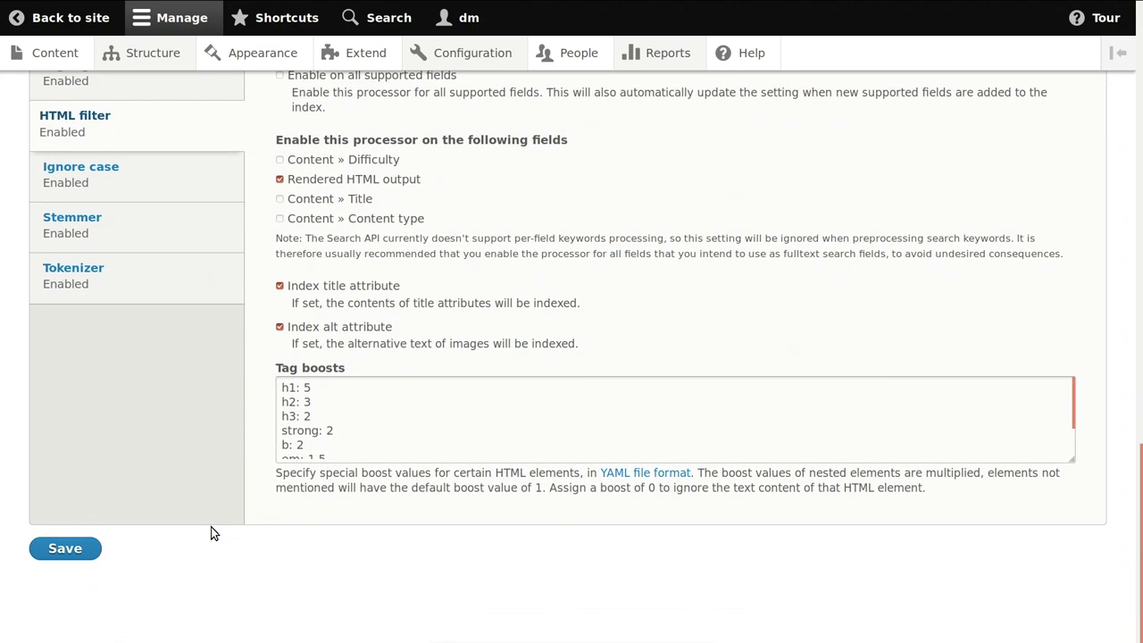
{"action": "left_click", "coordinate": [58, 550]}
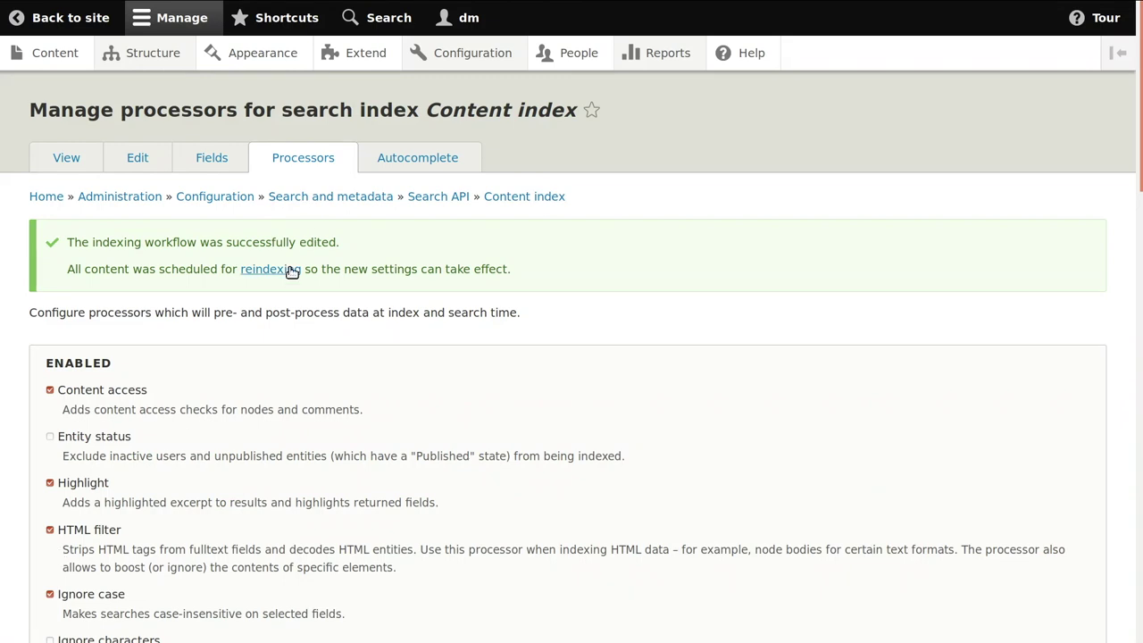
Reindex all items of the Content index in batches of 50.
{"action": "left_click", "coordinate": [271, 270]}
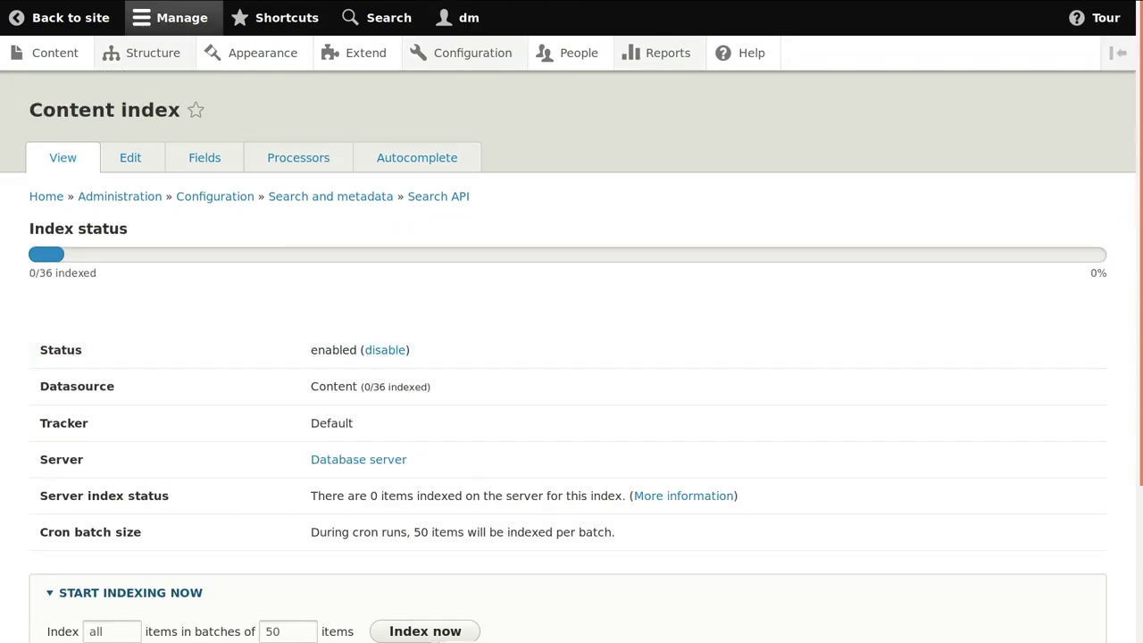
{"action": "left_click", "coordinate": [421, 632]}
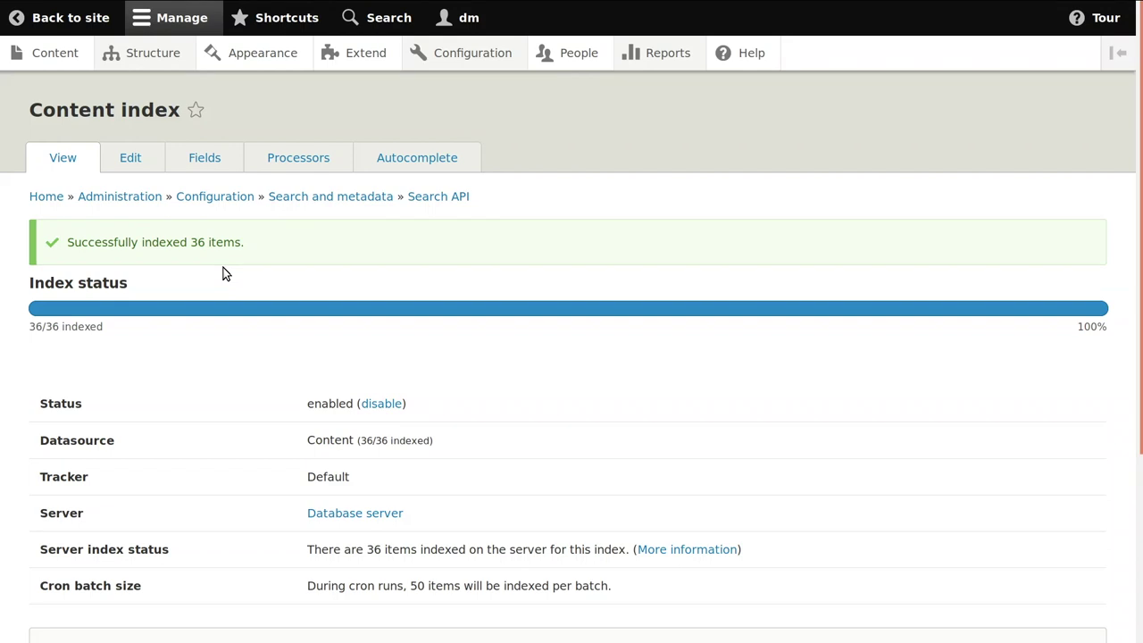
Start a new view named Search that shows Index Content index.
{"action": "left_click", "coordinate": [147, 53]}
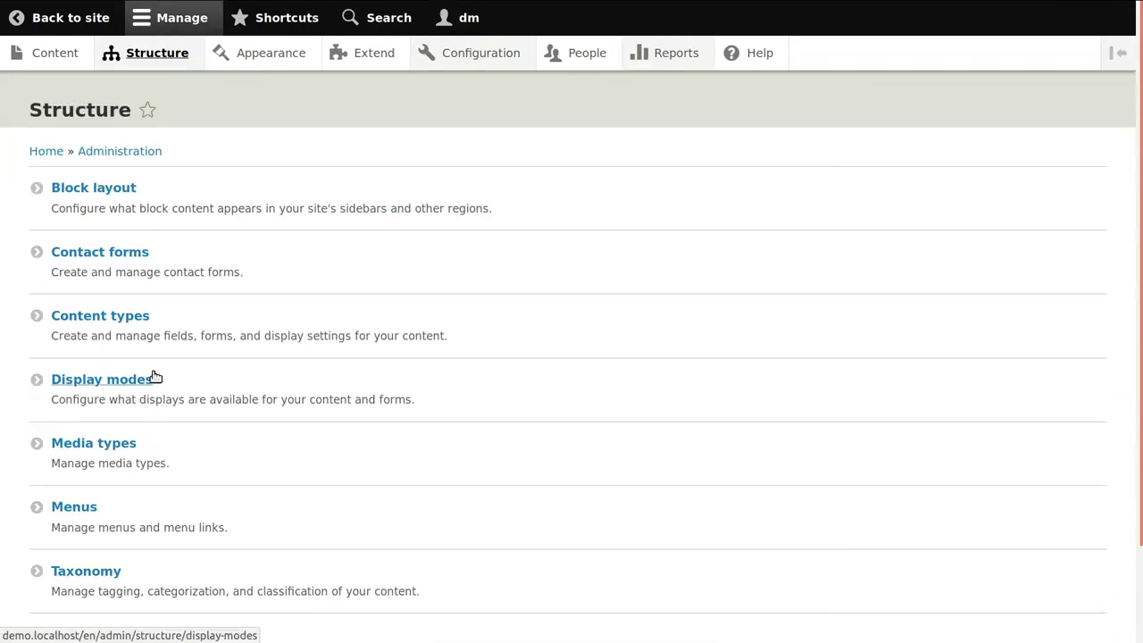
{"action": "scroll", "coordinate": [120, 471], "scroll_direction": "down", "scroll_amount": 2}
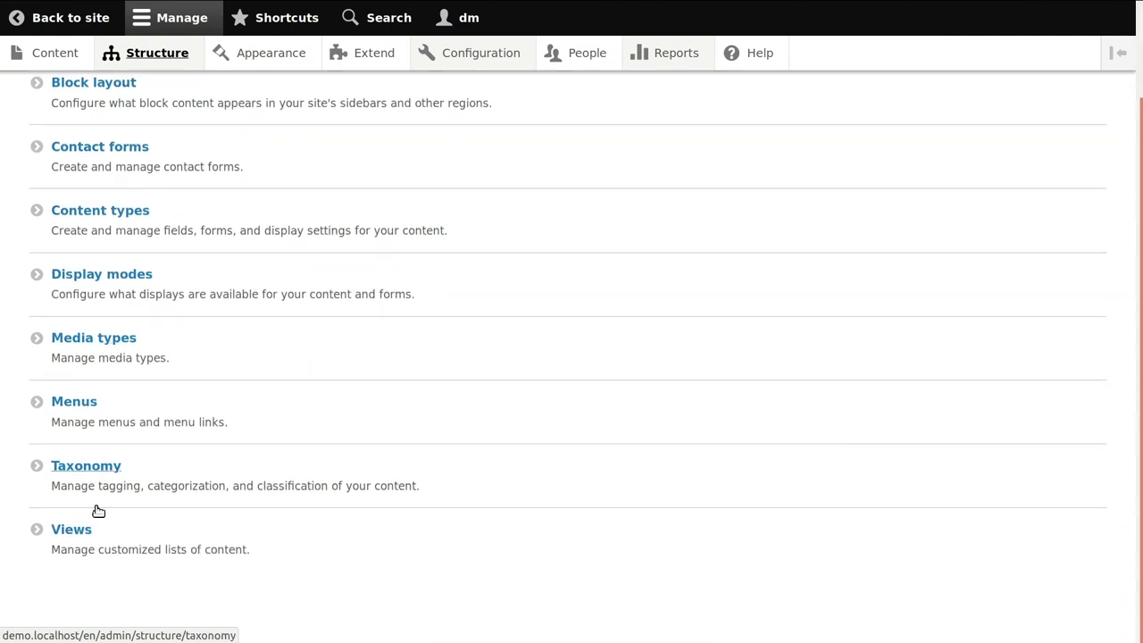
{"action": "left_click", "coordinate": [83, 533]}
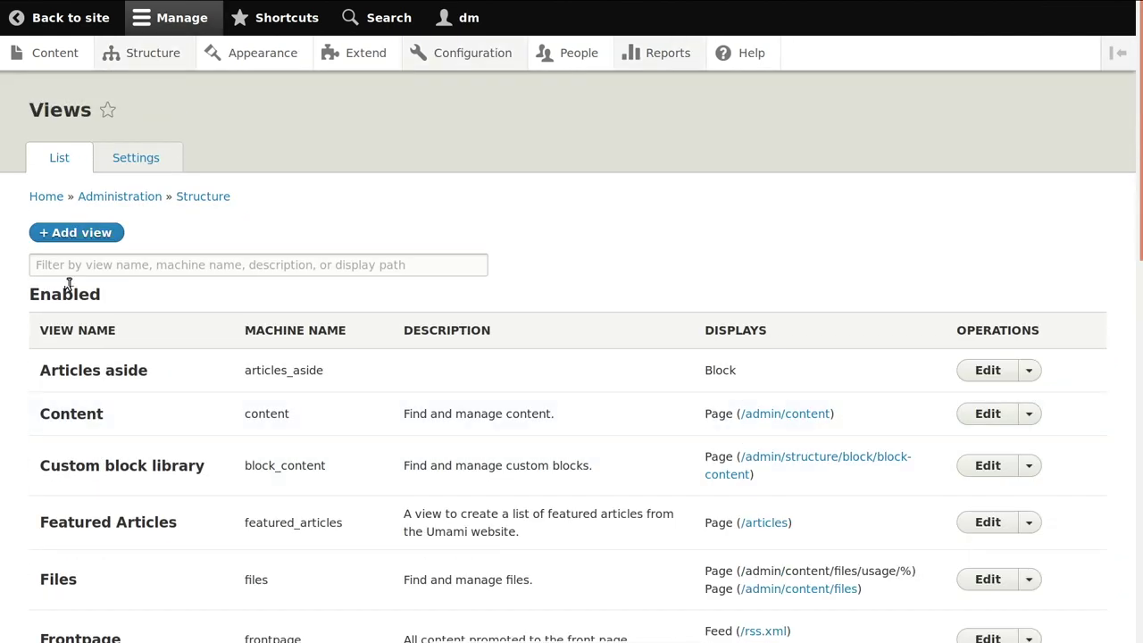
{"action": "left_click", "coordinate": [75, 237]}
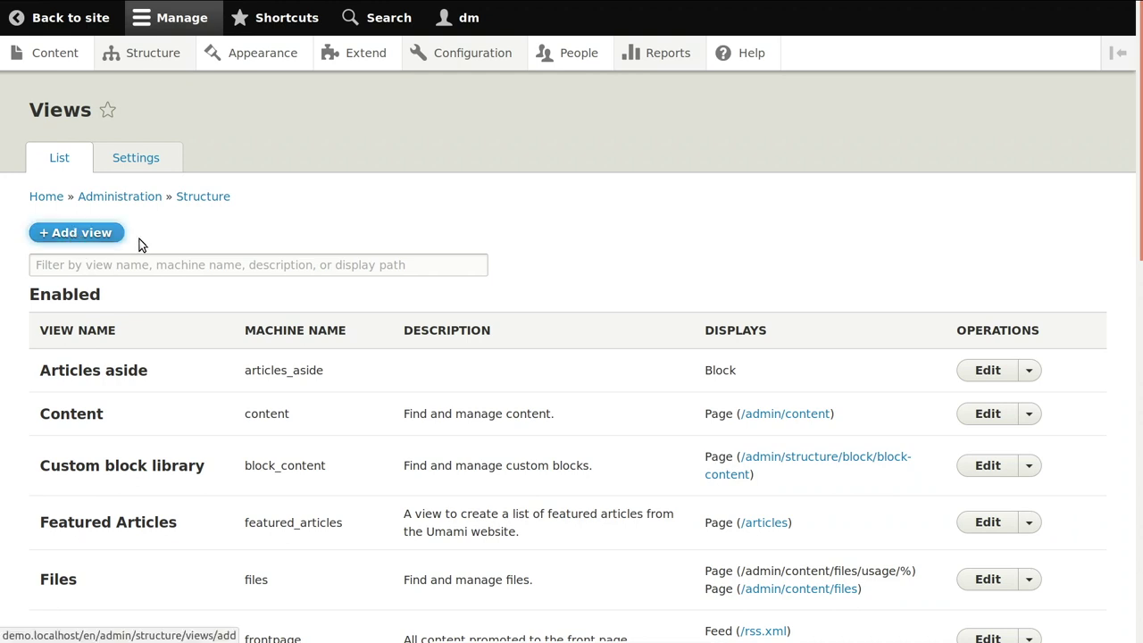
{"action": "left_click", "coordinate": [165, 240]}
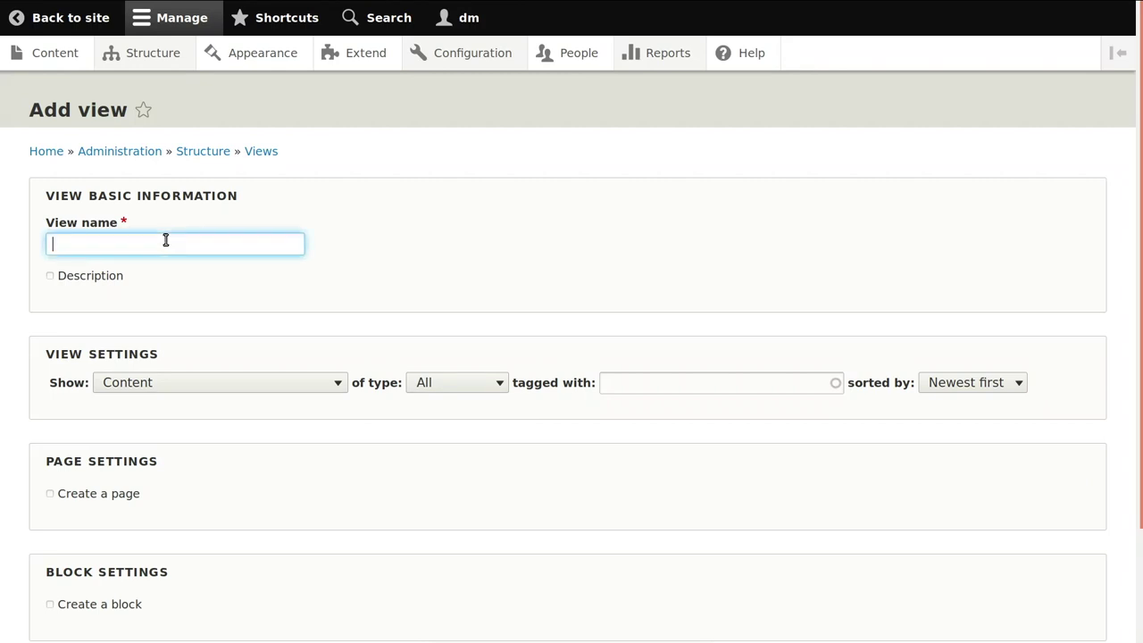
{"action": "type", "text": "Sea"}
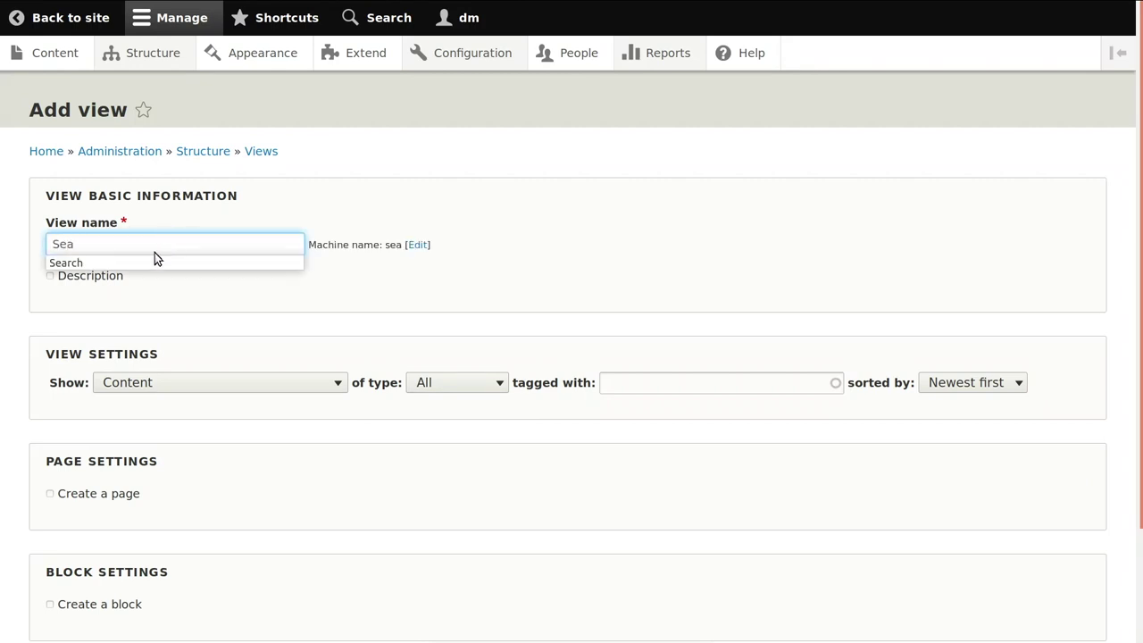
{"action": "left_click", "coordinate": [149, 265]}
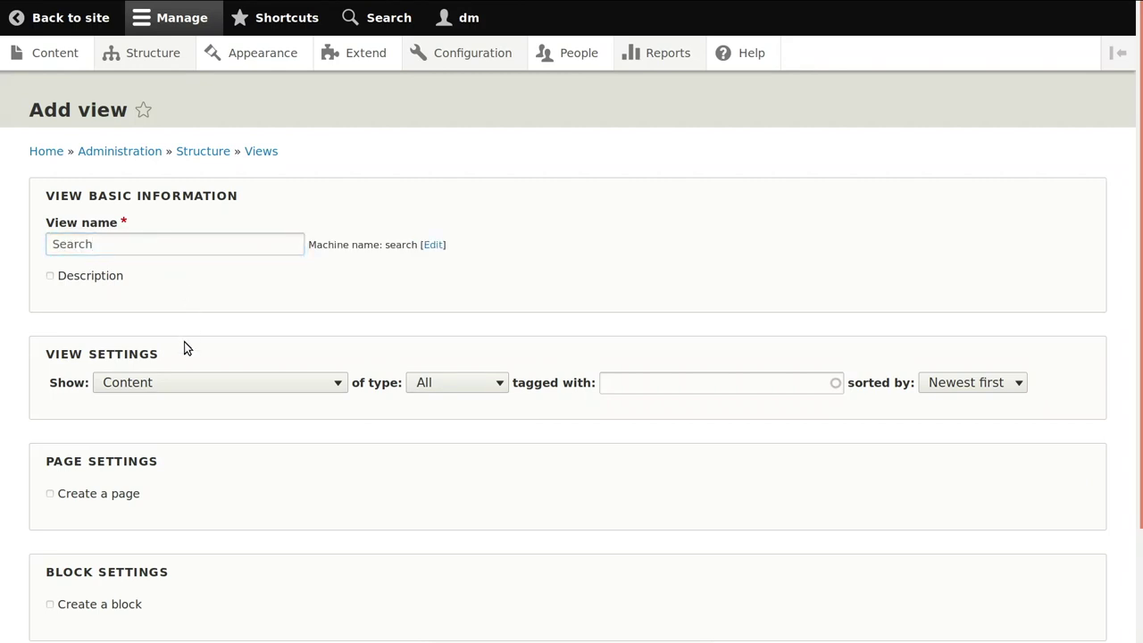
{"action": "left_click", "coordinate": [185, 383]}
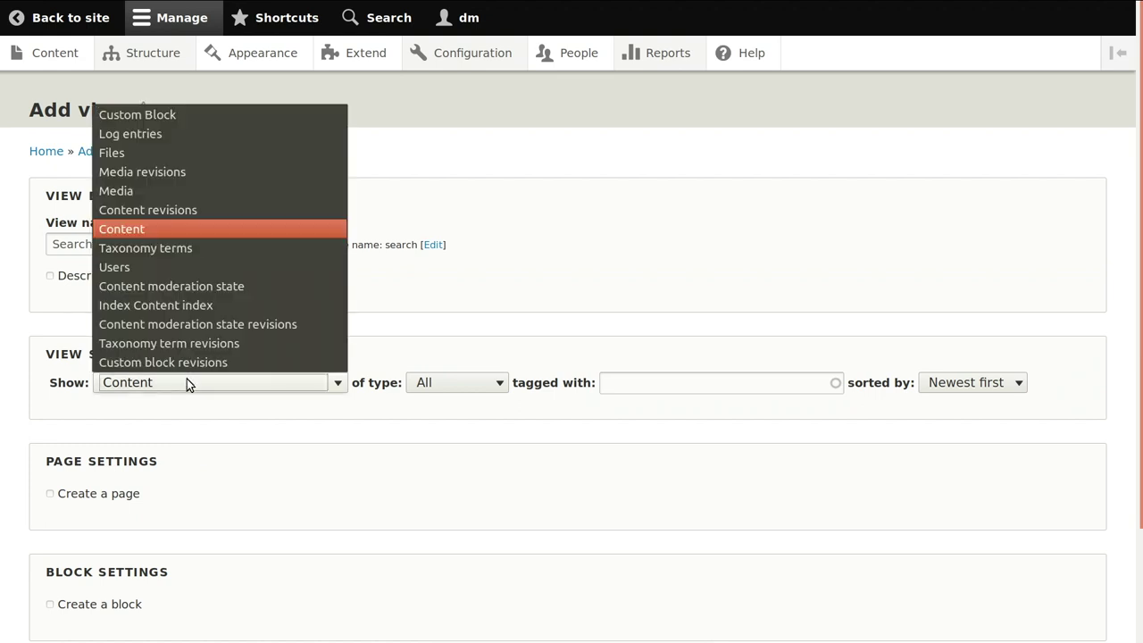
{"action": "left_click", "coordinate": [161, 305]}
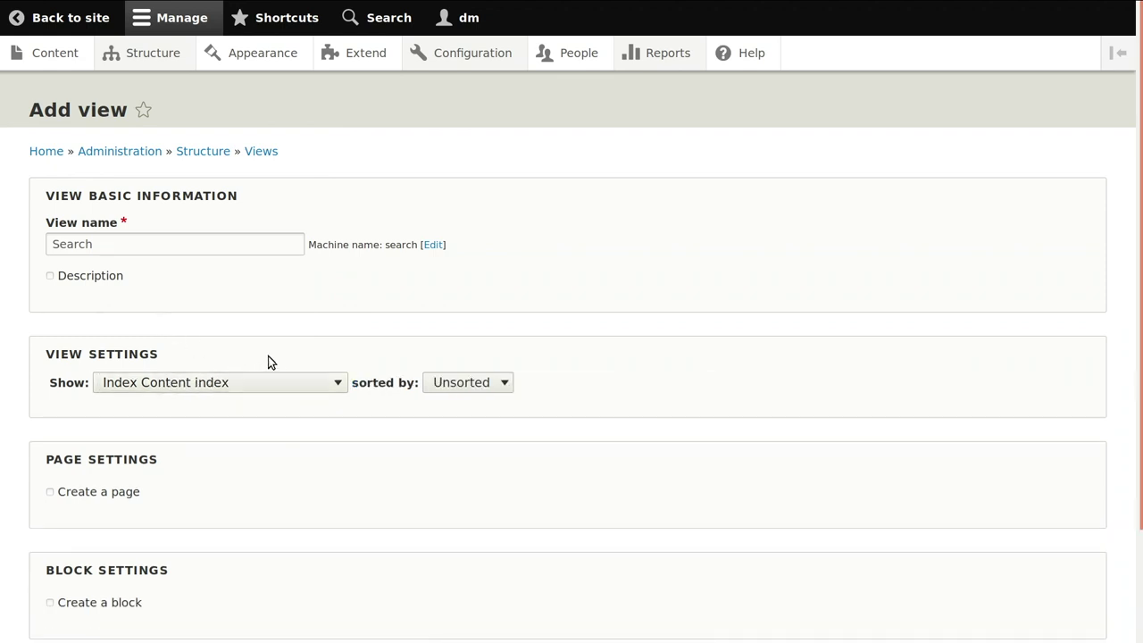
Switch to the terminal, run "d cr" in the demo directory, and return to the browser.
{"action": "key", "text": "alt+Tab"}
{"action": "key", "text": "alt+Tab"}
{"action": "key", "text": "alt+Tab"}
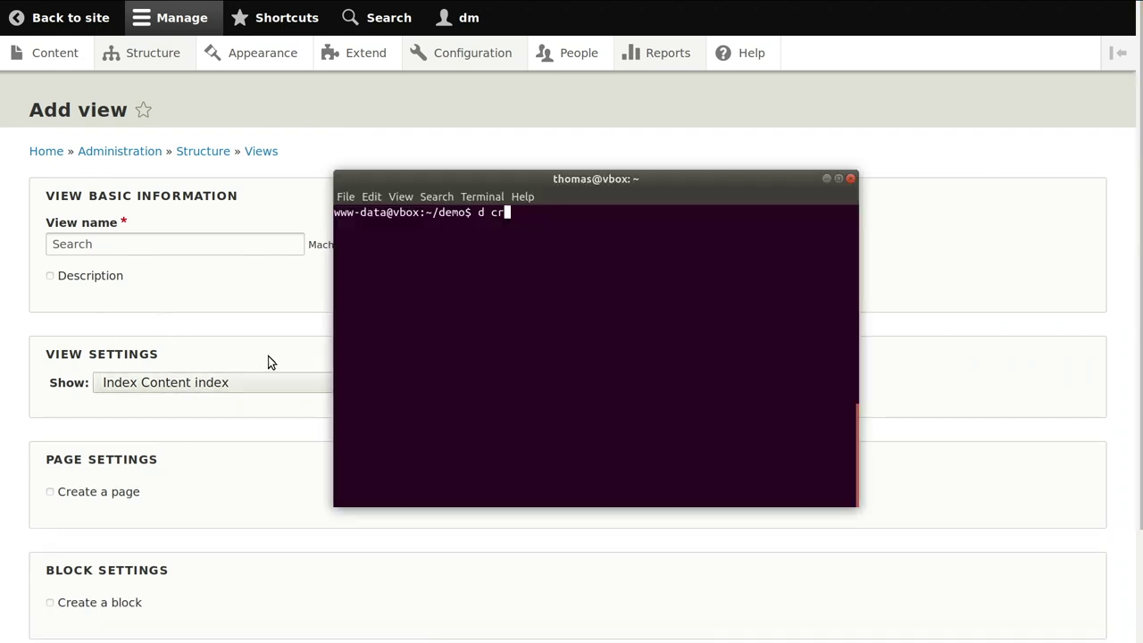
{"action": "type", "text": "d cr"}
{"action": "key", "text": "Return"}
{"action": "key", "text": "alt+Tab"}
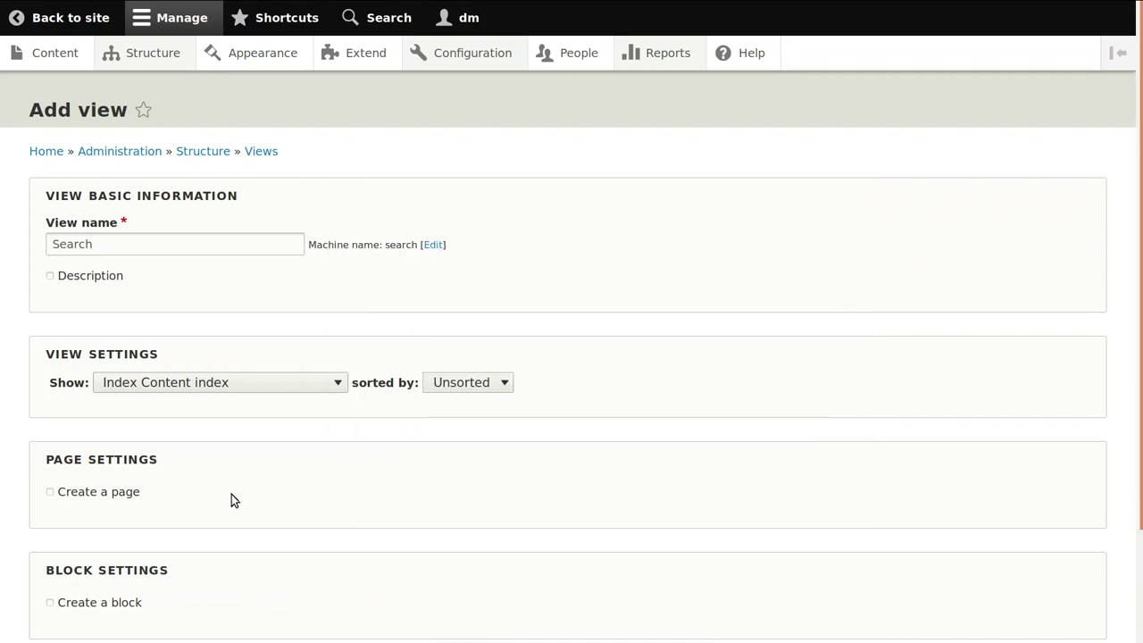
Create a page for the Search view with a menu link in Main navigation, and save the view.
{"action": "left_click", "coordinate": [125, 493]}
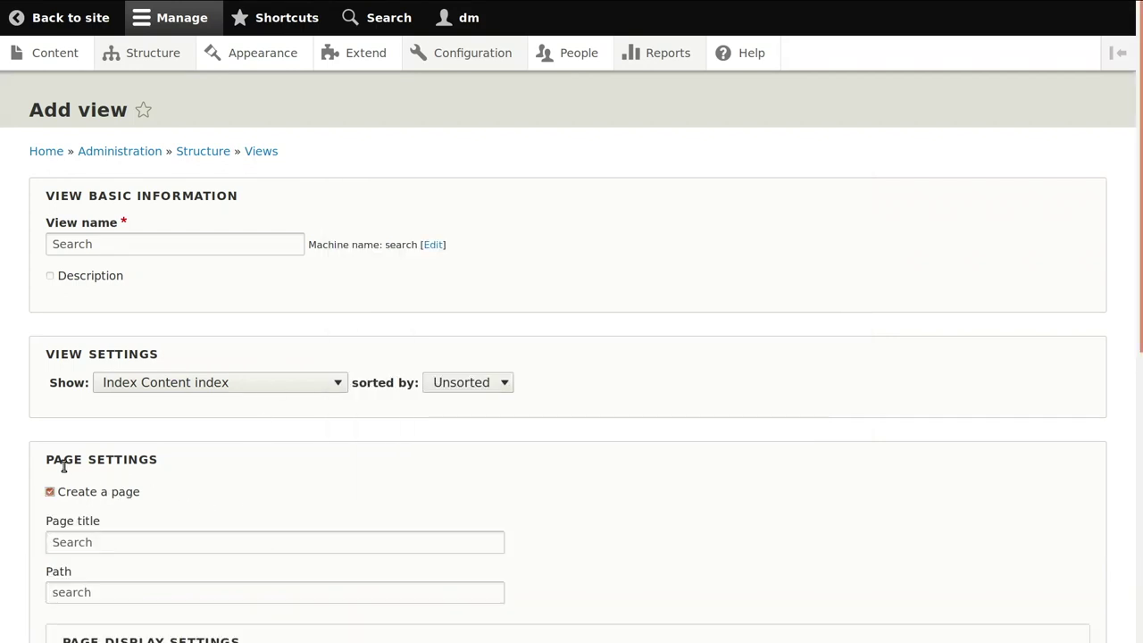
{"action": "scroll", "coordinate": [63, 466], "scroll_direction": "down", "scroll_amount": 3}
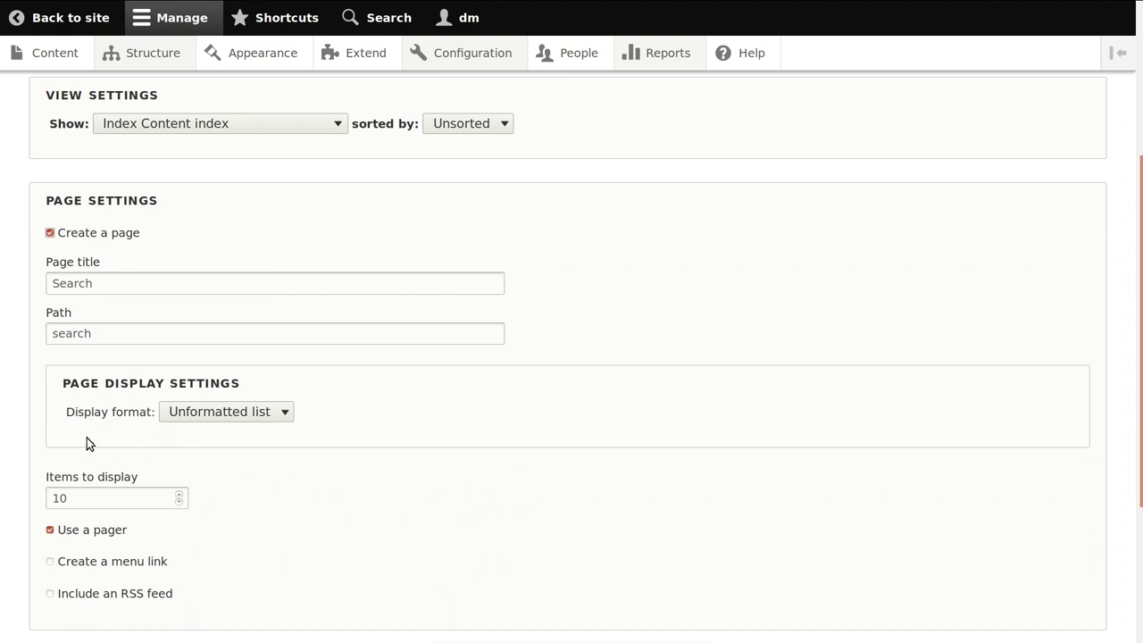
{"action": "scroll", "coordinate": [87, 438], "scroll_direction": "down", "scroll_amount": 1}
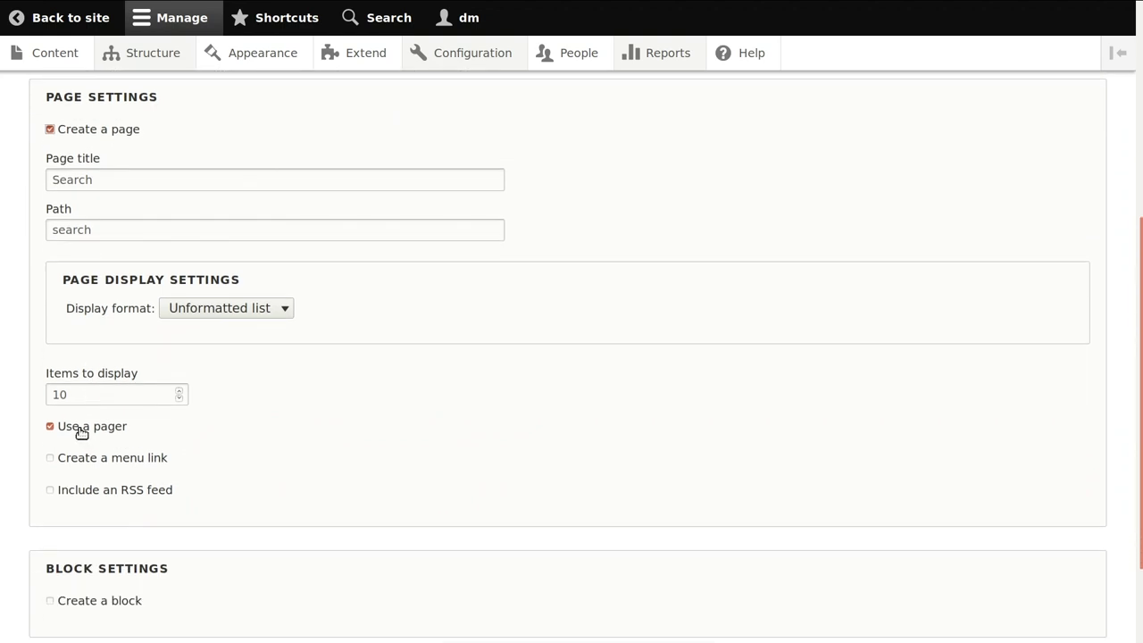
{"action": "left_click", "coordinate": [90, 462]}
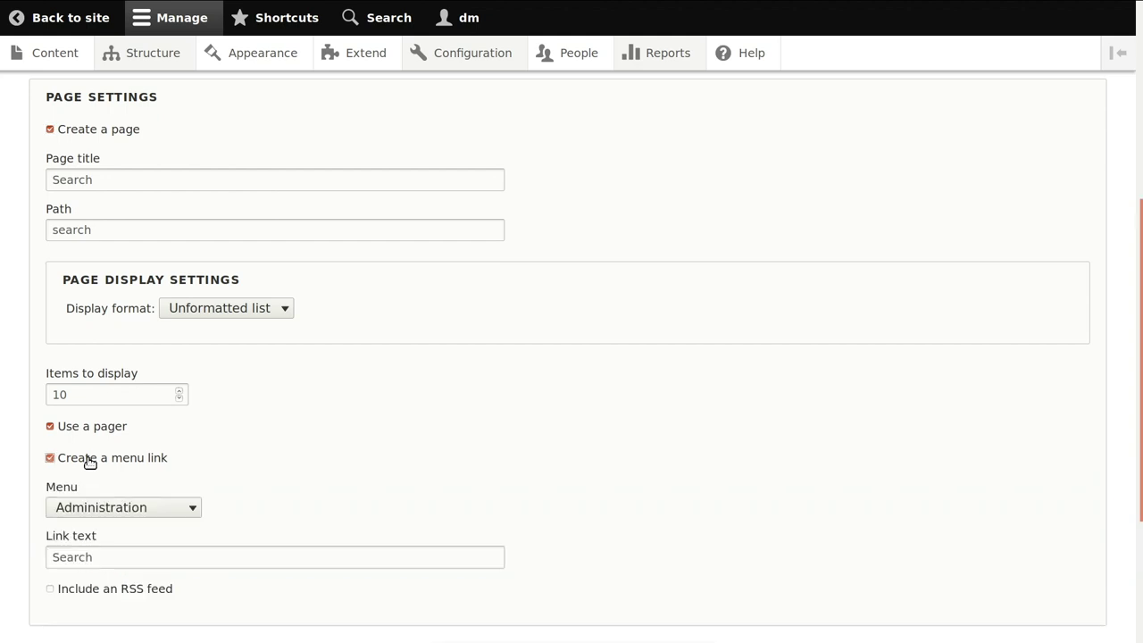
{"action": "left_click", "coordinate": [90, 509]}
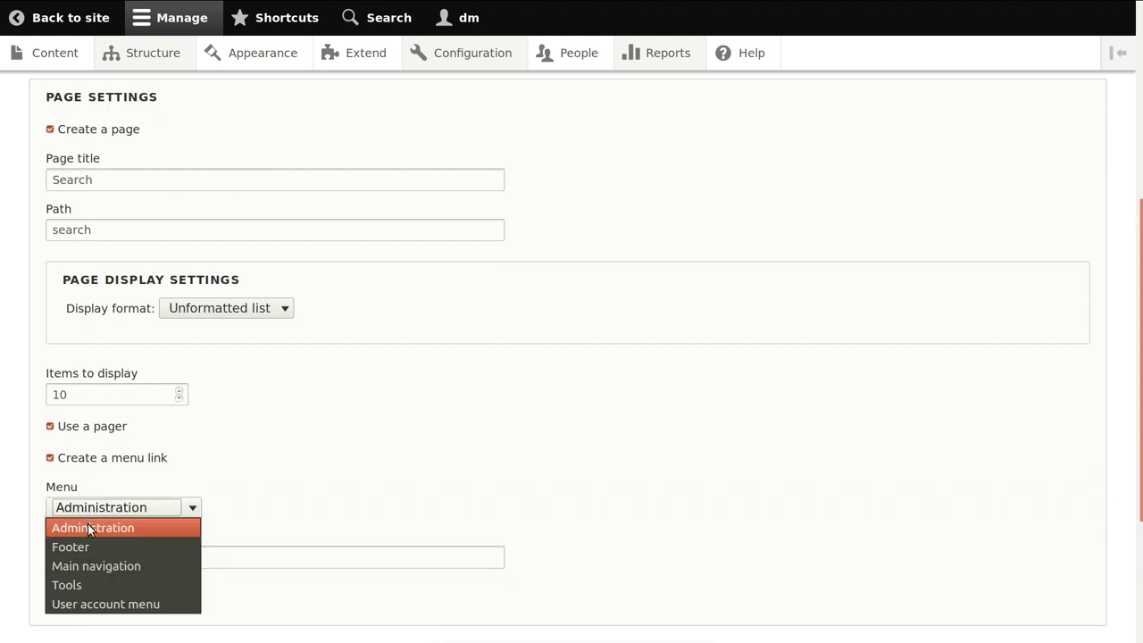
{"action": "left_click", "coordinate": [88, 567]}
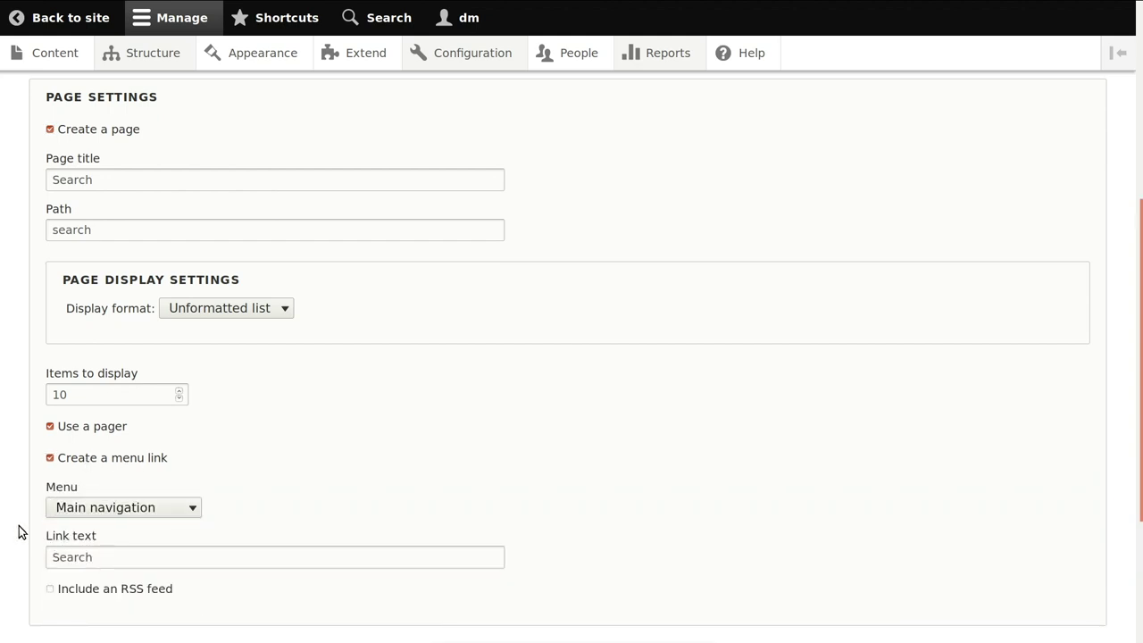
{"action": "scroll", "coordinate": [22, 532], "scroll_direction": "down", "scroll_amount": 4}
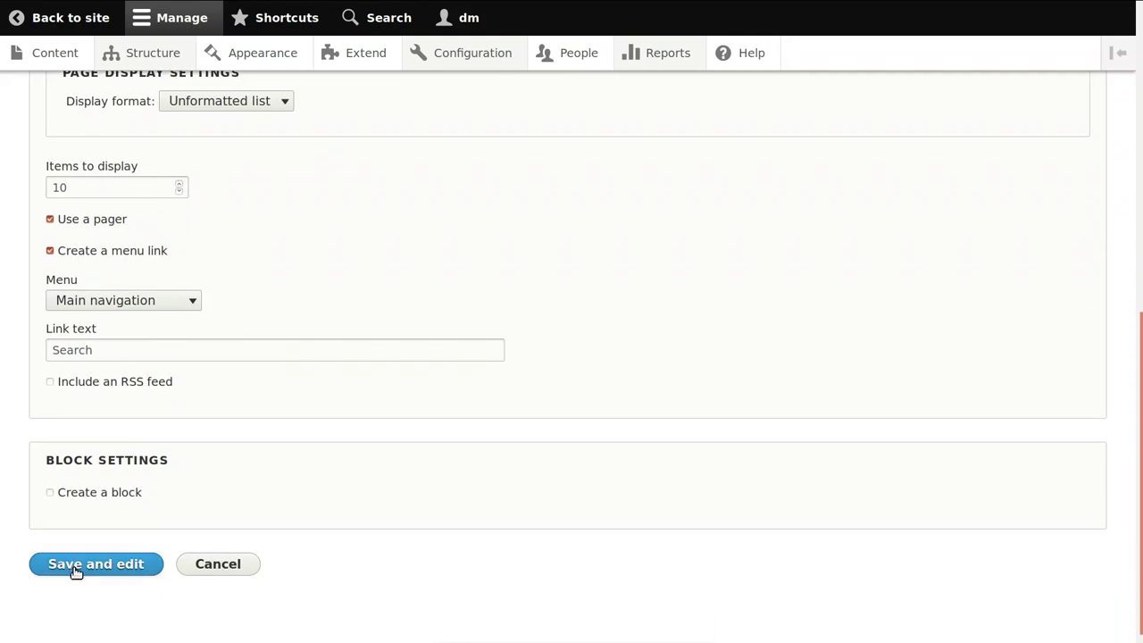
{"action": "left_click", "coordinate": [77, 570]}
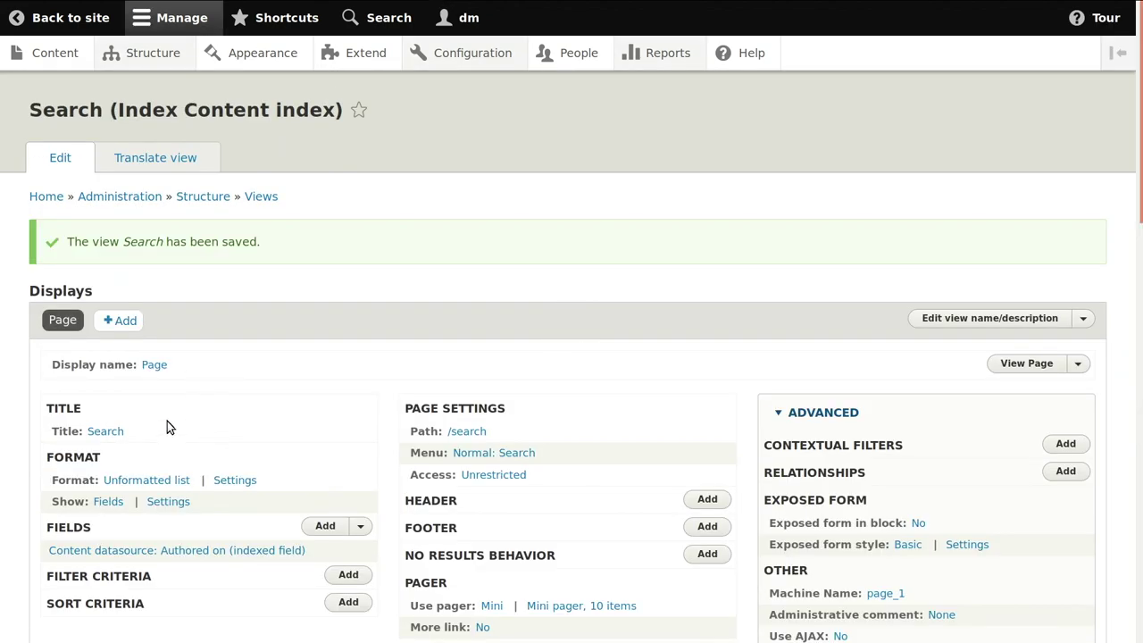
Change the Search view's row style from fields to Rendered entity.
{"action": "scroll", "coordinate": [167, 427], "scroll_direction": "down", "scroll_amount": 2}
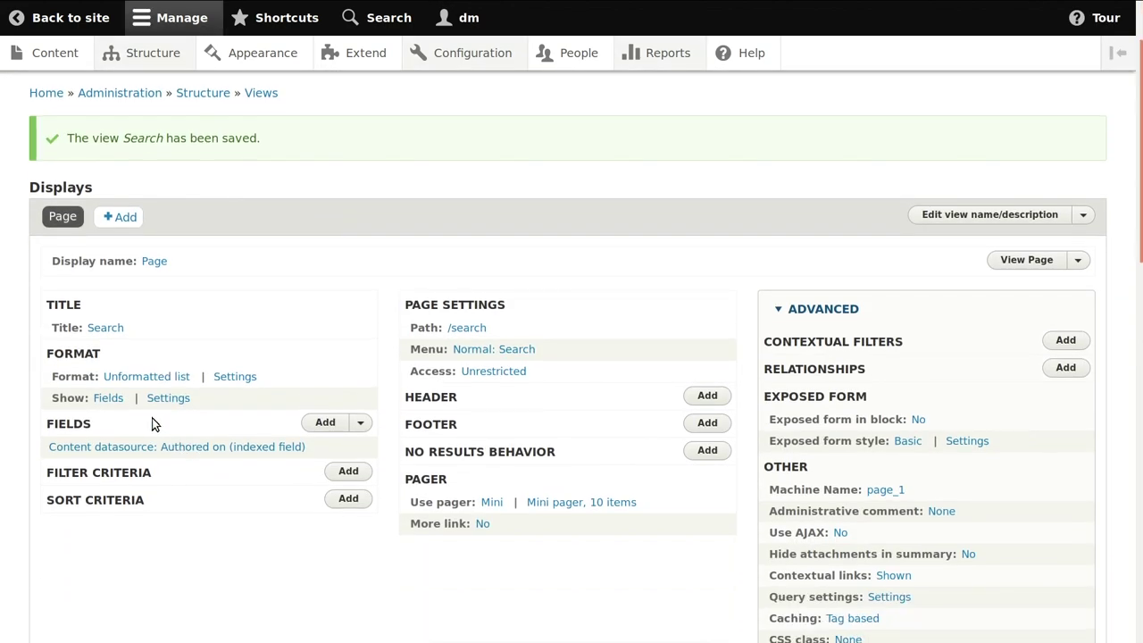
{"action": "left_click", "coordinate": [108, 402]}
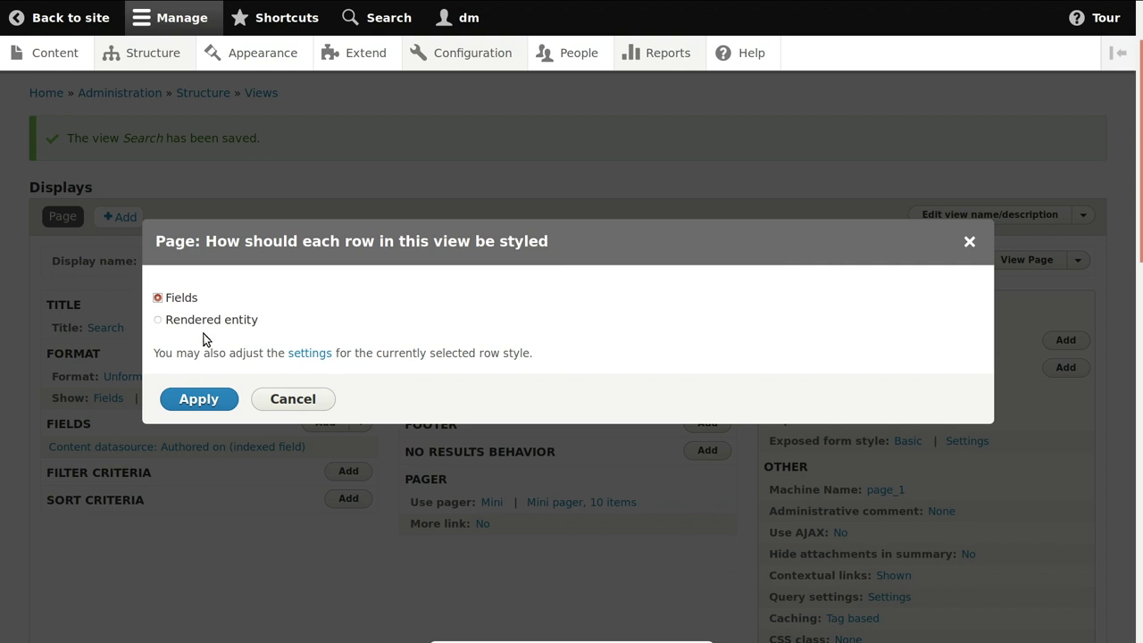
{"action": "left_click", "coordinate": [188, 321]}
{"action": "left_click", "coordinate": [189, 402]}
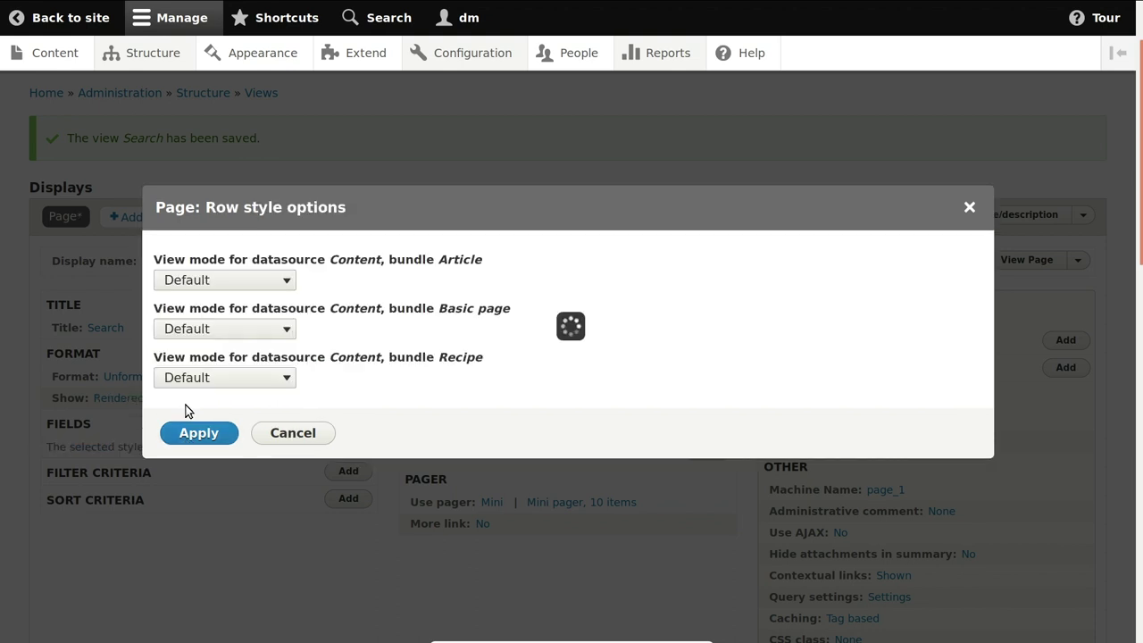
Apply the Search result view mode to the Article, Basic page and Recipe bundles.
{"action": "left_click", "coordinate": [251, 280]}
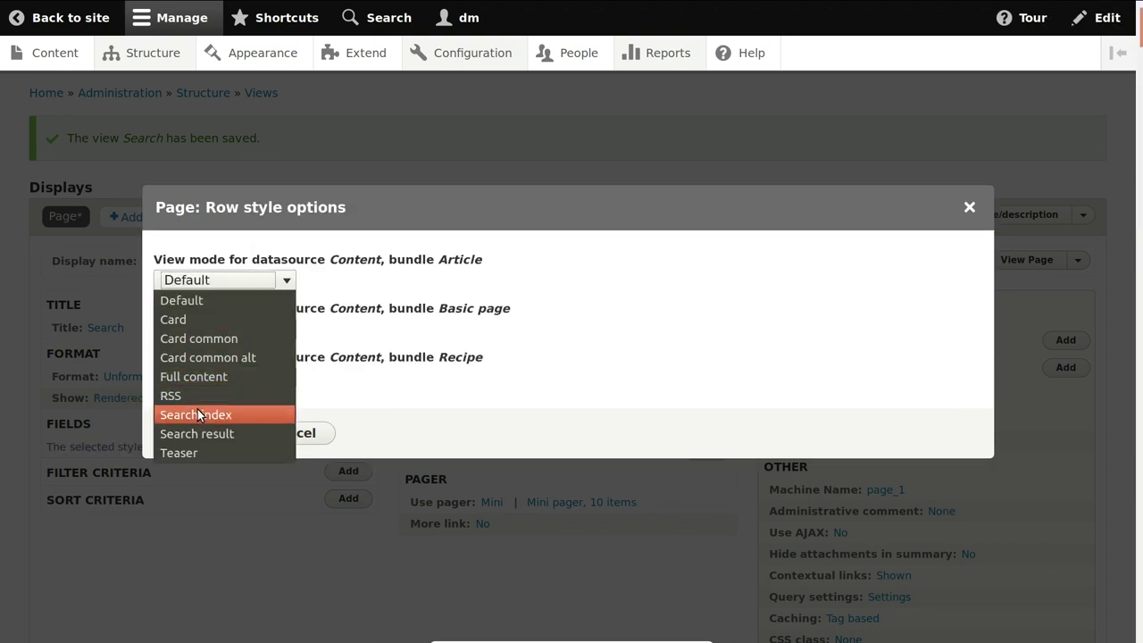
{"action": "left_click", "coordinate": [196, 433]}
{"action": "left_click", "coordinate": [224, 328]}
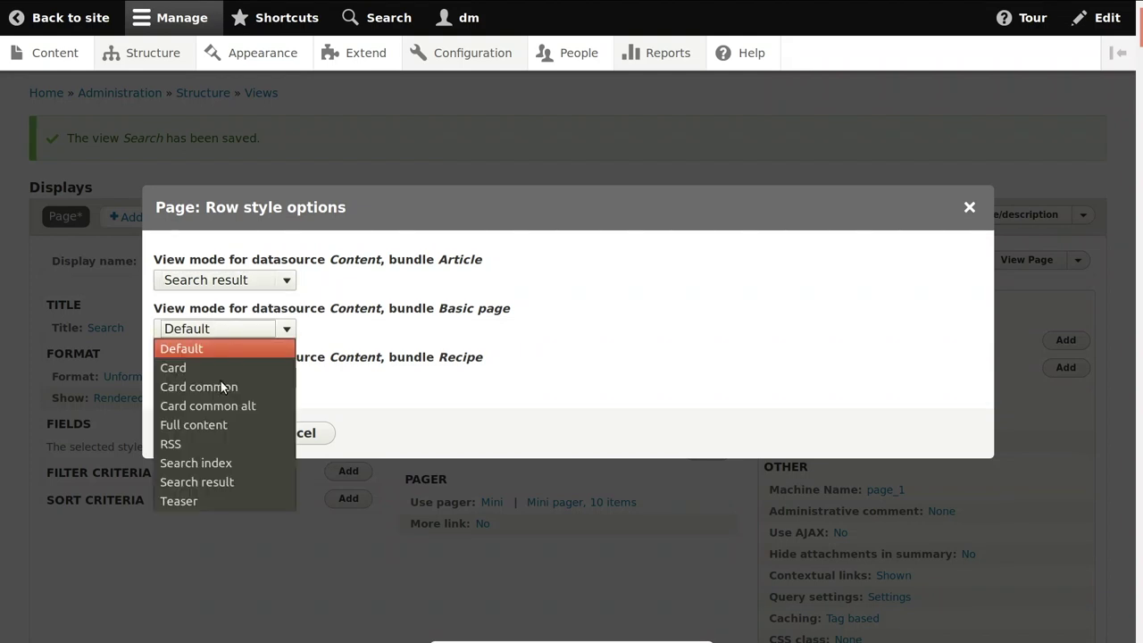
{"action": "left_click", "coordinate": [203, 481]}
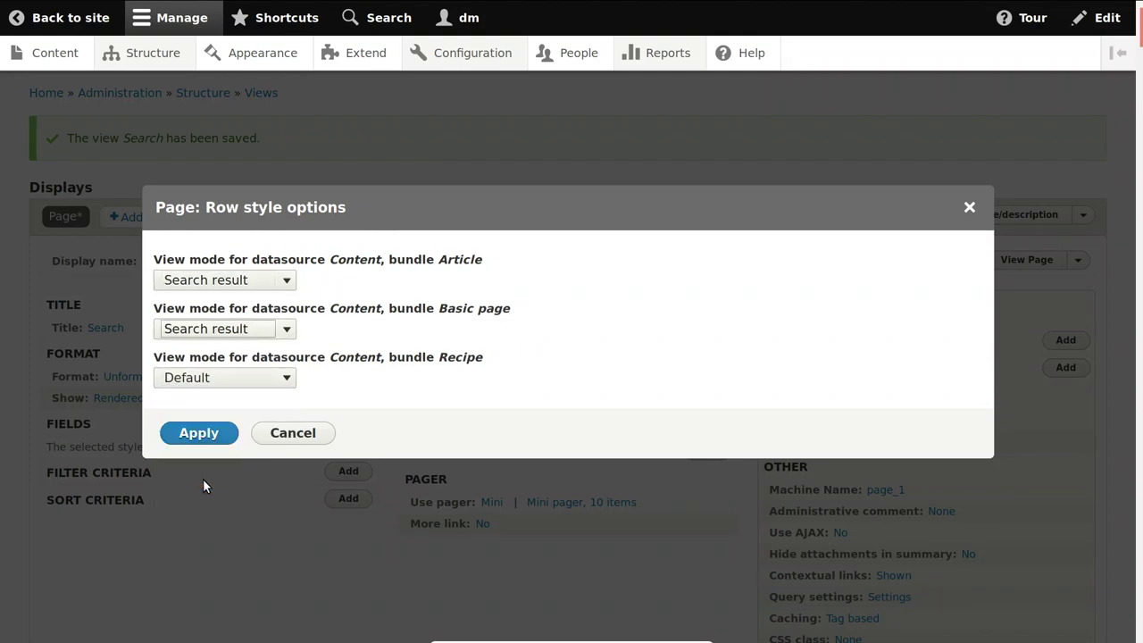
{"action": "left_click", "coordinate": [221, 386]}
{"action": "left_click", "coordinate": [193, 531]}
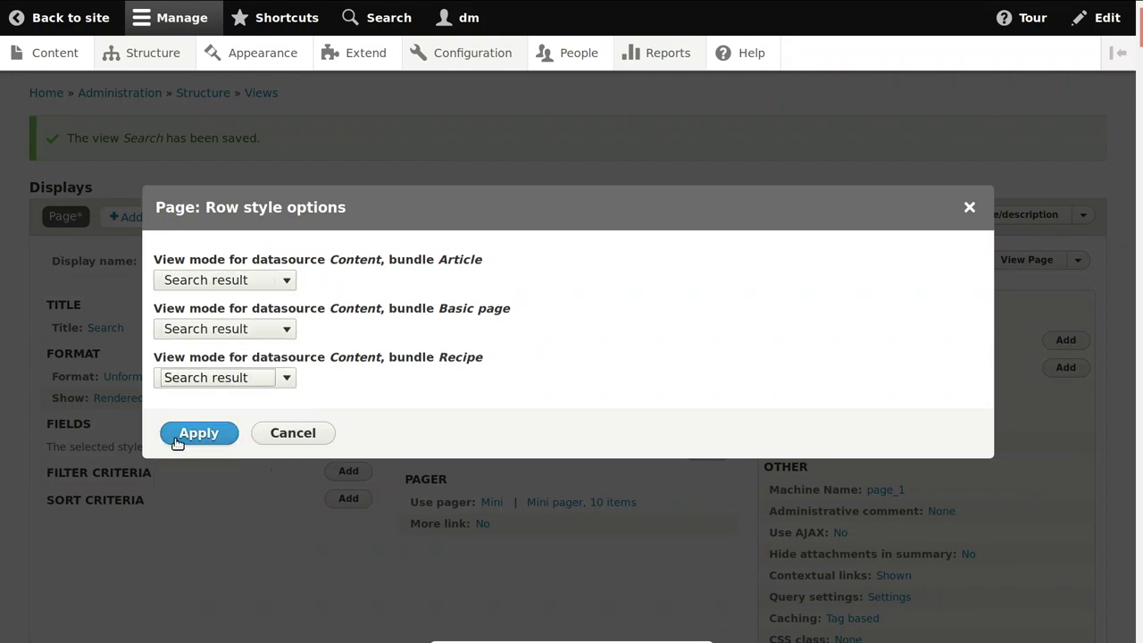
{"action": "left_click", "coordinate": [179, 440]}
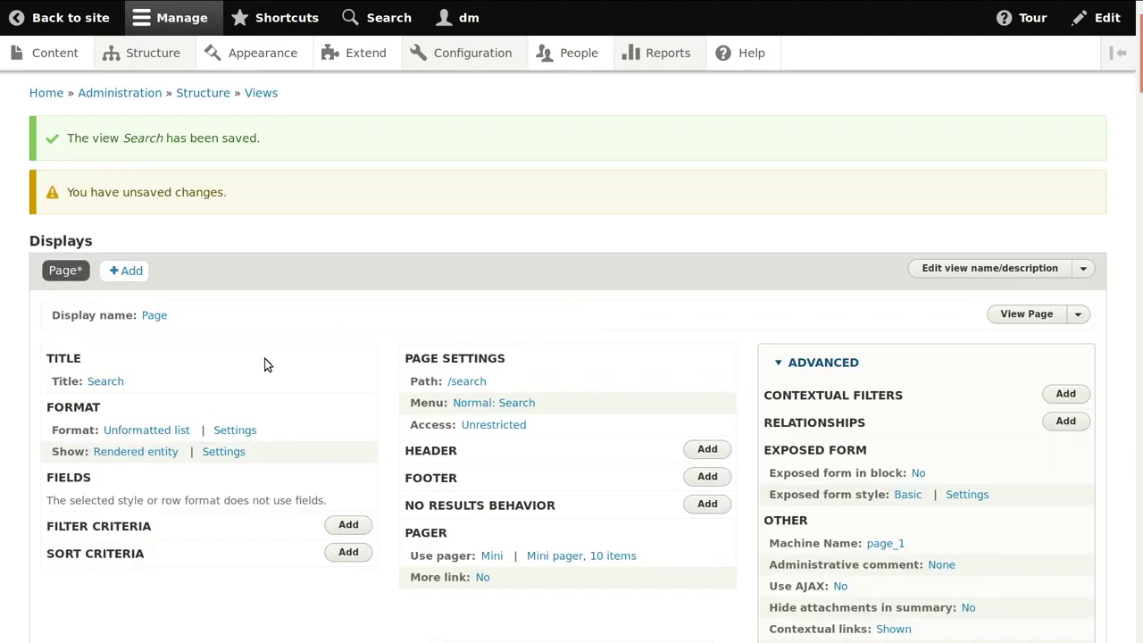
Examine how the content items are rendered in the Search view's preview.
{"action": "scroll", "coordinate": [264, 365], "scroll_direction": "down", "scroll_amount": 6}
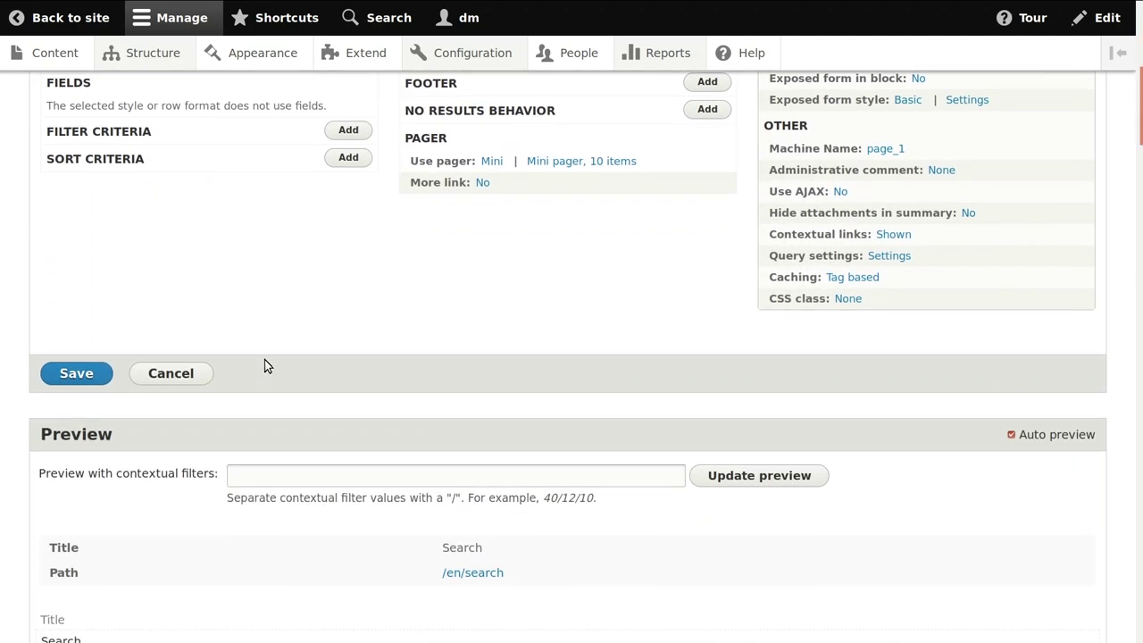
{"action": "scroll", "coordinate": [265, 364], "scroll_direction": "down", "scroll_amount": 5}
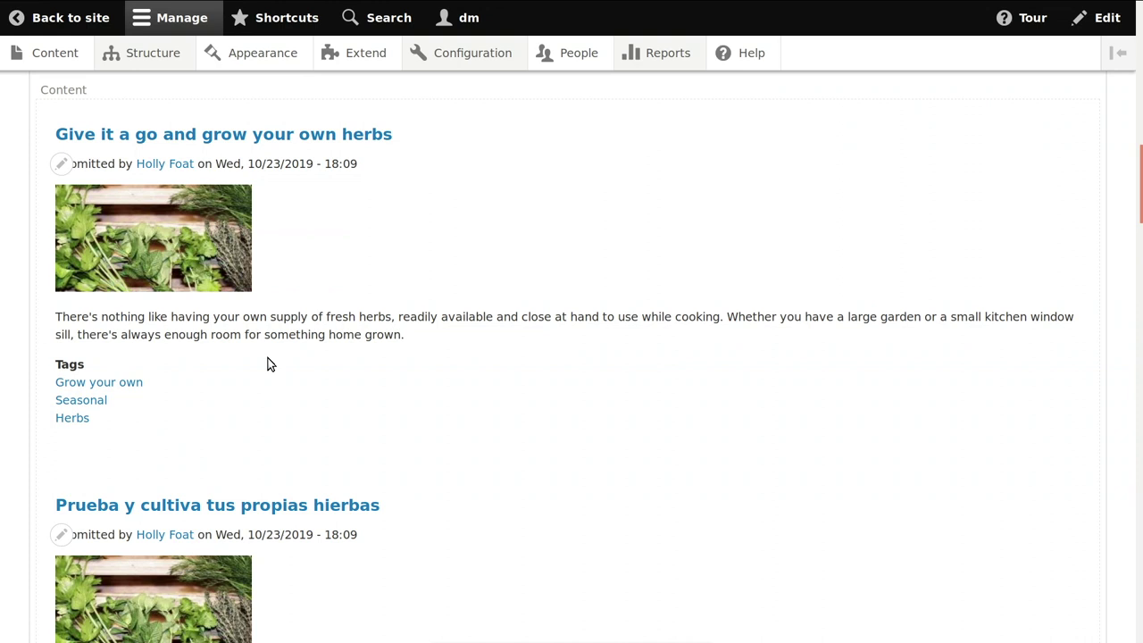
Add Item language and Fulltext search filters to the view, limiting item language to Interface text language selected for page.
{"action": "scroll", "coordinate": [268, 365], "scroll_direction": "up", "scroll_amount": 10}
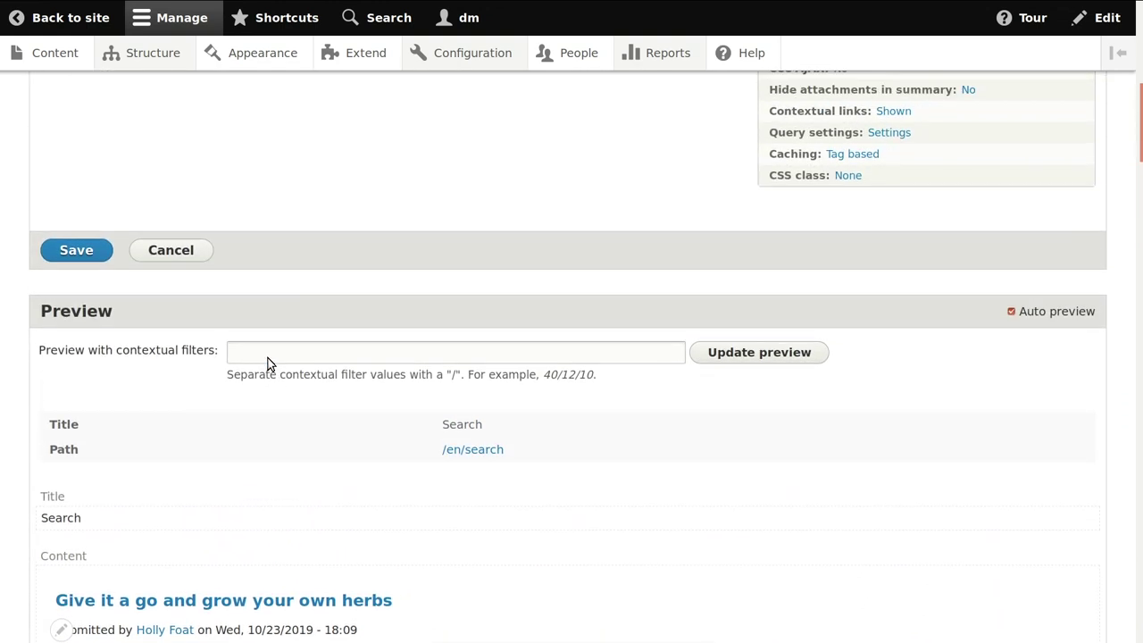
{"action": "scroll", "coordinate": [268, 365], "scroll_direction": "up", "scroll_amount": 5}
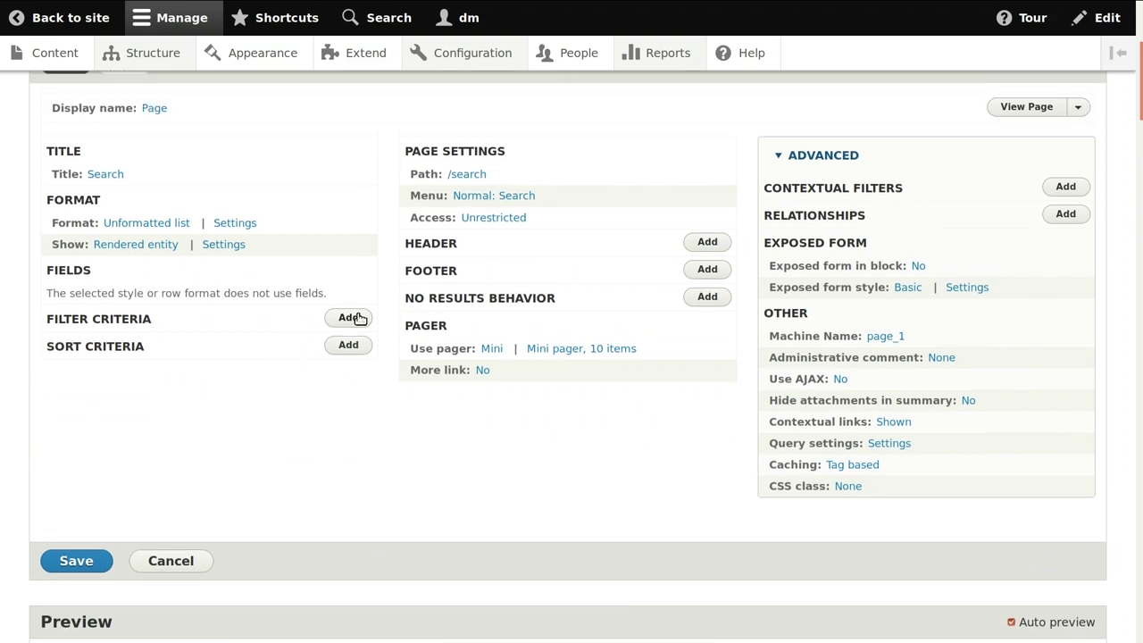
{"action": "left_click", "coordinate": [352, 318]}
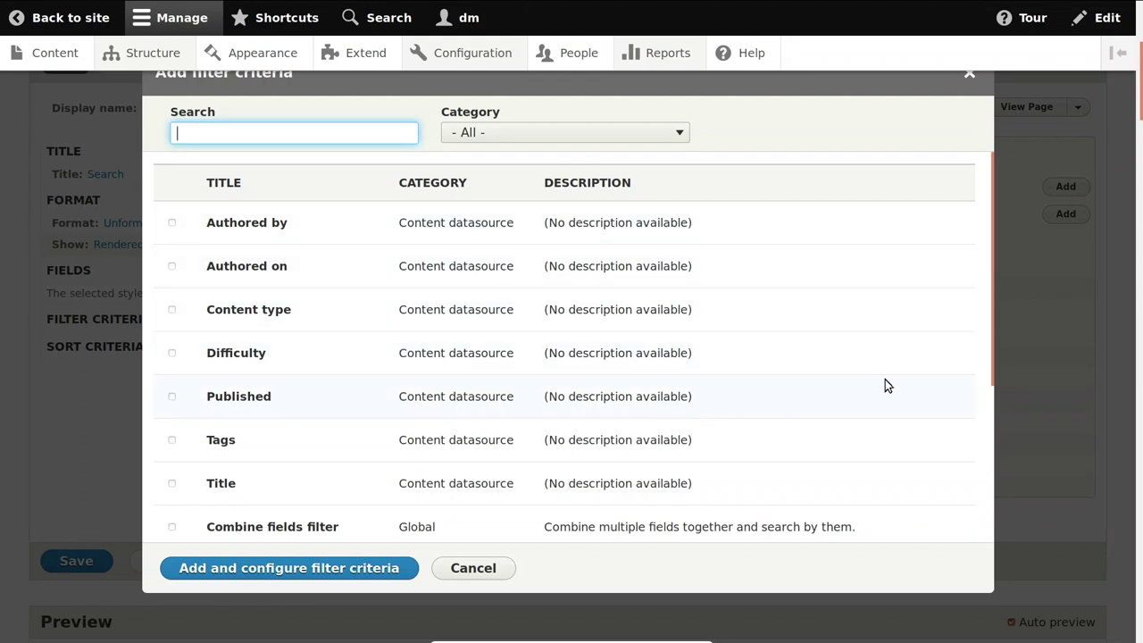
{"action": "left_click_drag", "start_coordinate": [991, 359], "coordinate": [992, 498]}
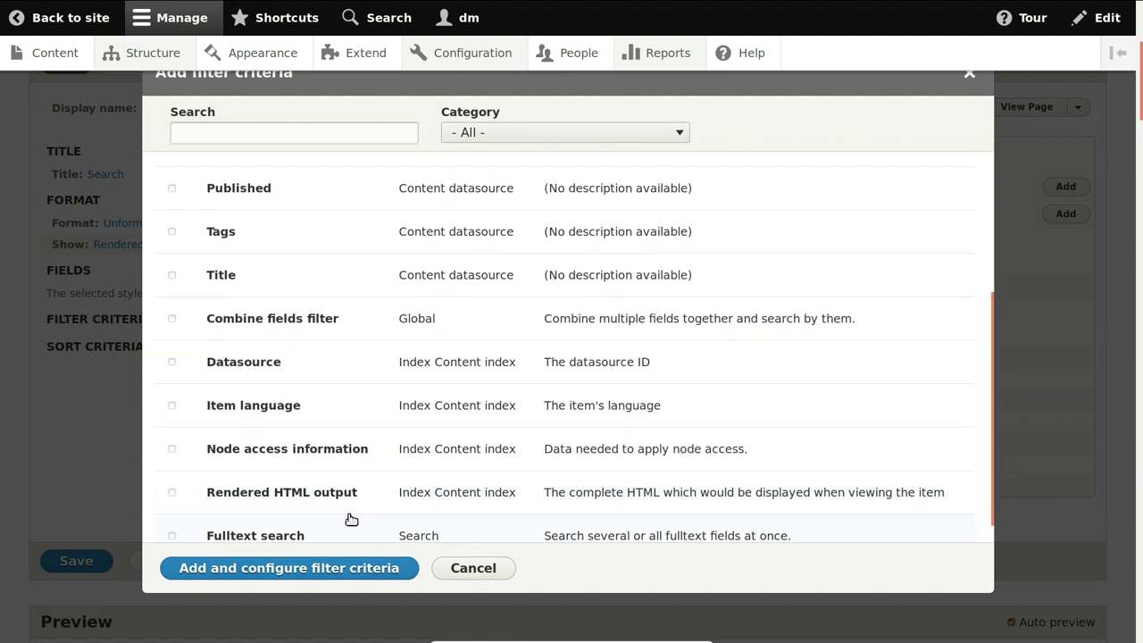
{"action": "left_click", "coordinate": [268, 412]}
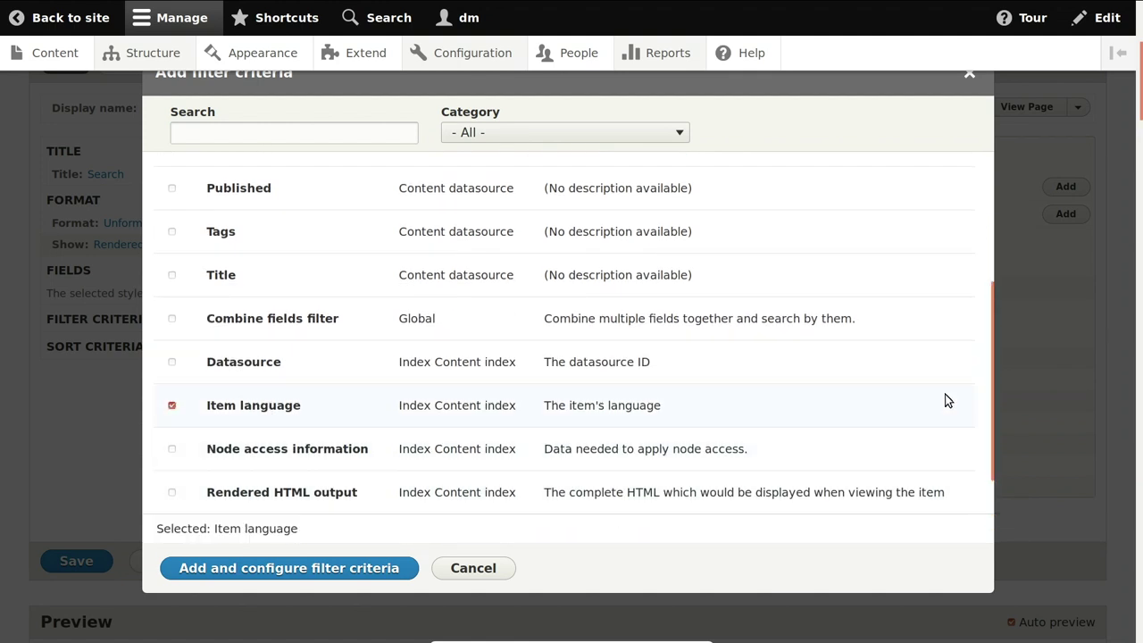
{"action": "left_click_drag", "start_coordinate": [990, 409], "coordinate": [977, 488]}
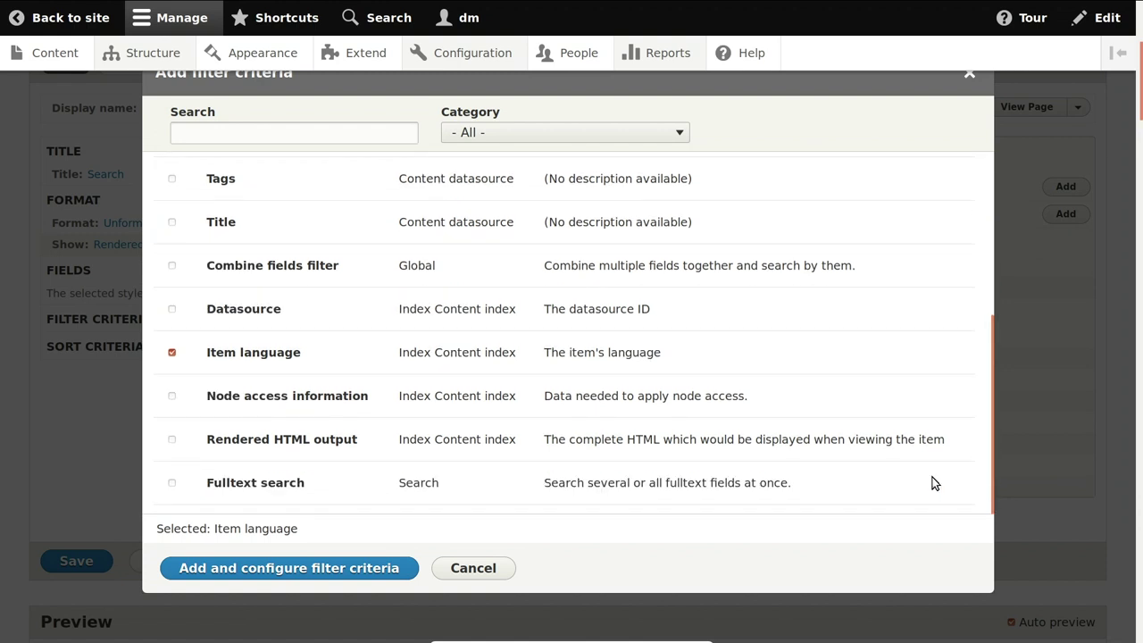
{"action": "left_click", "coordinate": [251, 491]}
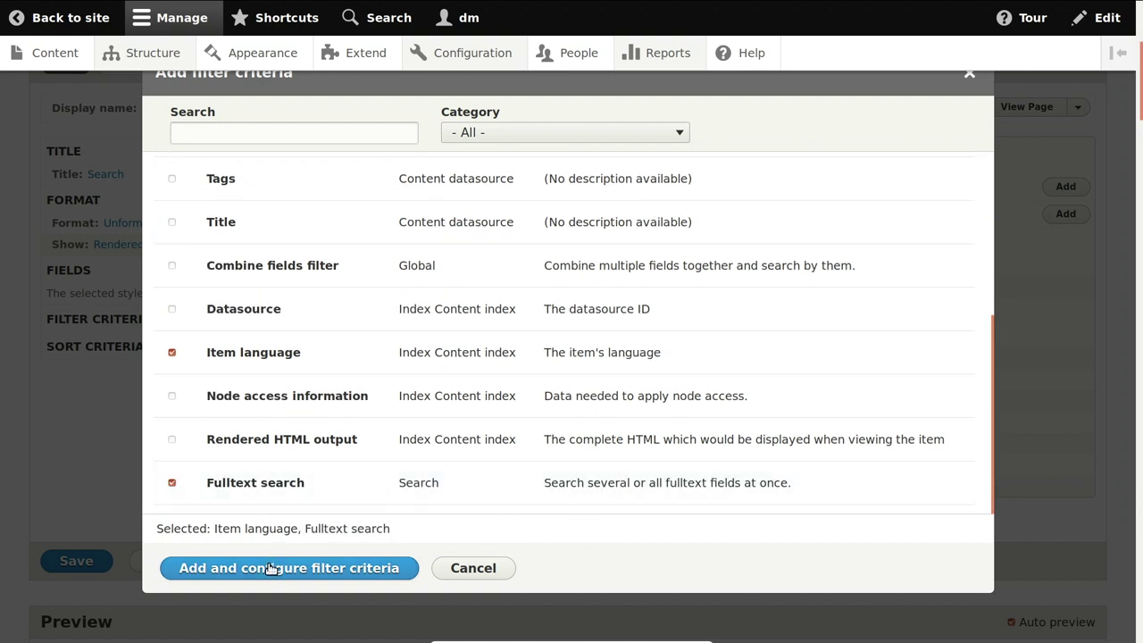
{"action": "left_click", "coordinate": [270, 568]}
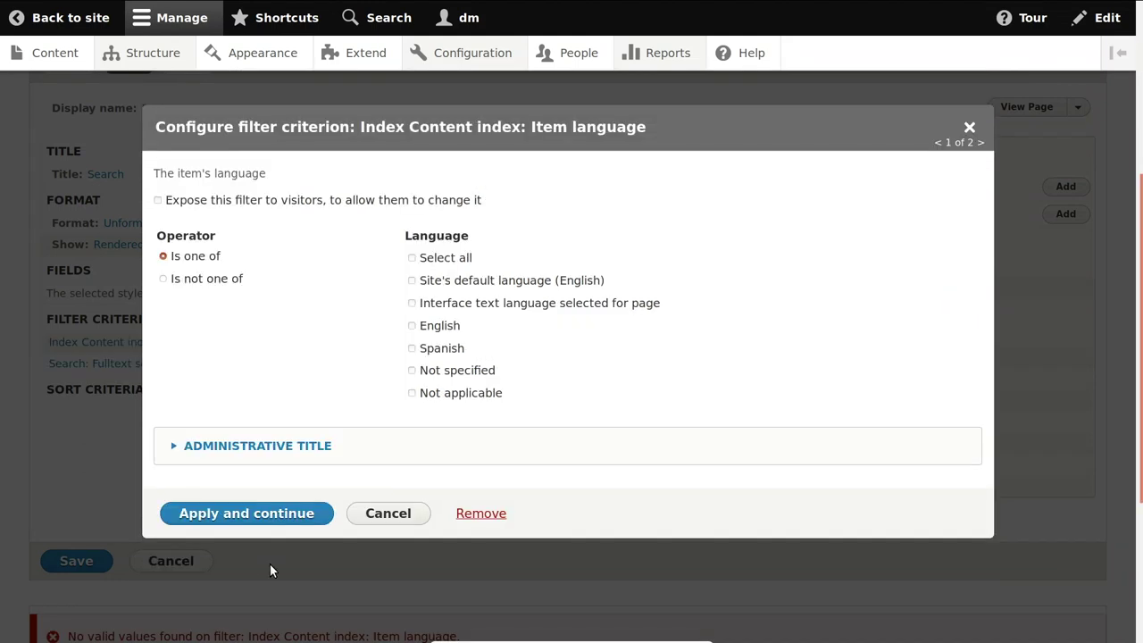
{"action": "left_click", "coordinate": [477, 306]}
{"action": "left_click", "coordinate": [265, 516]}
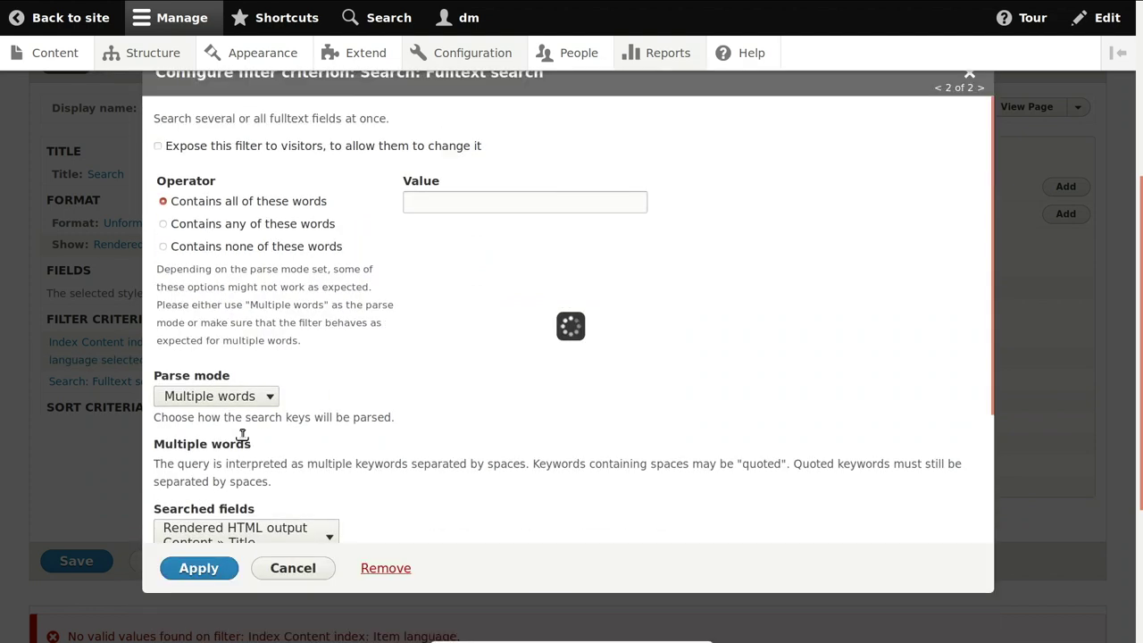
Expose the Fulltext search filter to visitors and clear its label.
{"action": "left_click", "coordinate": [257, 150]}
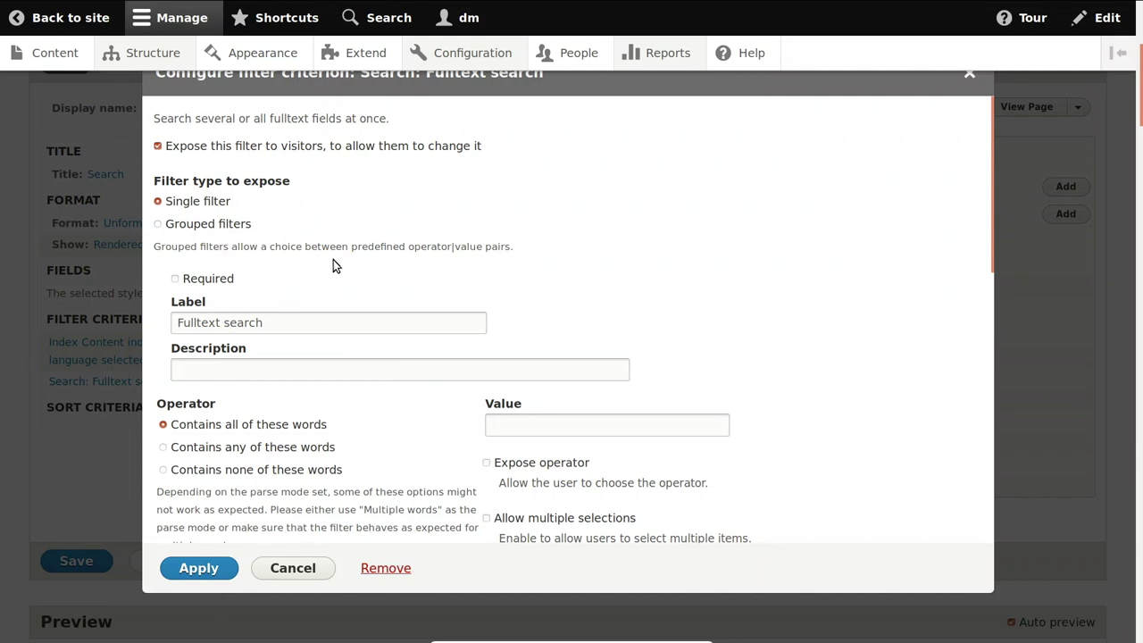
{"action": "triple_click", "coordinate": [309, 327]}
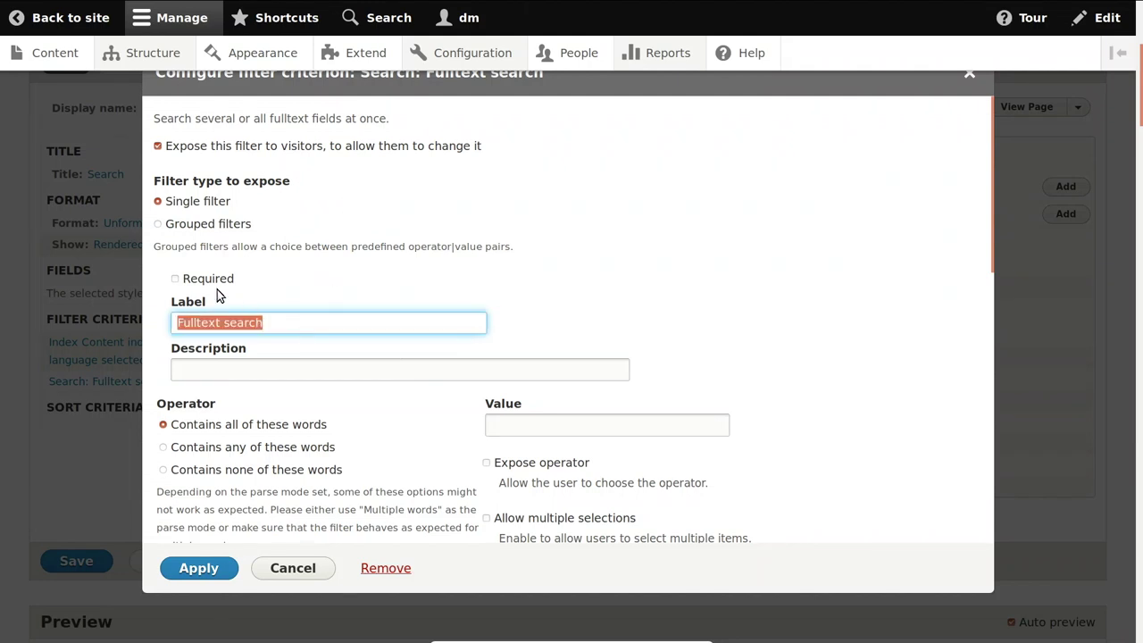
{"action": "key", "text": "BackSpace"}
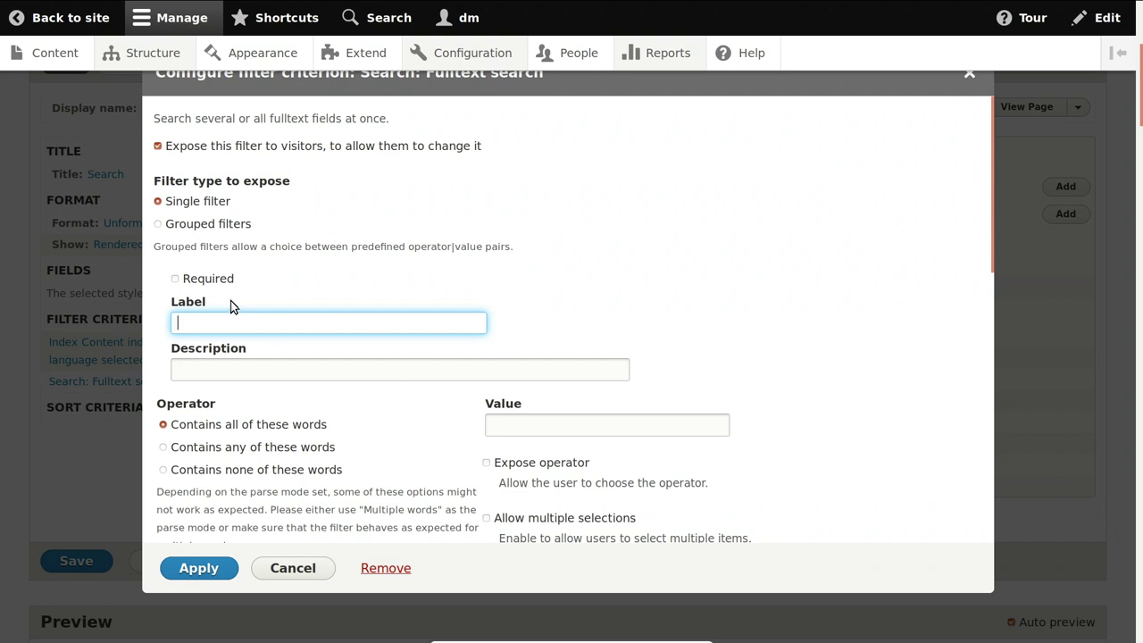
{"action": "left_click", "coordinate": [386, 247]}
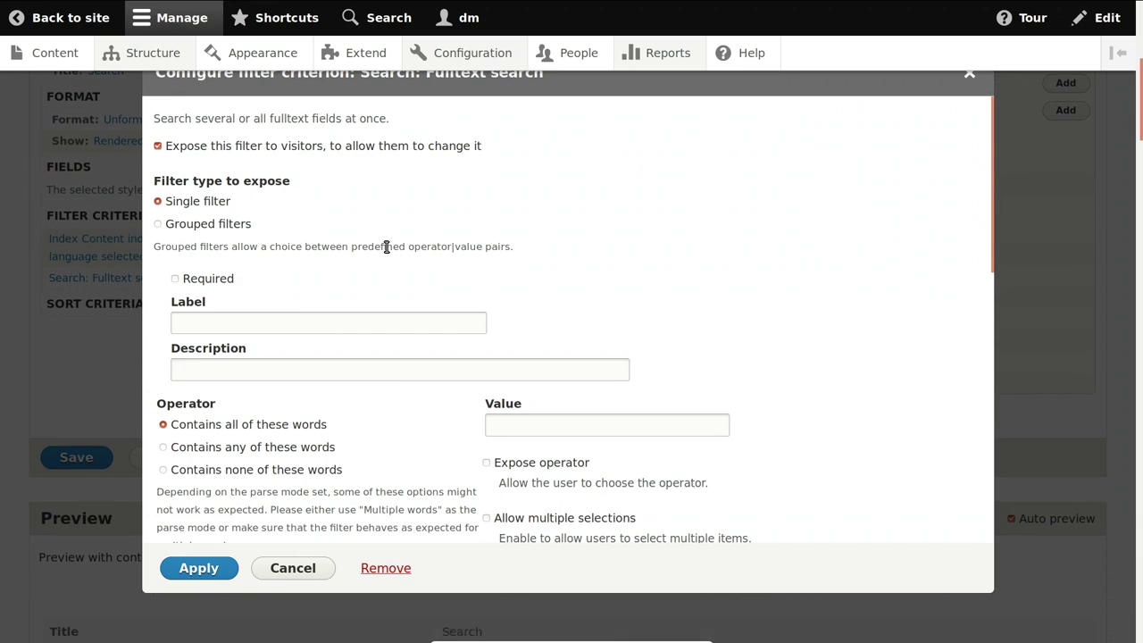
Give the Fulltext search filter the placeholder "Enter keywords" and a minimum keyword length of 3, and apply it.
{"action": "left_click_drag", "start_coordinate": [989, 273], "coordinate": [960, 434]}
{"action": "left_click", "coordinate": [740, 359]}
{"action": "left_click", "coordinate": [639, 379]}
{"action": "left_click", "coordinate": [650, 479]}
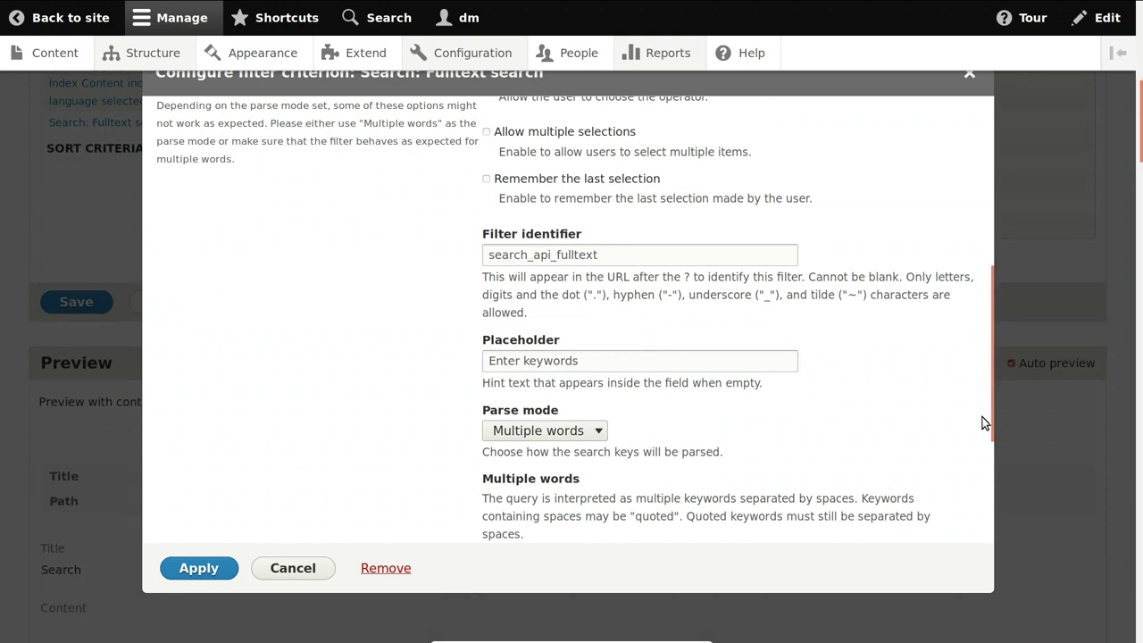
{"action": "left_click_drag", "start_coordinate": [991, 420], "coordinate": [976, 536]}
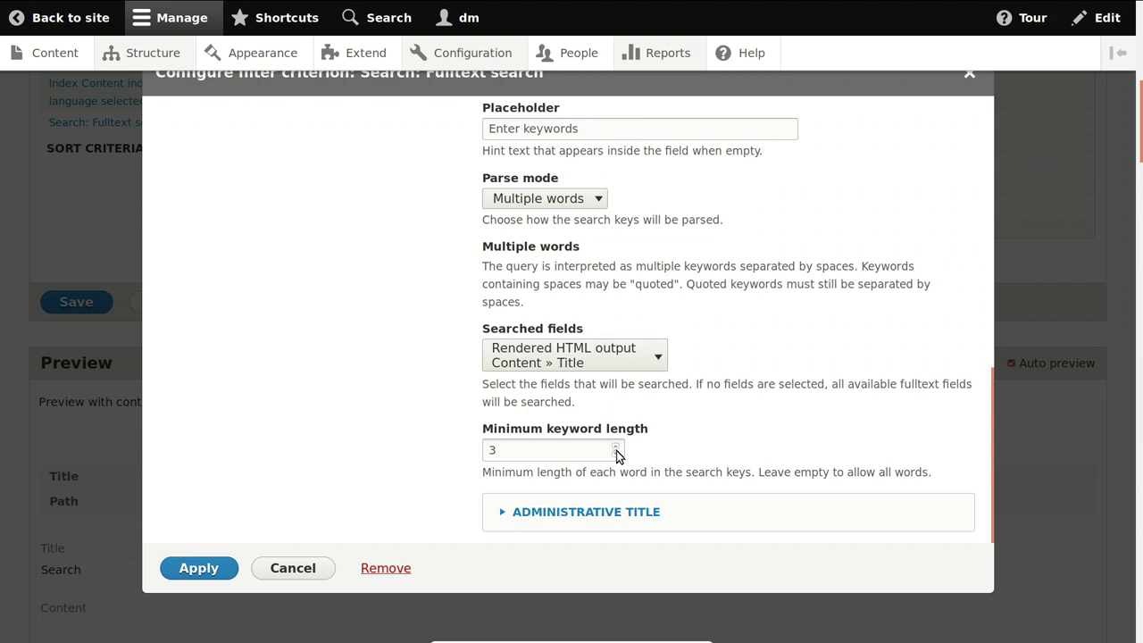
{"action": "left_click", "coordinate": [210, 568]}
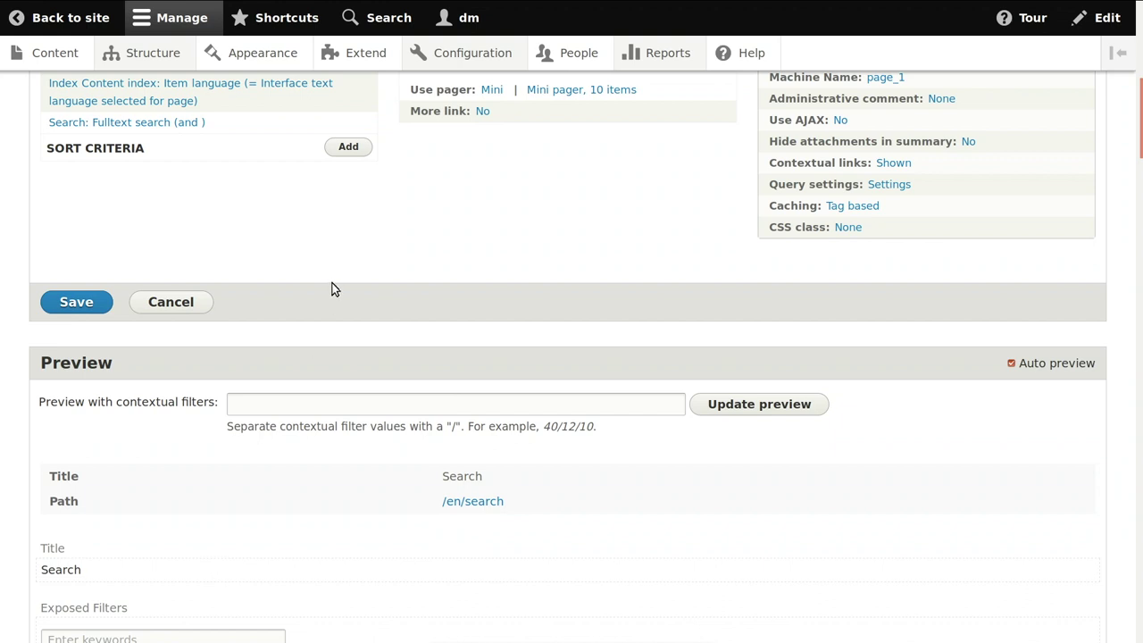
Add Relevance and Authored on as sort criteria for the Search view.
{"action": "scroll", "coordinate": [289, 280], "scroll_direction": "up", "scroll_amount": 2}
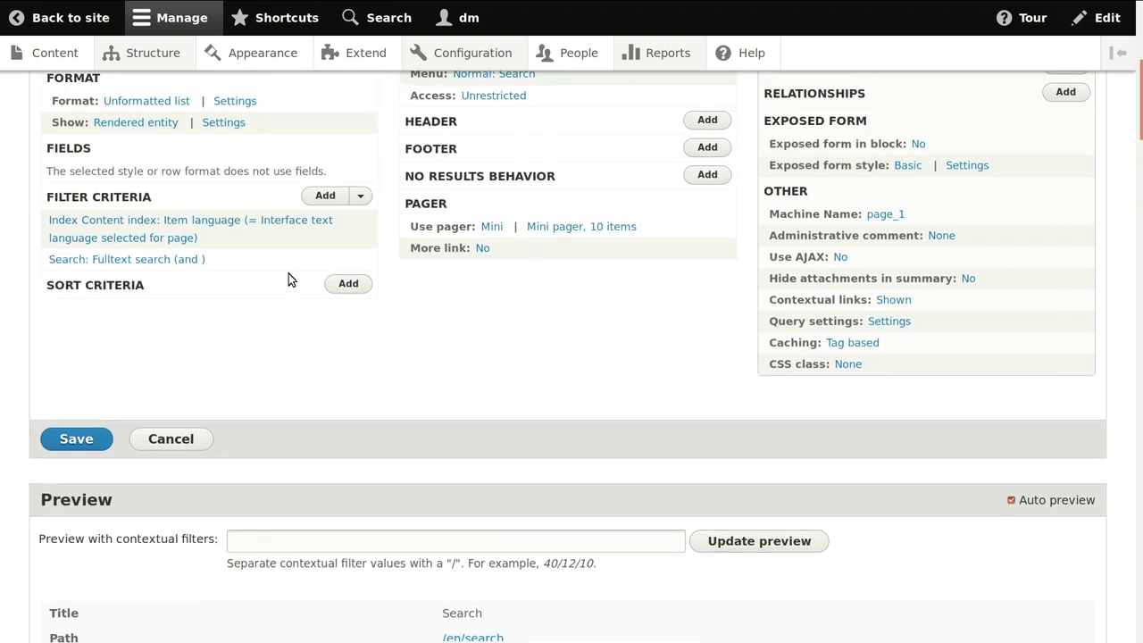
{"action": "scroll", "coordinate": [288, 280], "scroll_direction": "up", "scroll_amount": 1}
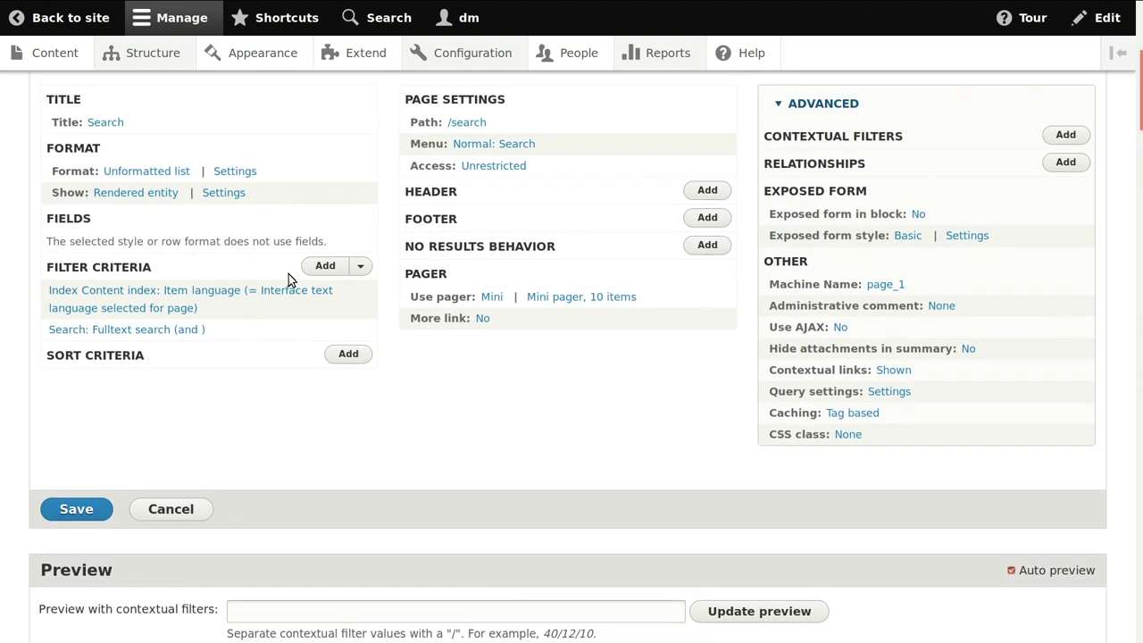
{"action": "left_click", "coordinate": [349, 355]}
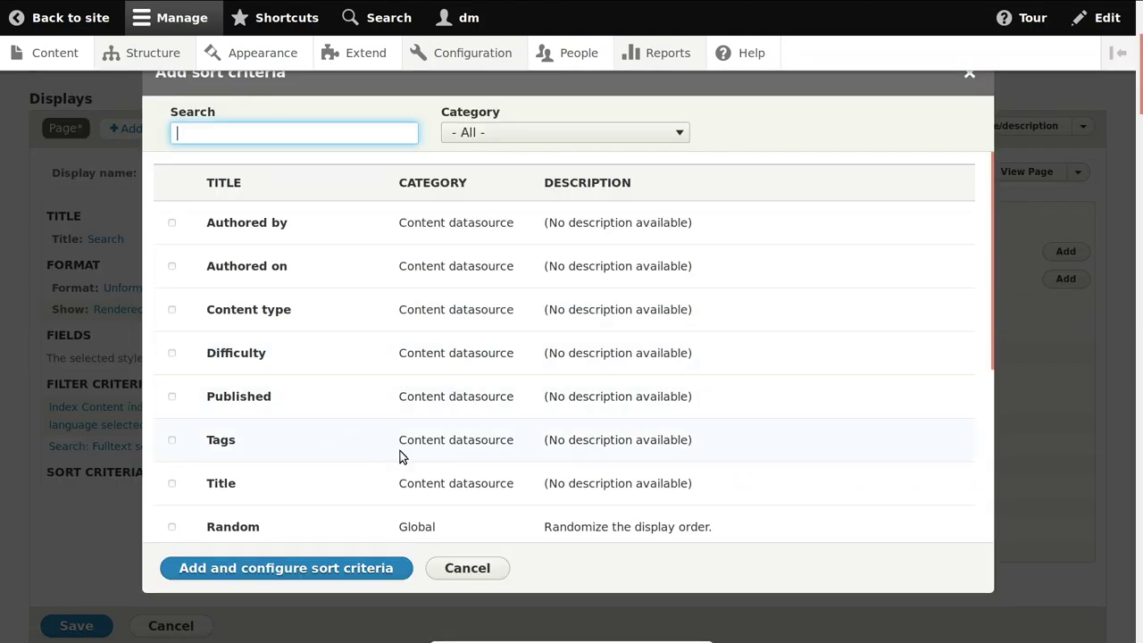
{"action": "left_click_drag", "start_coordinate": [990, 336], "coordinate": [990, 500]}
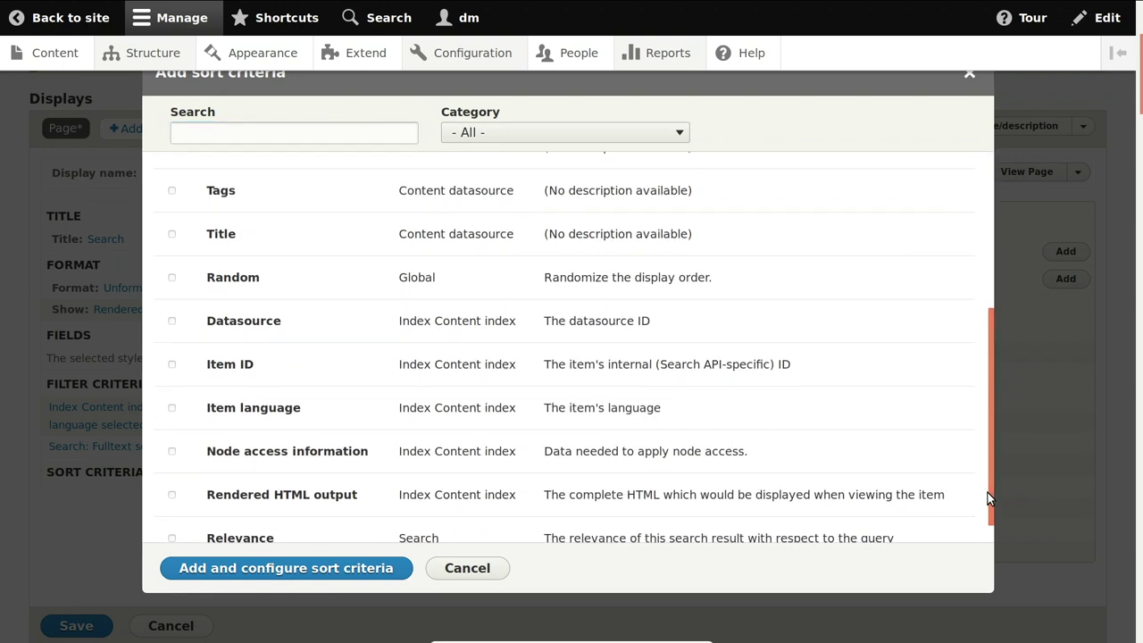
{"action": "left_click", "coordinate": [237, 540]}
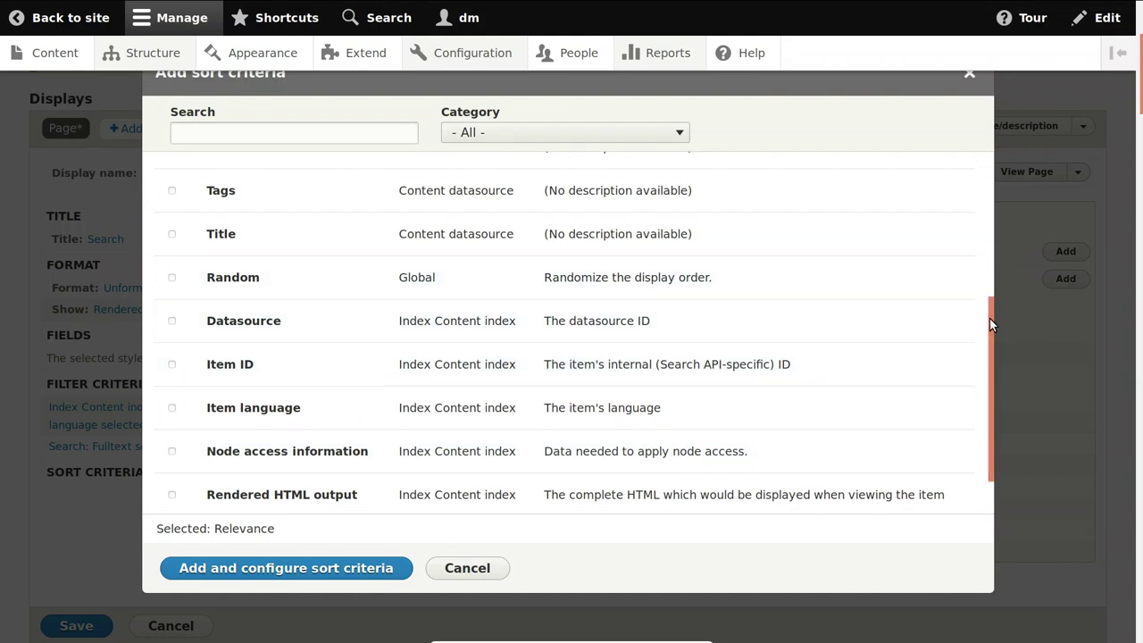
{"action": "left_click_drag", "start_coordinate": [992, 321], "coordinate": [973, 179]}
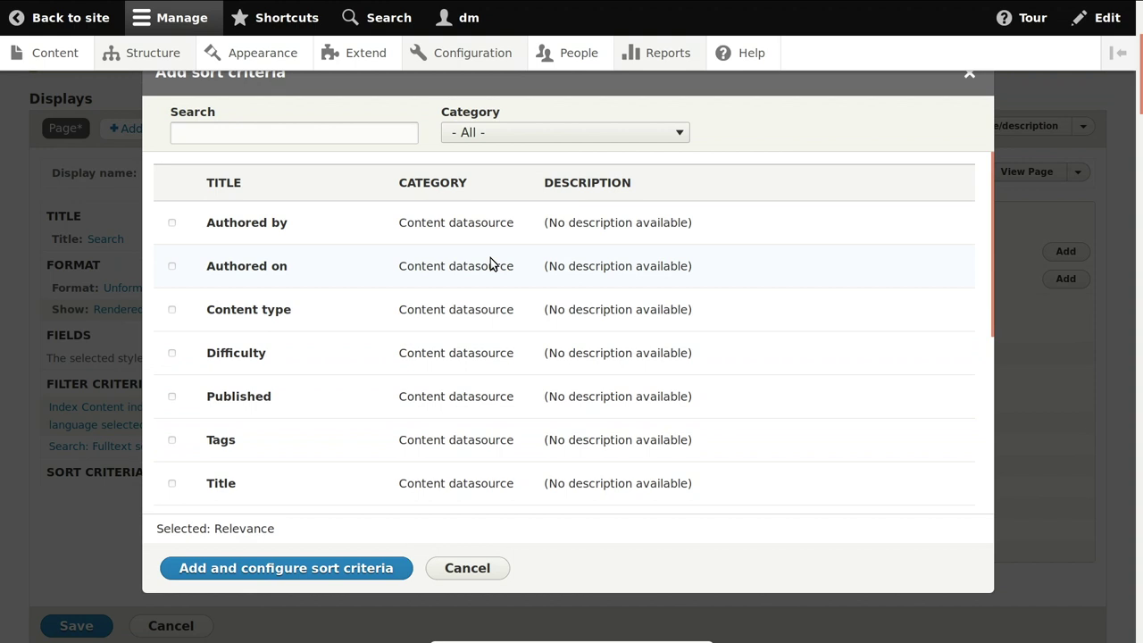
{"action": "left_click", "coordinate": [264, 270]}
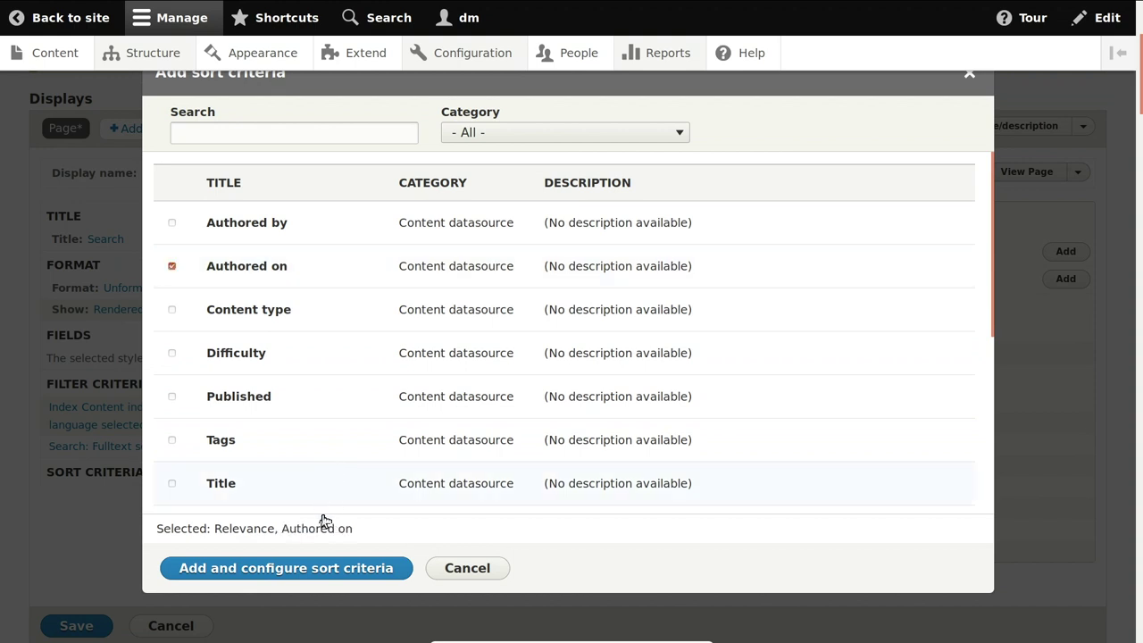
{"action": "left_click", "coordinate": [286, 574]}
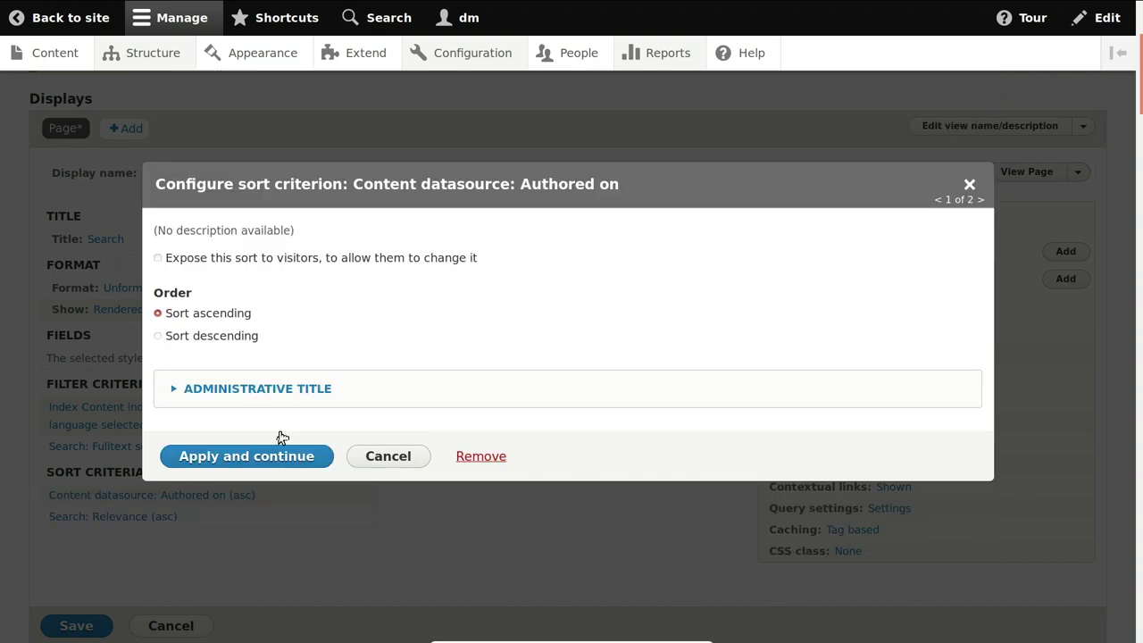
Set both the Authored on and Relevance sort criteria to descending order.
{"action": "left_click", "coordinate": [221, 344]}
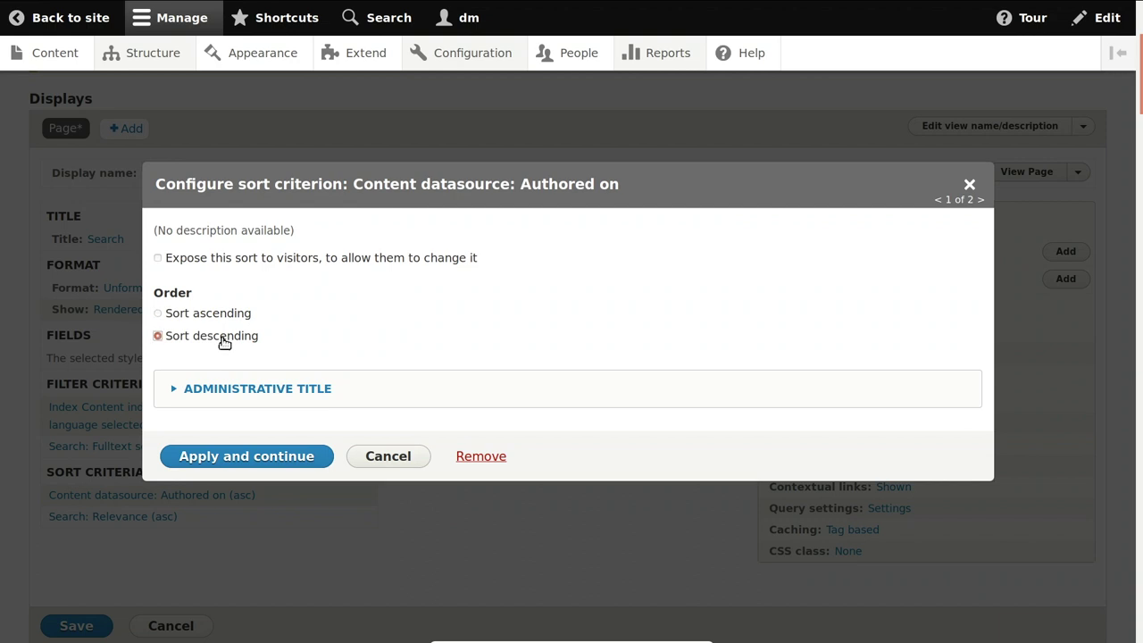
{"action": "left_click", "coordinate": [221, 458]}
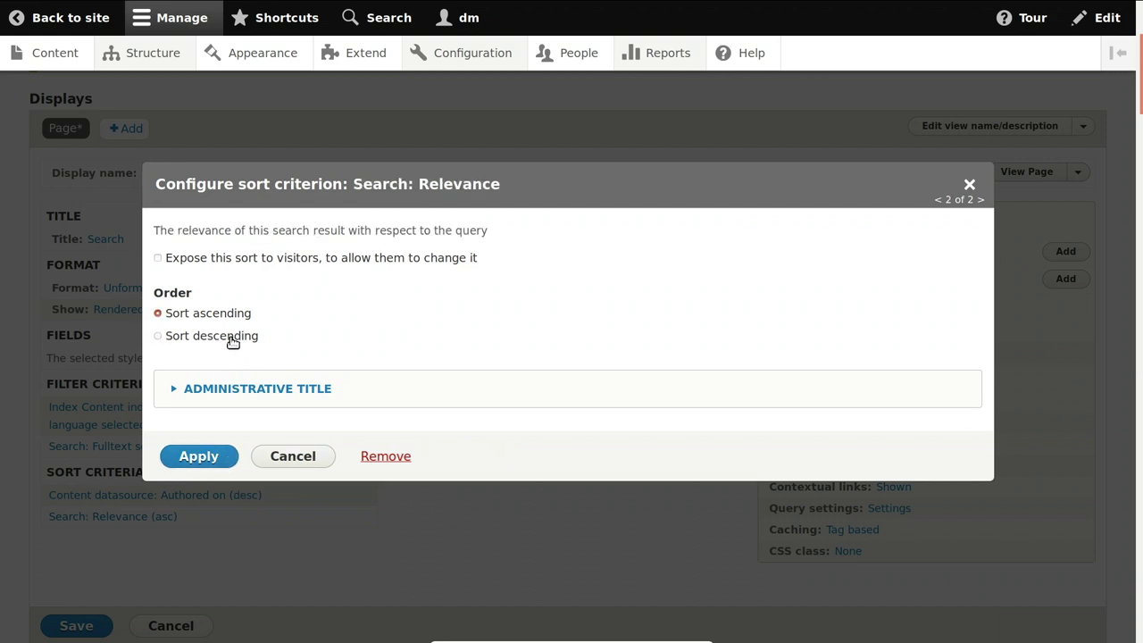
{"action": "left_click", "coordinate": [232, 344]}
{"action": "left_click", "coordinate": [221, 457]}
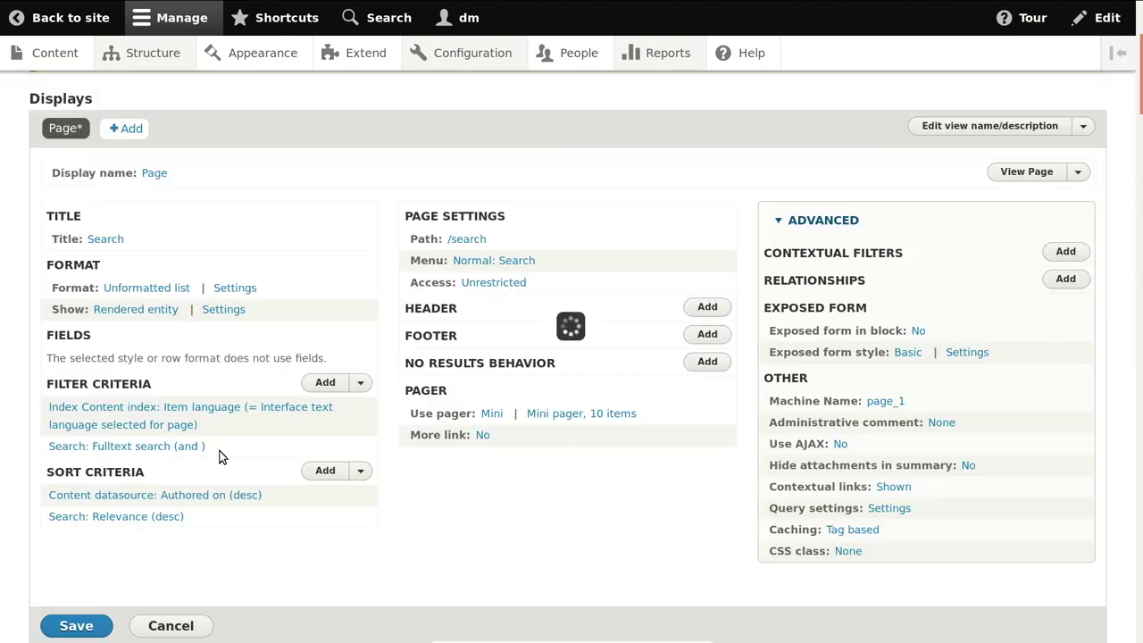
Rearrange the sort criteria so that Relevance comes before Authored on.
{"action": "left_click", "coordinate": [360, 471]}
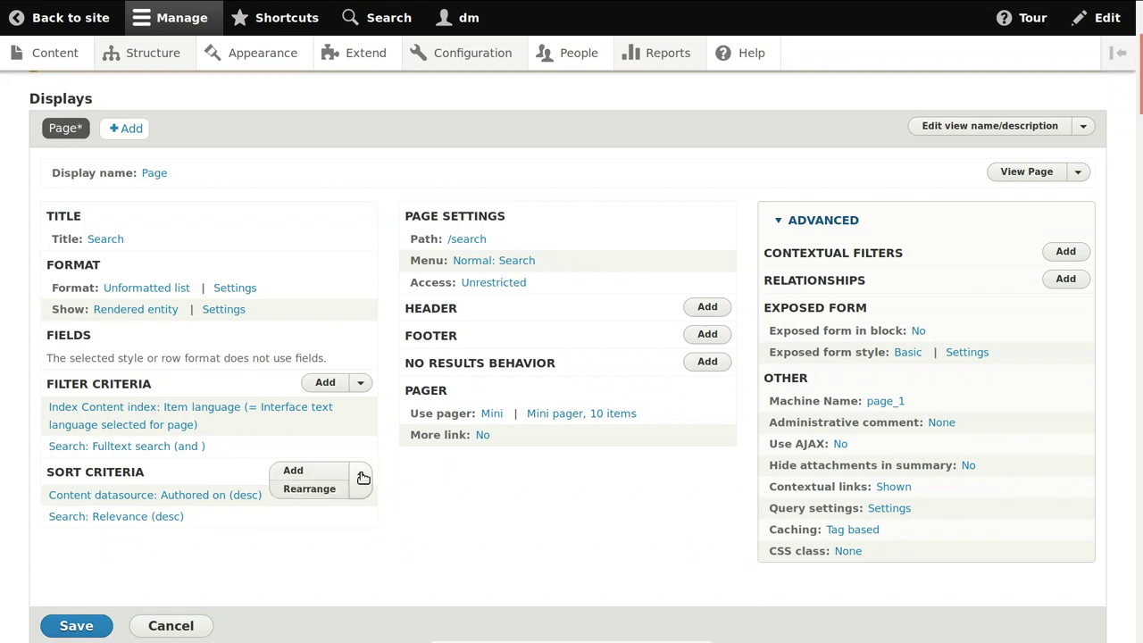
{"action": "left_click", "coordinate": [320, 492]}
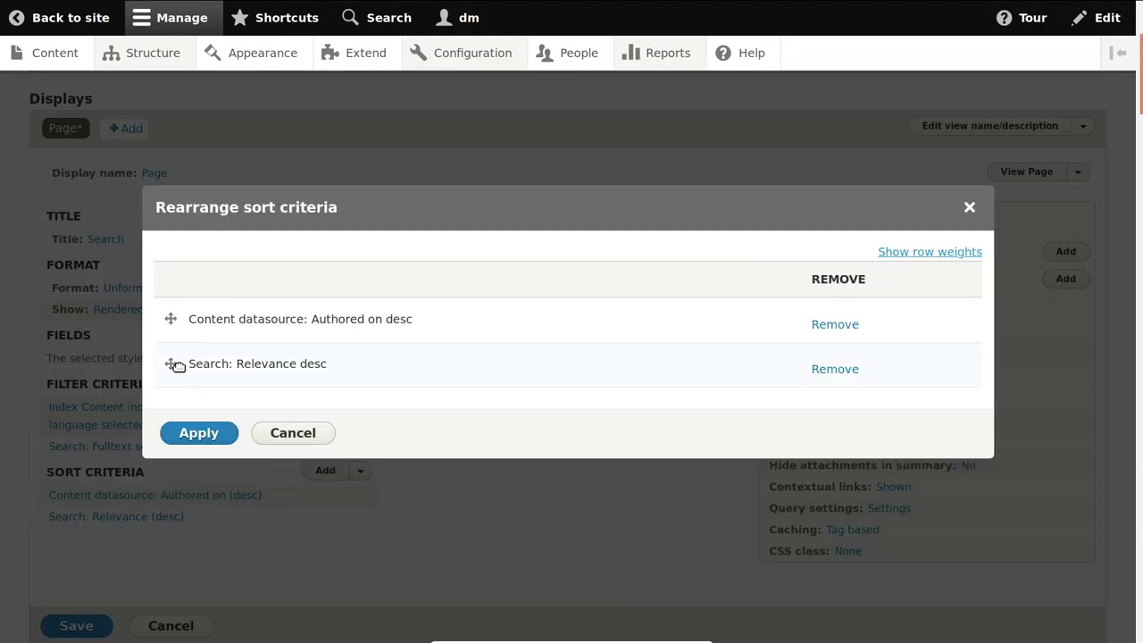
{"action": "left_click_drag", "start_coordinate": [167, 363], "coordinate": [173, 336]}
{"action": "left_click", "coordinate": [193, 434]}
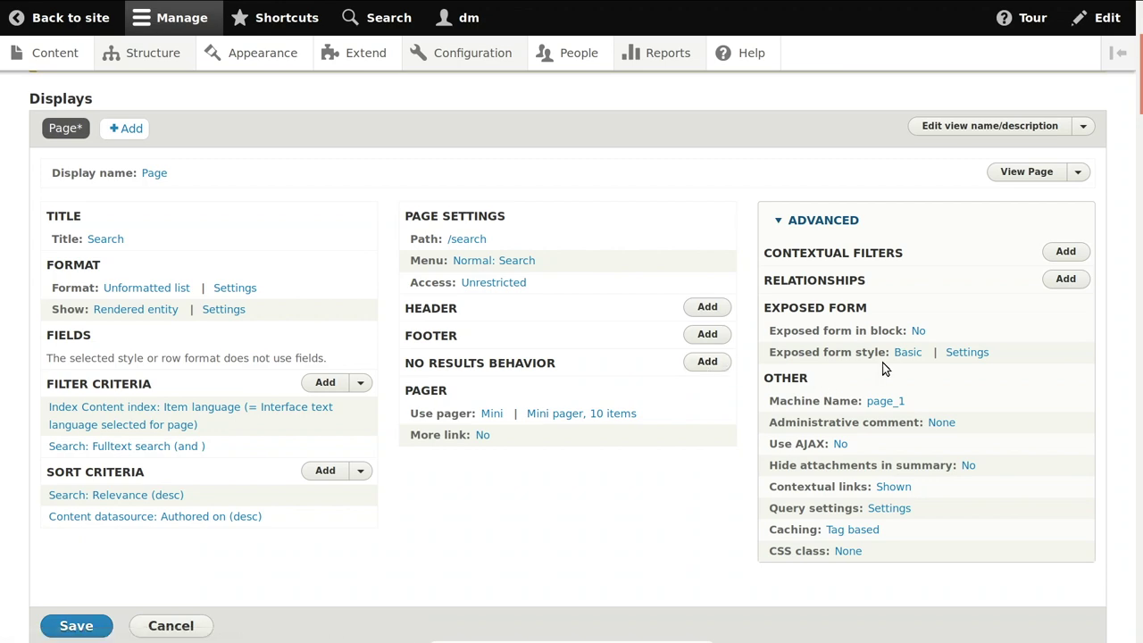
Add a Result summary to the header of the Search view with its default settings.
{"action": "left_click", "coordinate": [710, 305]}
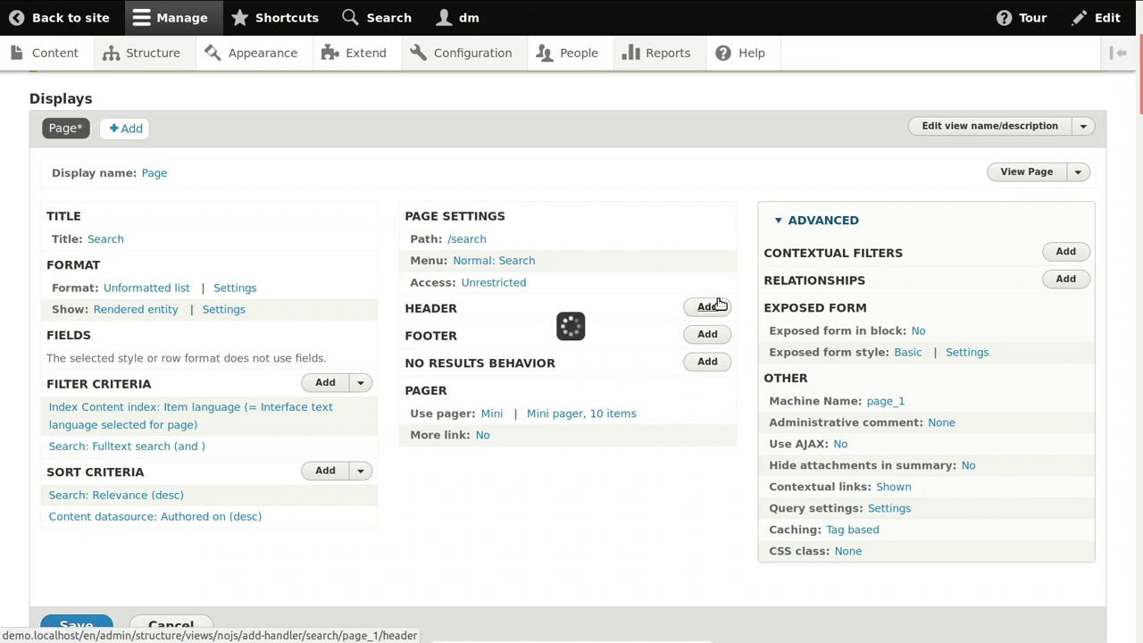
{"action": "left_click_drag", "start_coordinate": [990, 295], "coordinate": [988, 523]}
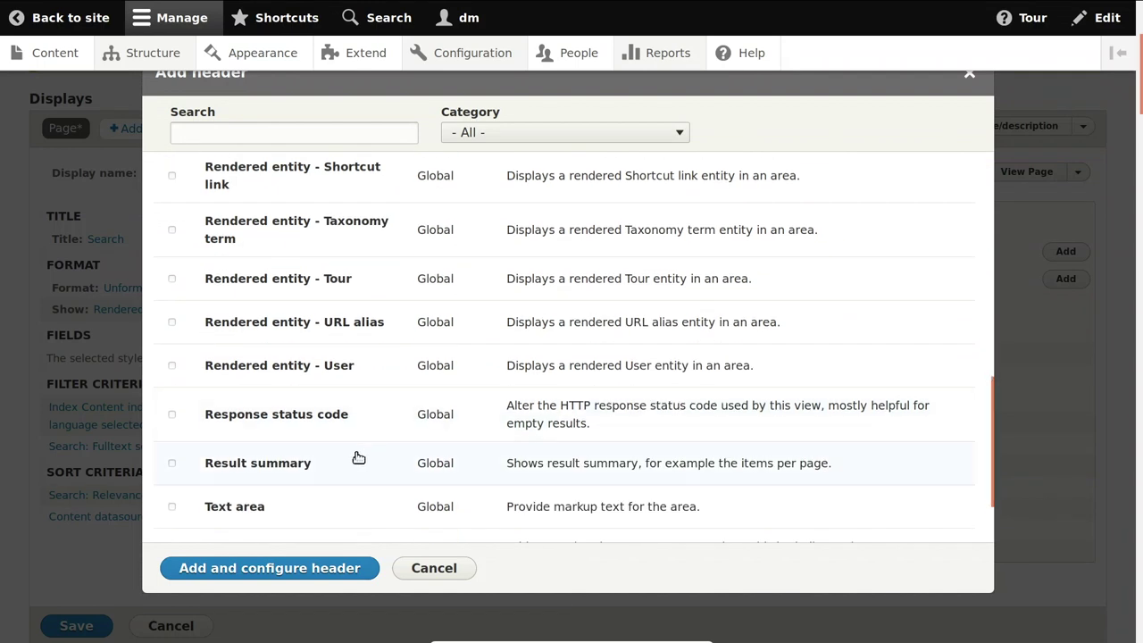
{"action": "left_click", "coordinate": [312, 465]}
{"action": "left_click", "coordinate": [321, 574]}
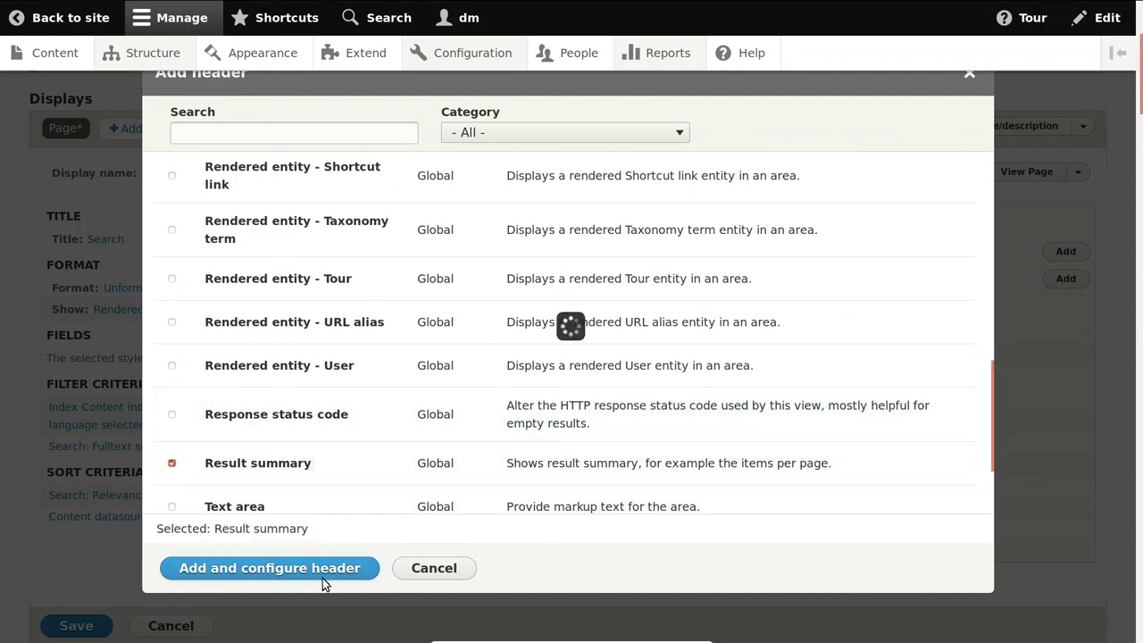
{"action": "left_click", "coordinate": [202, 553]}
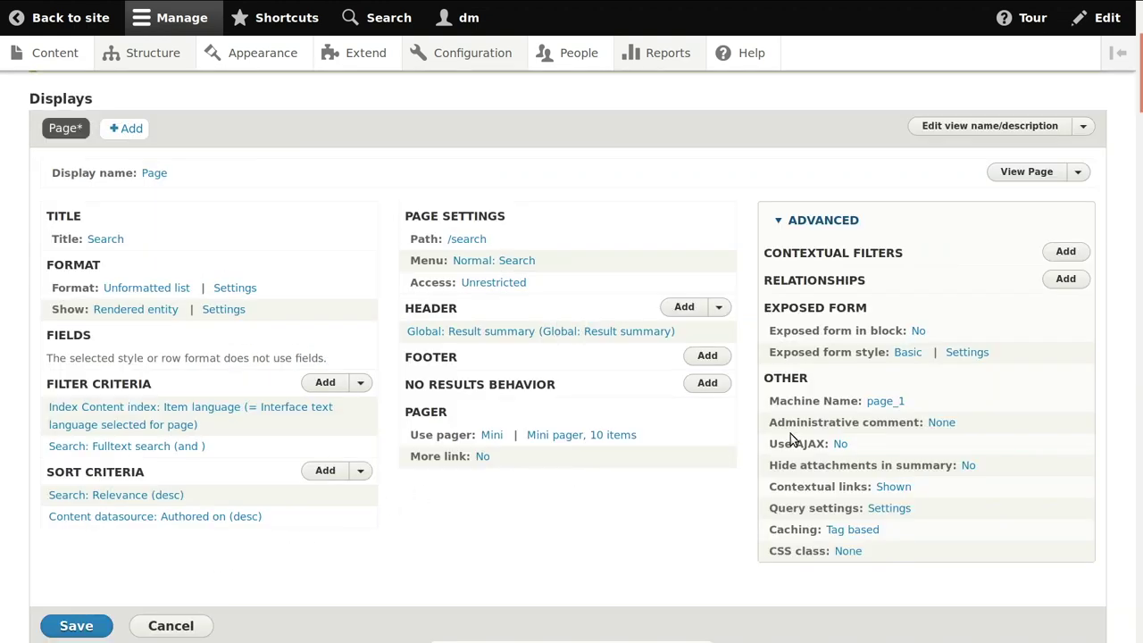
Enable the exposed form in a block for the Search view's page display.
{"action": "left_click", "coordinate": [920, 330]}
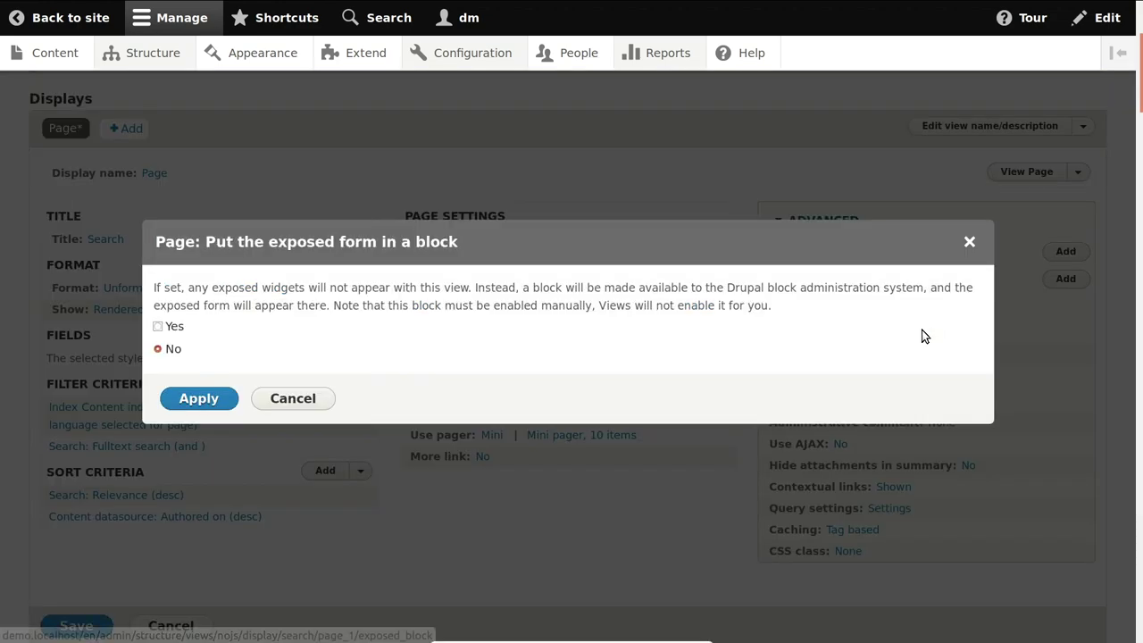
{"action": "left_click", "coordinate": [158, 327]}
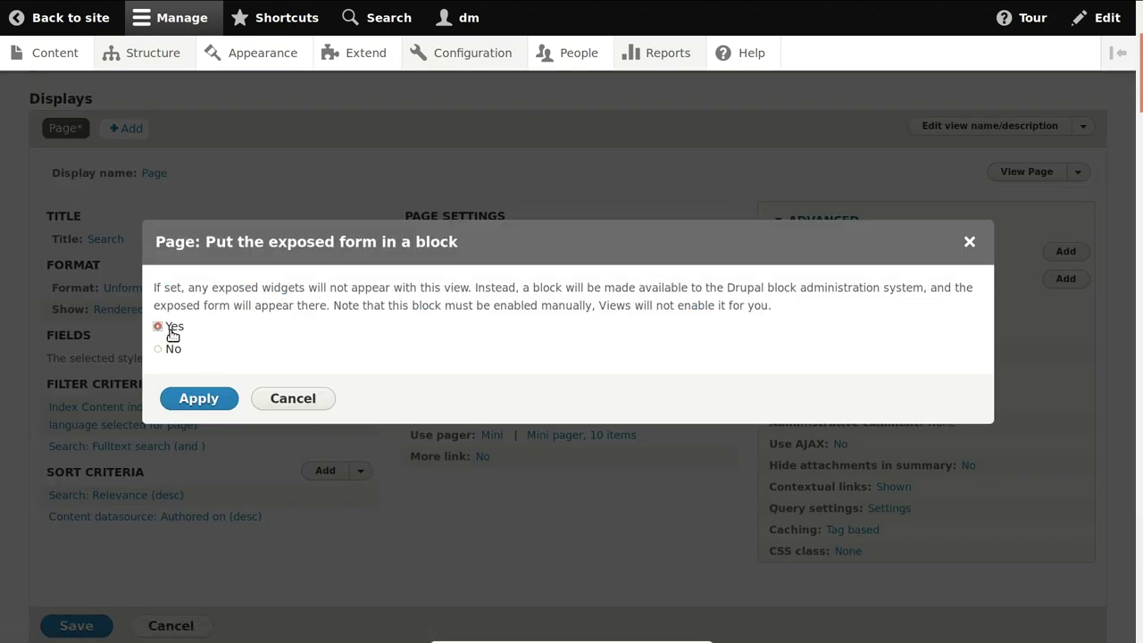
{"action": "left_click", "coordinate": [194, 398]}
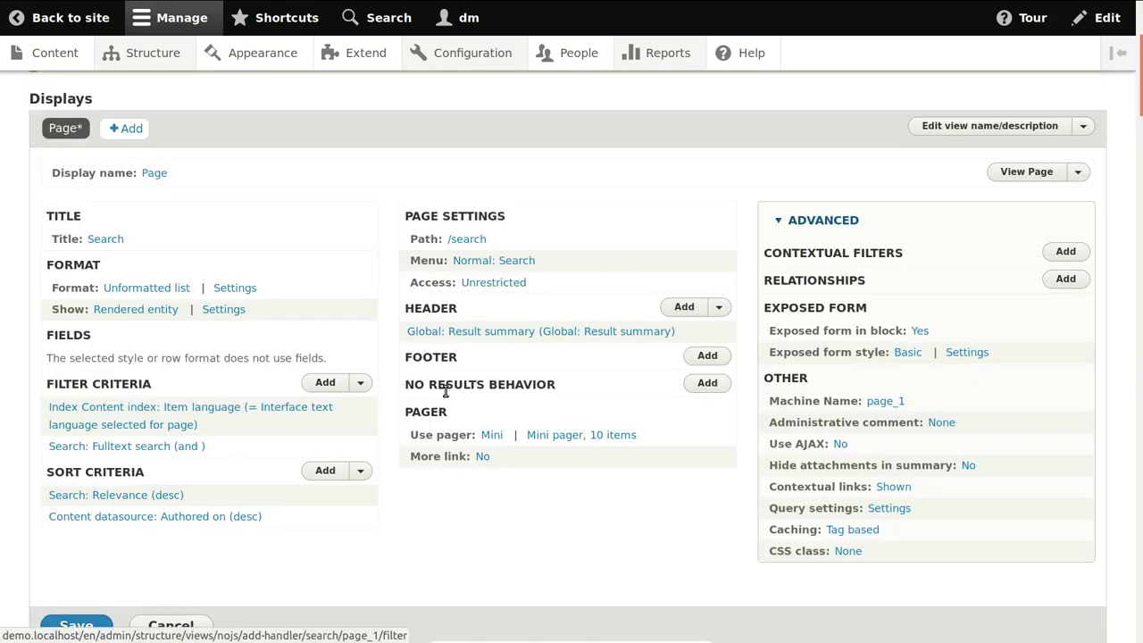
Set the Search view's caching to None and save the view.
{"action": "left_click", "coordinate": [850, 528]}
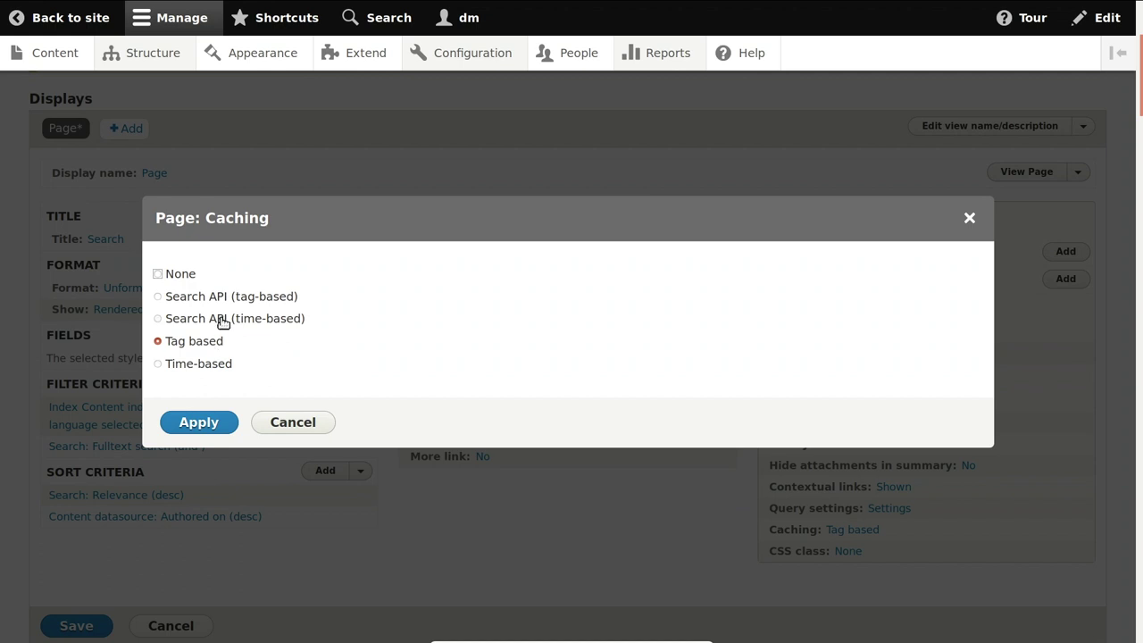
{"action": "left_click", "coordinate": [181, 277]}
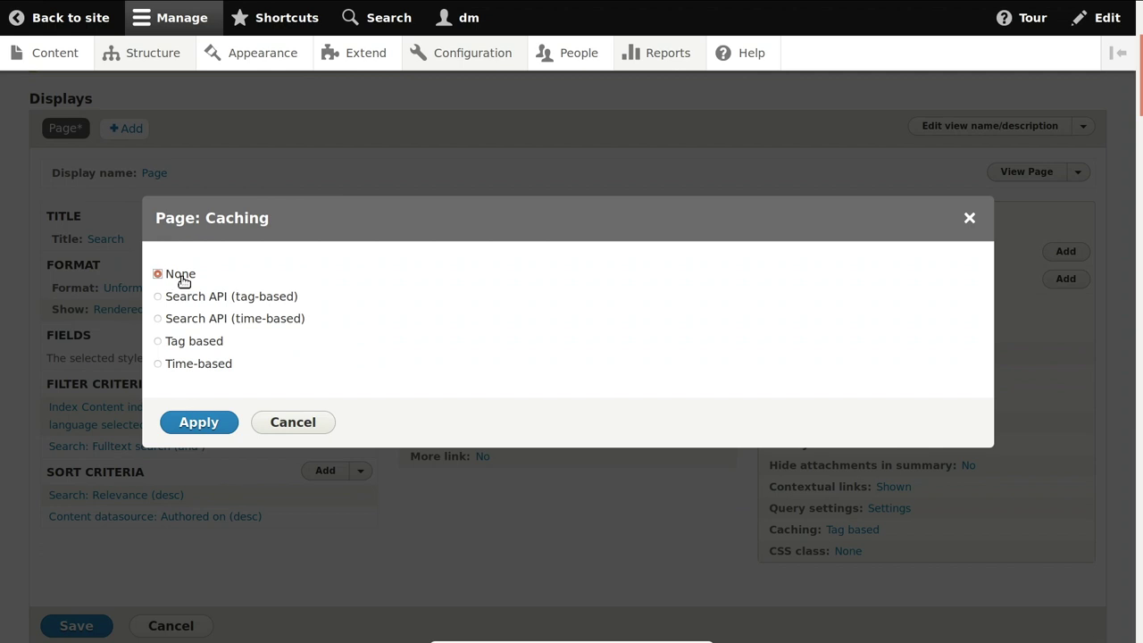
{"action": "left_click", "coordinate": [198, 421]}
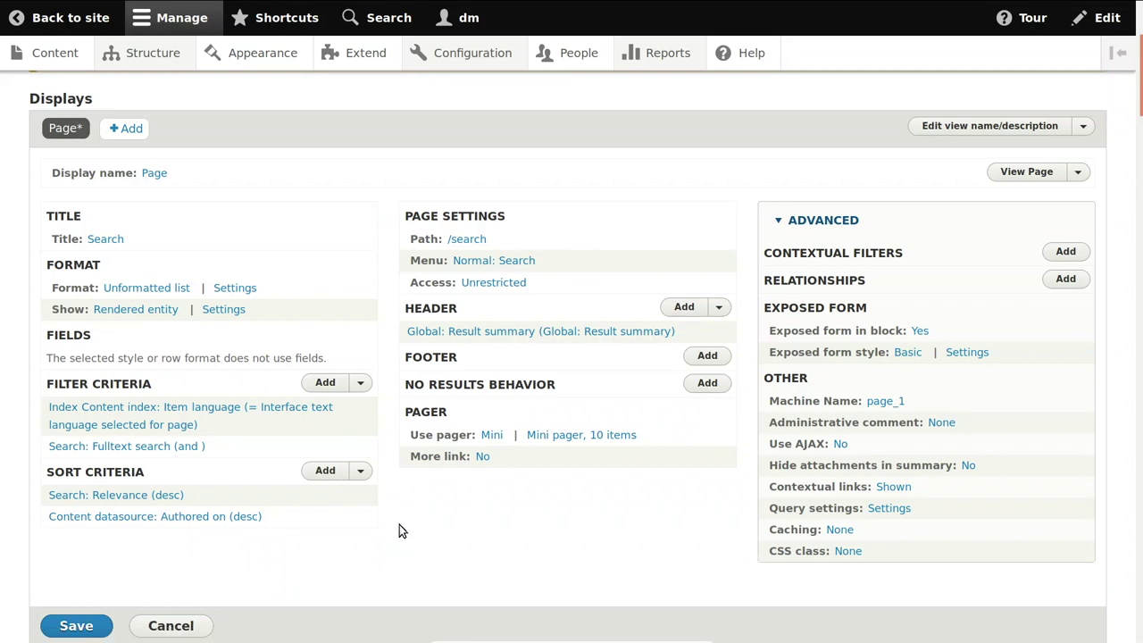
{"action": "scroll", "coordinate": [400, 525], "scroll_direction": "down", "scroll_amount": 5}
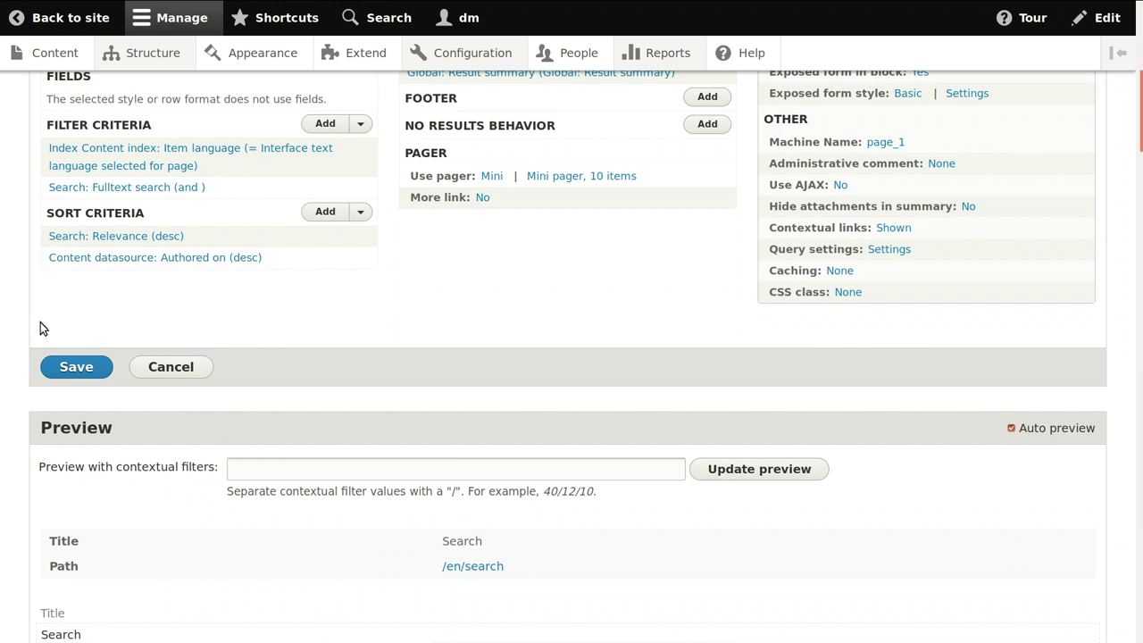
{"action": "left_click", "coordinate": [69, 368]}
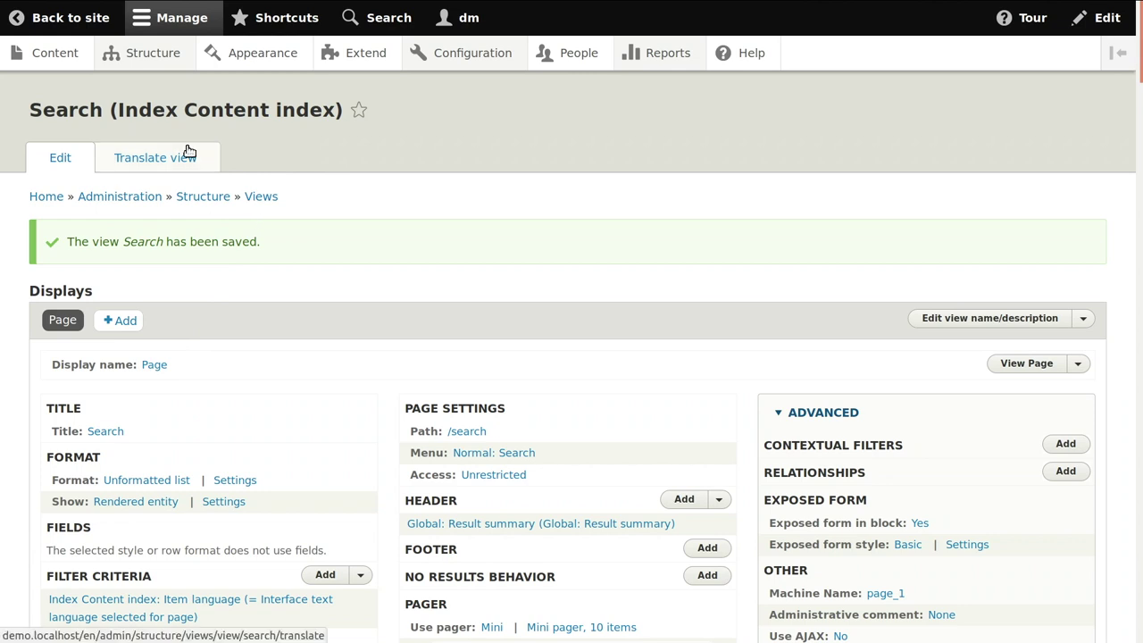
Place the "Exposed form: search-page_1" block in the Umami theme's Pre-header region with its title display turned off.
{"action": "mouse_move", "coordinate": [163, 68]}
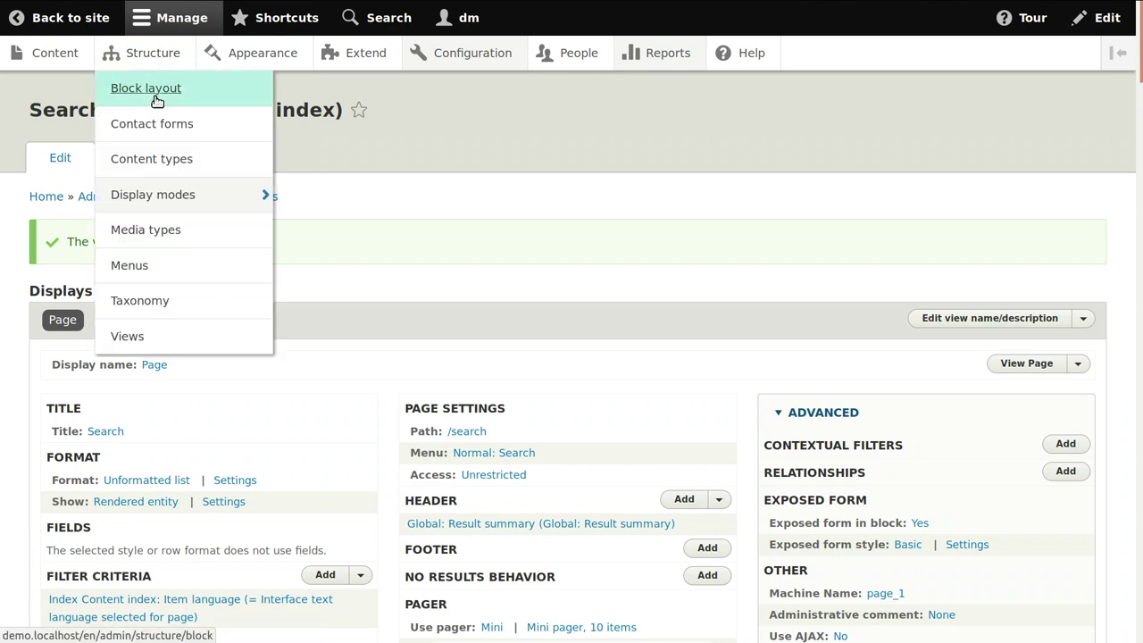
{"action": "left_click", "coordinate": [157, 100]}
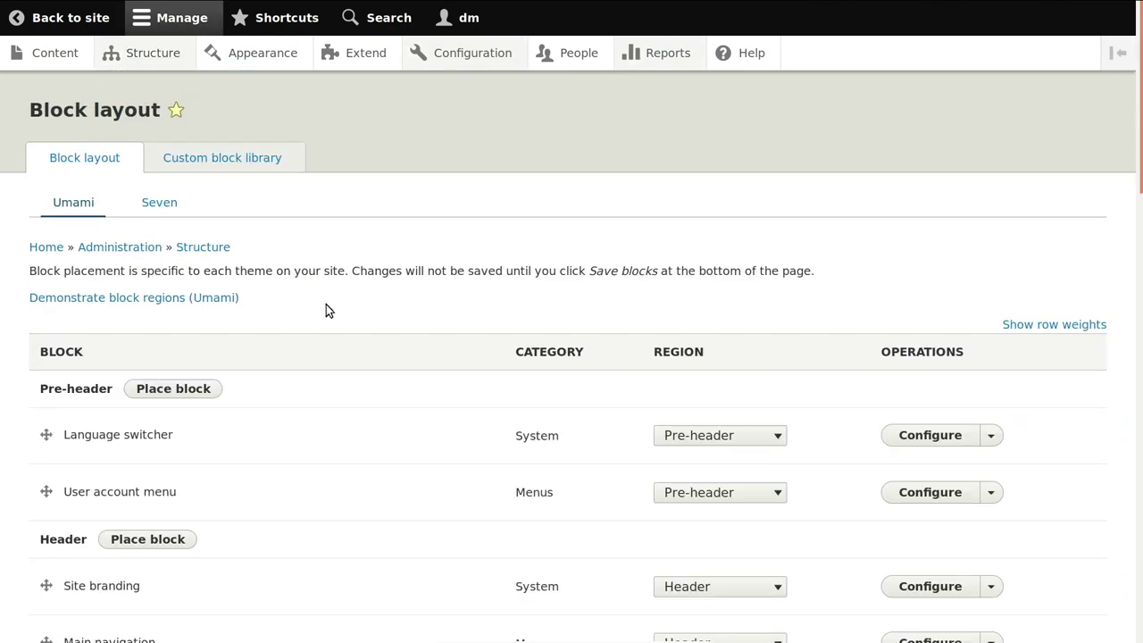
{"action": "scroll", "coordinate": [326, 307], "scroll_direction": "down", "scroll_amount": 1}
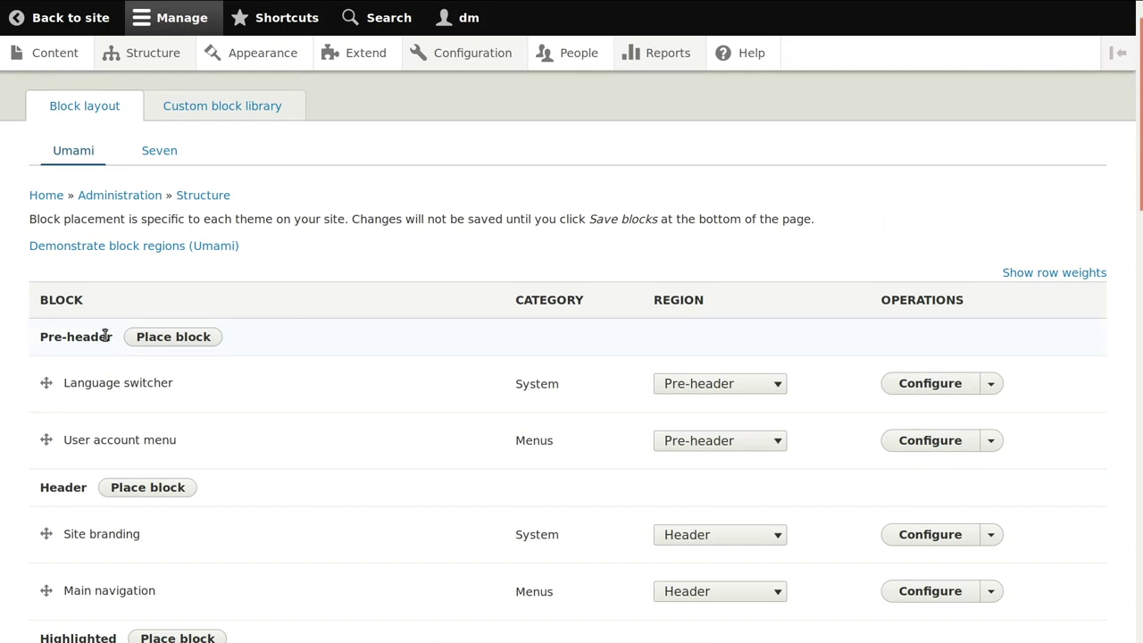
{"action": "left_click", "coordinate": [150, 340]}
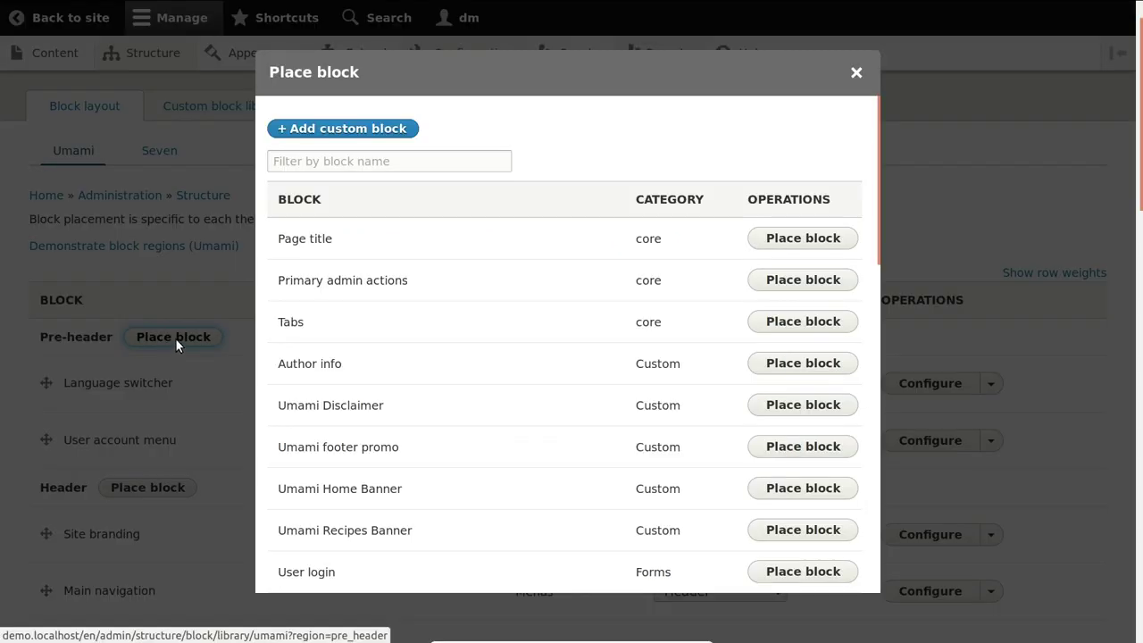
{"action": "type", "text": "ex"}
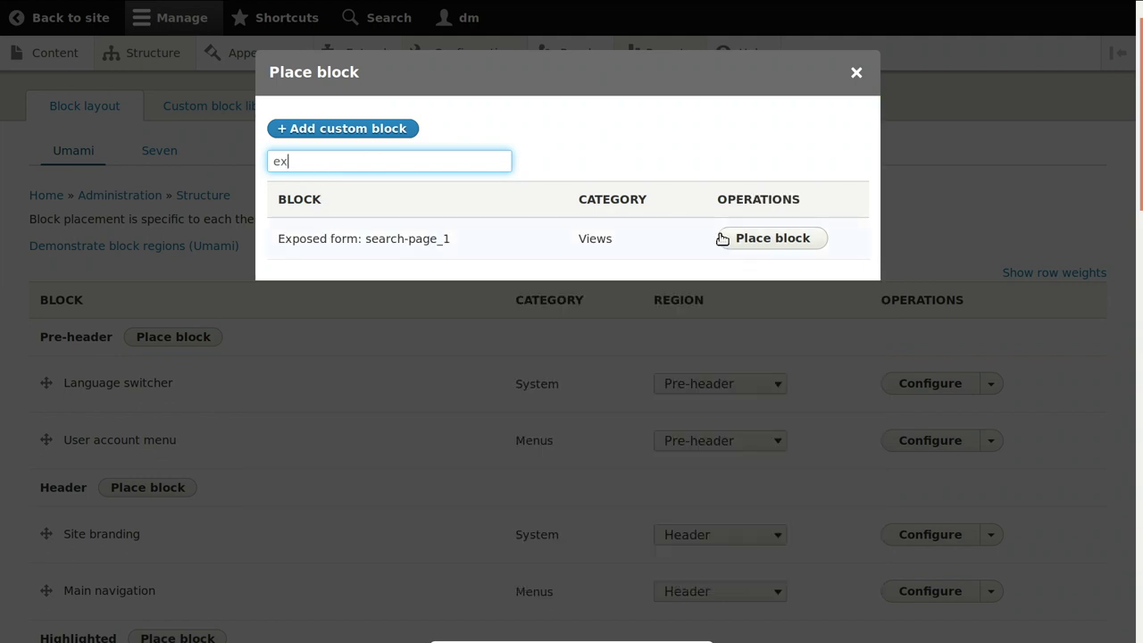
{"action": "left_click", "coordinate": [730, 241]}
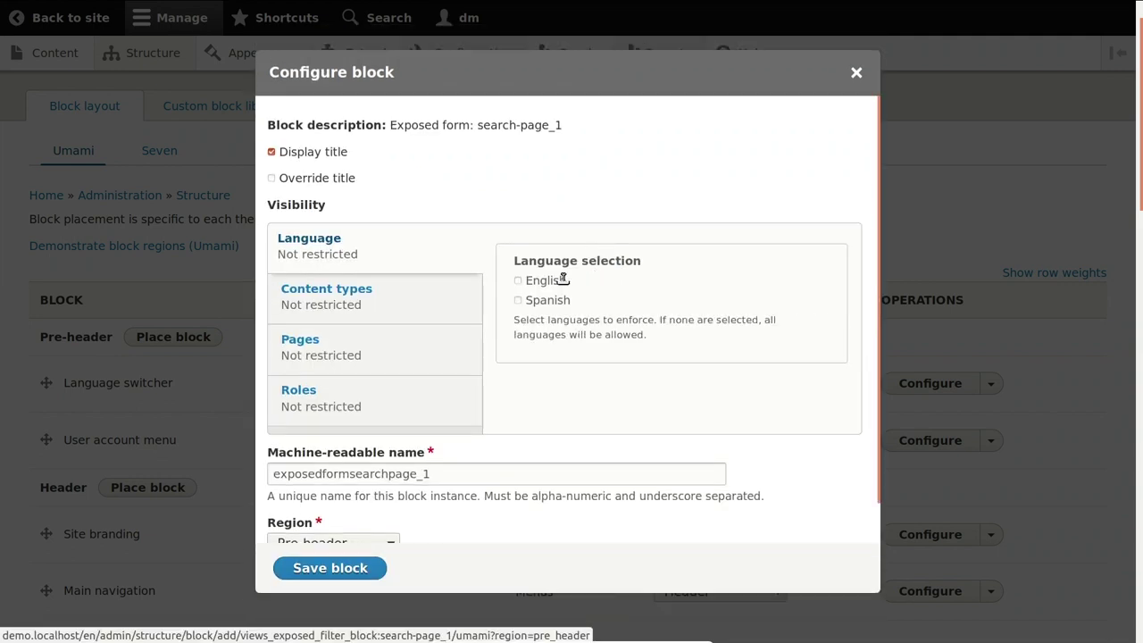
{"action": "left_click", "coordinate": [321, 157]}
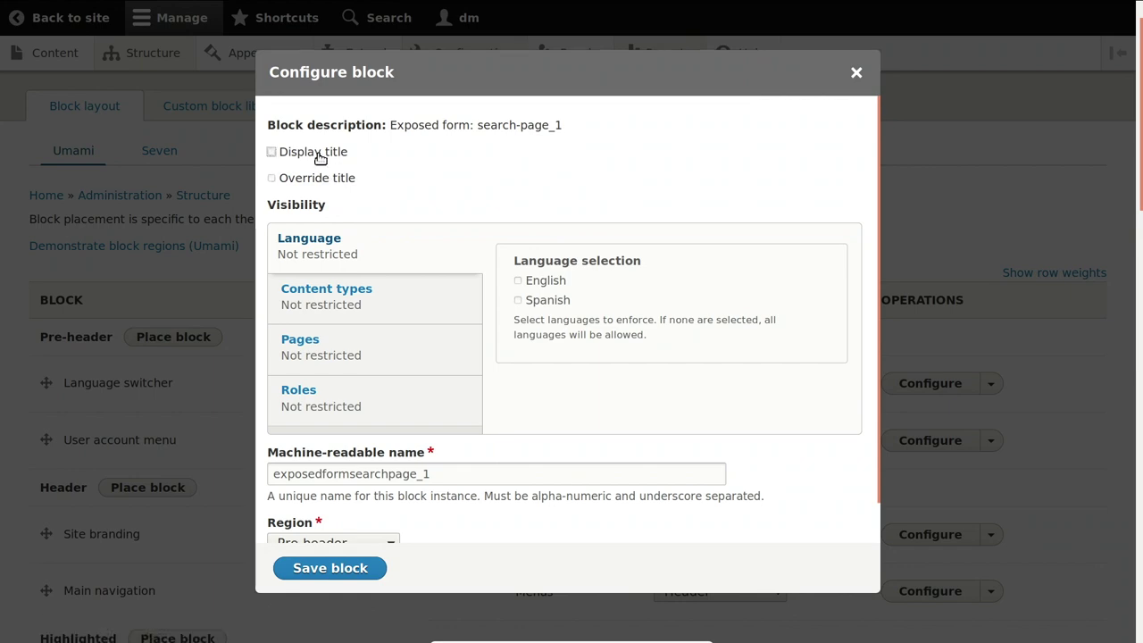
{"action": "left_click", "coordinate": [310, 576]}
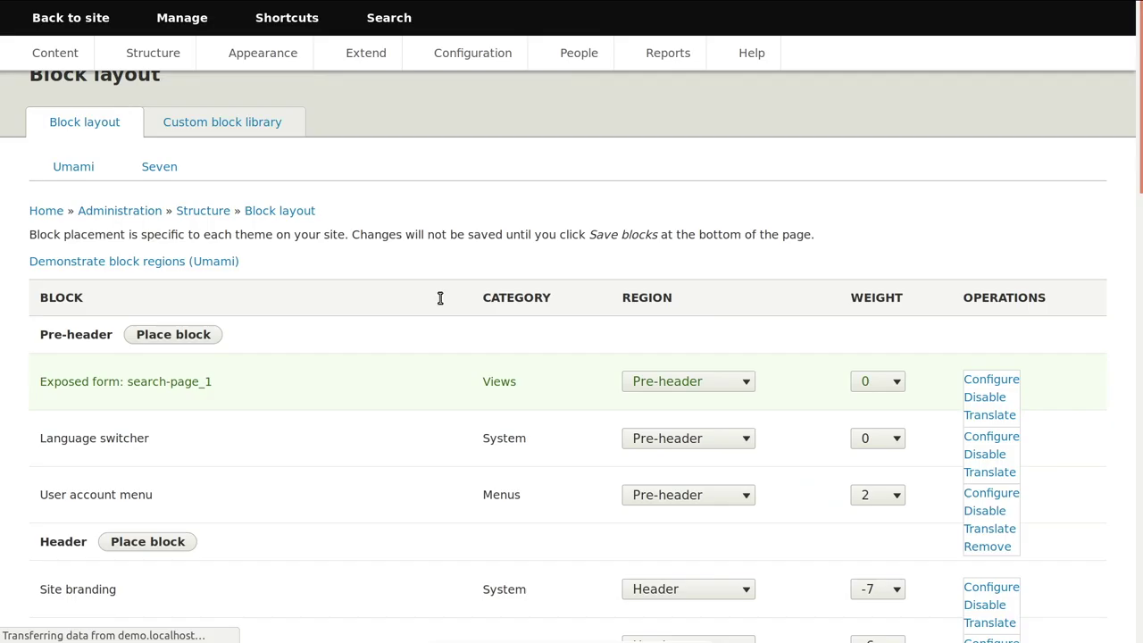
Reorder the exposed form block between Language switcher and User account menu in the Pre-header region, and save the block layout.
{"action": "left_click_drag", "start_coordinate": [385, 268], "coordinate": [386, 273]}
{"action": "left_click_drag", "start_coordinate": [47, 422], "coordinate": [45, 477]}
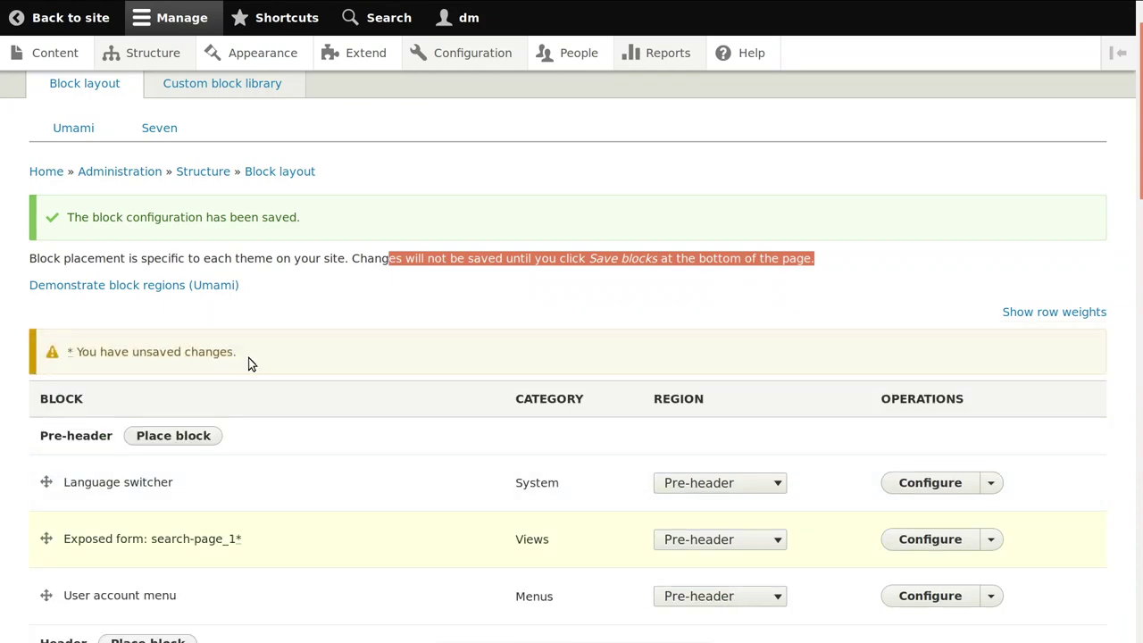
{"action": "left_click", "coordinate": [249, 357]}
{"action": "key", "text": "End"}
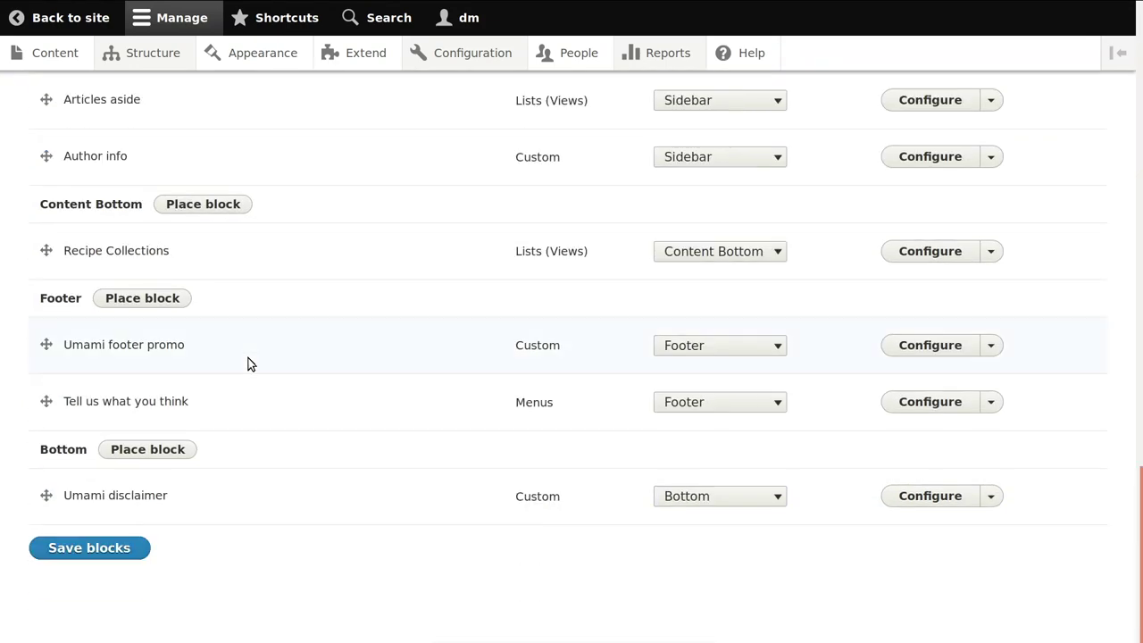
{"action": "left_click", "coordinate": [108, 549]}
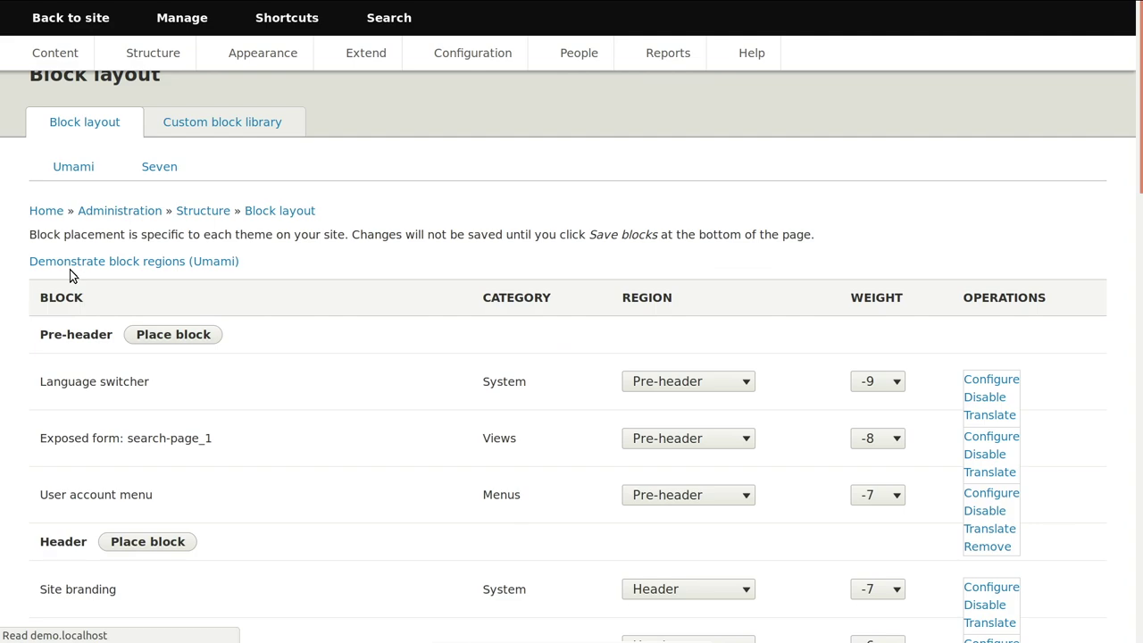
{"action": "key", "text": "F11"}
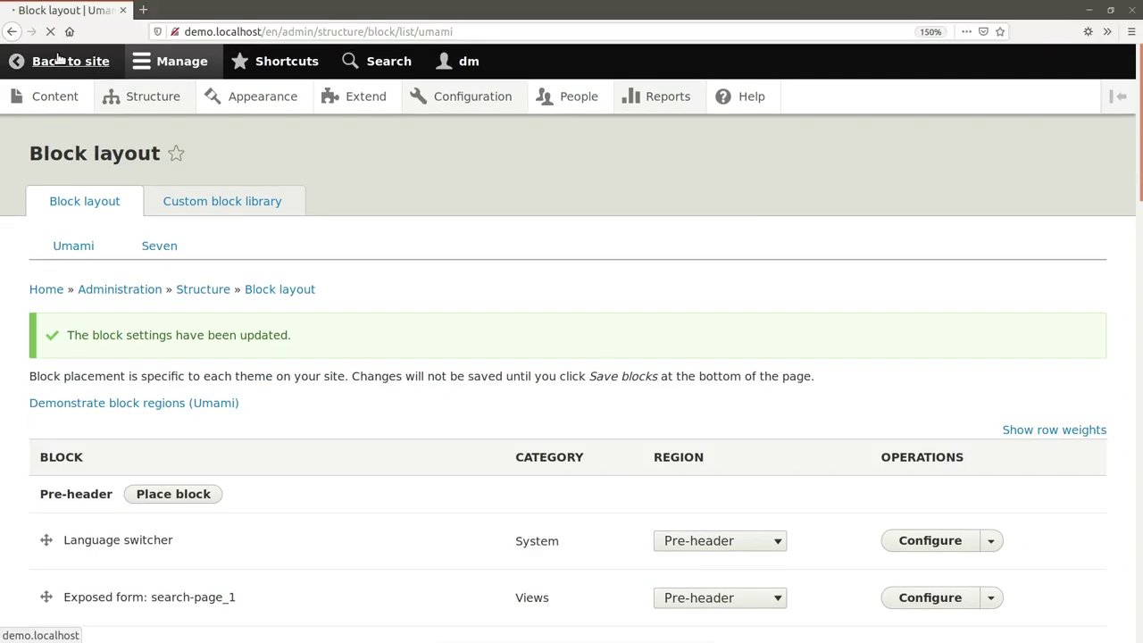
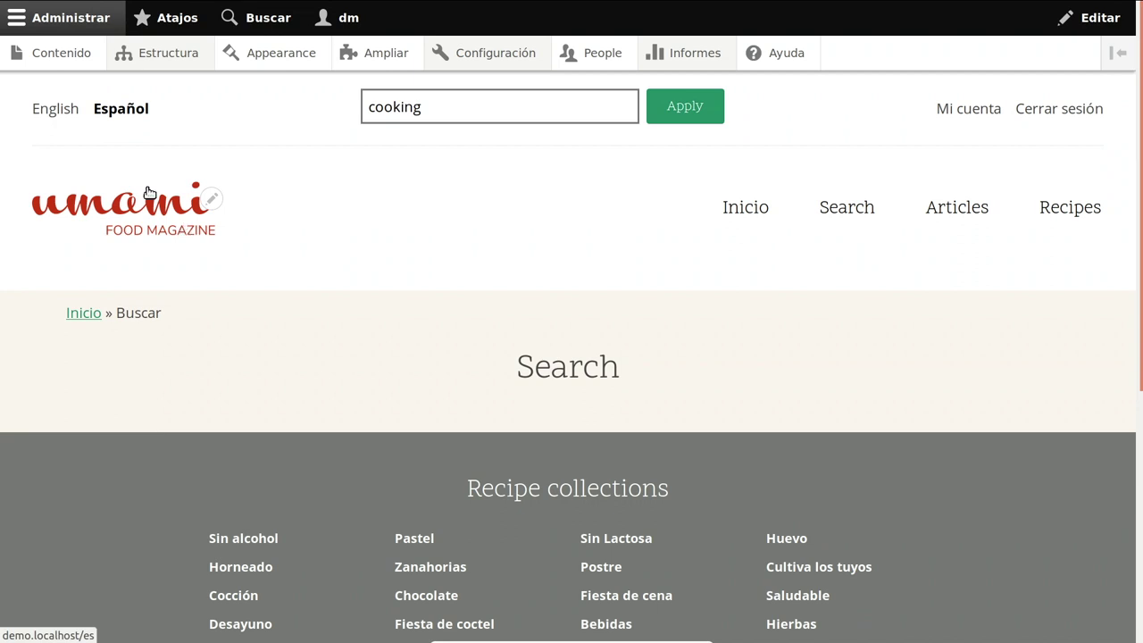
Open the Spanish Search page without keywords and look through the unfiltered content listing.
{"action": "left_click", "coordinate": [459, 119]}
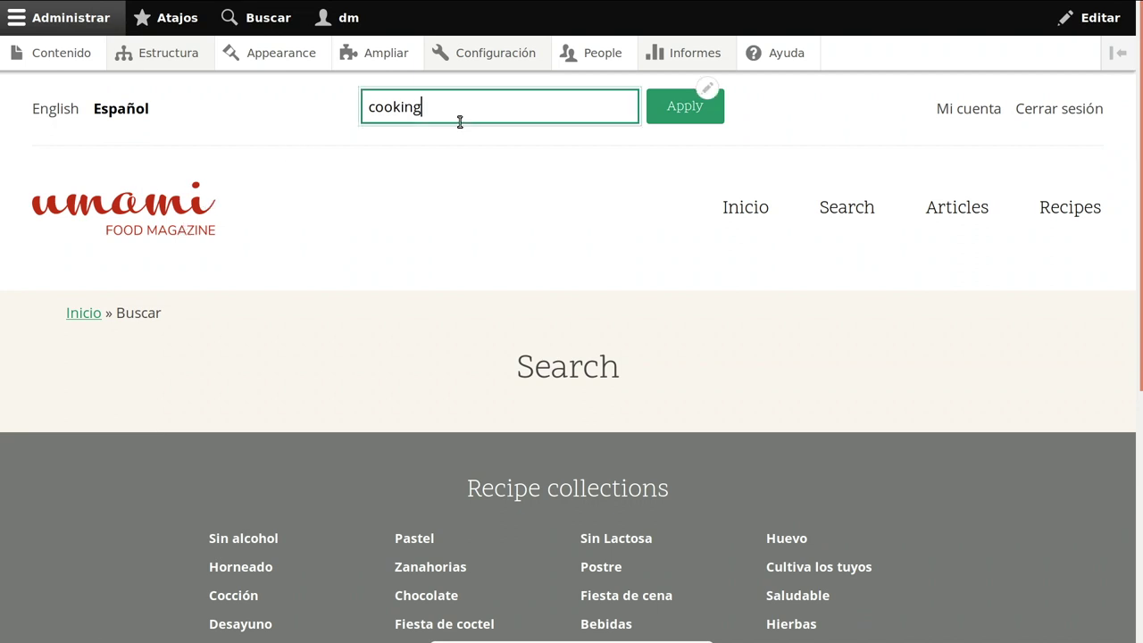
{"action": "key", "text": "ctrl+a"}
{"action": "left_click", "coordinate": [860, 211]}
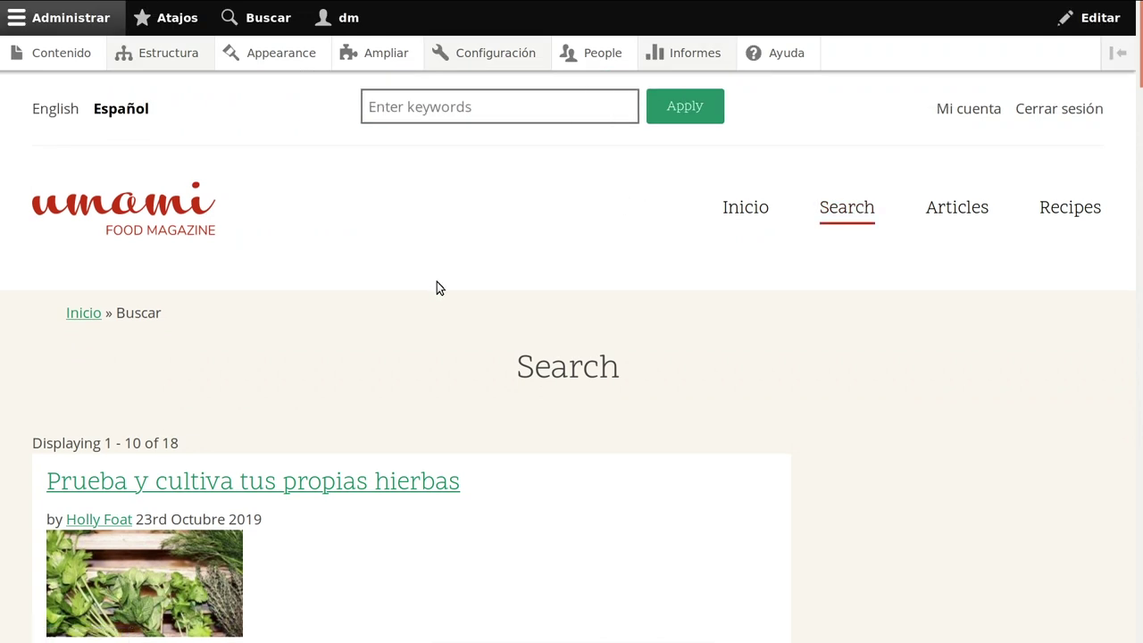
{"action": "scroll", "coordinate": [437, 287], "scroll_direction": "down", "scroll_amount": 3}
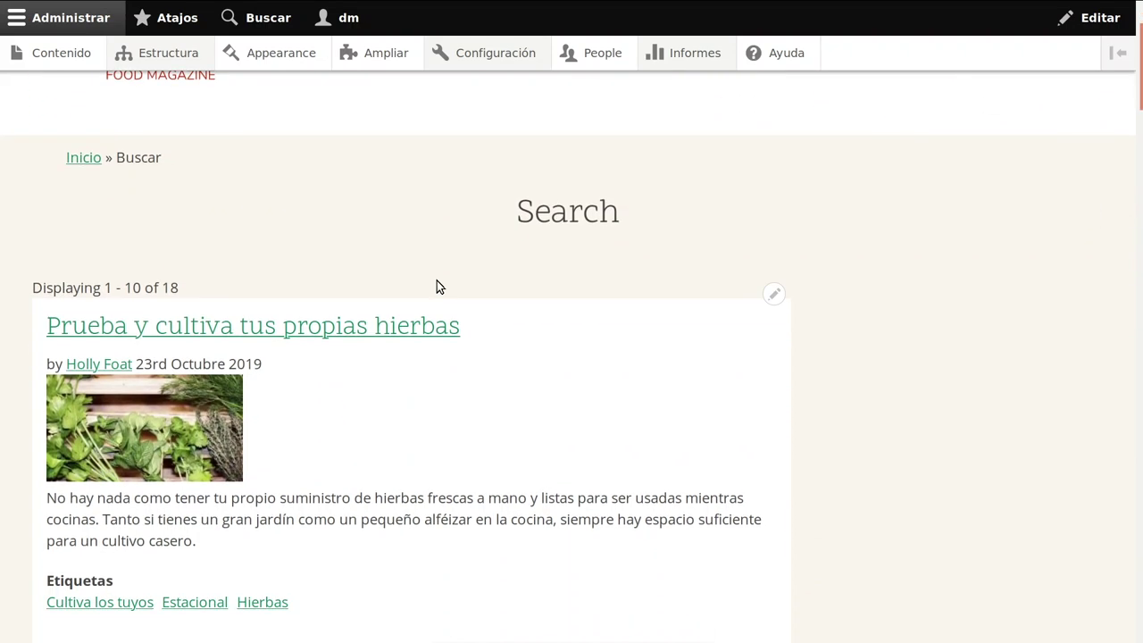
{"action": "scroll", "coordinate": [437, 286], "scroll_direction": "down", "scroll_amount": 2}
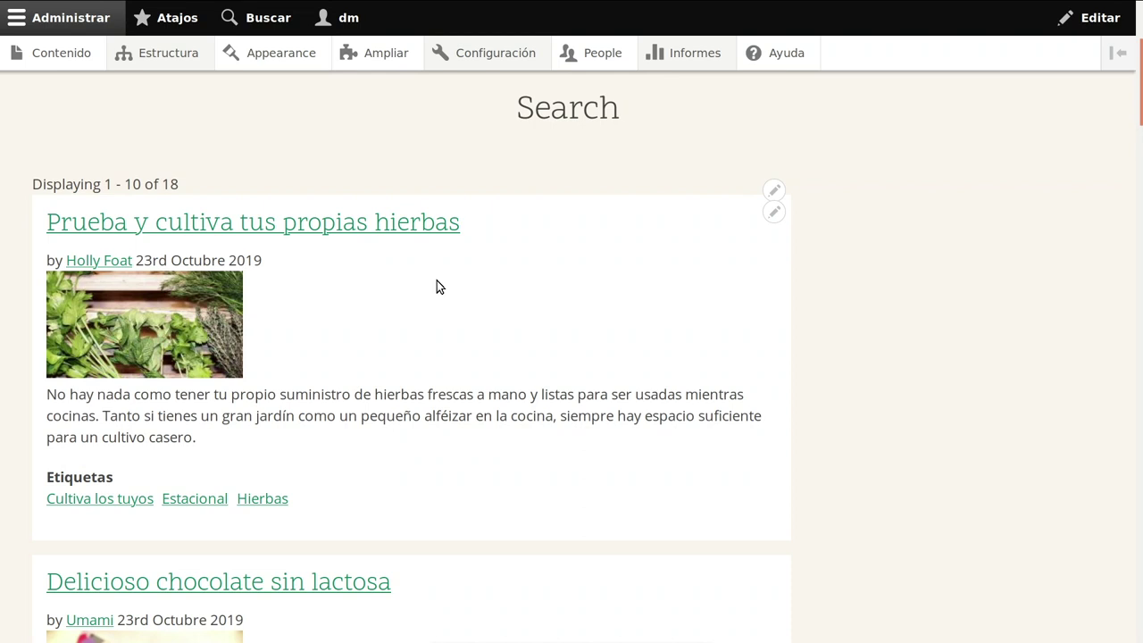
{"action": "scroll", "coordinate": [437, 287], "scroll_direction": "up", "scroll_amount": 5}
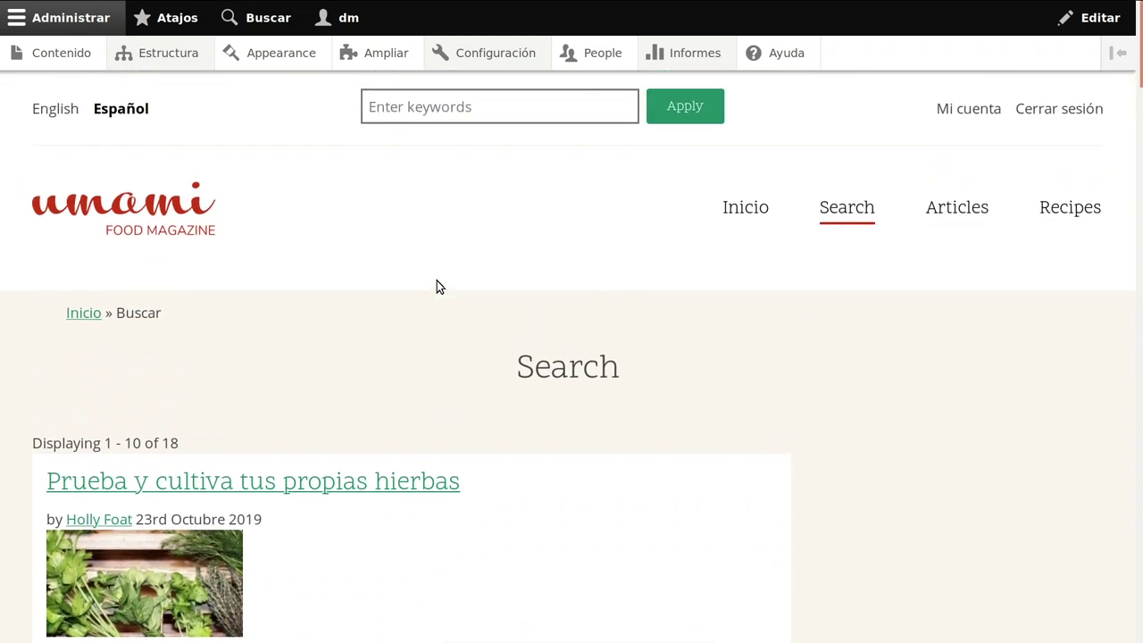
Search the Spanish site for the exact phrase "cooking vegetables" using the exposed search form.
{"action": "left_click", "coordinate": [520, 103]}
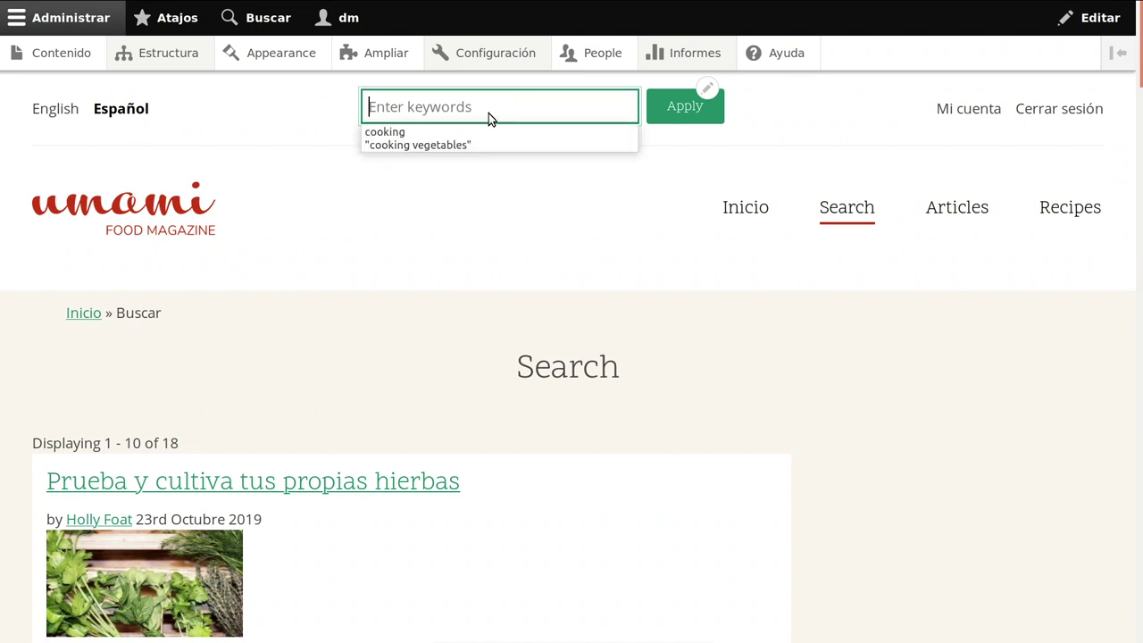
{"action": "left_click", "coordinate": [458, 145]}
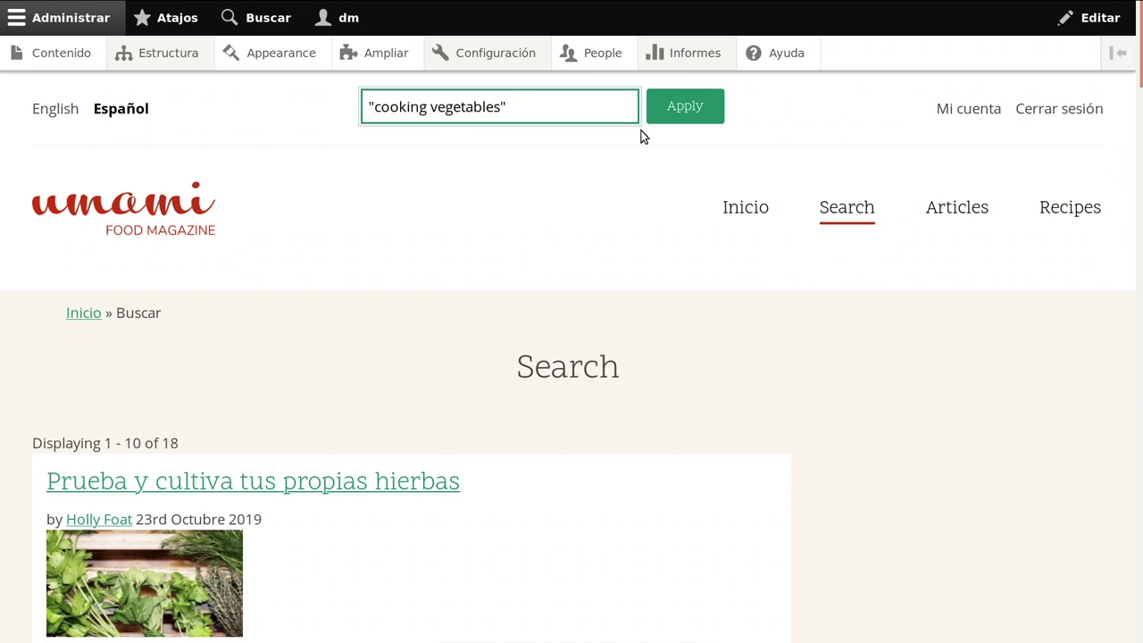
{"action": "left_click", "coordinate": [684, 109]}
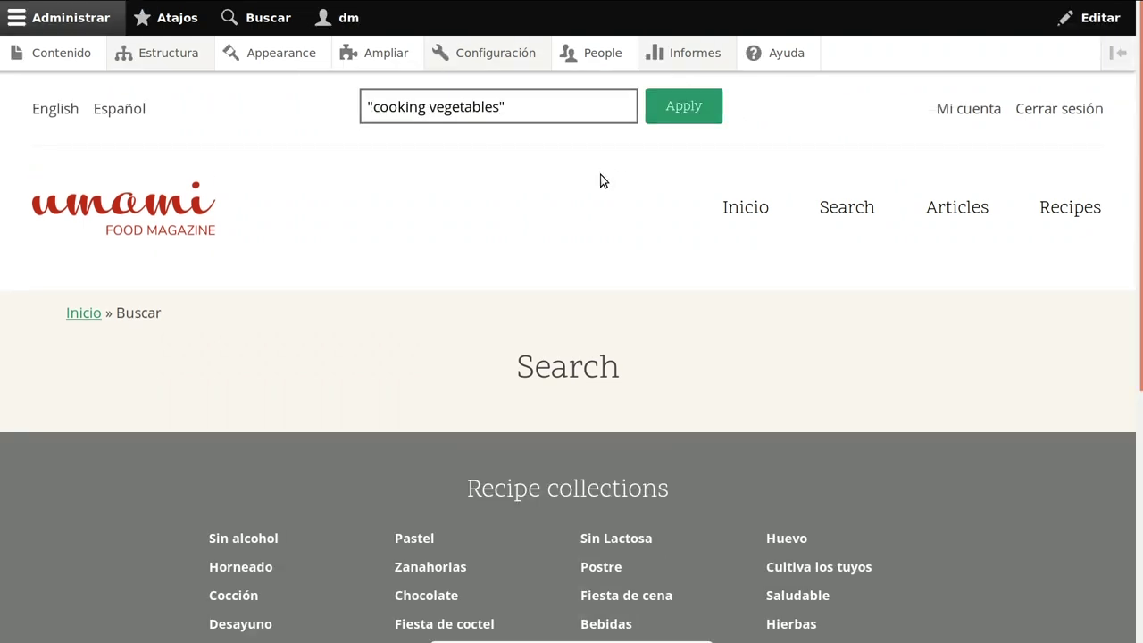
Switch the "cooking vegetables" search to the English site and open the Watercress soup result.
{"action": "left_click", "coordinate": [51, 112]}
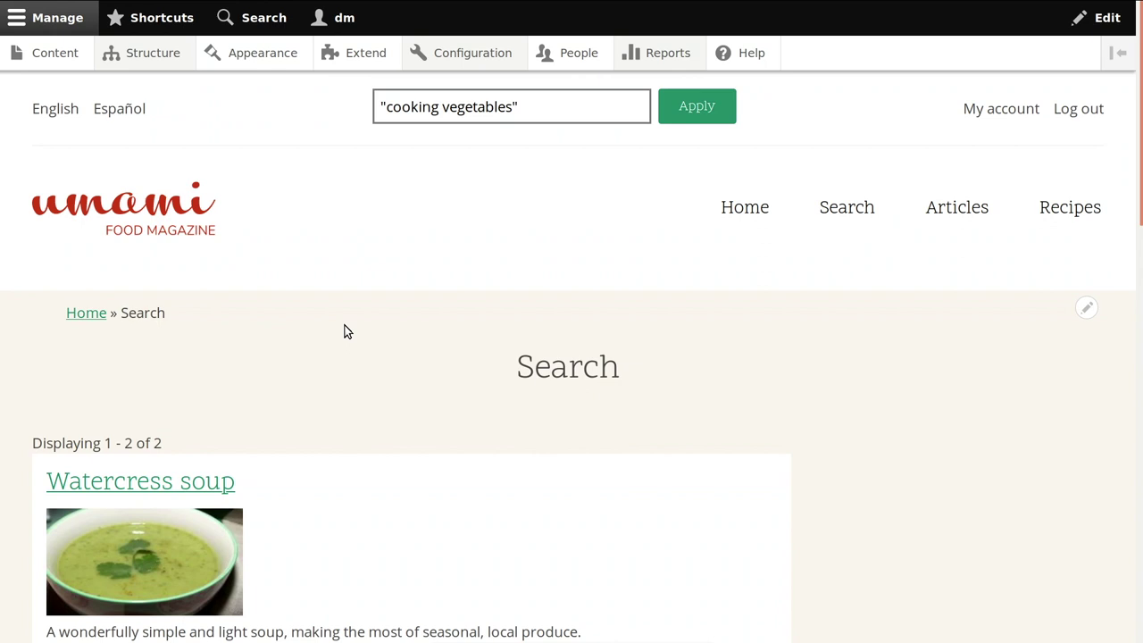
{"action": "scroll", "coordinate": [348, 331], "scroll_direction": "down", "scroll_amount": 3}
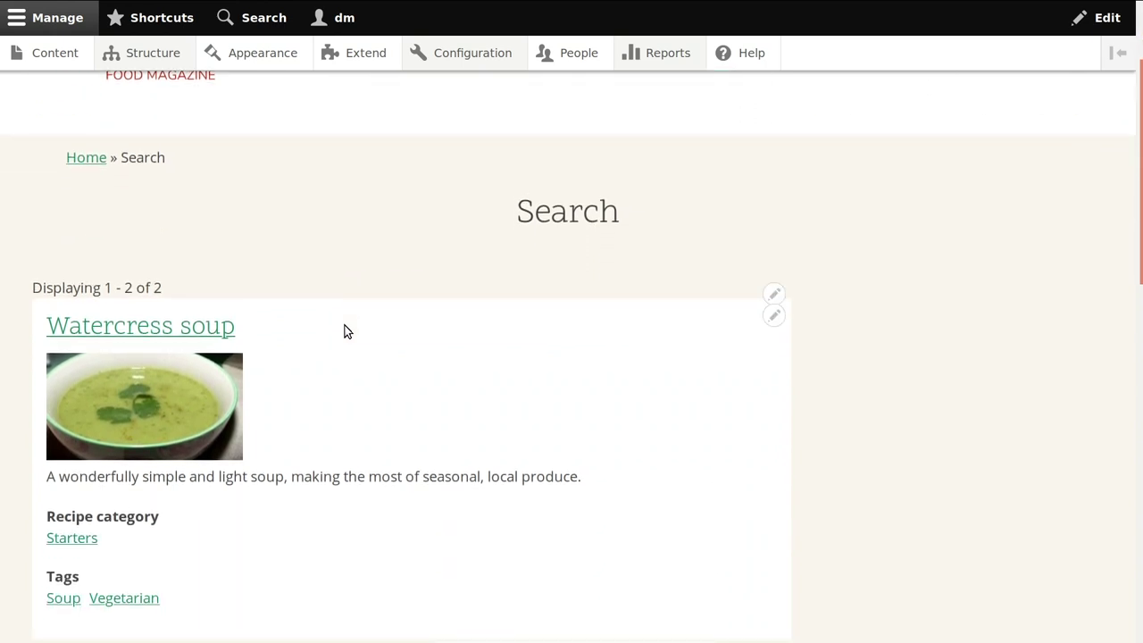
{"action": "left_click", "coordinate": [140, 333]}
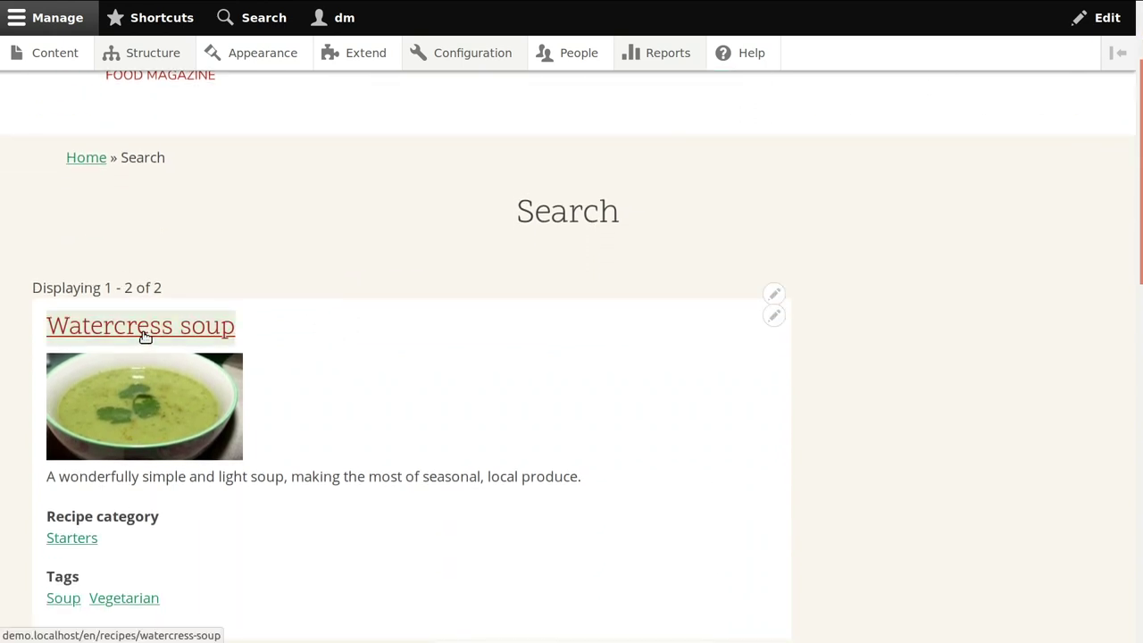
Look for the text "cooking" and then "cooking vege" within the Watercress soup recipe page.
{"action": "key", "text": "ctrl+f"}
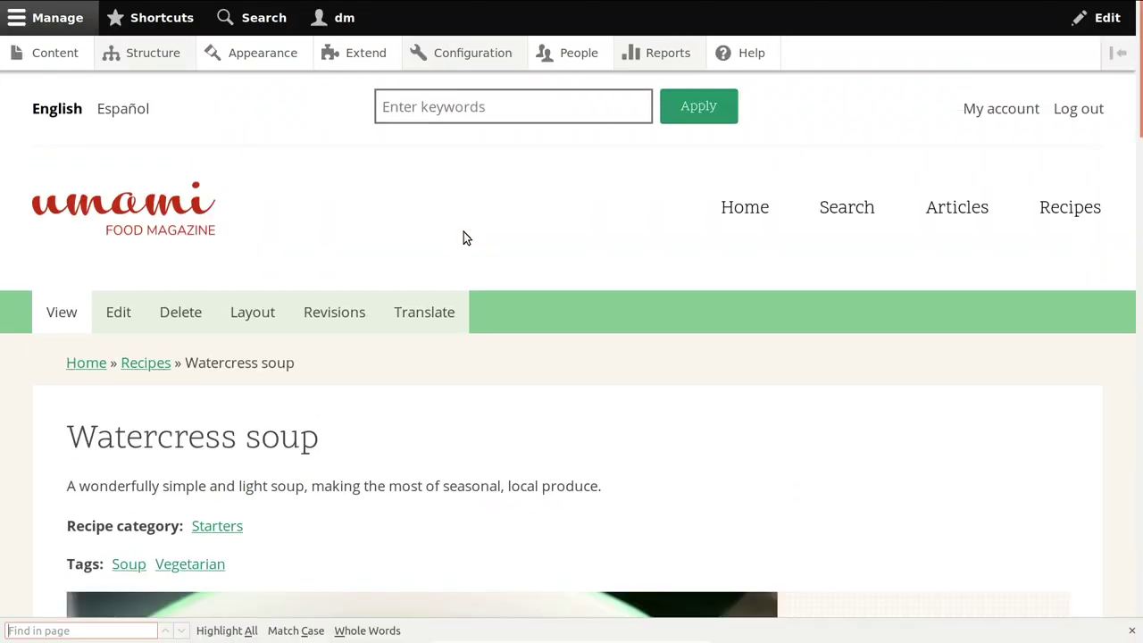
{"action": "type", "text": "cooking"}
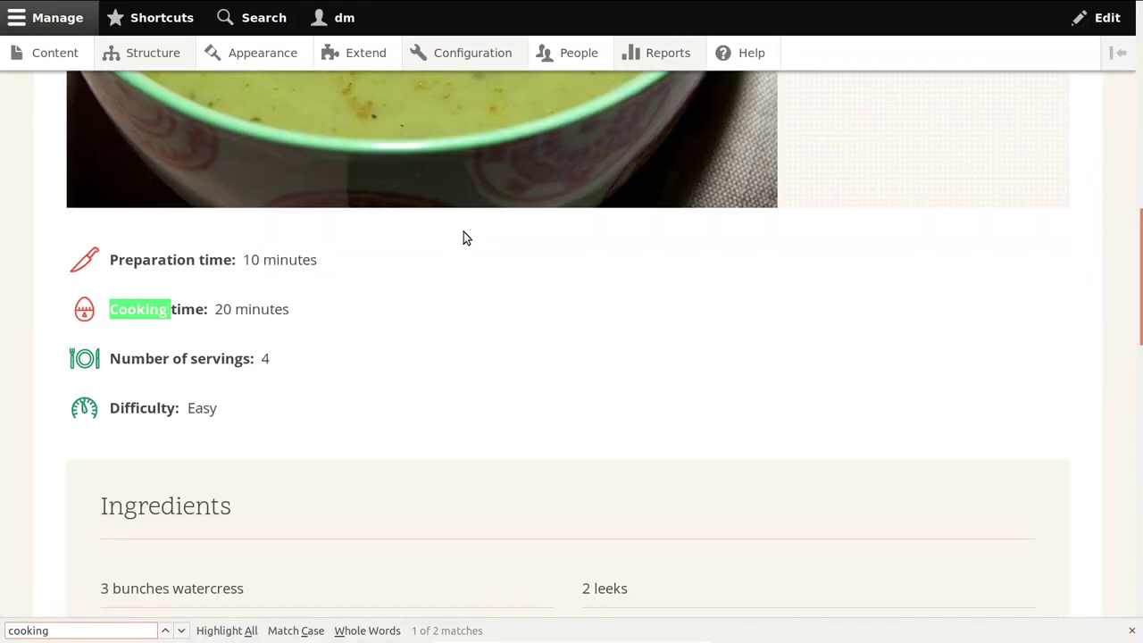
{"action": "type", "text": " vege"}
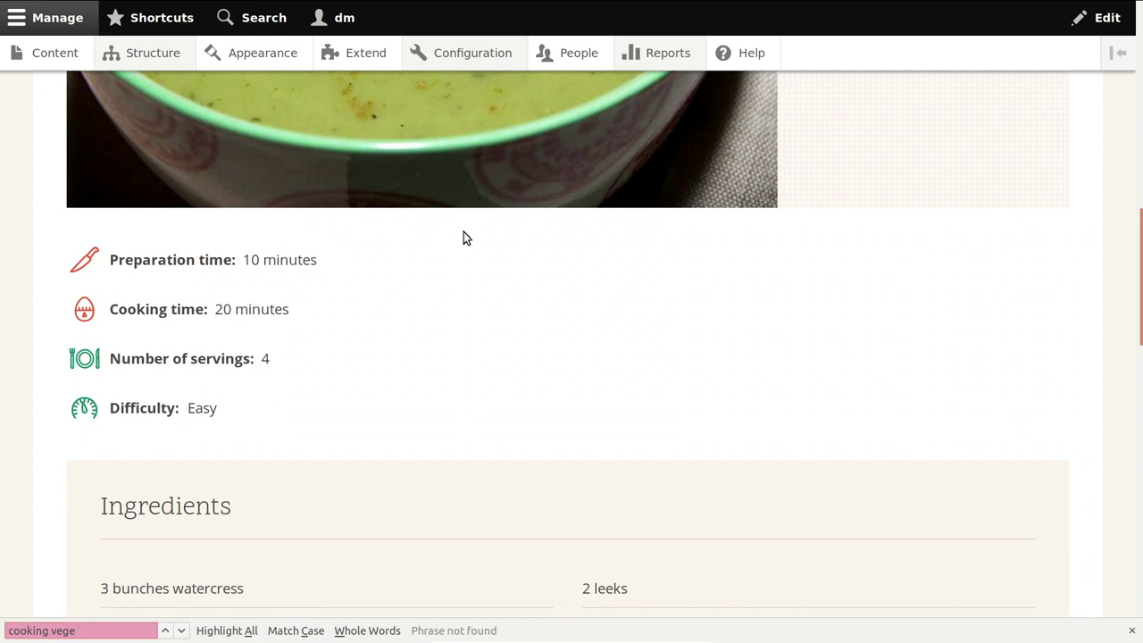
Return to the English "cooking vegetables" results and open the "Let's hear it for carrots" article to examine the phrase match.
{"action": "key", "text": "Escape"}
{"action": "key", "text": "alt+Left"}
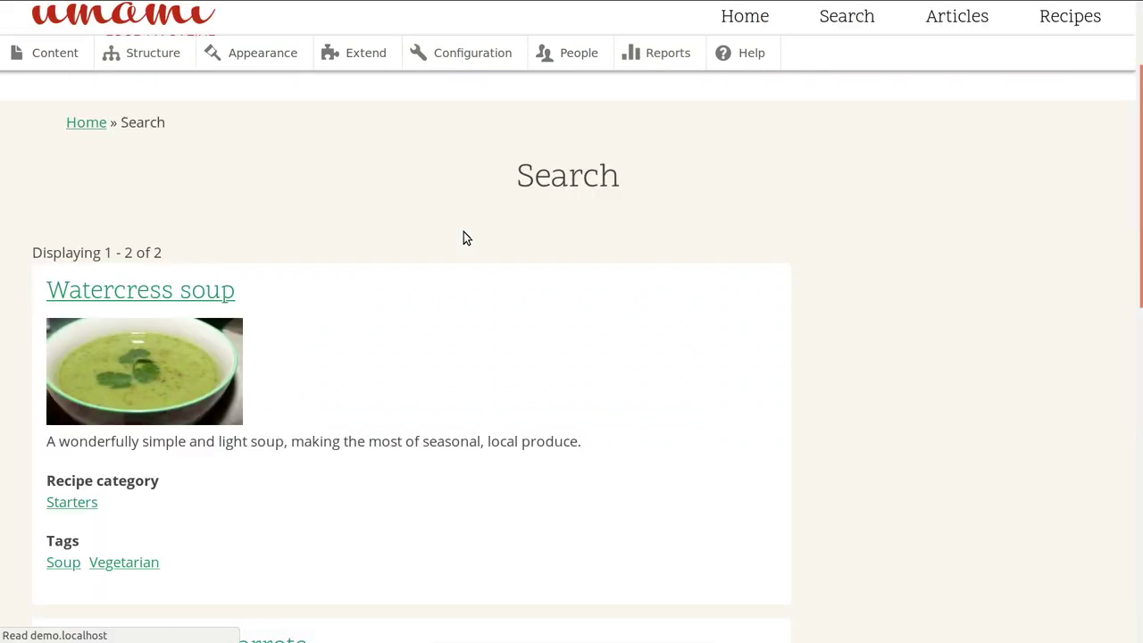
{"action": "scroll", "coordinate": [463, 237], "scroll_direction": "down", "scroll_amount": 2}
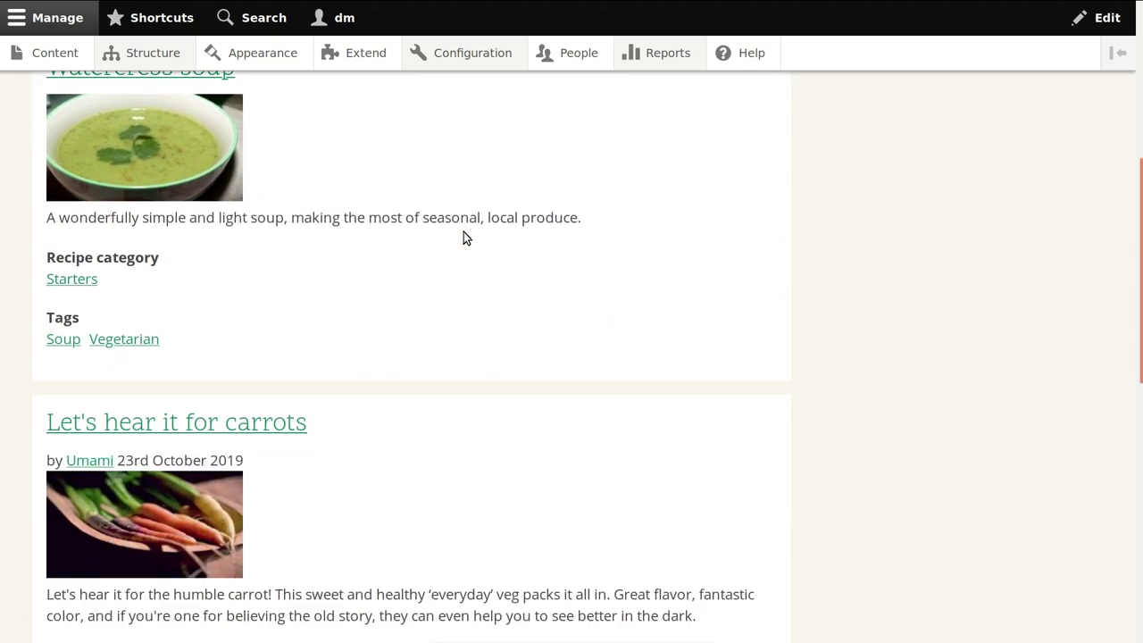
{"action": "left_click", "coordinate": [223, 424]}
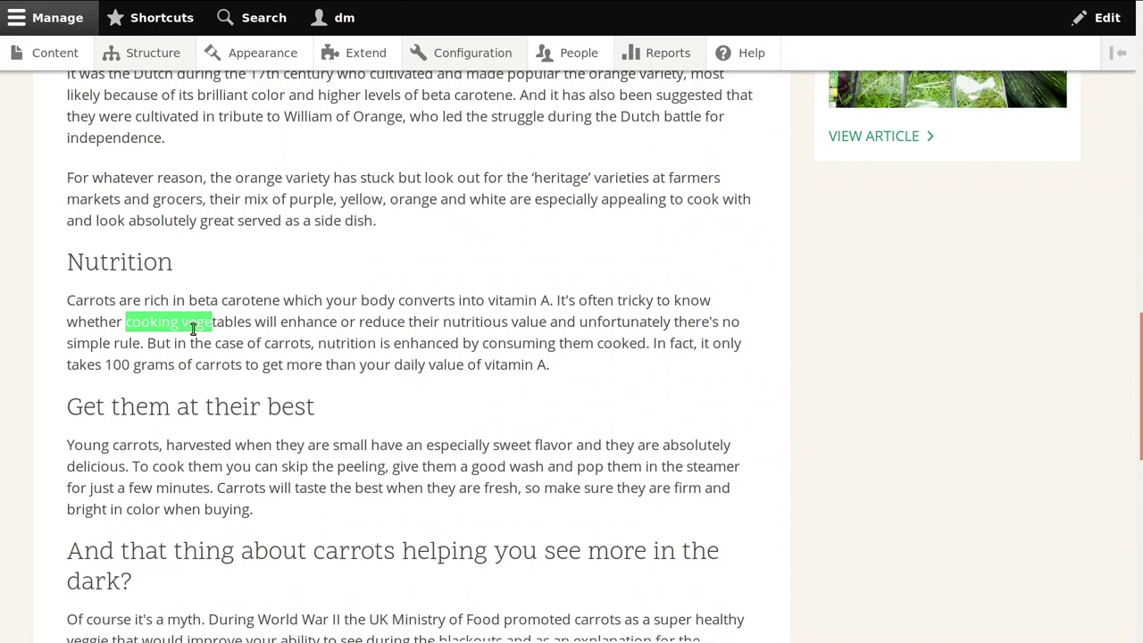
Go back from the carrots article to the search results and review the page up to the exposed search form.
{"action": "key", "text": "alt+Left"}
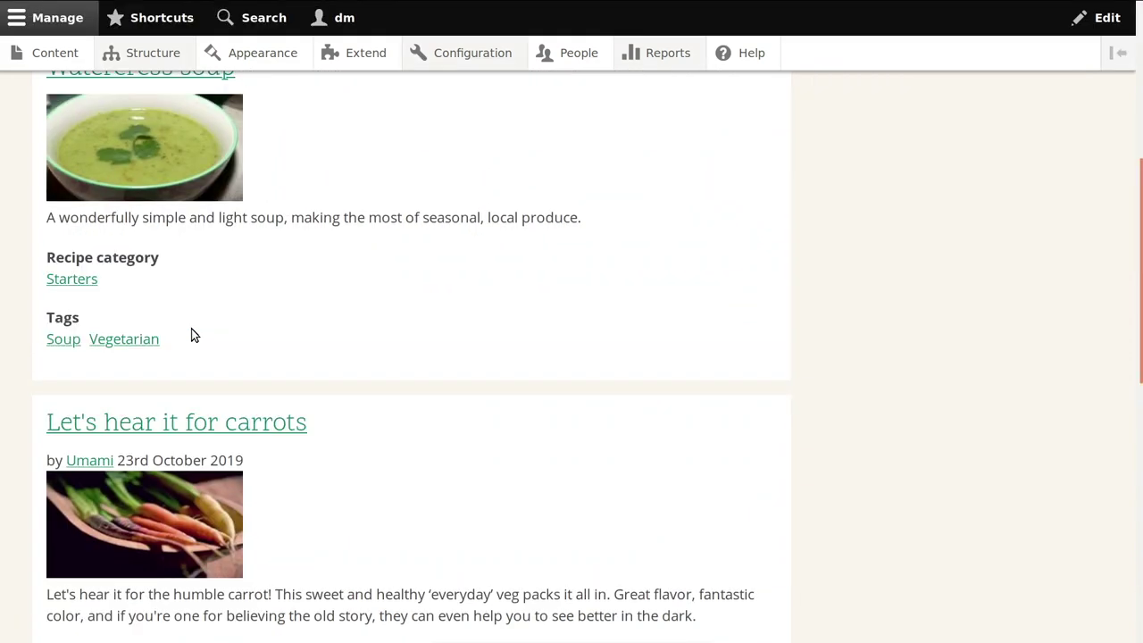
{"action": "scroll", "coordinate": [192, 335], "scroll_direction": "up", "scroll_amount": 4}
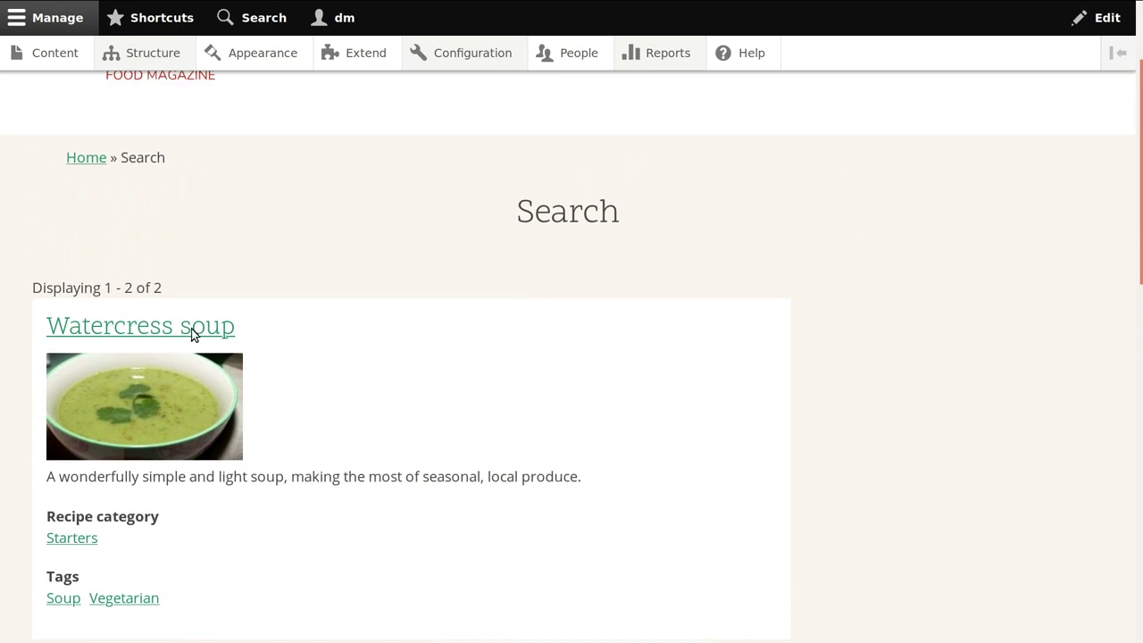
{"action": "scroll", "coordinate": [191, 335], "scroll_direction": "up", "scroll_amount": 2}
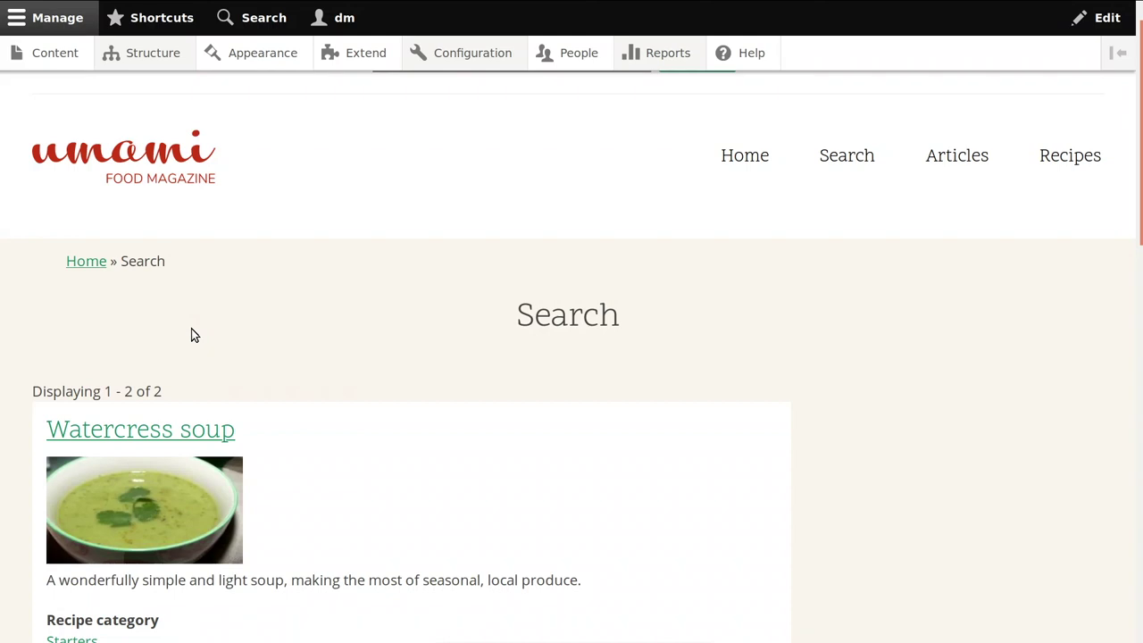
{"action": "scroll", "coordinate": [191, 335], "scroll_direction": "up", "scroll_amount": 1}
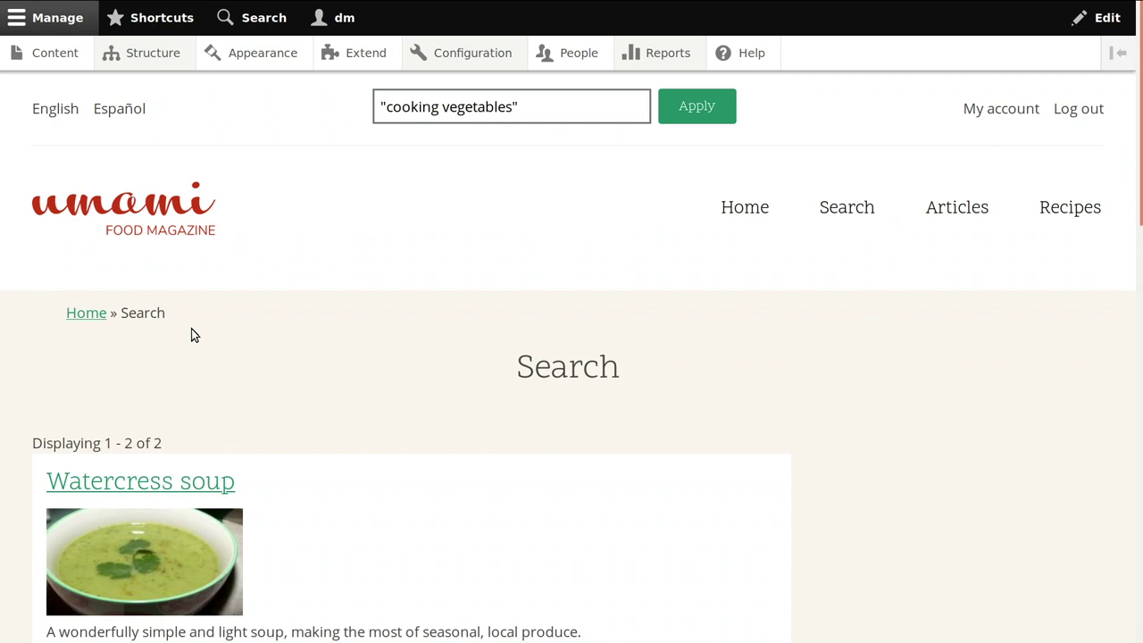
{"action": "key", "text": "Tab"}
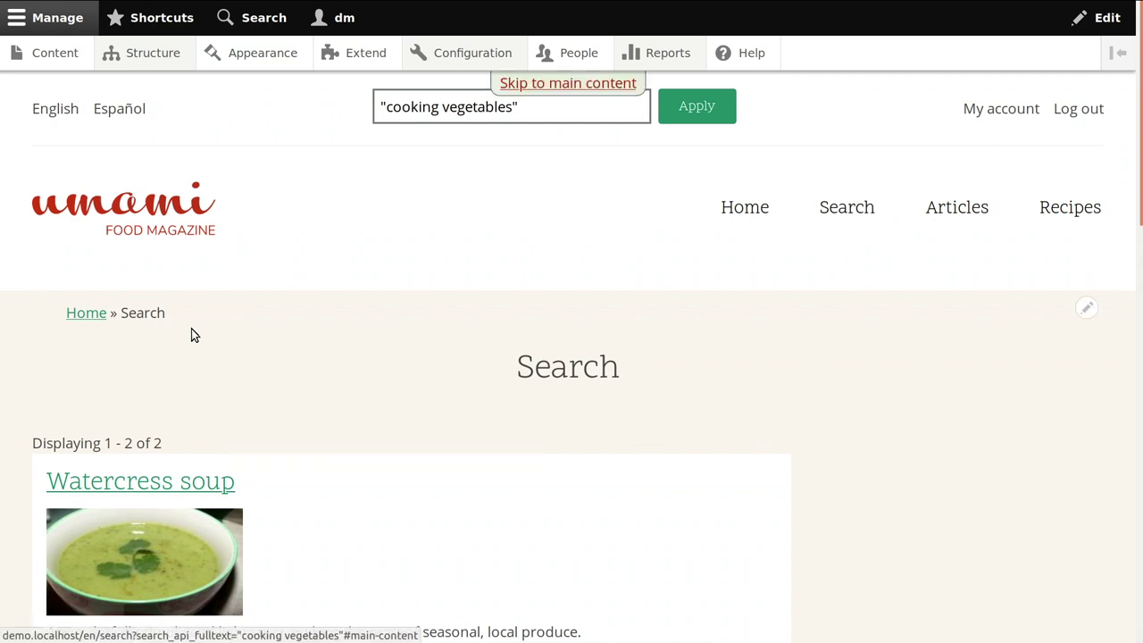
{"action": "left_click", "coordinate": [266, 304]}
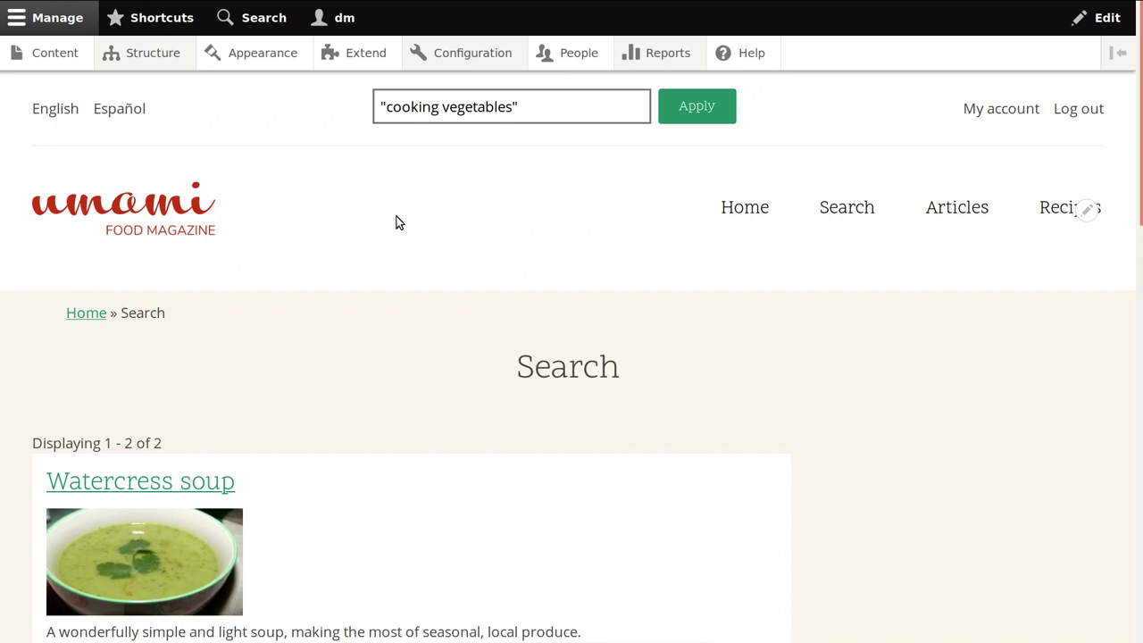
Switch to a terminal in the solr-8.2.0 folder and start the Solr server with ./bin/solr start.
{"action": "key", "text": "alt+Tab"}
{"action": "key", "text": "alt+Tab"}
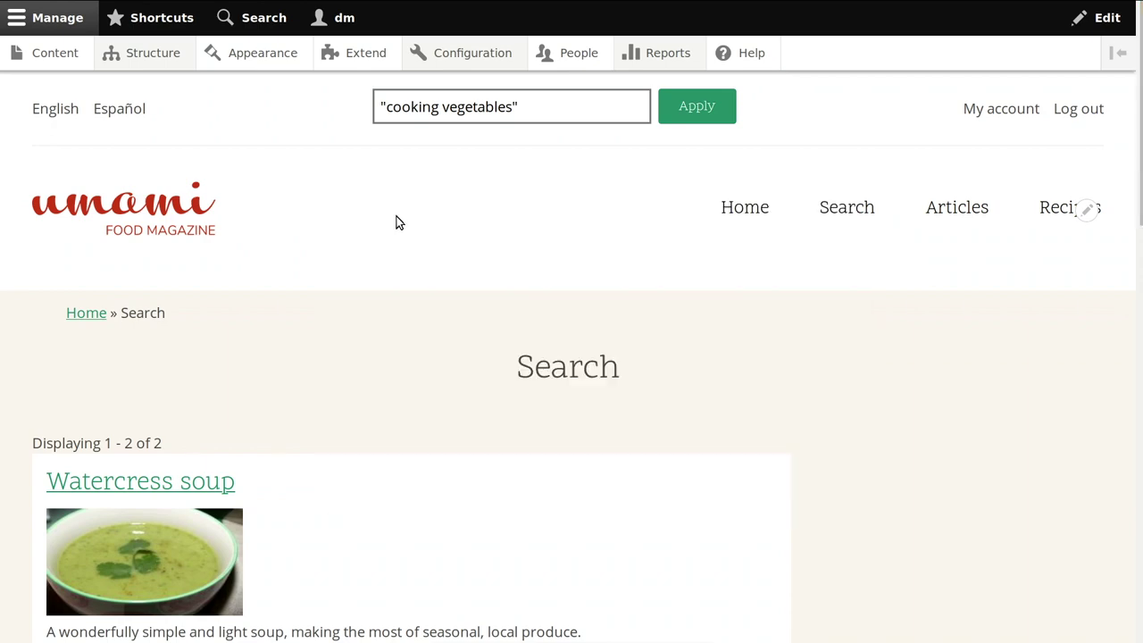
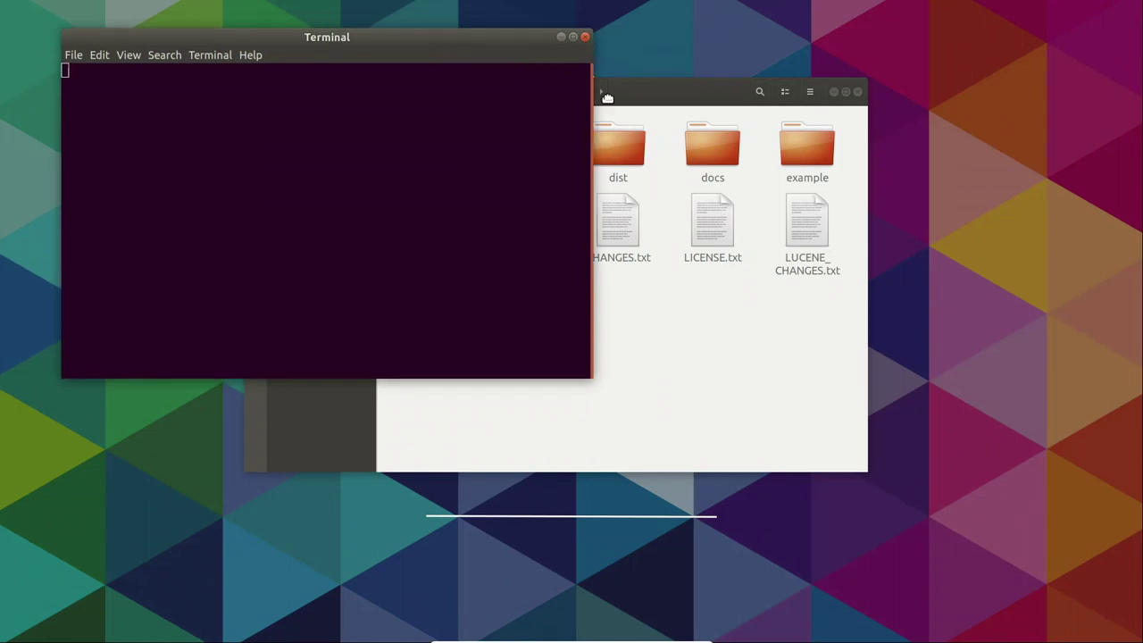
{"action": "type", "text": "./bi"}
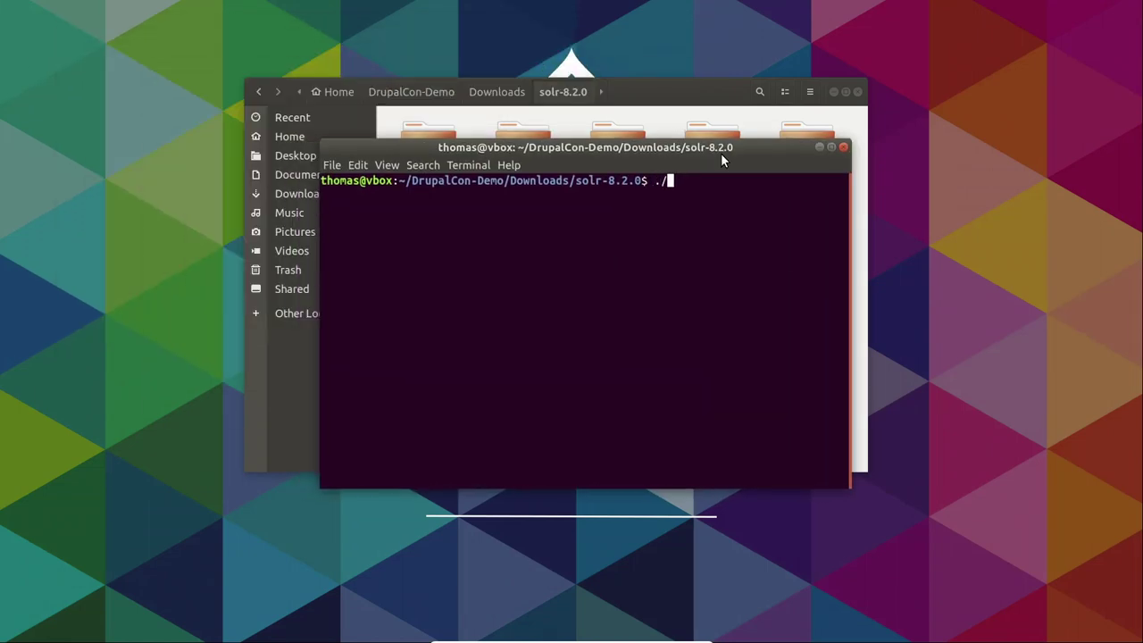
{"action": "type", "text": "n/solr start"}
{"action": "key", "text": "Return"}
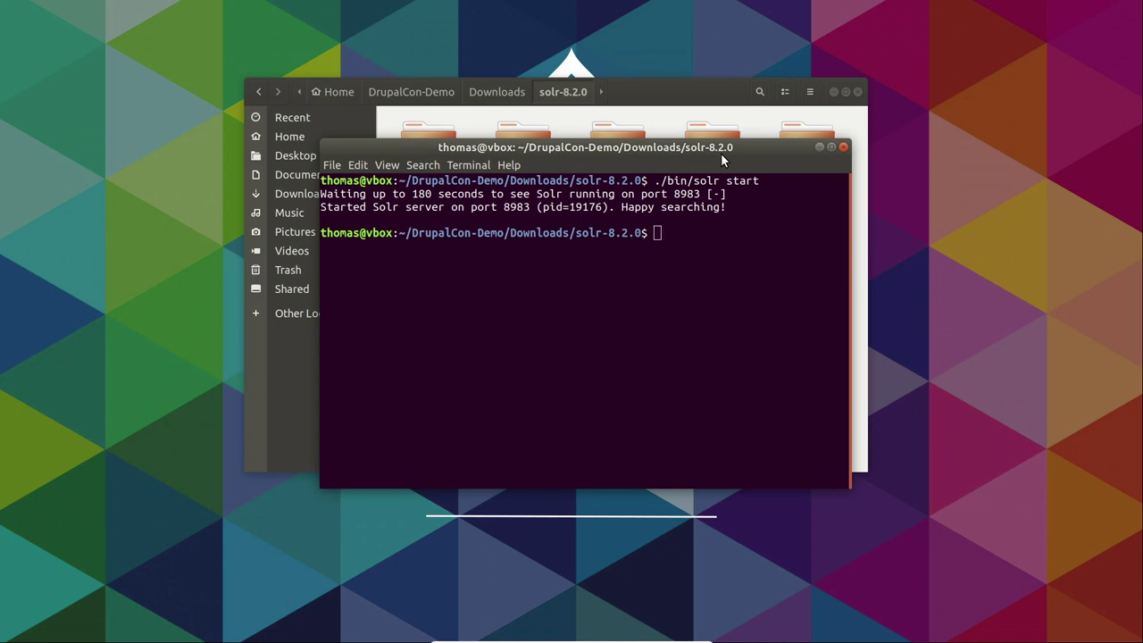
Switch to the file manager and open the server/solr folder inside solr-8.2.0.
{"action": "key", "text": "alt+Tab"}
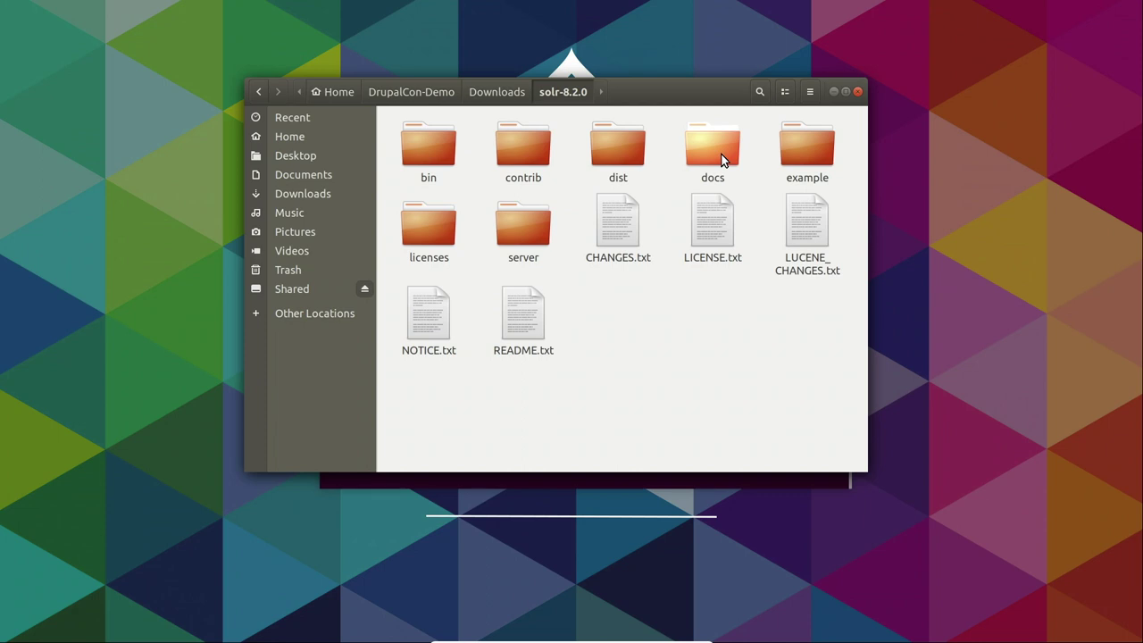
{"action": "key", "text": "Right"}
{"action": "key", "text": "Down"}
{"action": "key", "text": "Return"}
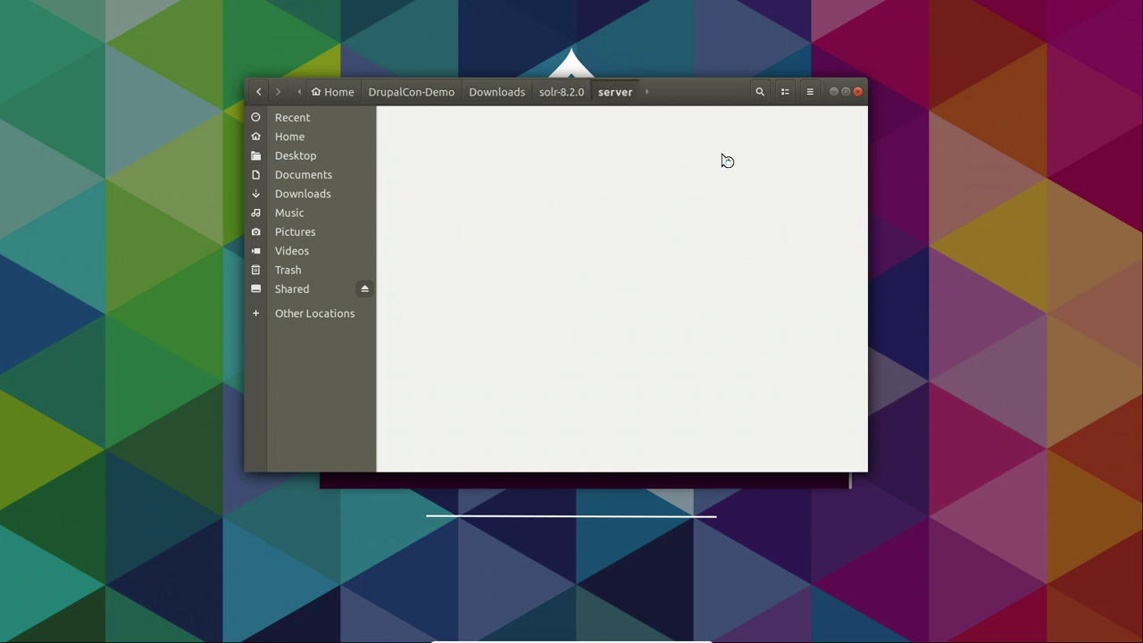
{"action": "key", "text": "Right"}
{"action": "key", "text": "Down"}
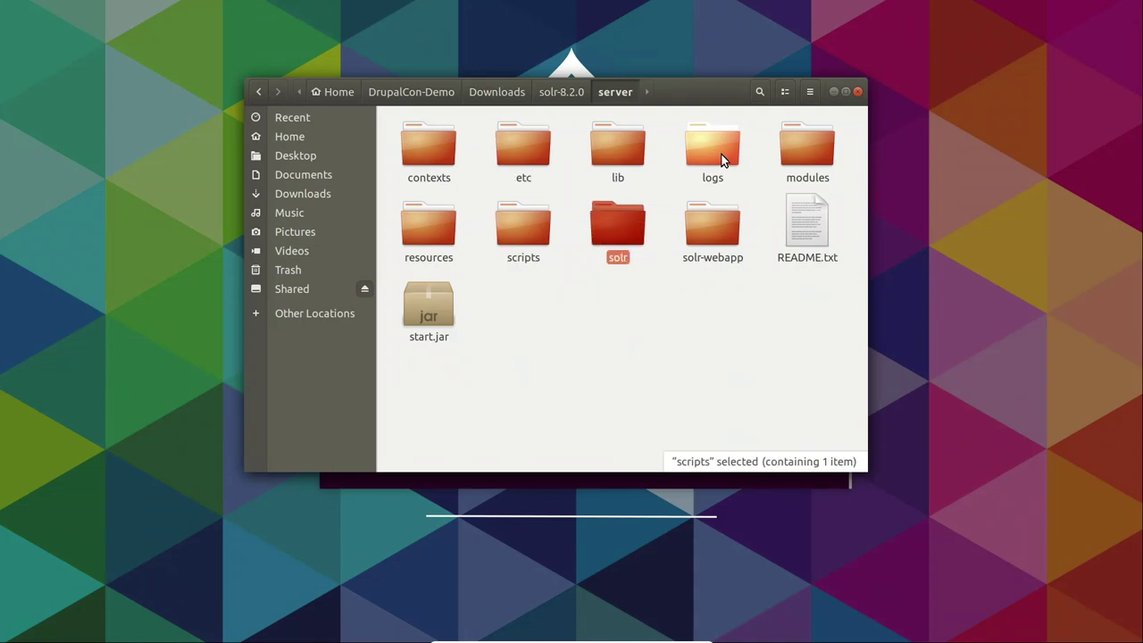
{"action": "key", "text": "Right"}
{"action": "key", "text": "Return"}
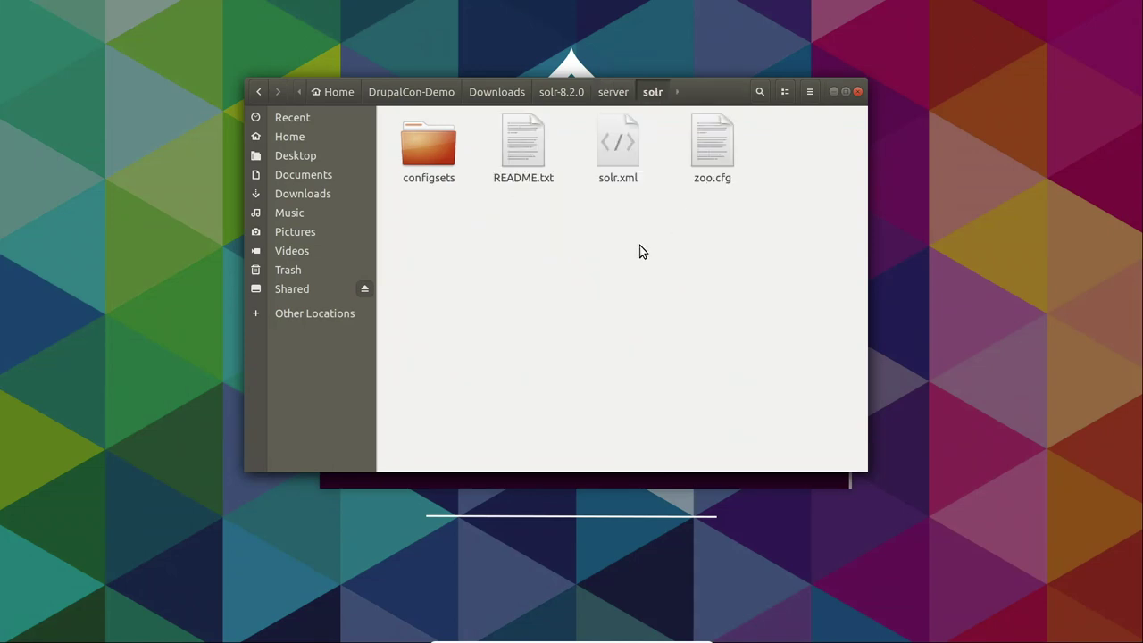
Create a folder named demo in server/solr, then create a conf subfolder inside it and open that subfolder.
{"action": "key", "text": "ctrl+shift+n"}
{"action": "type", "text": "demo"}
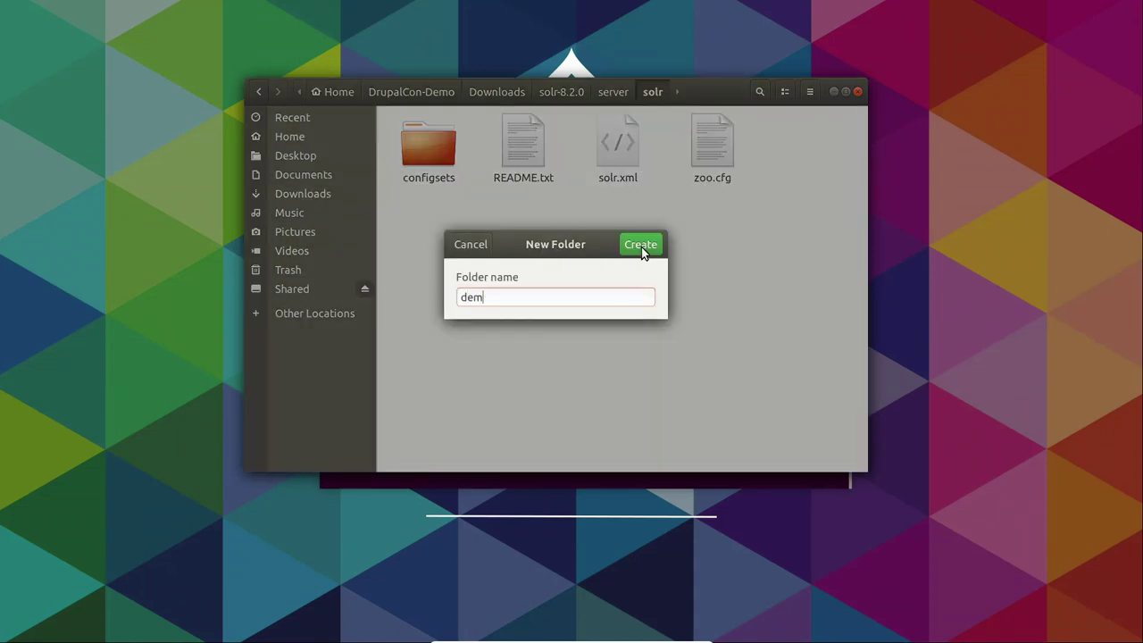
{"action": "left_click", "coordinate": [642, 245]}
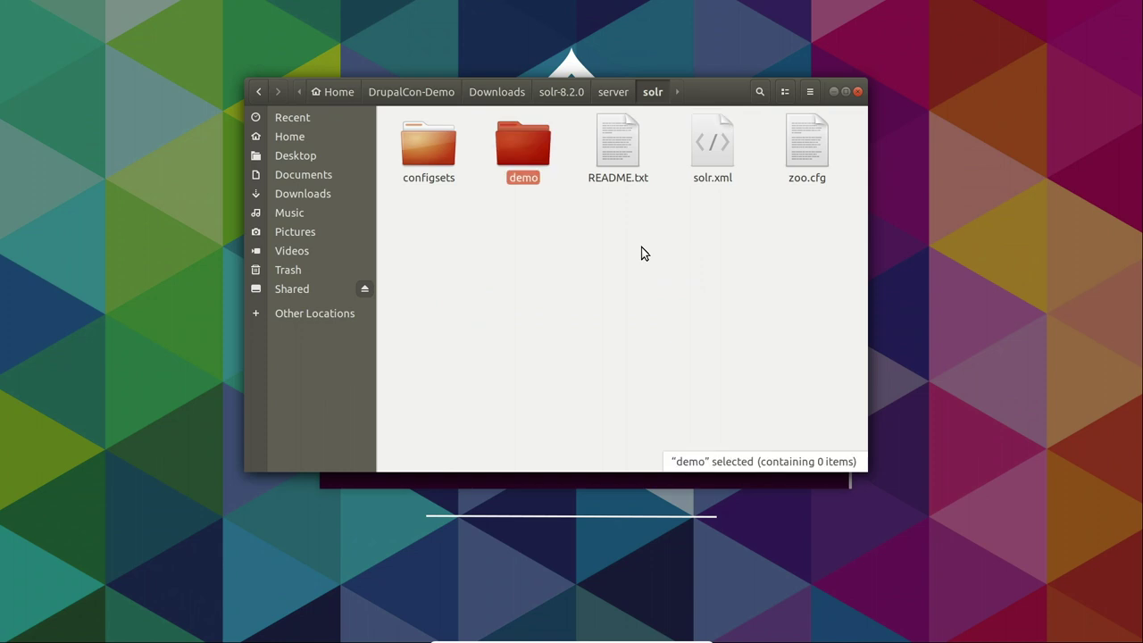
{"action": "key", "text": "Return"}
{"action": "key", "text": "ctrl+shift+n"}
{"action": "type", "text": "conf"}
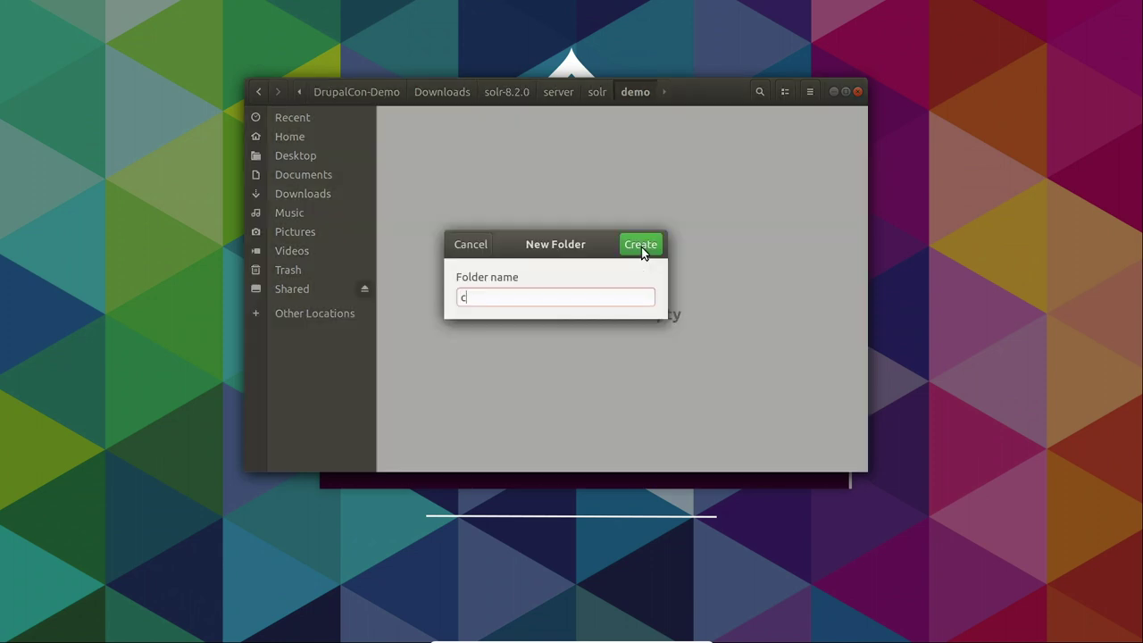
{"action": "left_click", "coordinate": [641, 246]}
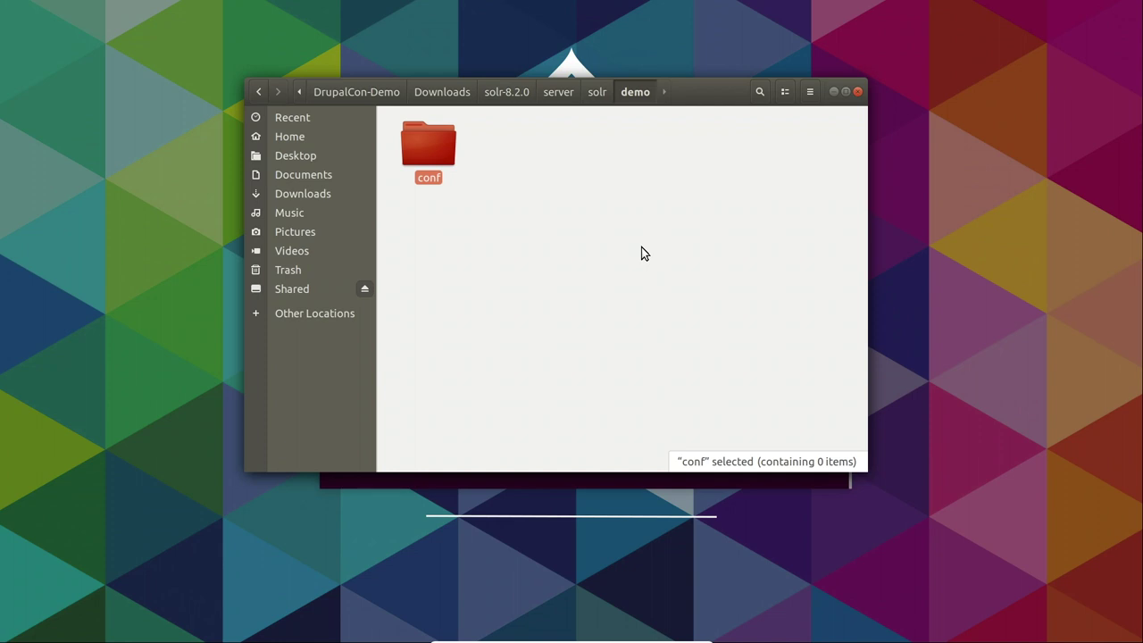
{"action": "key", "text": "Return"}
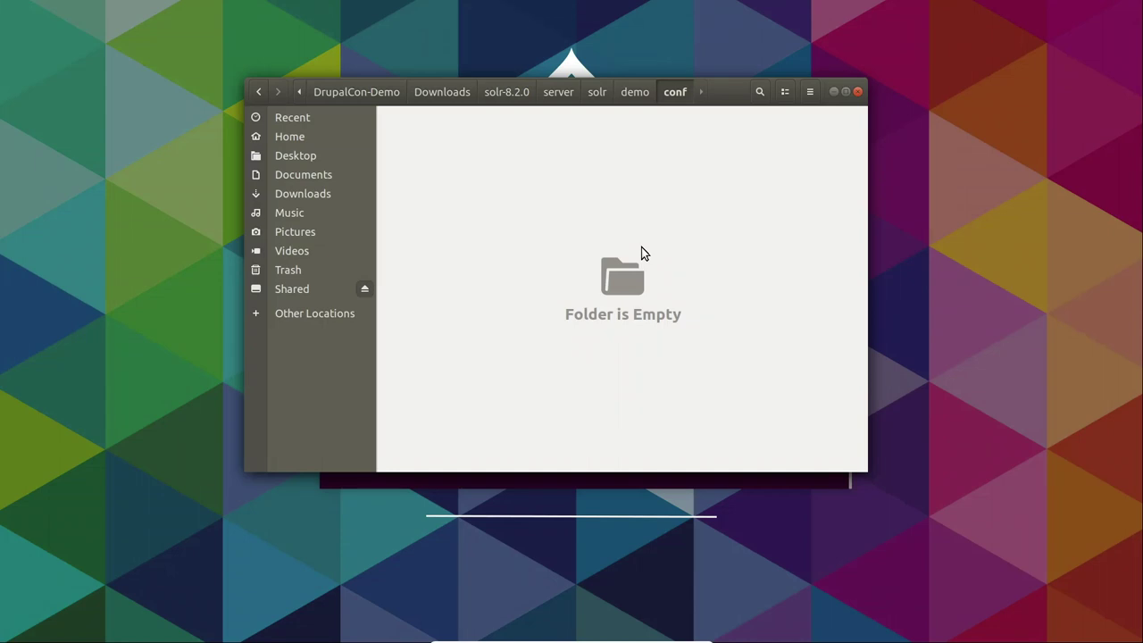
Switch back to the Drupal site in the browser, filter the modules by "solr" and install Search API Solr.
{"action": "key", "text": "alt+Tab"}
{"action": "key", "text": "alt+Tab"}
{"action": "key", "text": "alt+Tab"}
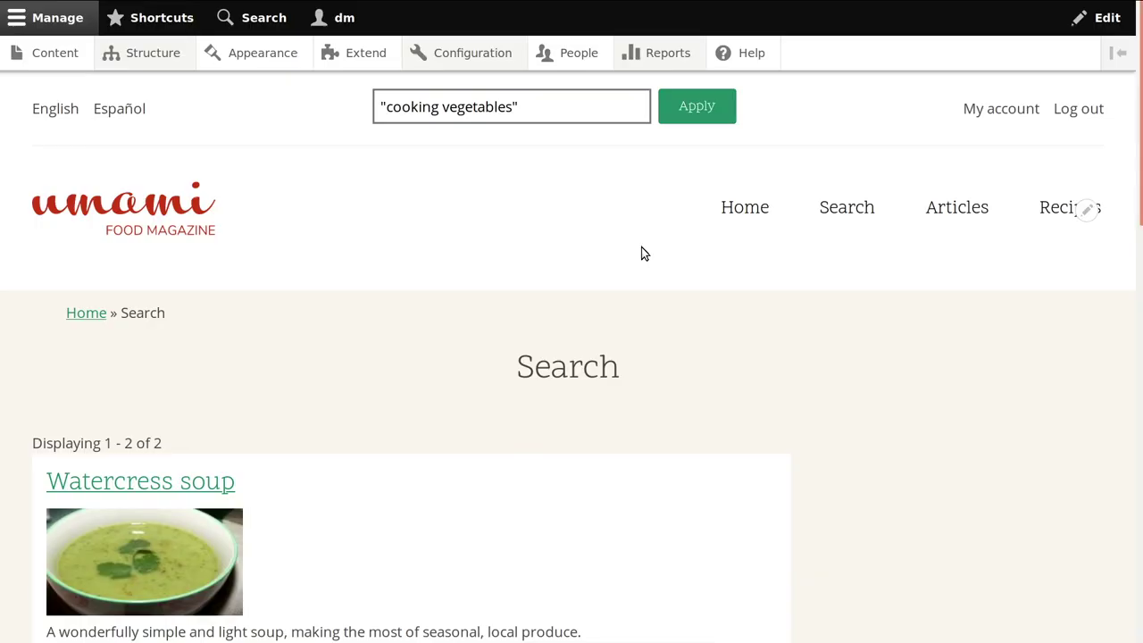
{"action": "left_click", "coordinate": [370, 66]}
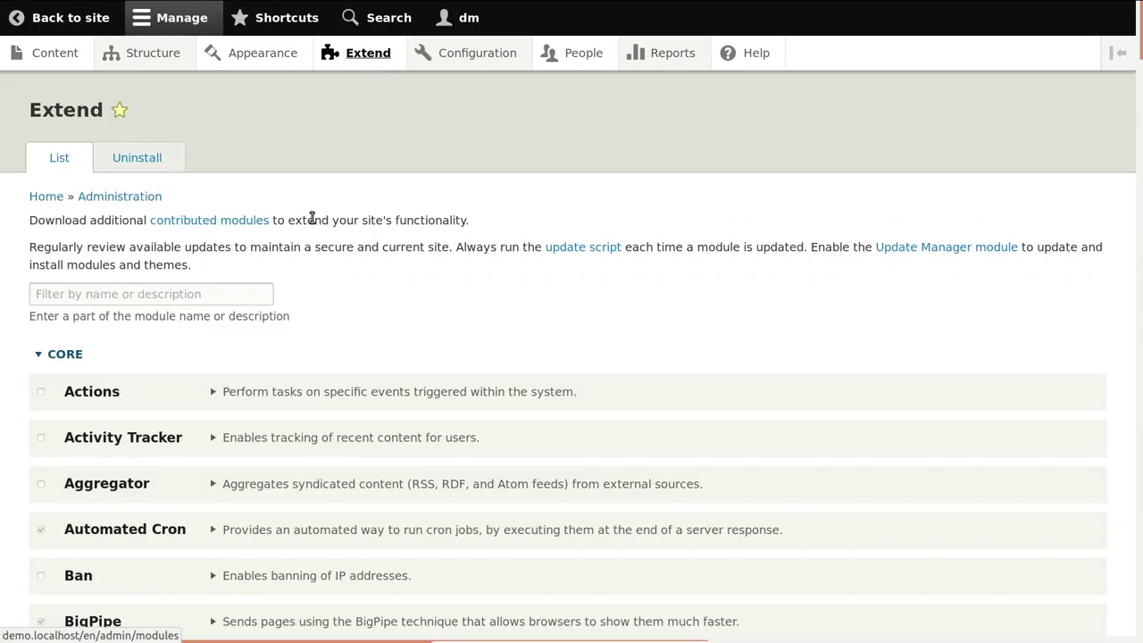
{"action": "left_click", "coordinate": [227, 294]}
{"action": "type", "text": "solr"}
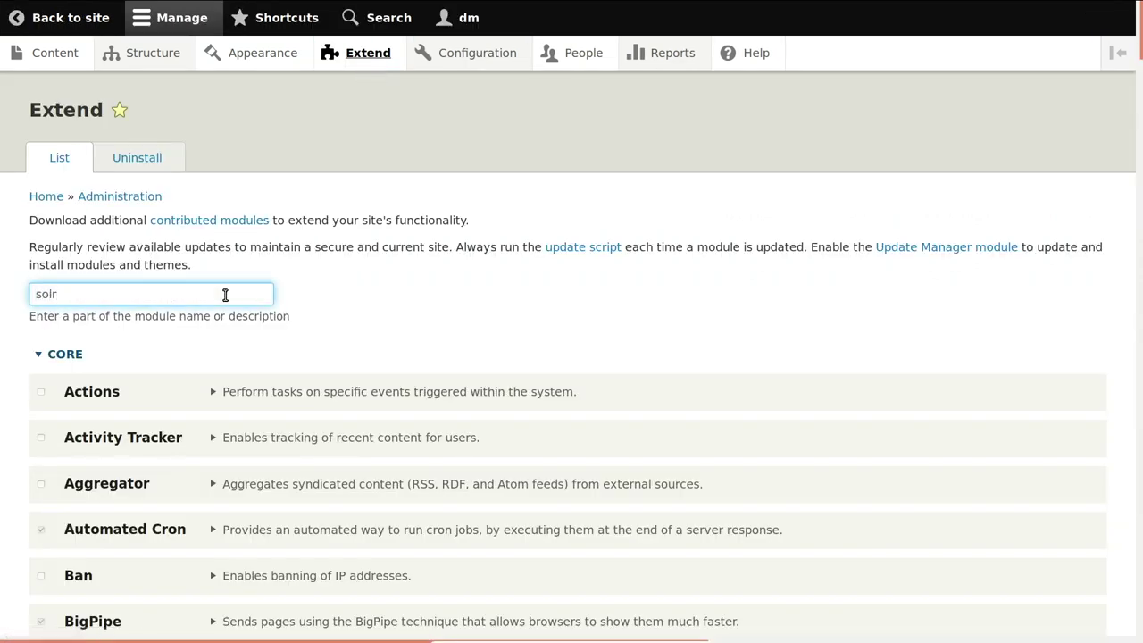
{"action": "left_click_drag", "start_coordinate": [360, 282], "coordinate": [33, 230]}
{"action": "scroll", "coordinate": [360, 283], "scroll_direction": "down", "scroll_amount": 3}
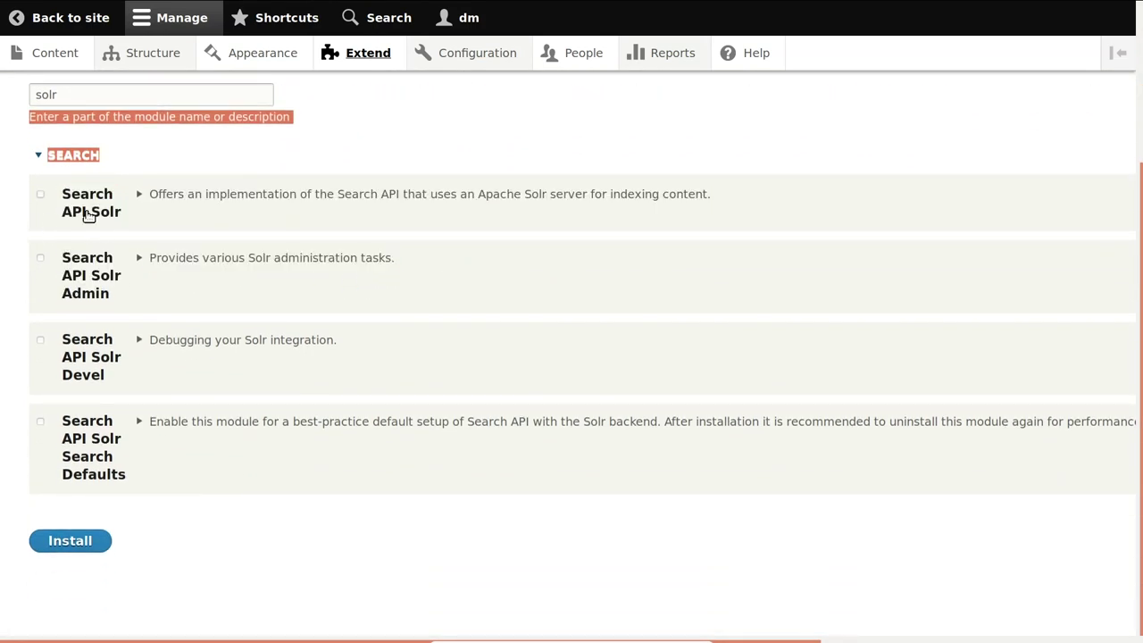
{"action": "left_click", "coordinate": [89, 215]}
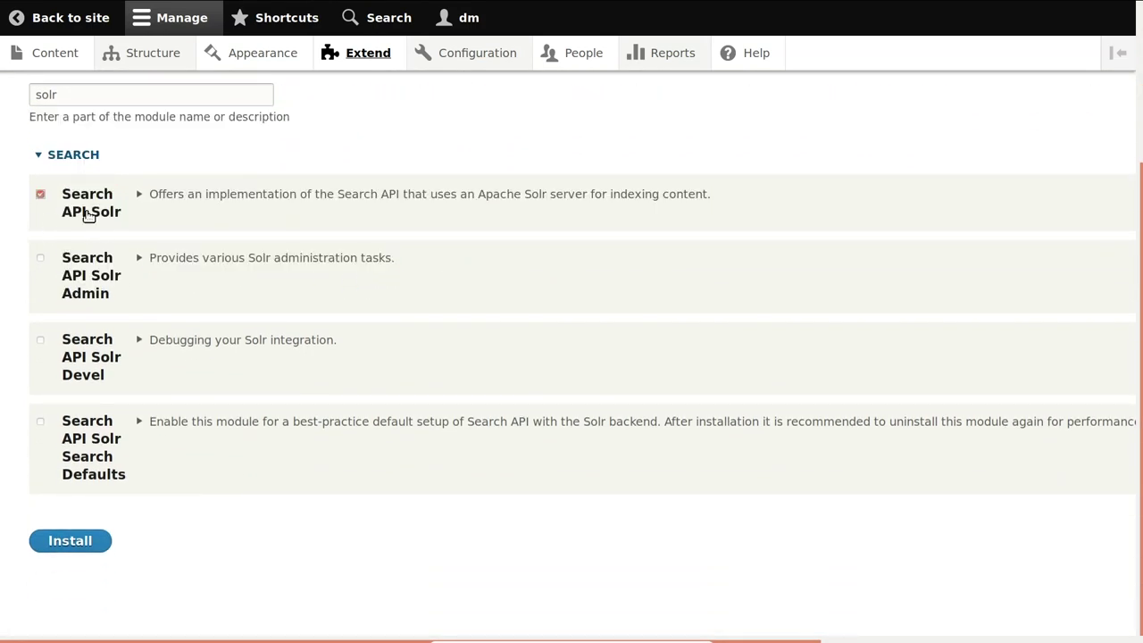
{"action": "left_click", "coordinate": [78, 549]}
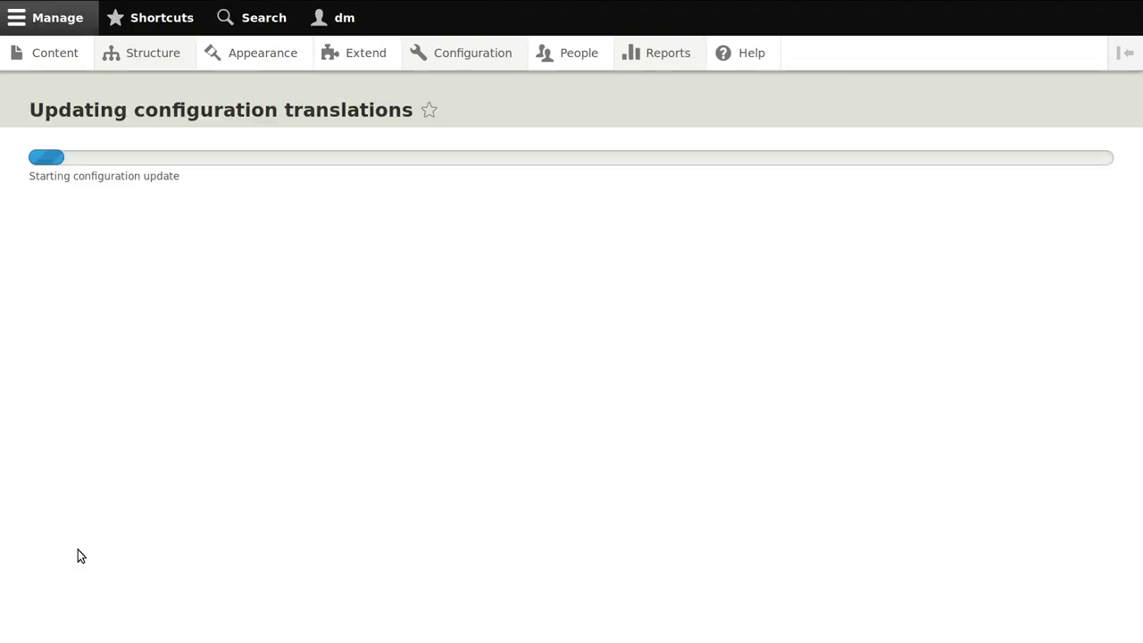
Start adding a search server in the Search API configuration and name it "Solr server".
{"action": "left_click", "coordinate": [123, 19]}
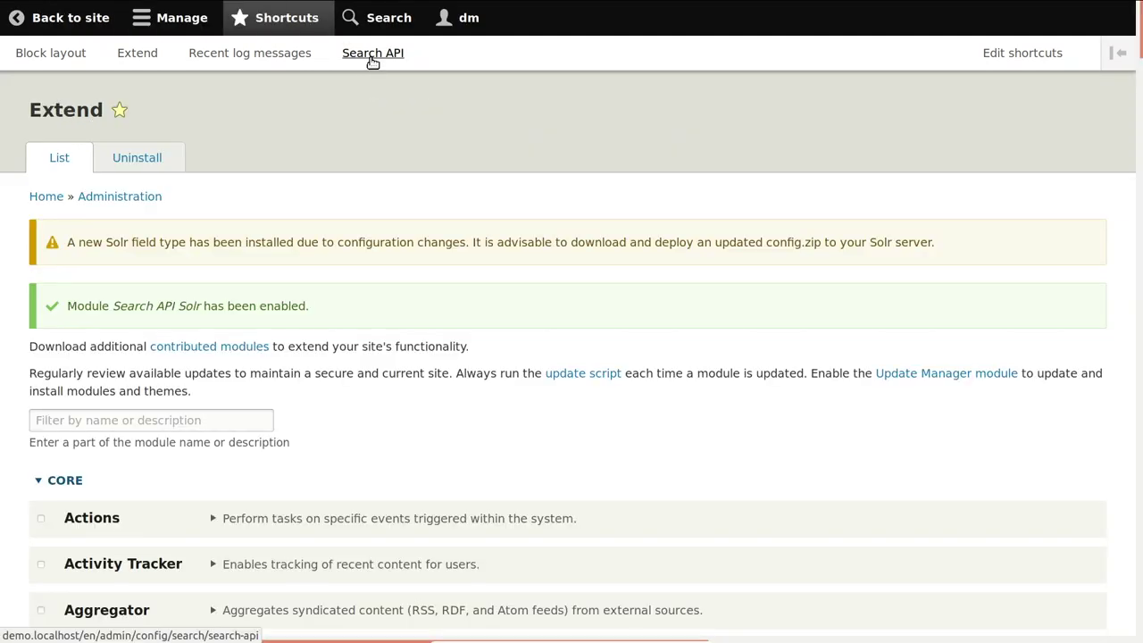
{"action": "left_click", "coordinate": [373, 55]}
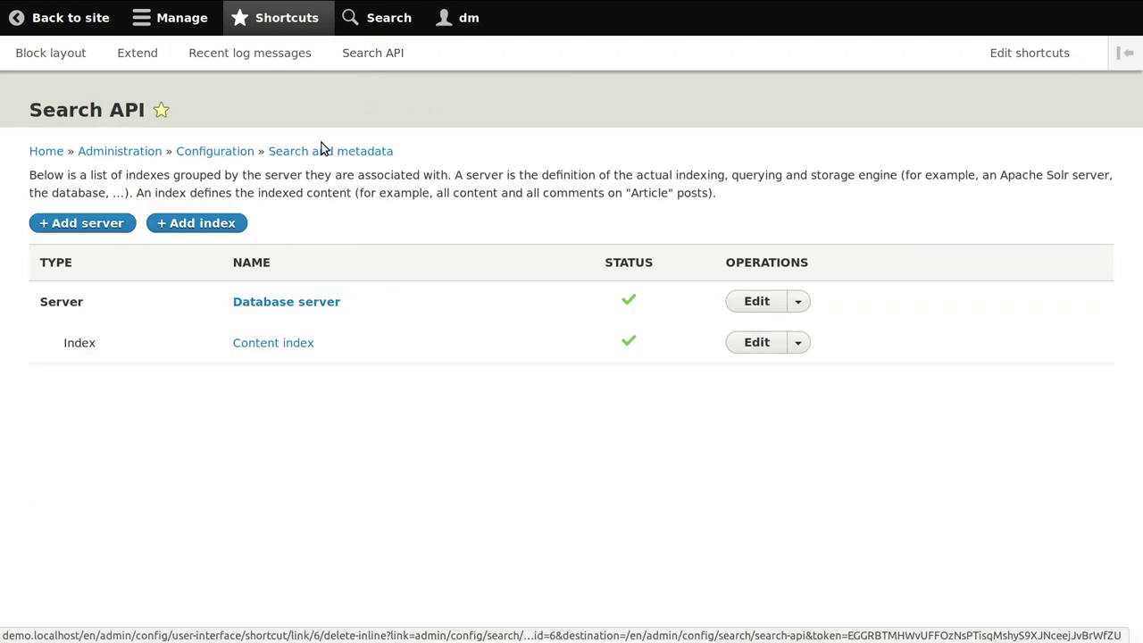
{"action": "left_click", "coordinate": [101, 231]}
{"action": "left_click", "coordinate": [172, 199]}
{"action": "type", "text": "Sol"}
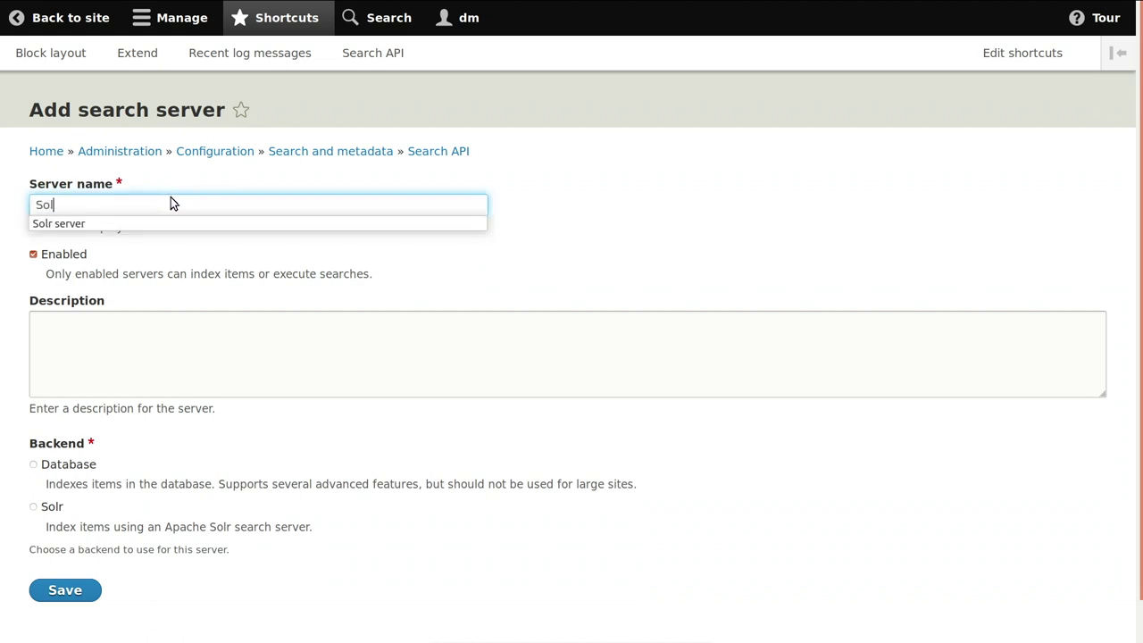
{"action": "key", "text": "Down"}
{"action": "key", "text": "Return"}
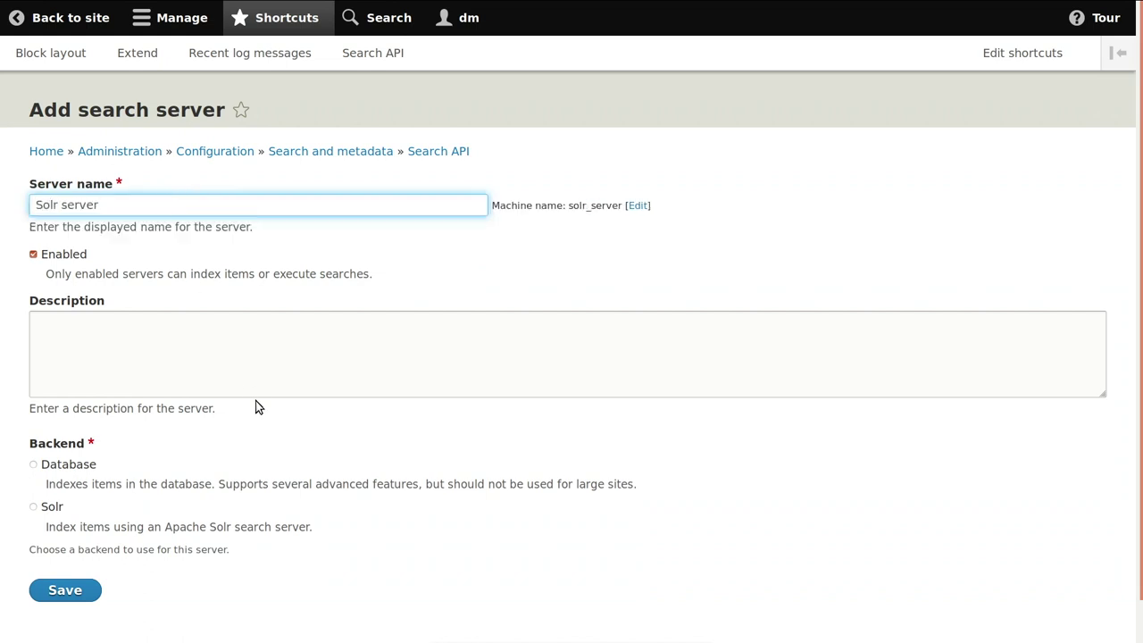
Choose Solr as the backend for the new search server and bring its backend configuration into view.
{"action": "left_click", "coordinate": [236, 416]}
{"action": "scroll", "coordinate": [233, 417], "scroll_direction": "down", "scroll_amount": 1}
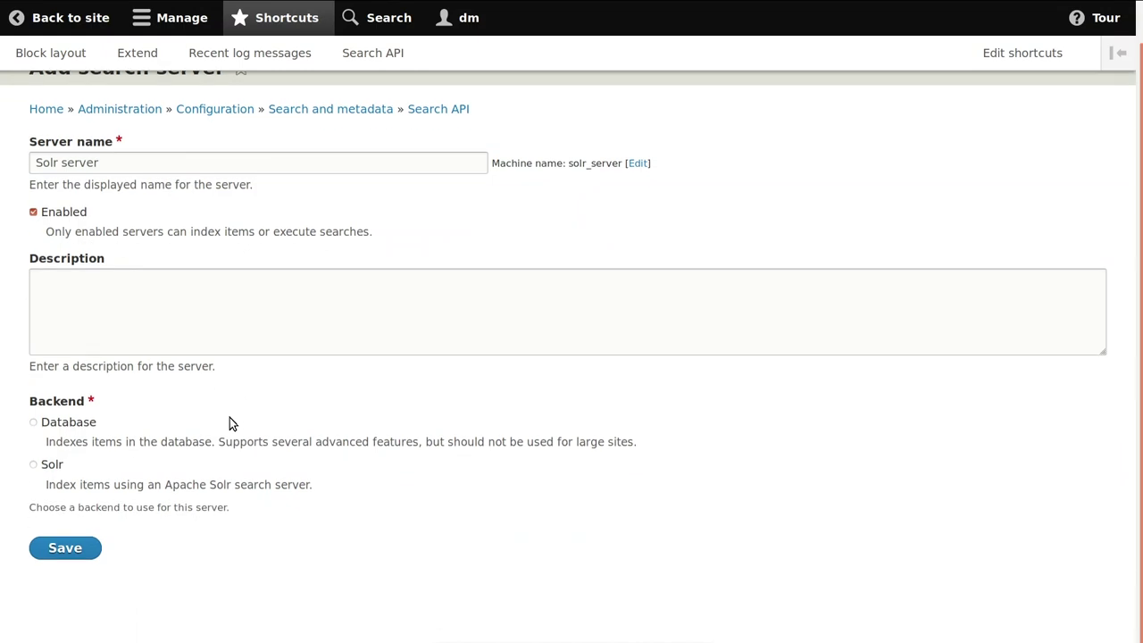
{"action": "left_click", "coordinate": [49, 465]}
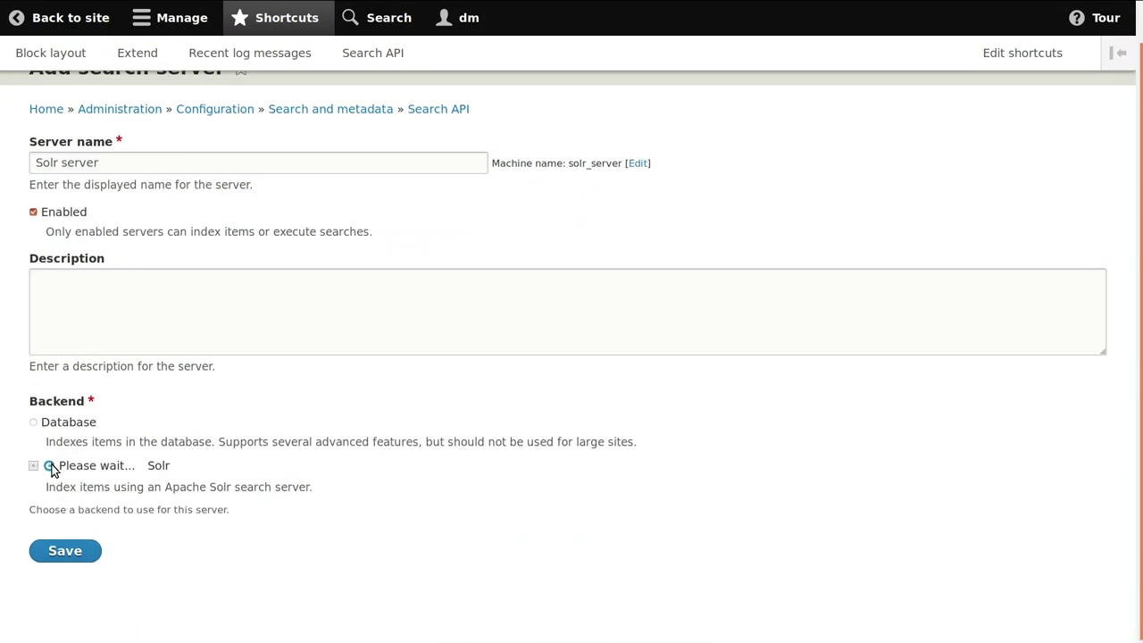
{"action": "scroll", "coordinate": [139, 471], "scroll_direction": "down", "scroll_amount": 5}
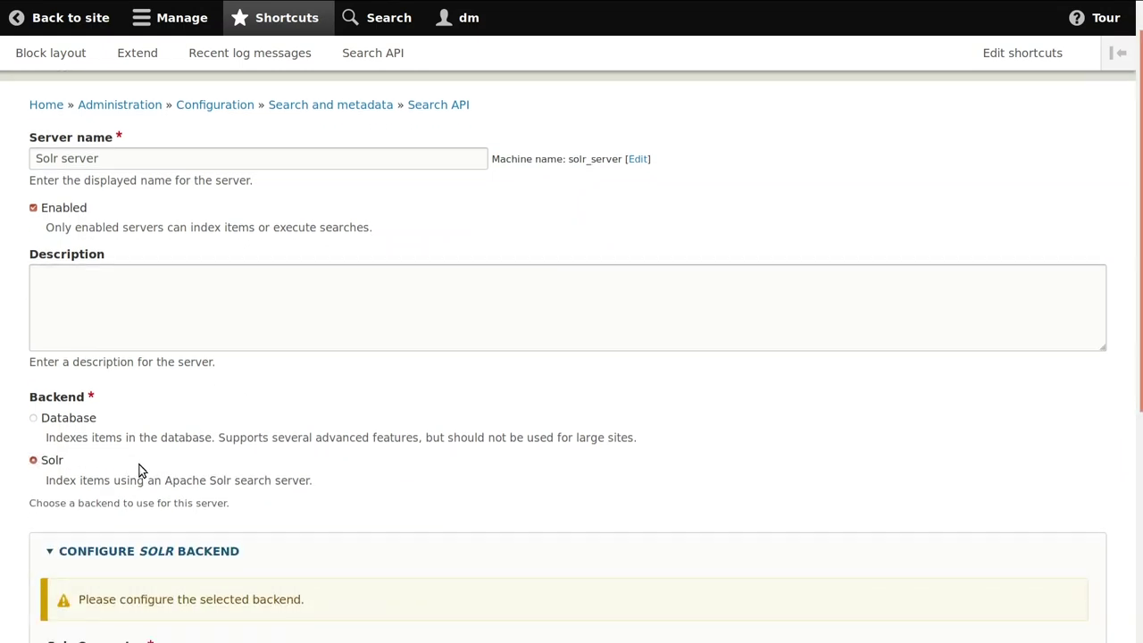
Choose the Standard Solr connector for the server and set its Solr core to demo.
{"action": "left_click", "coordinate": [81, 470]}
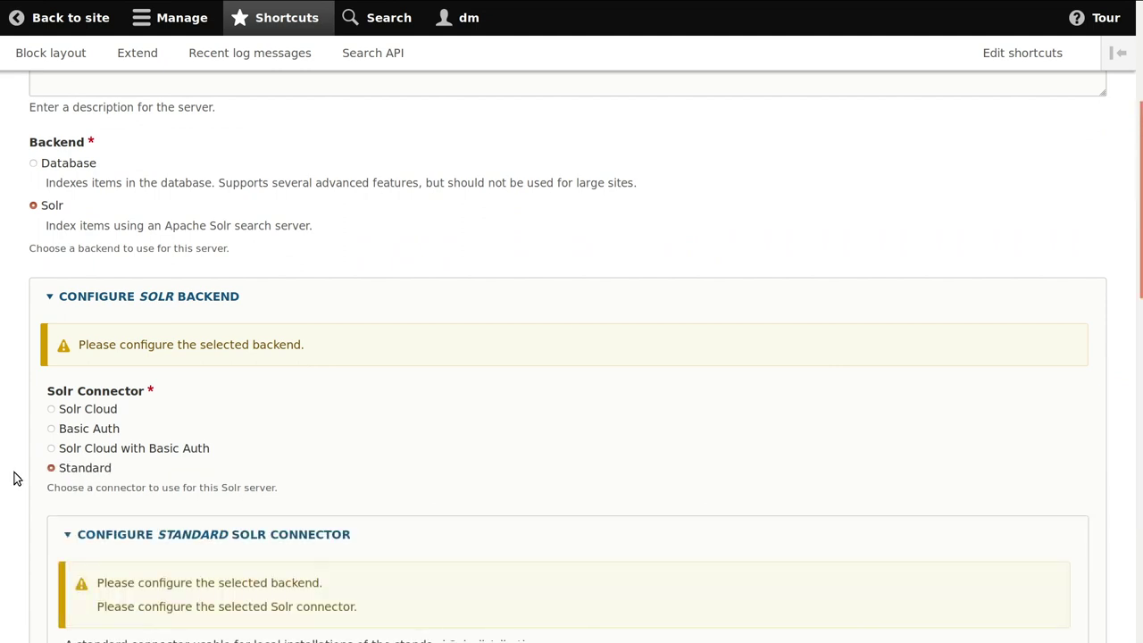
{"action": "scroll", "coordinate": [13, 479], "scroll_direction": "down", "scroll_amount": 3}
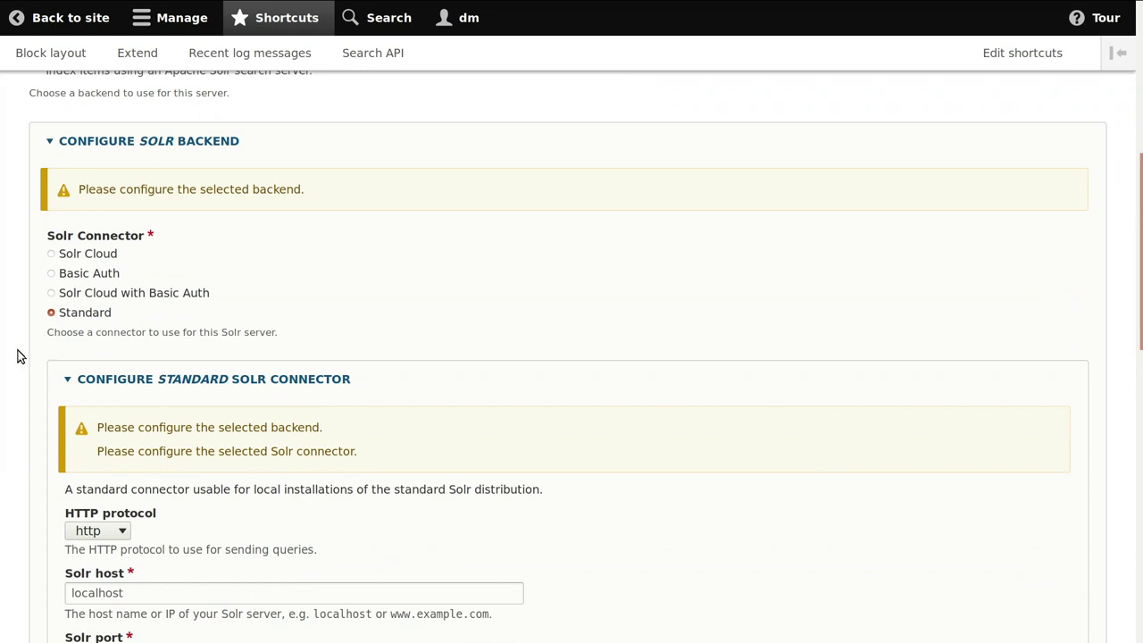
{"action": "scroll", "coordinate": [20, 357], "scroll_direction": "down", "scroll_amount": 3}
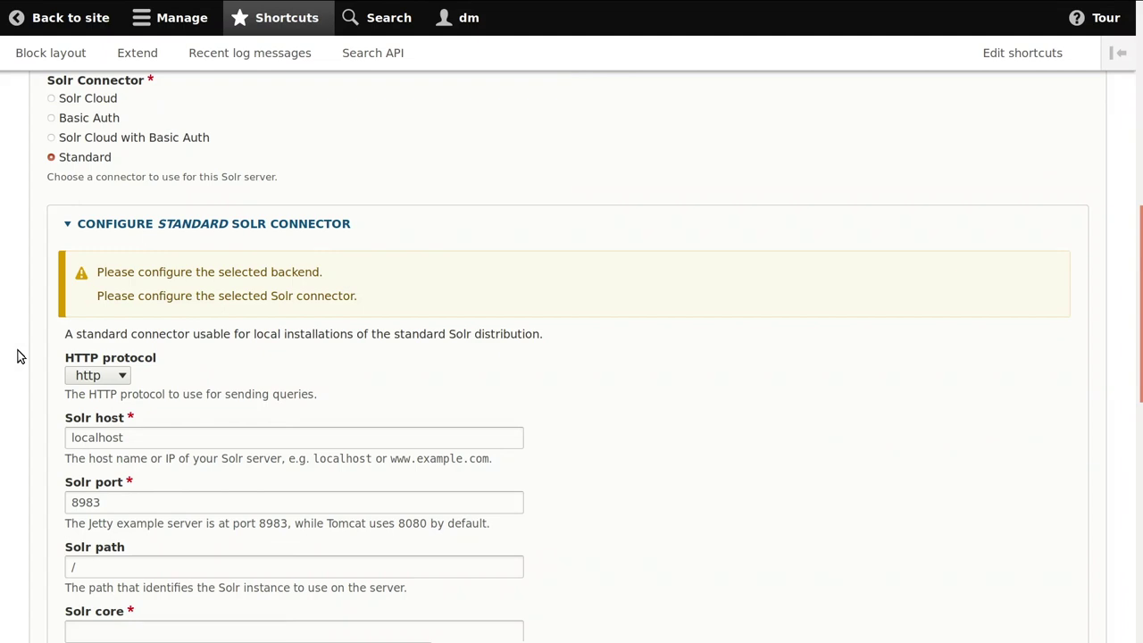
{"action": "scroll", "coordinate": [20, 356], "scroll_direction": "down", "scroll_amount": 4}
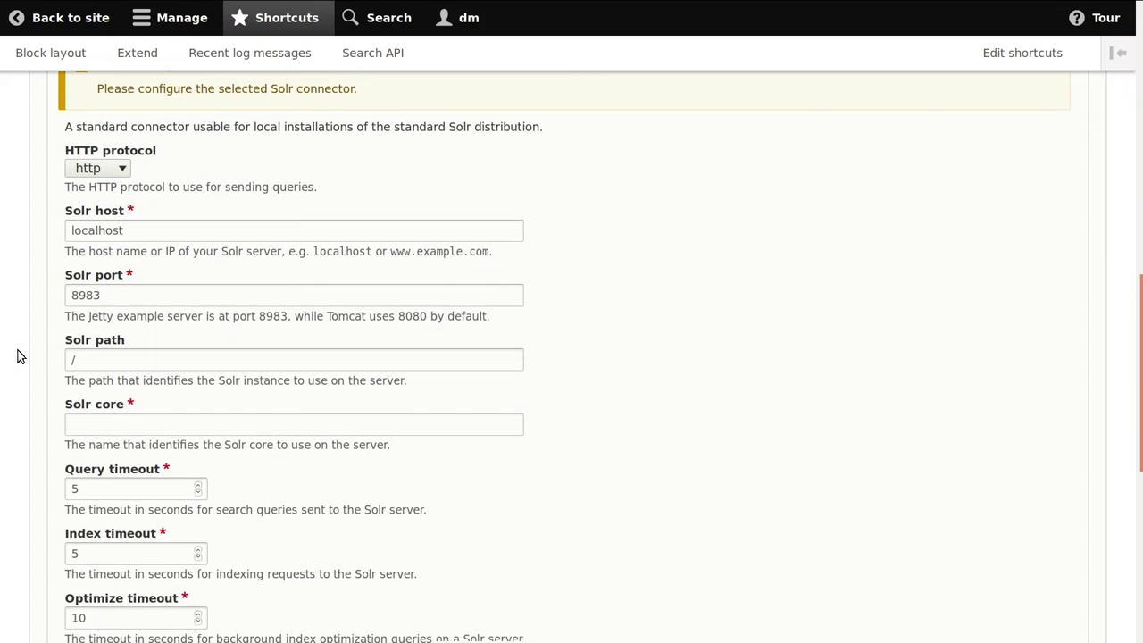
{"action": "scroll", "coordinate": [19, 357], "scroll_direction": "down", "scroll_amount": 1}
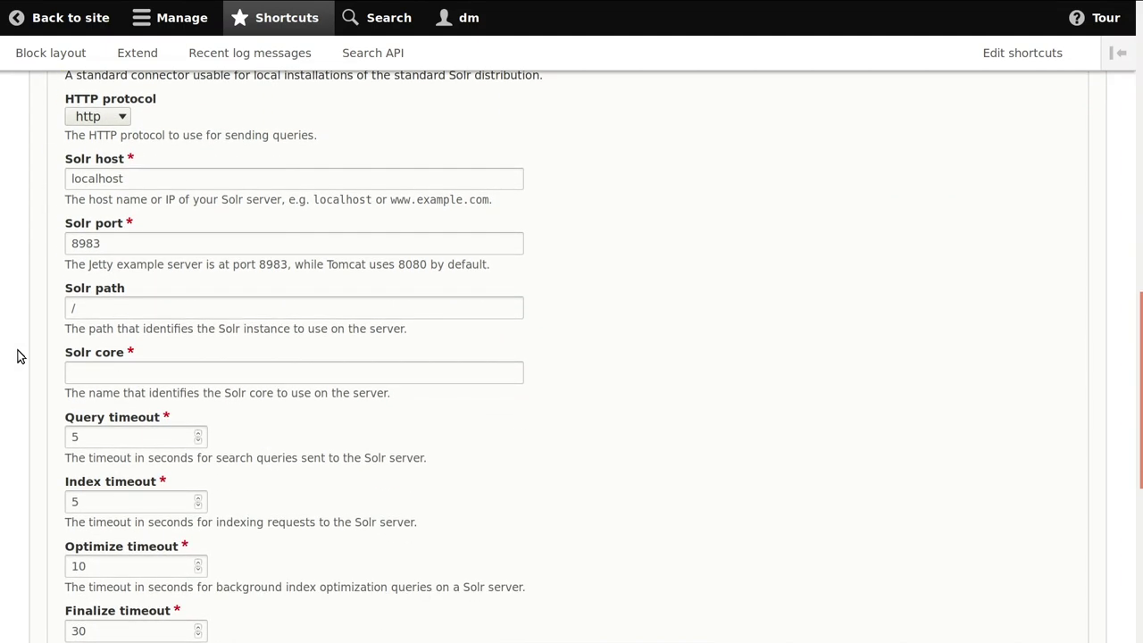
{"action": "scroll", "coordinate": [20, 356], "scroll_direction": "down", "scroll_amount": 2}
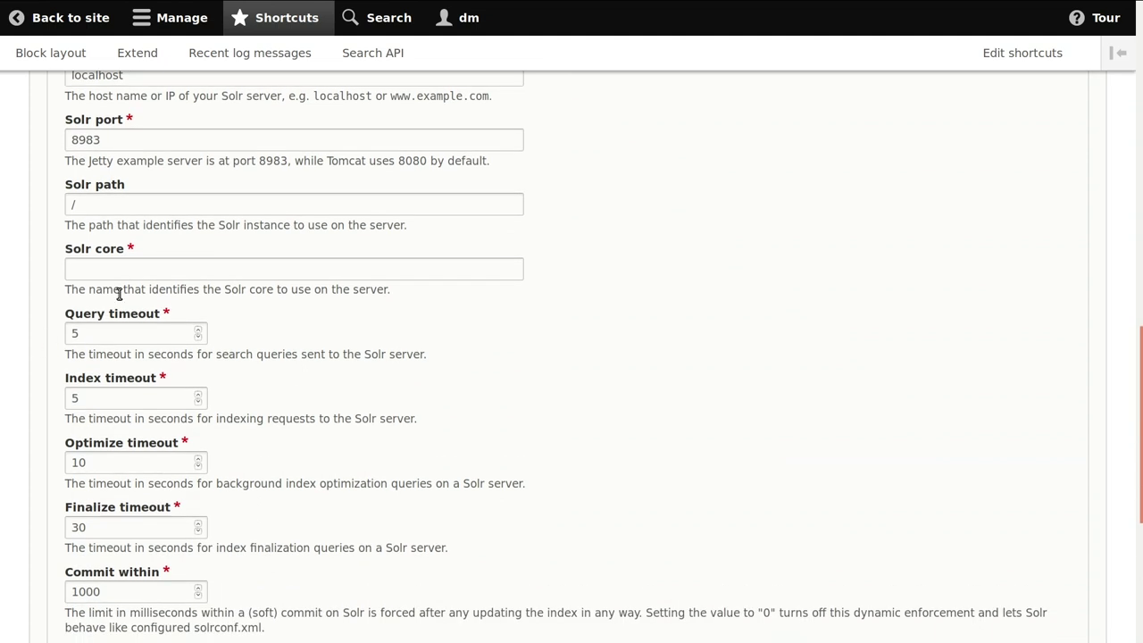
{"action": "left_click", "coordinate": [165, 272]}
{"action": "type", "text": "demo"}
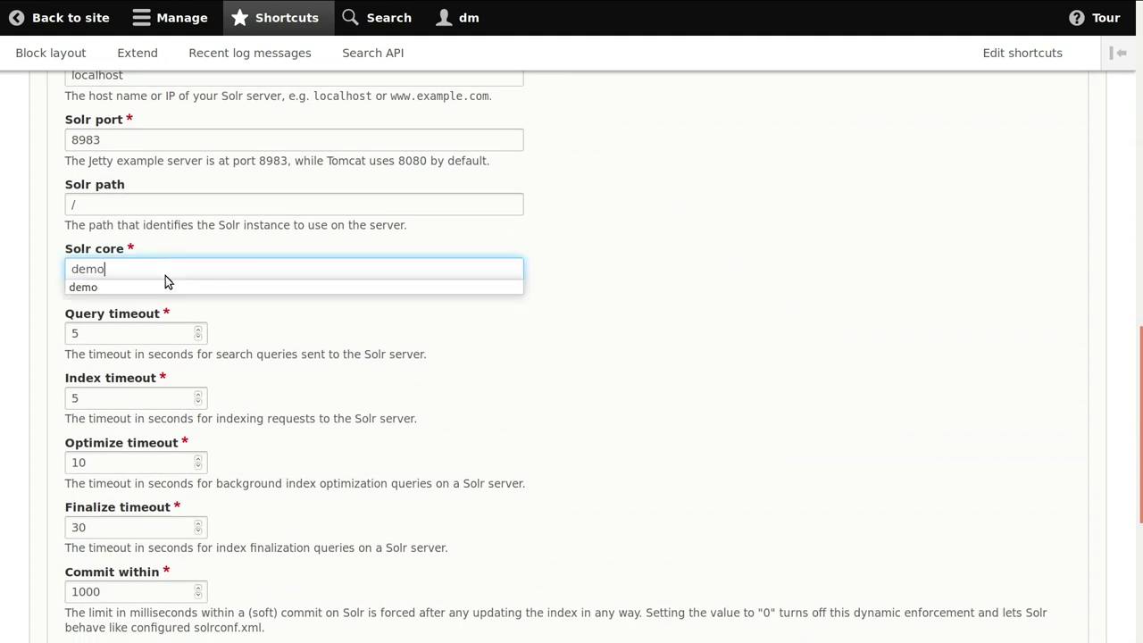
{"action": "left_click", "coordinate": [153, 286]}
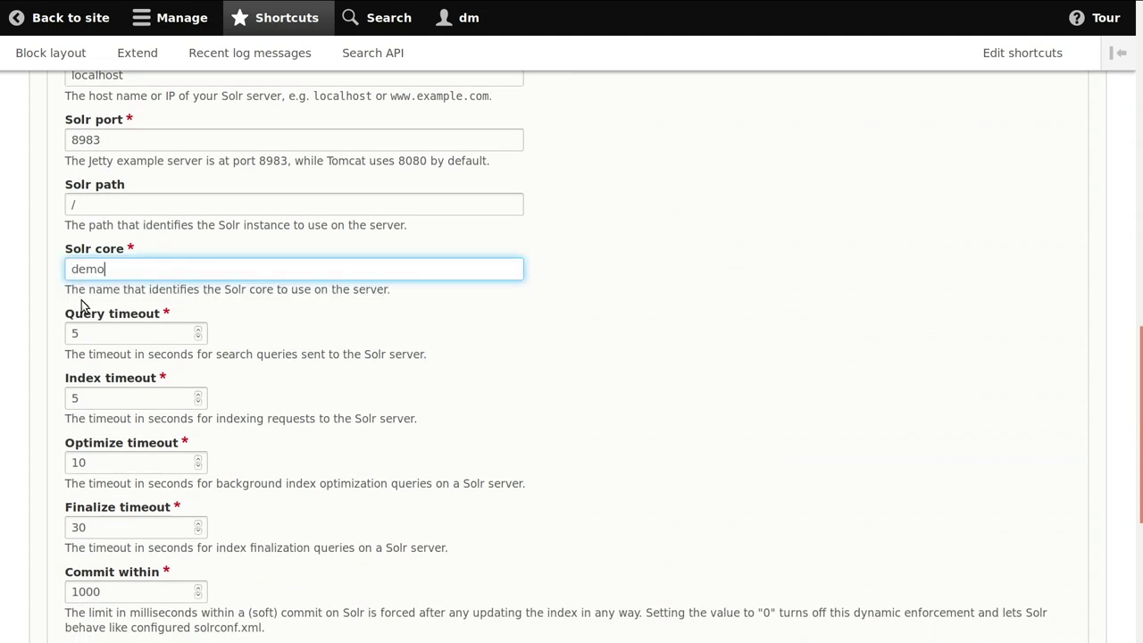
Save the Solr server, then get its config.zip and open the archive with Archive Manager.
{"action": "left_click", "coordinate": [24, 296]}
{"action": "scroll", "coordinate": [24, 296], "scroll_direction": "down", "scroll_amount": 5}
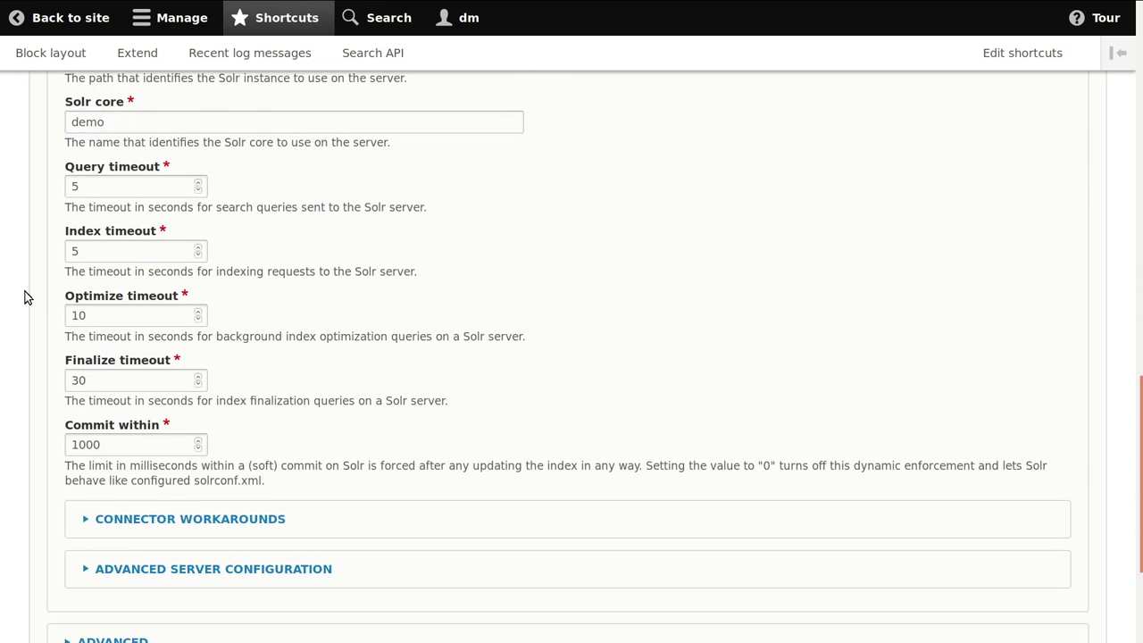
{"action": "left_click", "coordinate": [71, 553]}
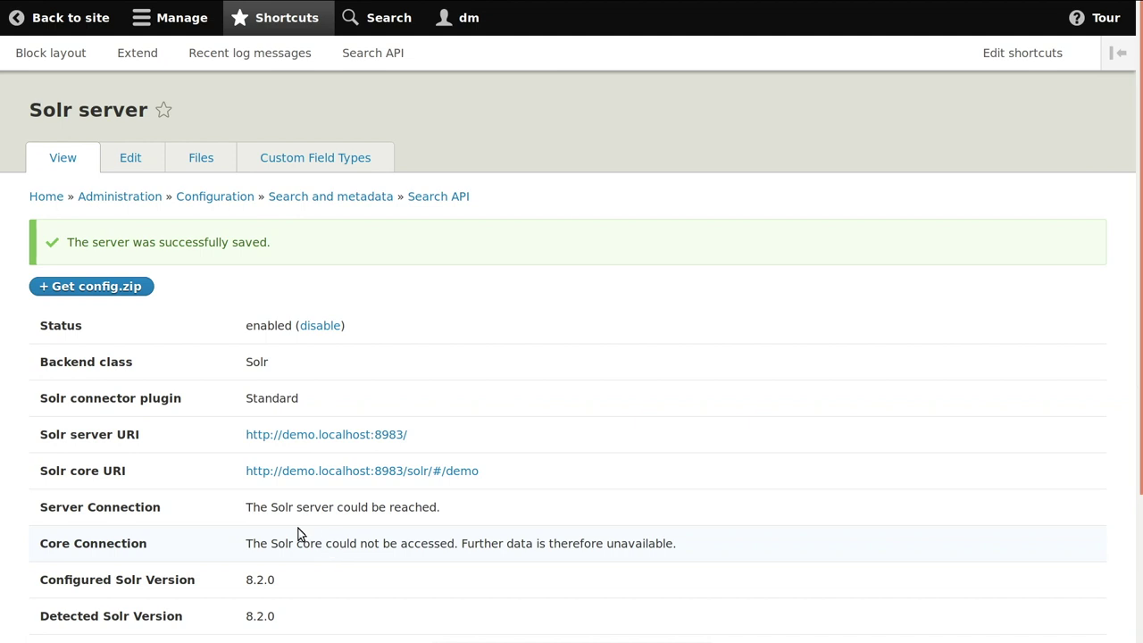
{"action": "left_click", "coordinate": [95, 288]}
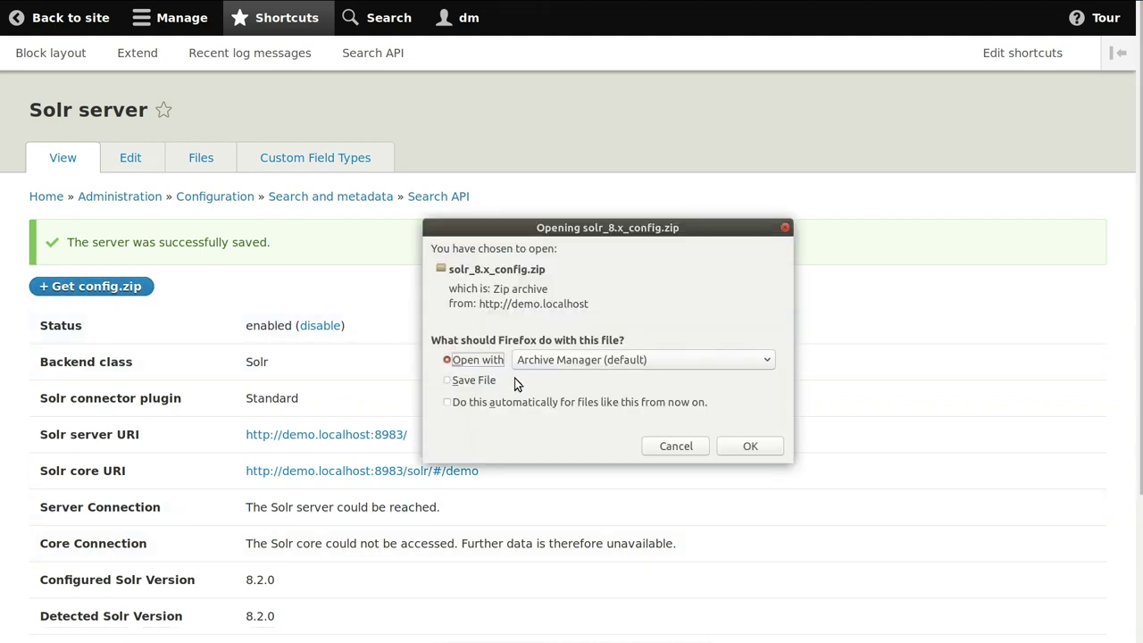
{"action": "left_click", "coordinate": [749, 449]}
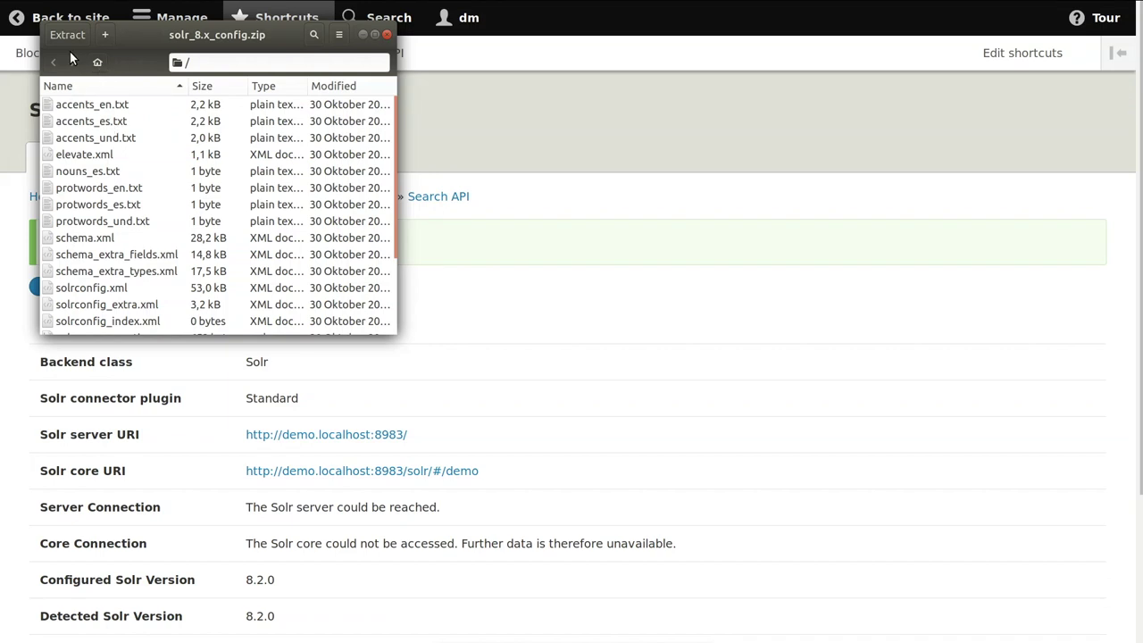
Extract all files of the config archive into DrupalCon-Demo/Downloads/solr-8.2.0/server/solr/demo/conf, keeping the directory structure, and close the archive.
{"action": "left_click", "coordinate": [97, 127]}
{"action": "key", "text": "ctrl+a"}
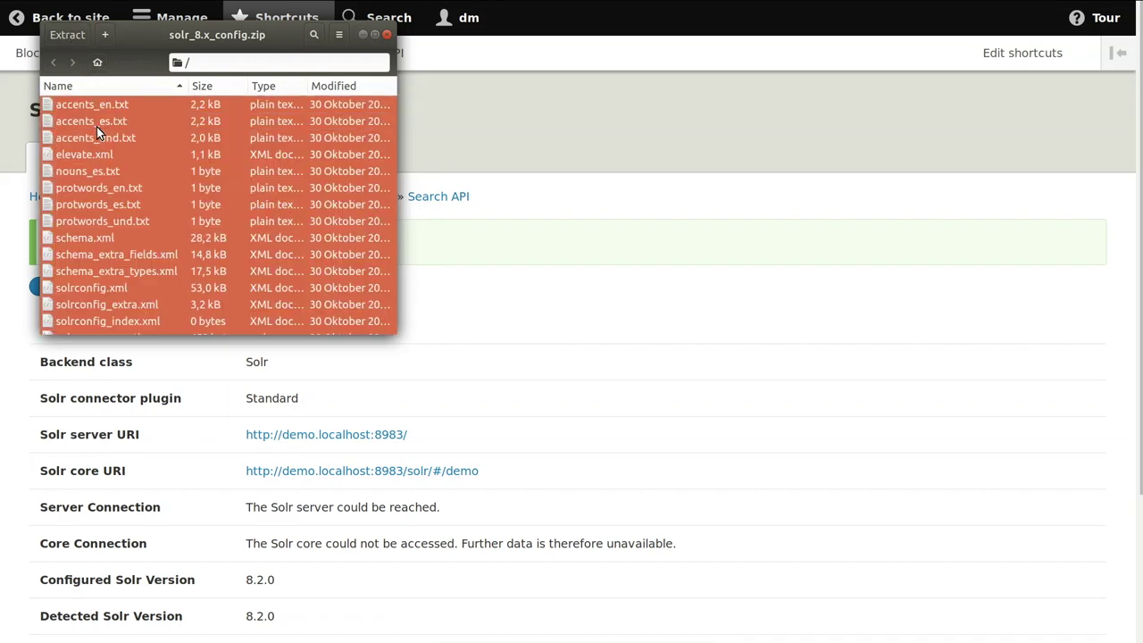
{"action": "left_click", "coordinate": [64, 34]}
{"action": "double_click", "coordinate": [242, 184]}
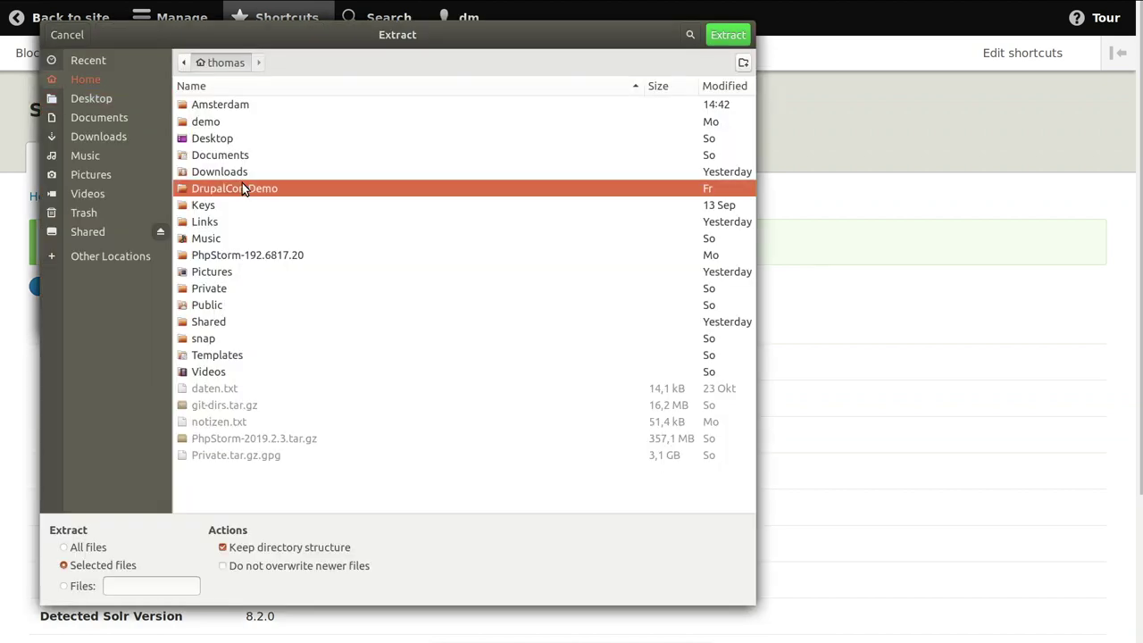
{"action": "double_click", "coordinate": [224, 113]}
{"action": "double_click", "coordinate": [225, 115]}
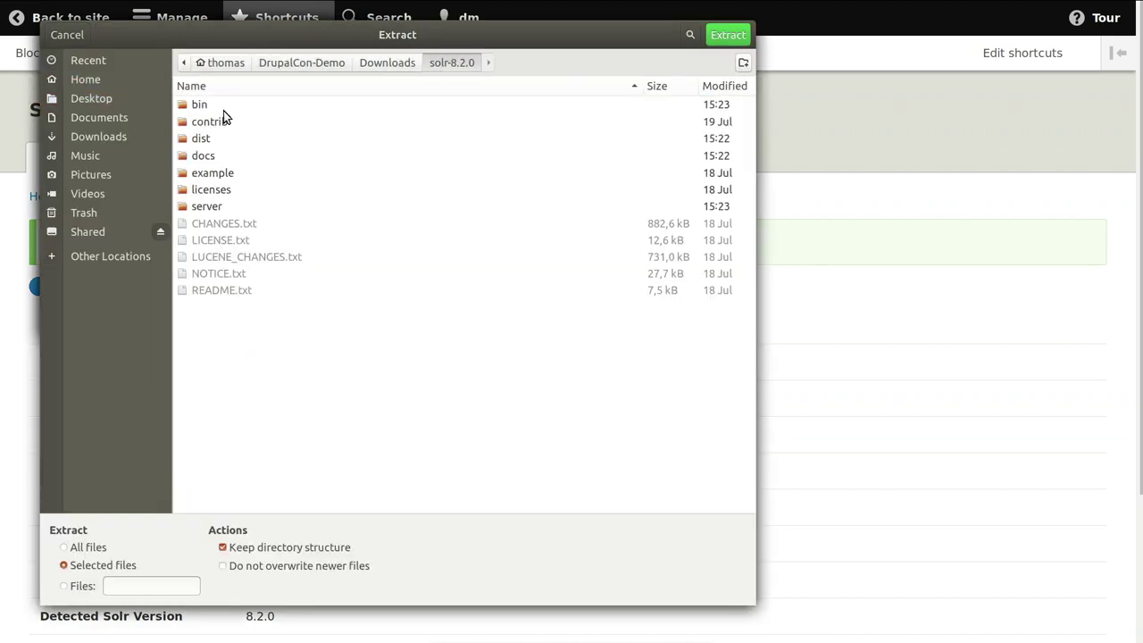
{"action": "double_click", "coordinate": [208, 207]}
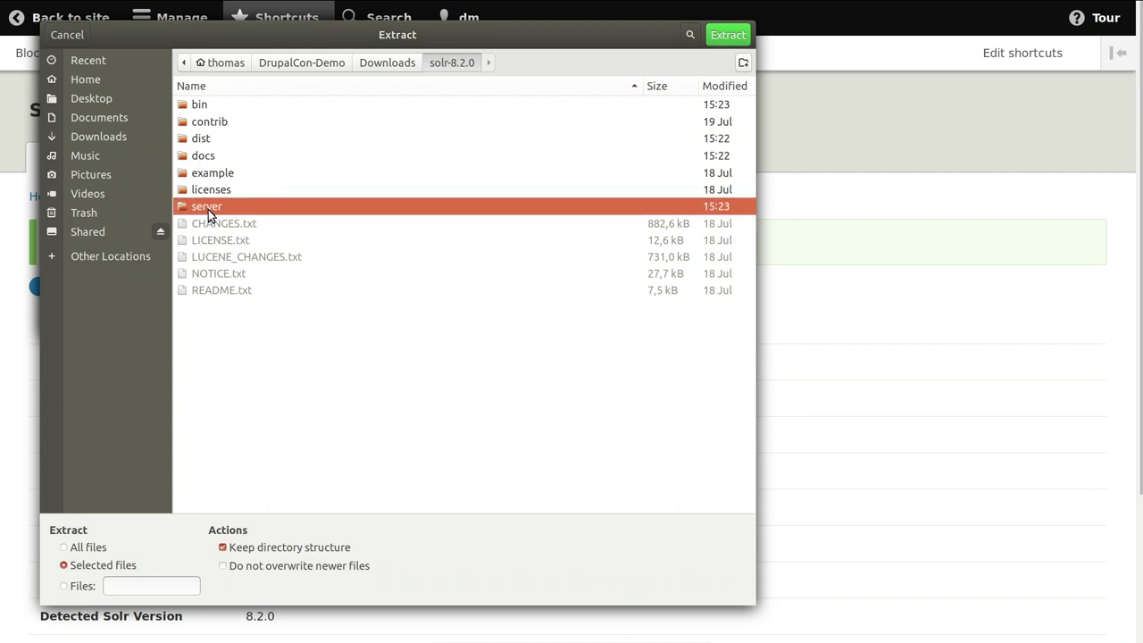
{"action": "double_click", "coordinate": [208, 221]}
{"action": "left_click", "coordinate": [215, 123]}
{"action": "double_click", "coordinate": [215, 126]}
{"action": "double_click", "coordinate": [211, 109]}
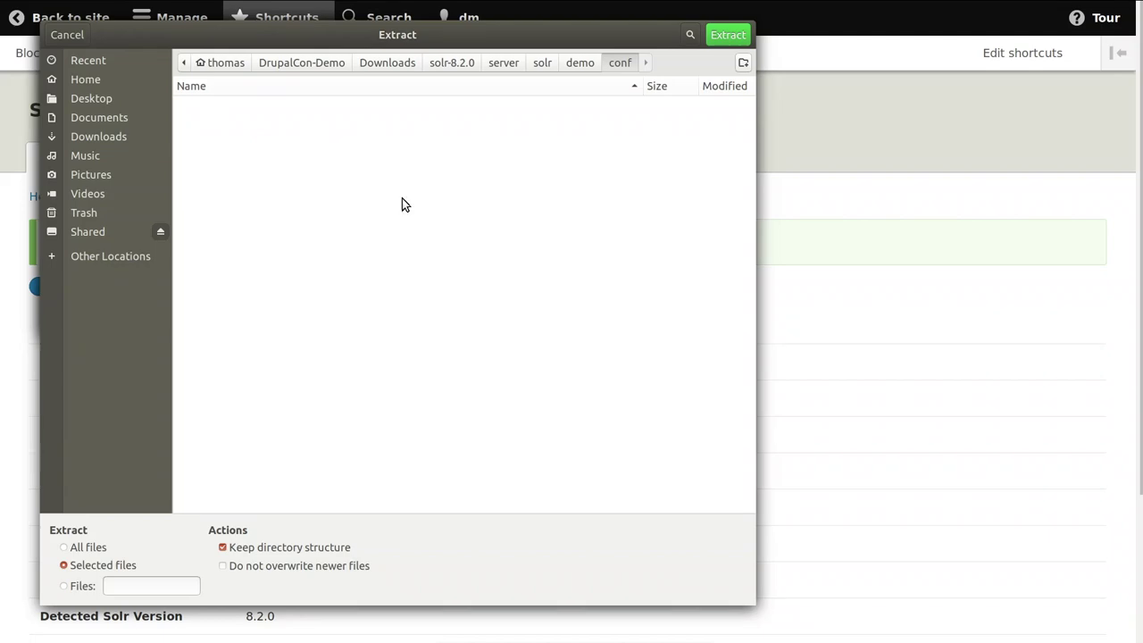
{"action": "left_click", "coordinate": [728, 35]}
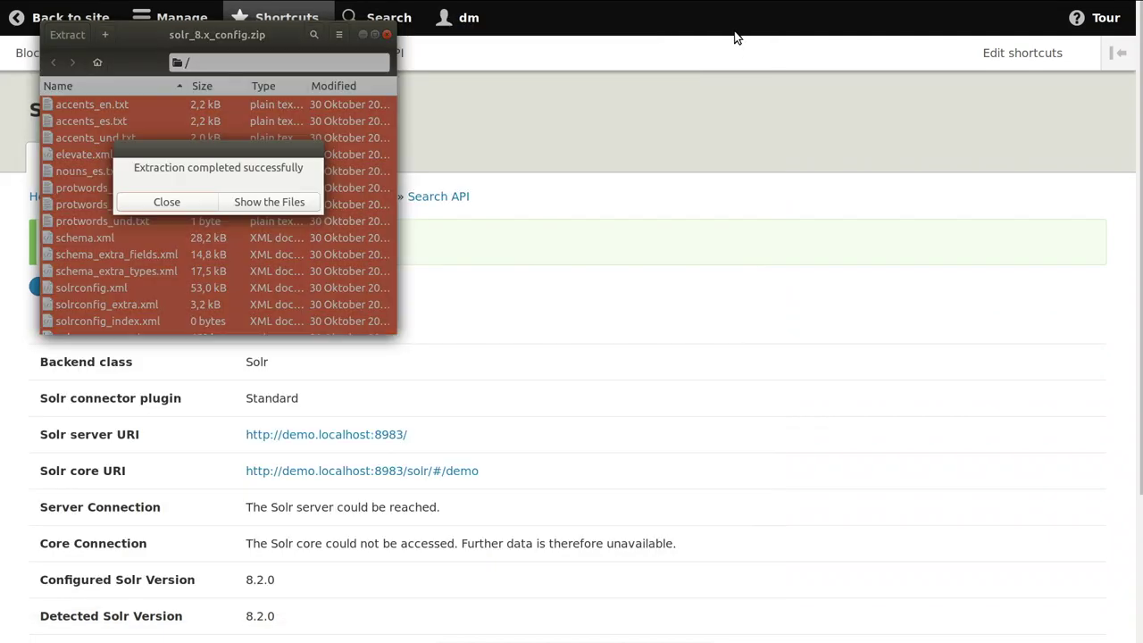
{"action": "left_click", "coordinate": [186, 202]}
{"action": "left_click", "coordinate": [386, 35]}
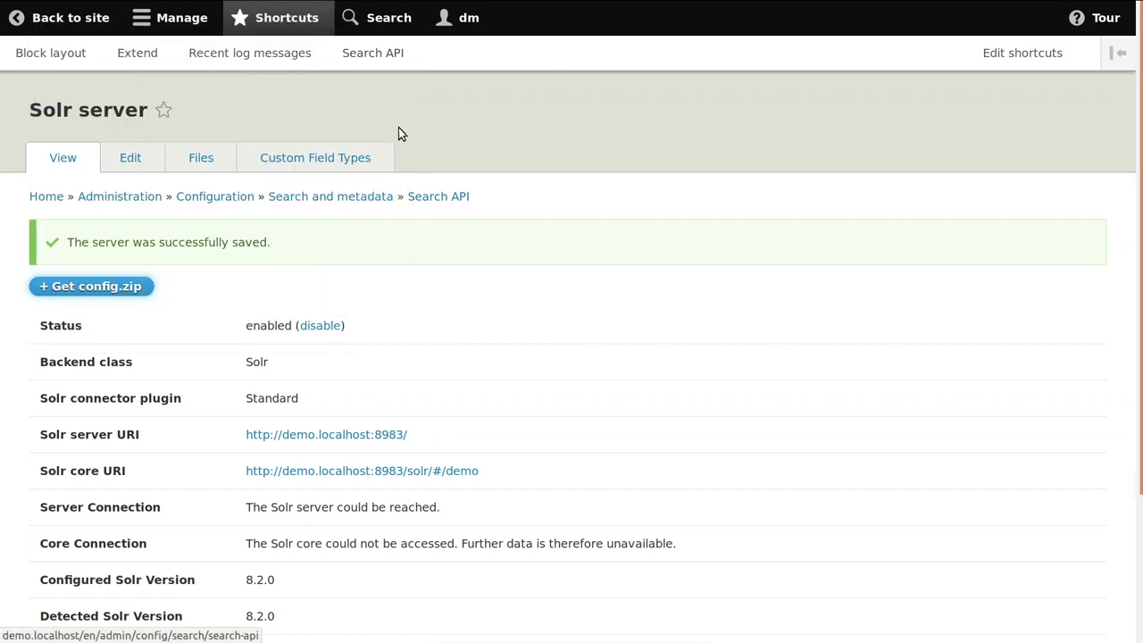
Check the extracted configuration files in the conf folder in the file manager and return to the browser.
{"action": "key", "text": "alt+Tab"}
{"action": "key", "text": "alt+Tab"}
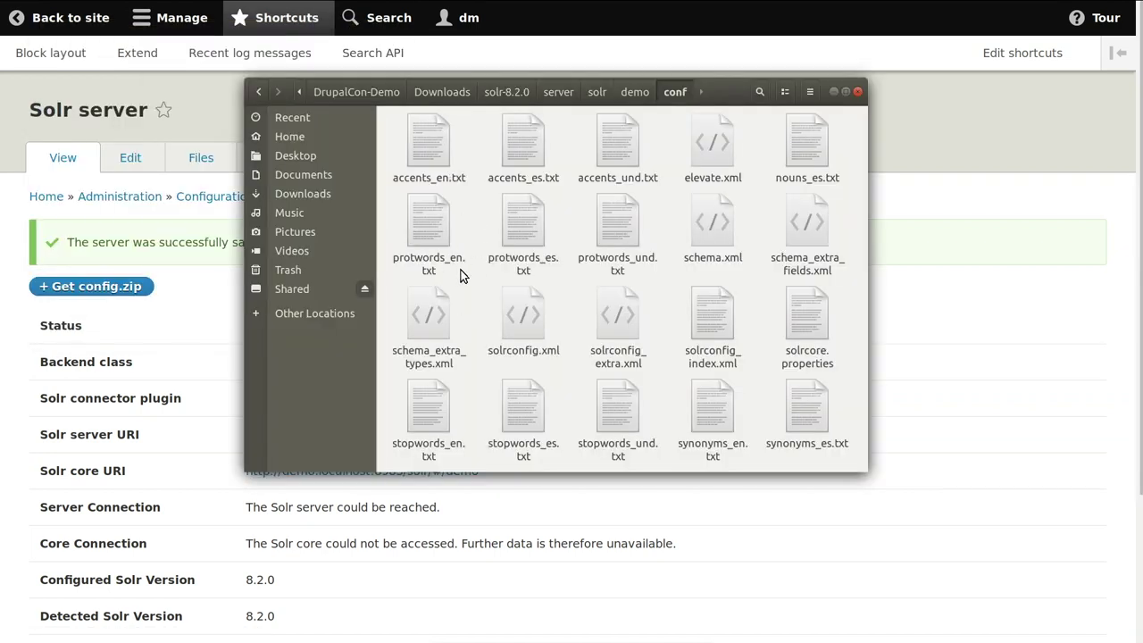
{"action": "key", "text": "alt+Tab"}
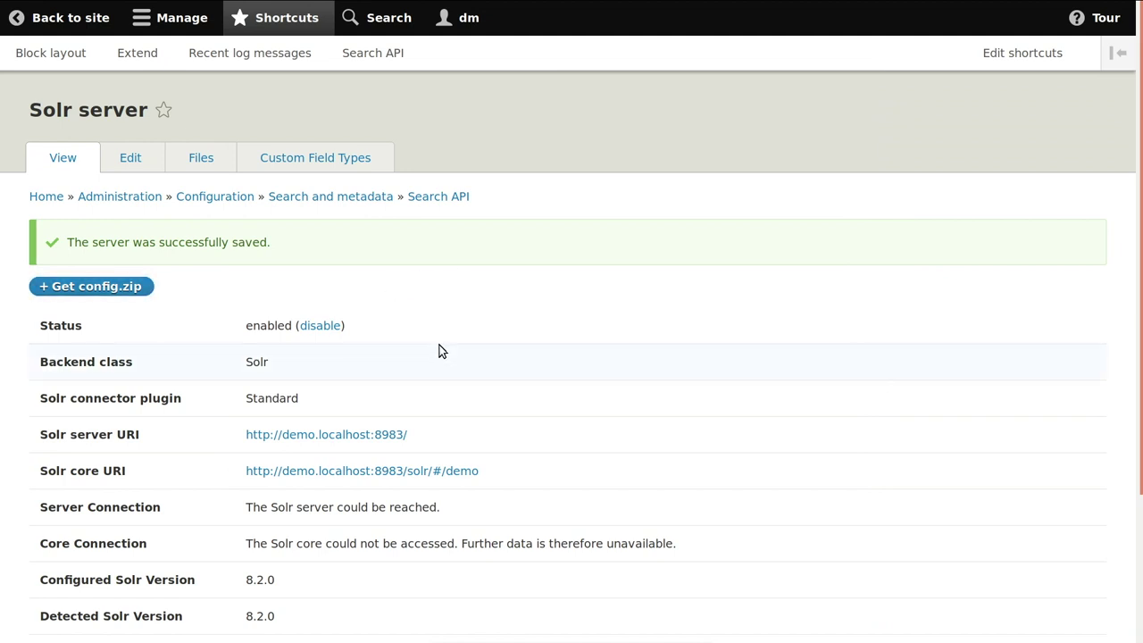
Open the Solr admin site through the server's core URI and add a core with name and instanceDir set to demo.
{"action": "scroll", "coordinate": [439, 345], "scroll_direction": "down", "scroll_amount": 3}
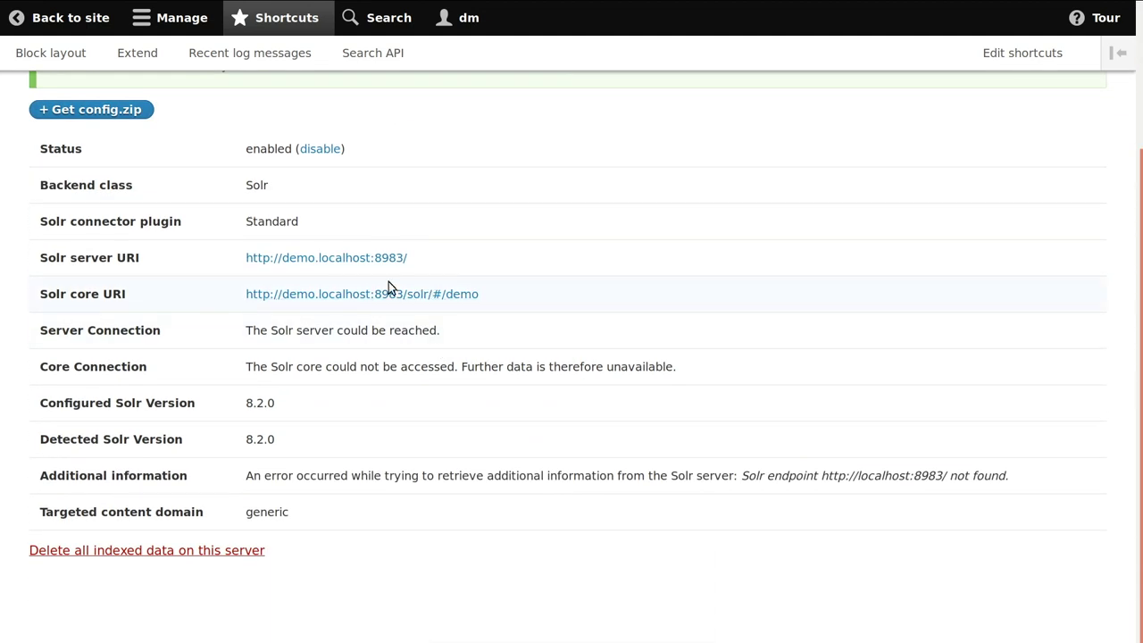
{"action": "left_click", "coordinate": [341, 295]}
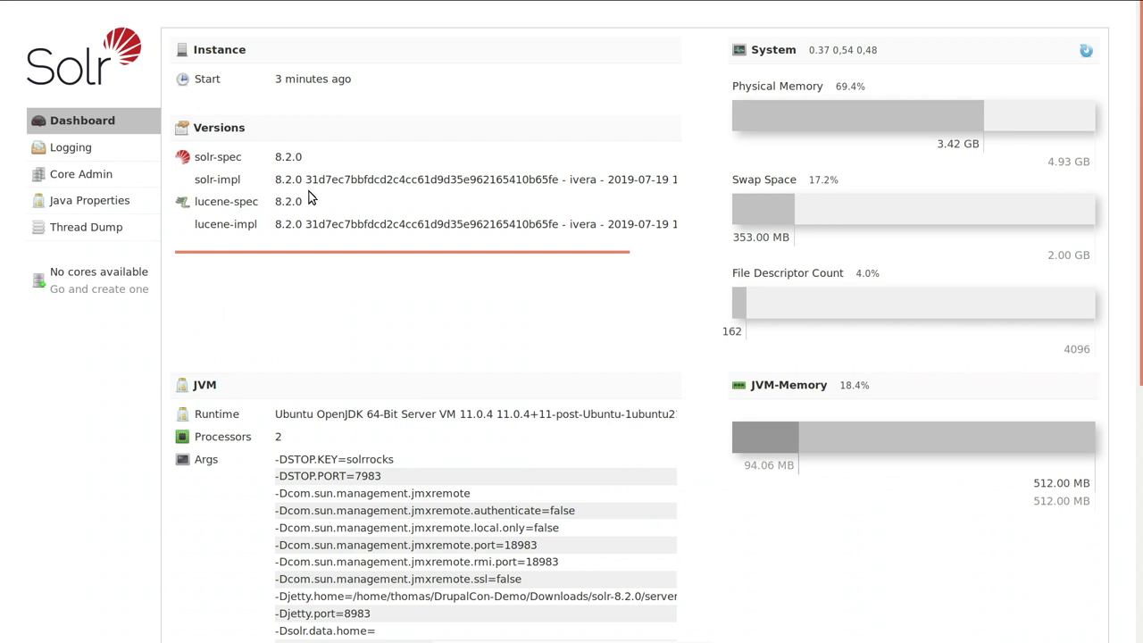
{"action": "left_click", "coordinate": [130, 177]}
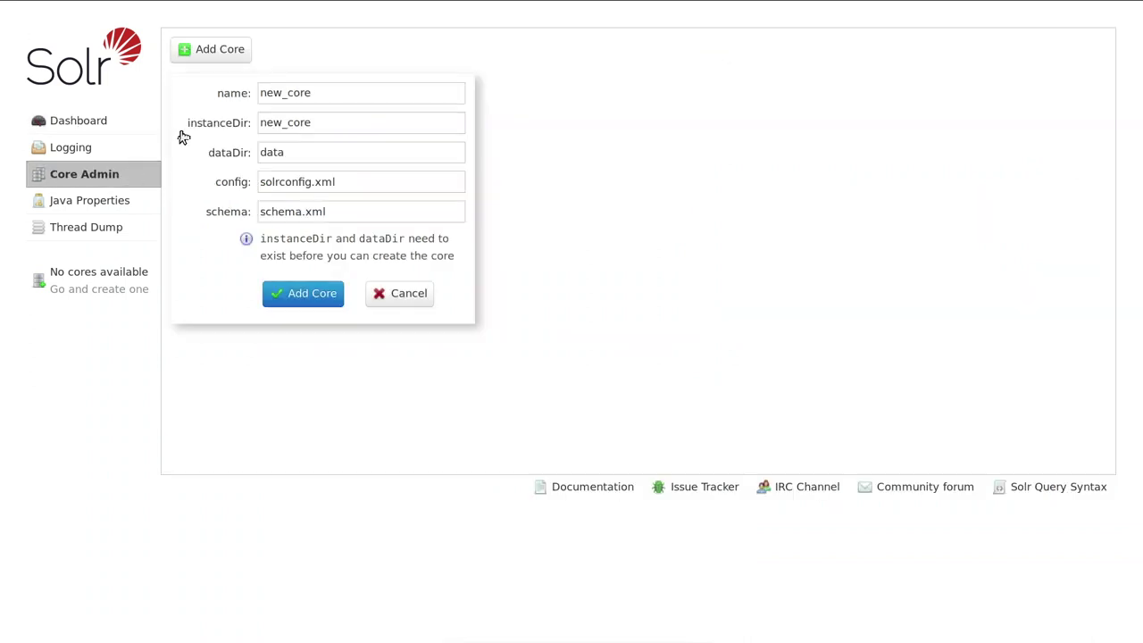
{"action": "double_click", "coordinate": [342, 100]}
{"action": "type", "text": "demo"}
{"action": "key", "text": "Tab"}
{"action": "type", "text": "demo"}
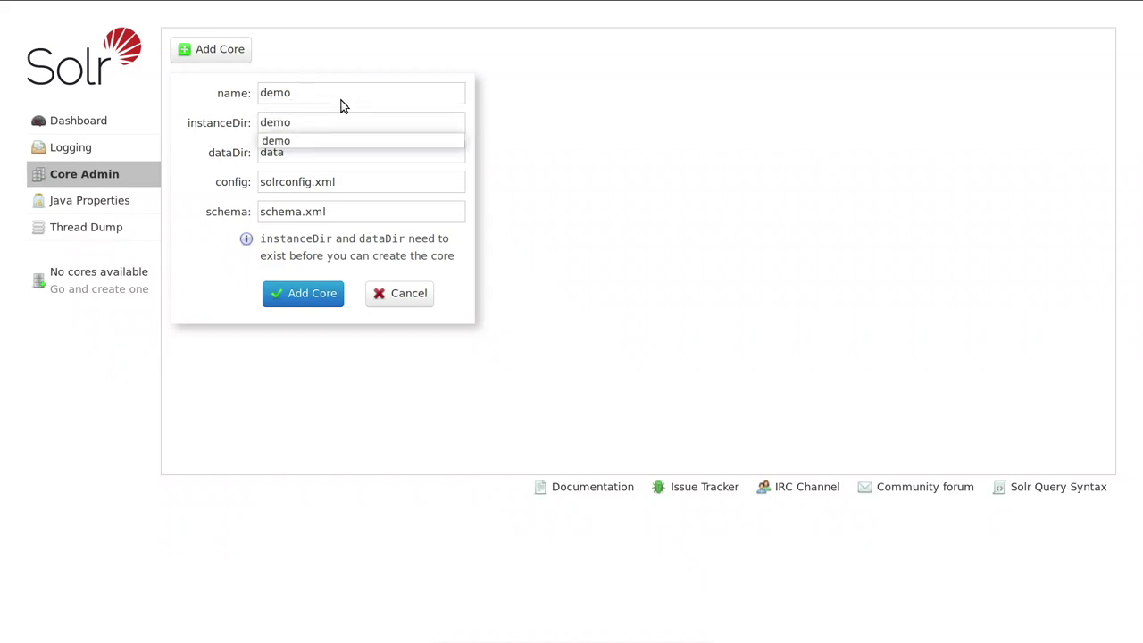
{"action": "left_click", "coordinate": [304, 291]}
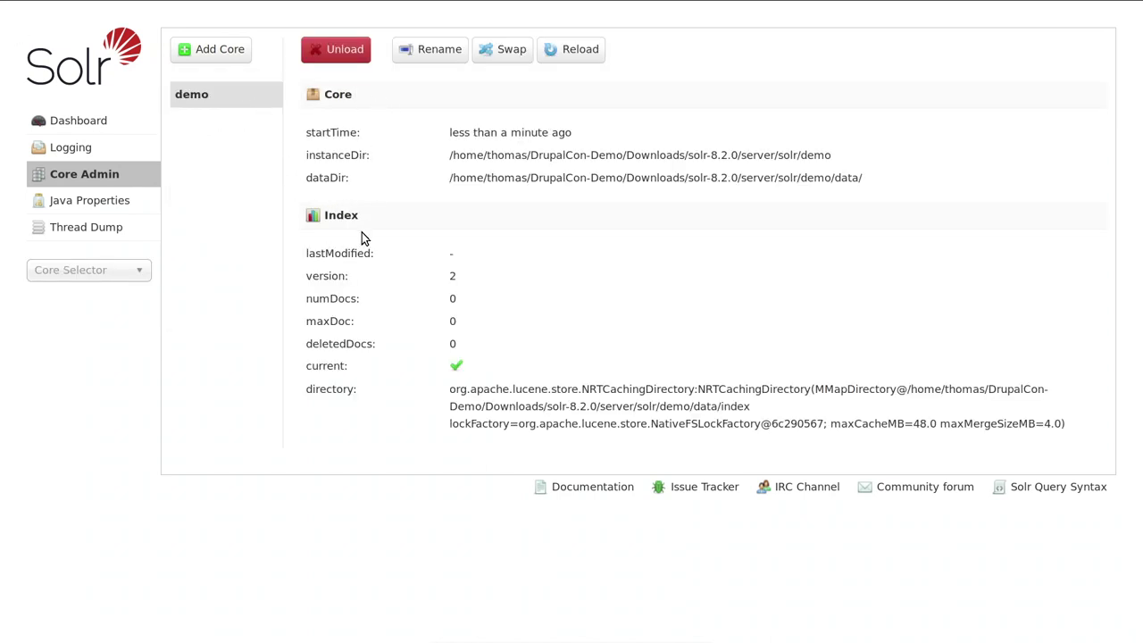
Return to the Drupal Solr server page, reload it and examine the core connection and server status details.
{"action": "key", "text": "alt+Tab"}
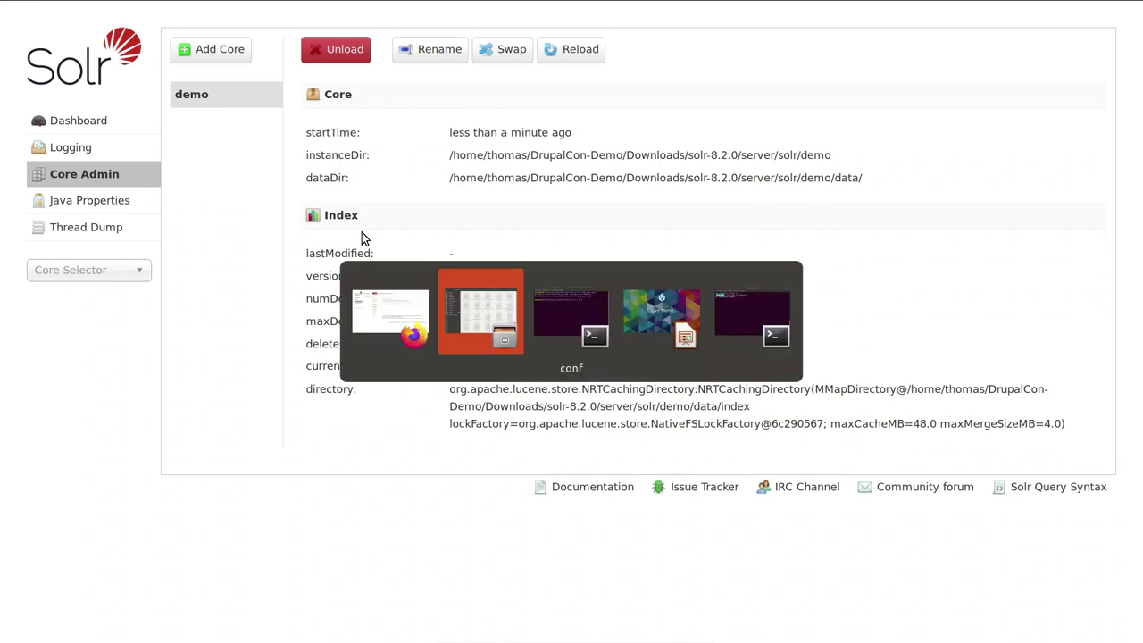
{"action": "key", "text": "alt+shift+Tab"}
{"action": "key", "text": "ctrl+Tab"}
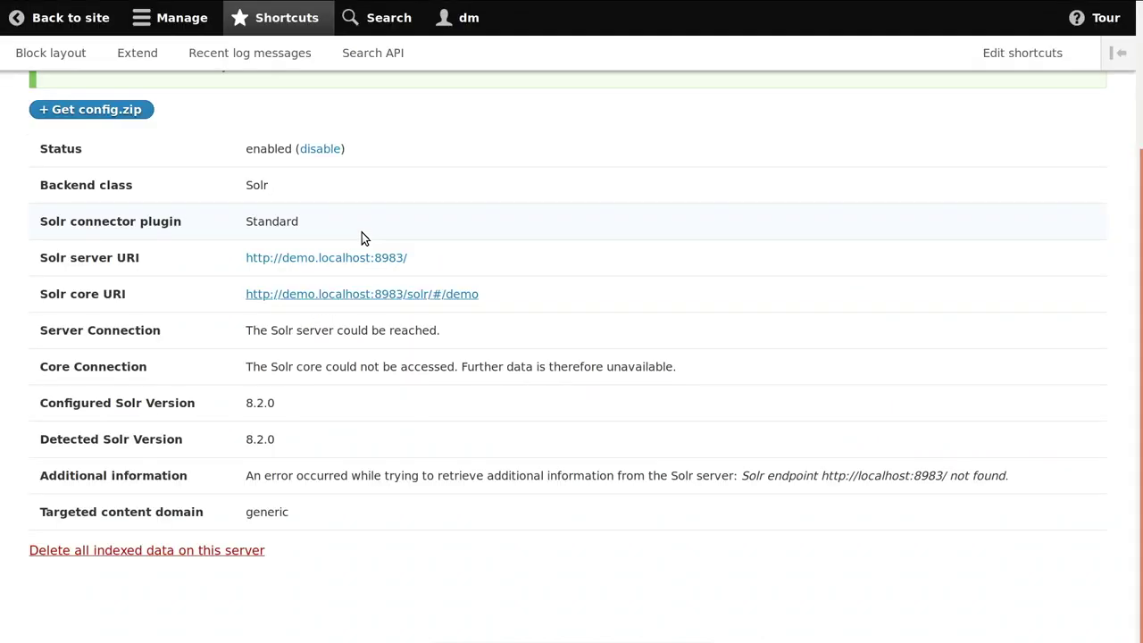
{"action": "key", "text": "F5"}
{"action": "left_click_drag", "start_coordinate": [363, 238], "coordinate": [514, 359]}
{"action": "left_click", "coordinate": [671, 306]}
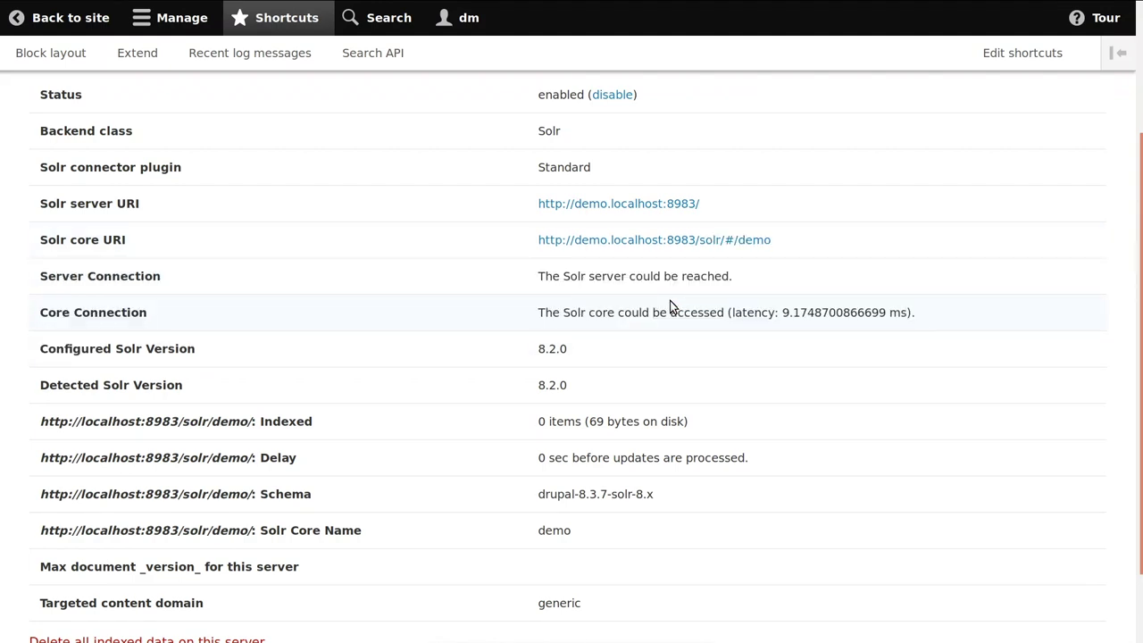
{"action": "scroll", "coordinate": [671, 304], "scroll_direction": "down", "scroll_amount": 2}
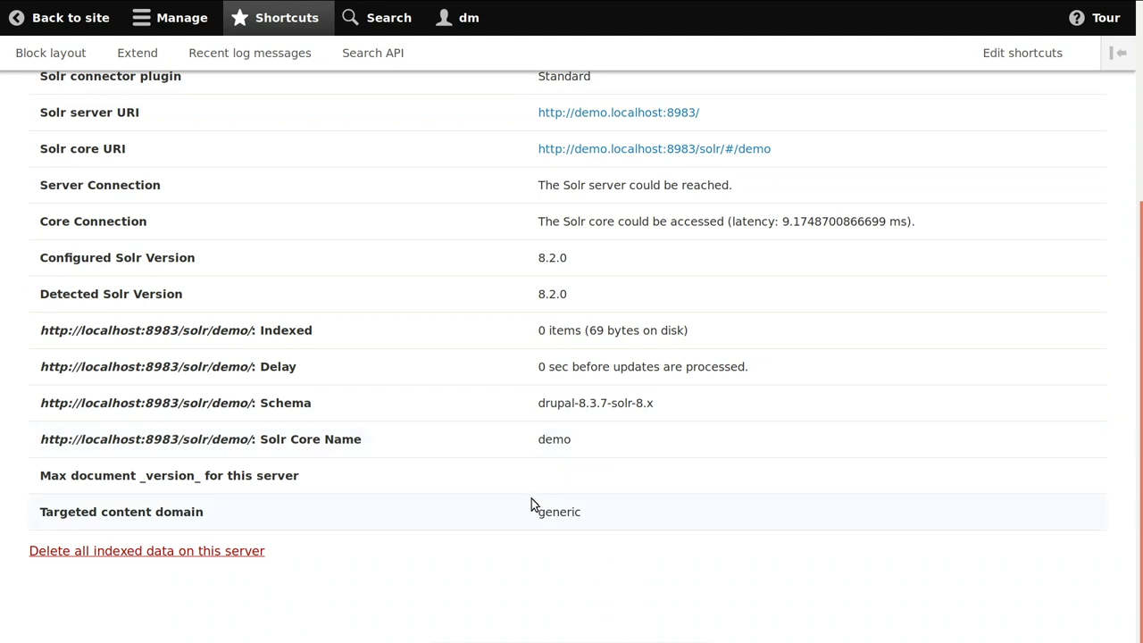
{"action": "scroll", "coordinate": [385, 370], "scroll_direction": "up", "scroll_amount": 1}
{"action": "scroll", "coordinate": [385, 370], "scroll_direction": "up", "scroll_amount": 5}
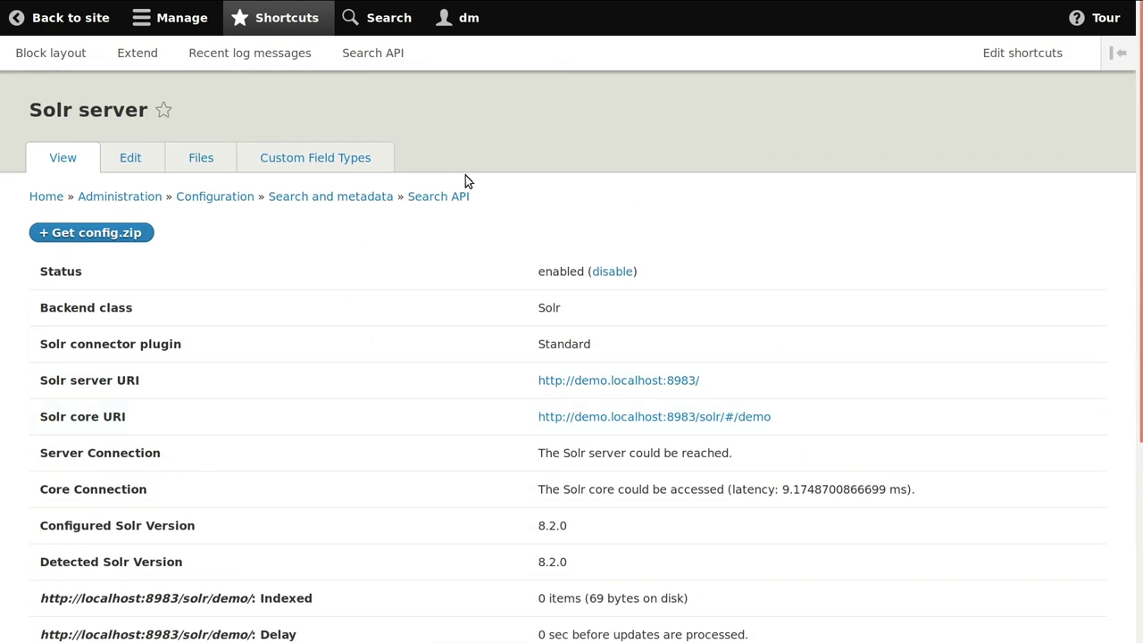
Open the Content index for editing in Search API, assign it to the Solr server and save the index.
{"action": "left_click", "coordinate": [446, 201]}
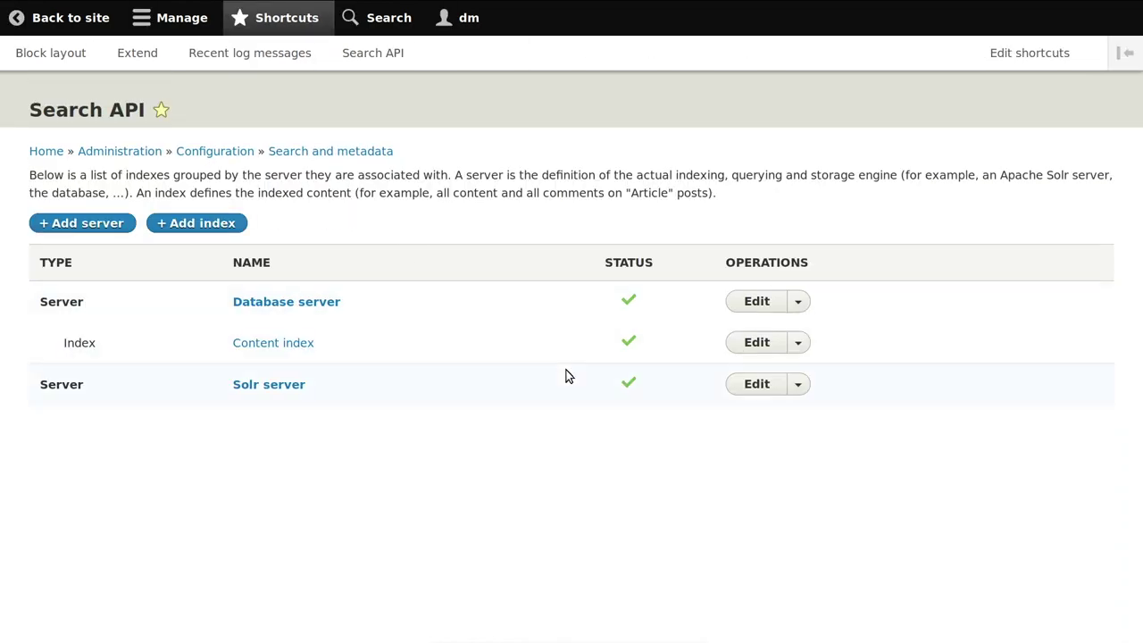
{"action": "left_click", "coordinate": [756, 343]}
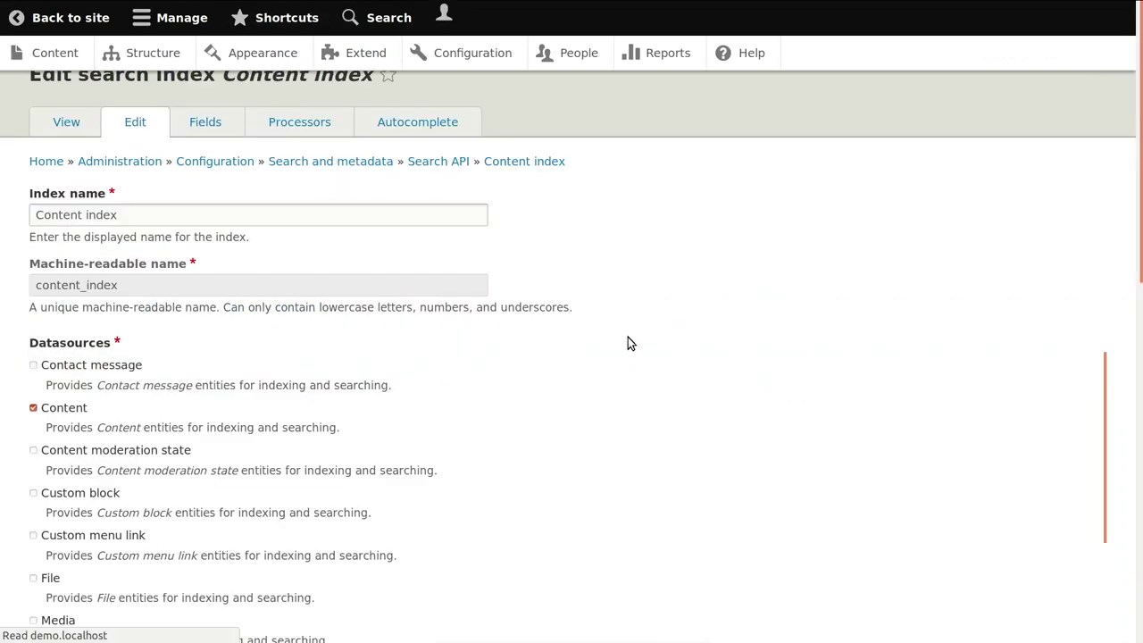
{"action": "scroll", "coordinate": [656, 257], "scroll_direction": "down", "scroll_amount": 10}
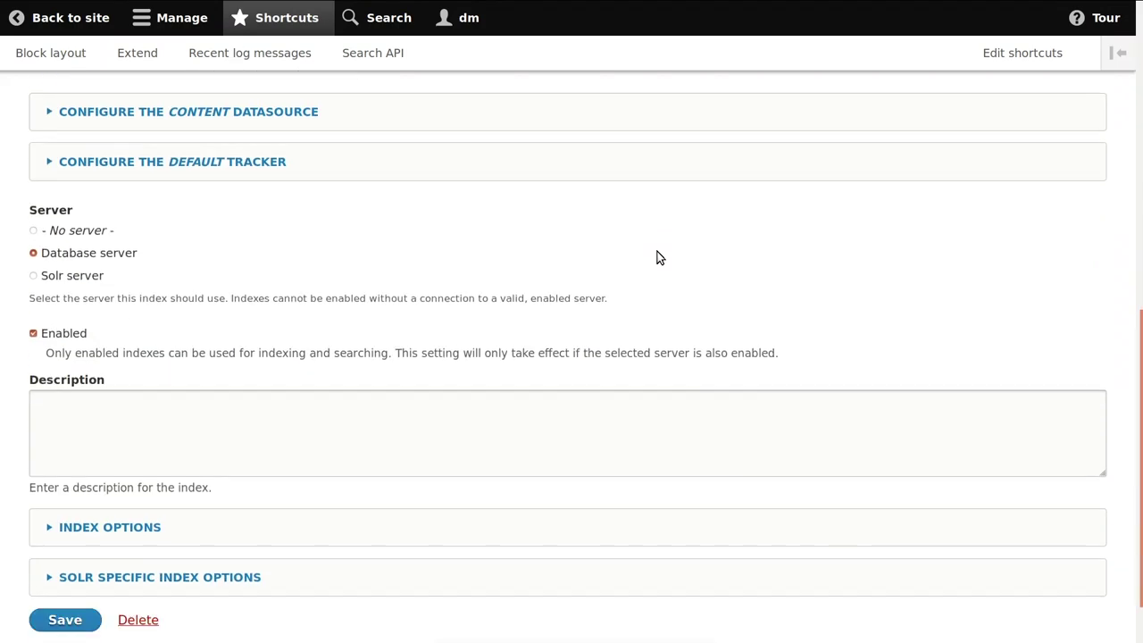
{"action": "scroll", "coordinate": [656, 257], "scroll_direction": "up", "scroll_amount": 8}
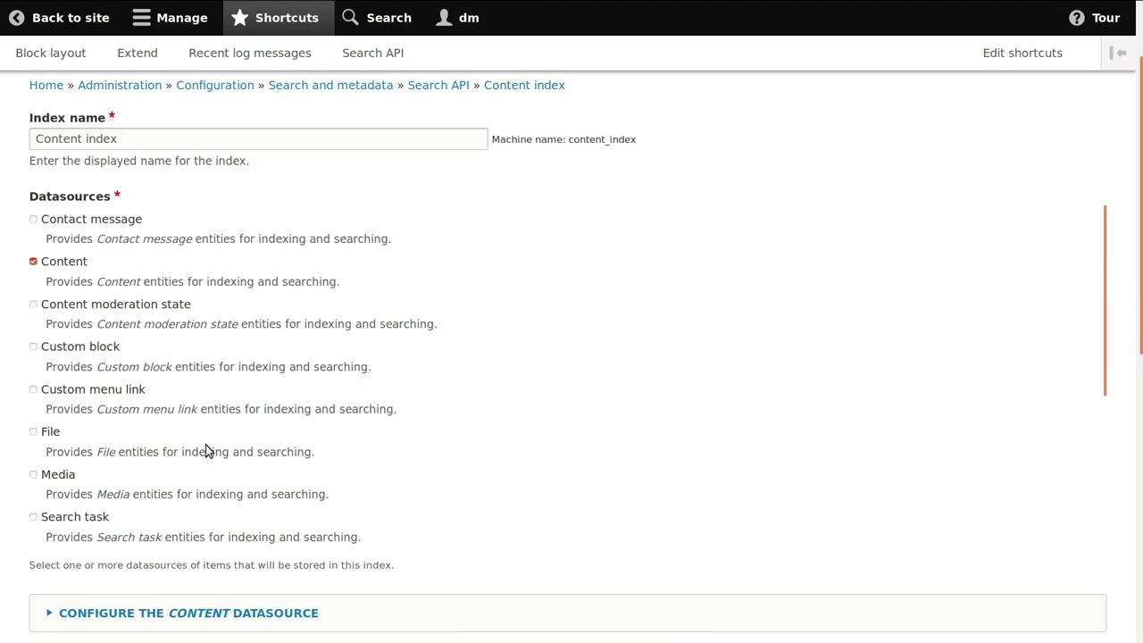
{"action": "scroll", "coordinate": [212, 506], "scroll_direction": "down", "scroll_amount": 10}
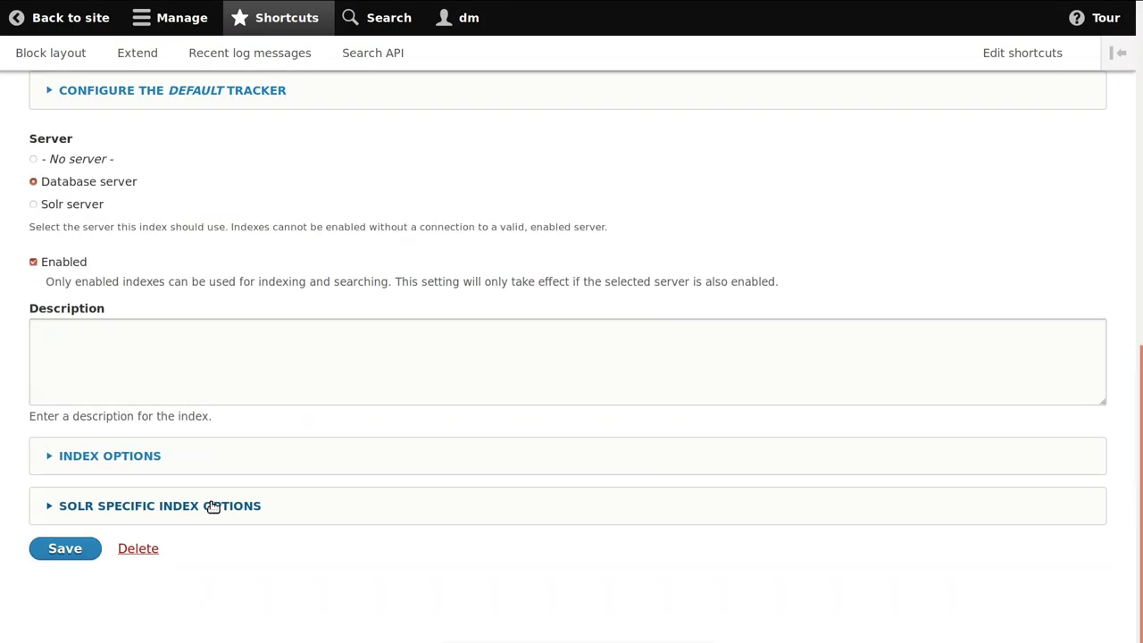
{"action": "left_click", "coordinate": [71, 210]}
{"action": "left_click", "coordinate": [83, 548]}
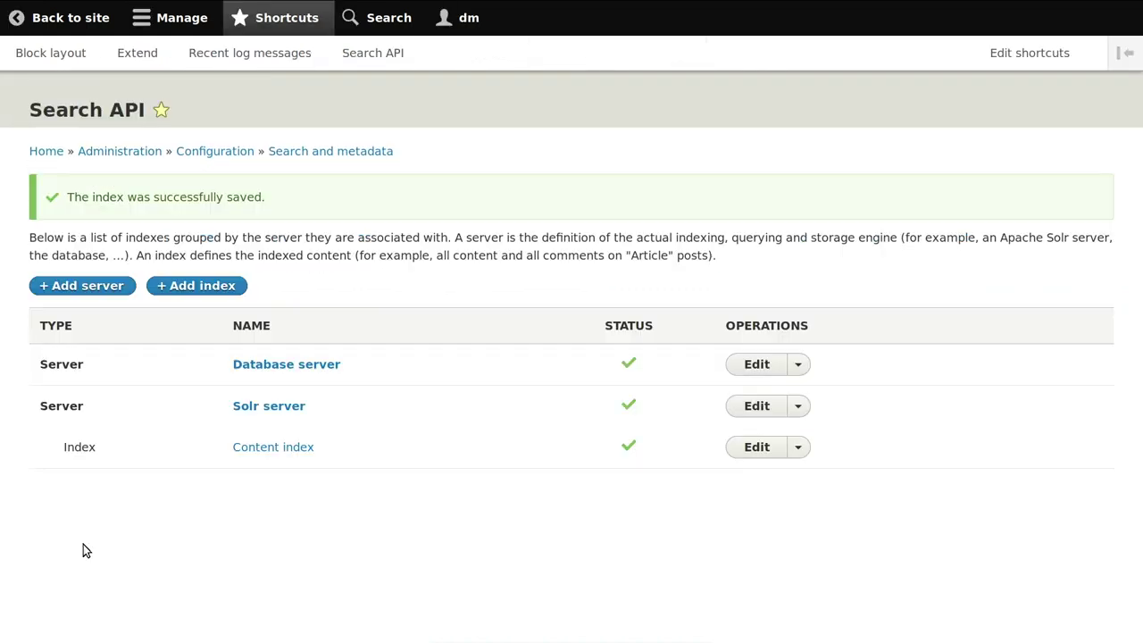
Index all items of the Content index in batches of 50 and check the site's search page with and without keywords.
{"action": "left_click", "coordinate": [256, 454]}
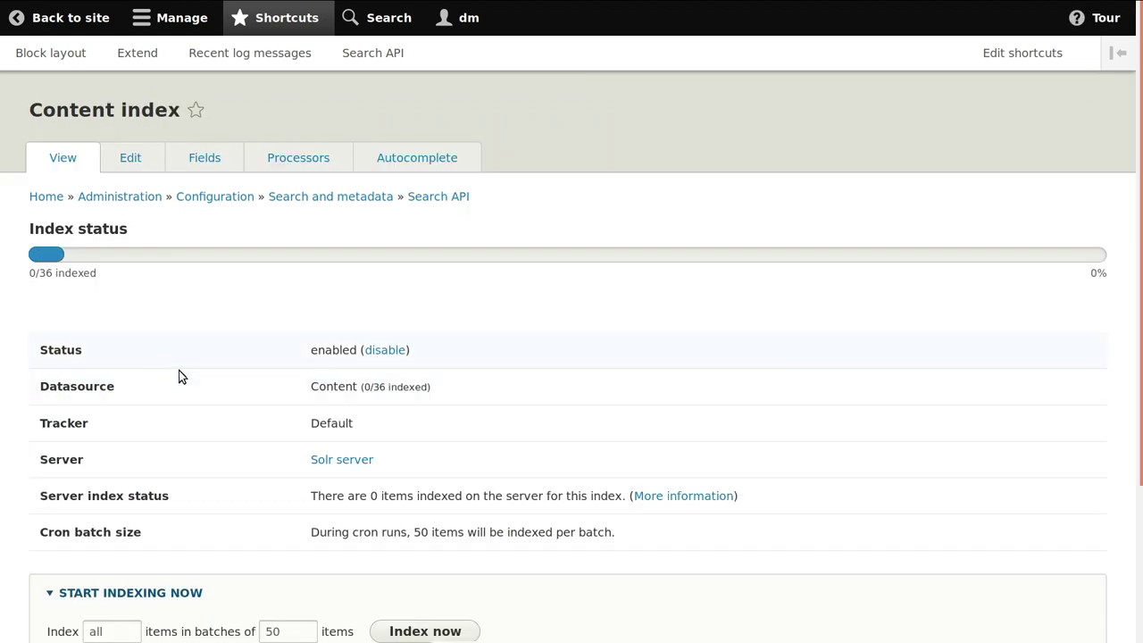
{"action": "left_click", "coordinate": [400, 629]}
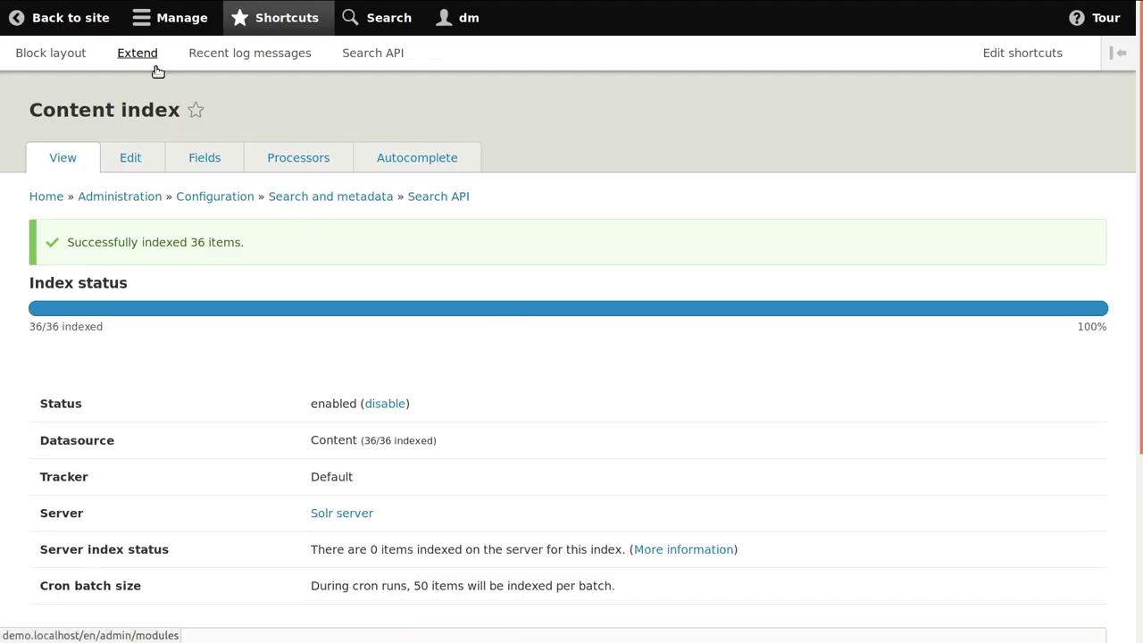
{"action": "left_click", "coordinate": [85, 20]}
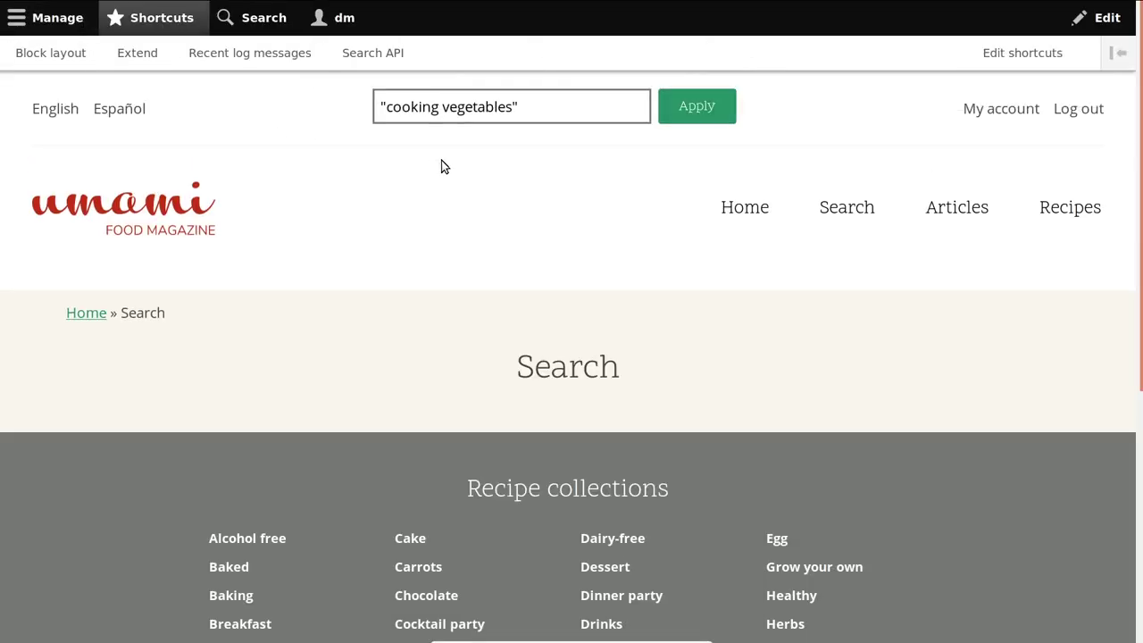
{"action": "left_click", "coordinate": [828, 213]}
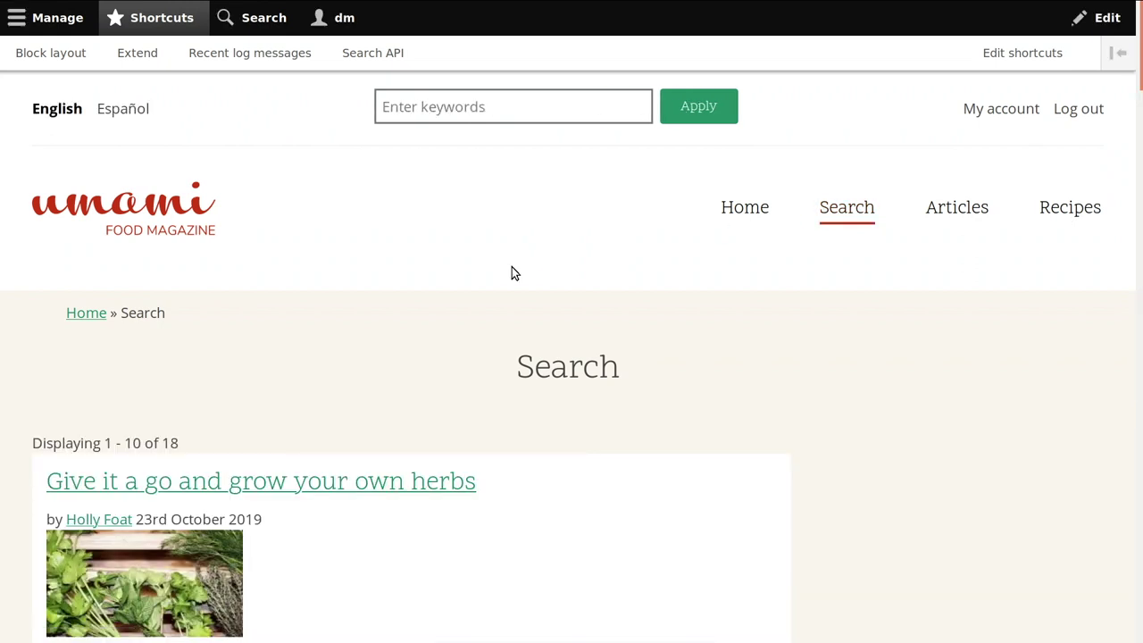
{"action": "key", "text": "alt+Left"}
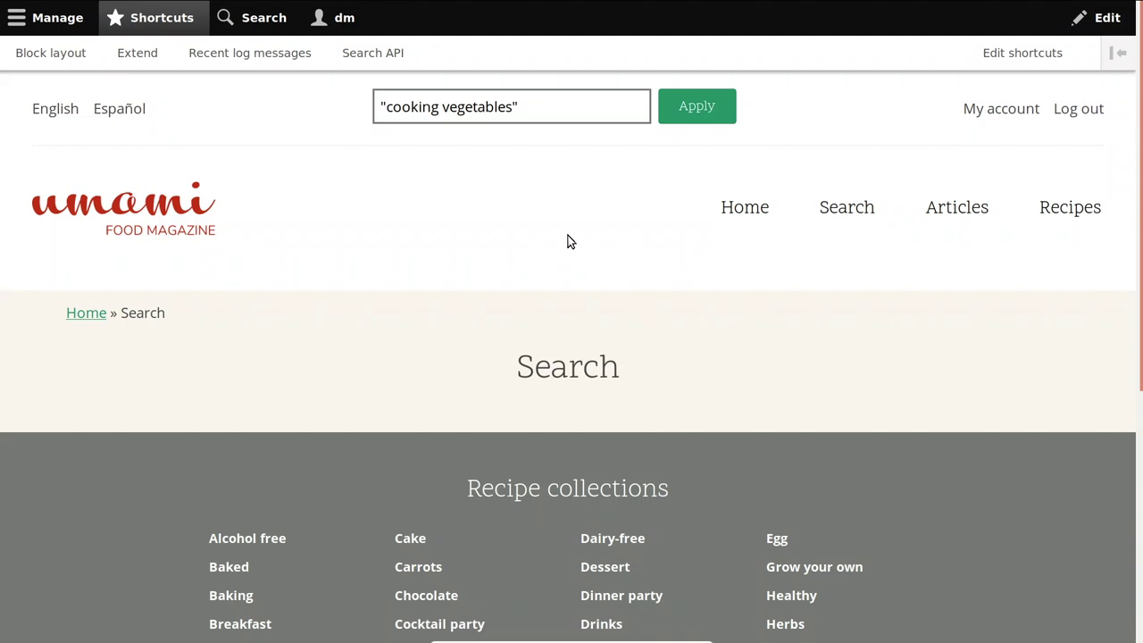
Disable the Ignore case, Stemmer and Tokenizer processors of the Content index.
{"action": "left_click", "coordinate": [373, 59]}
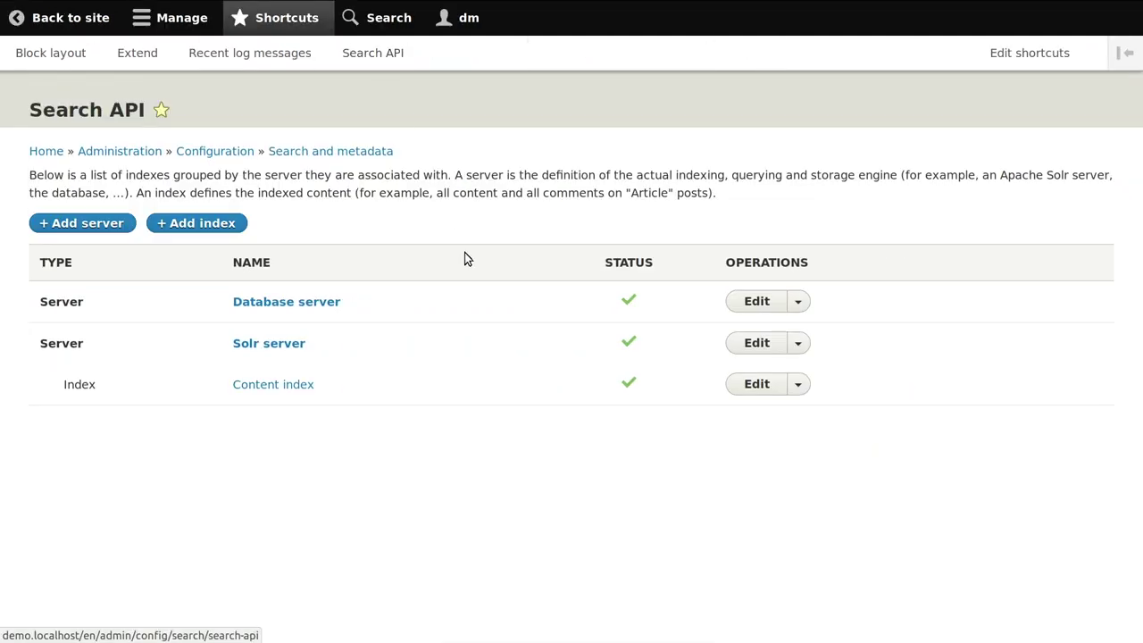
{"action": "left_click", "coordinate": [797, 386]}
{"action": "left_click", "coordinate": [777, 430]}
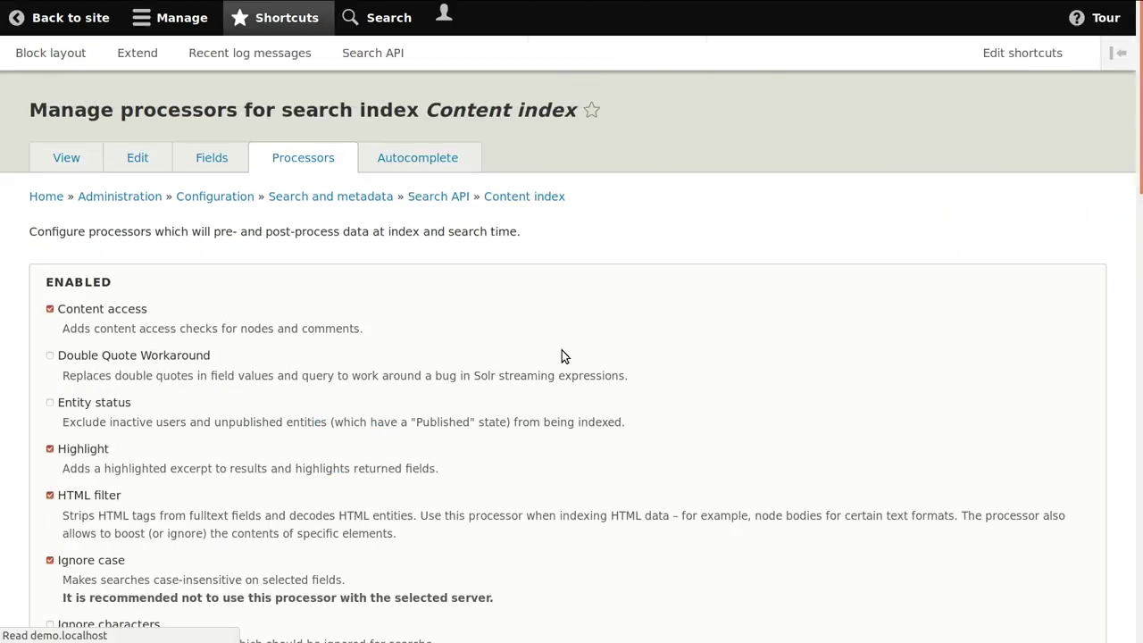
{"action": "scroll", "coordinate": [558, 355], "scroll_direction": "down", "scroll_amount": 5}
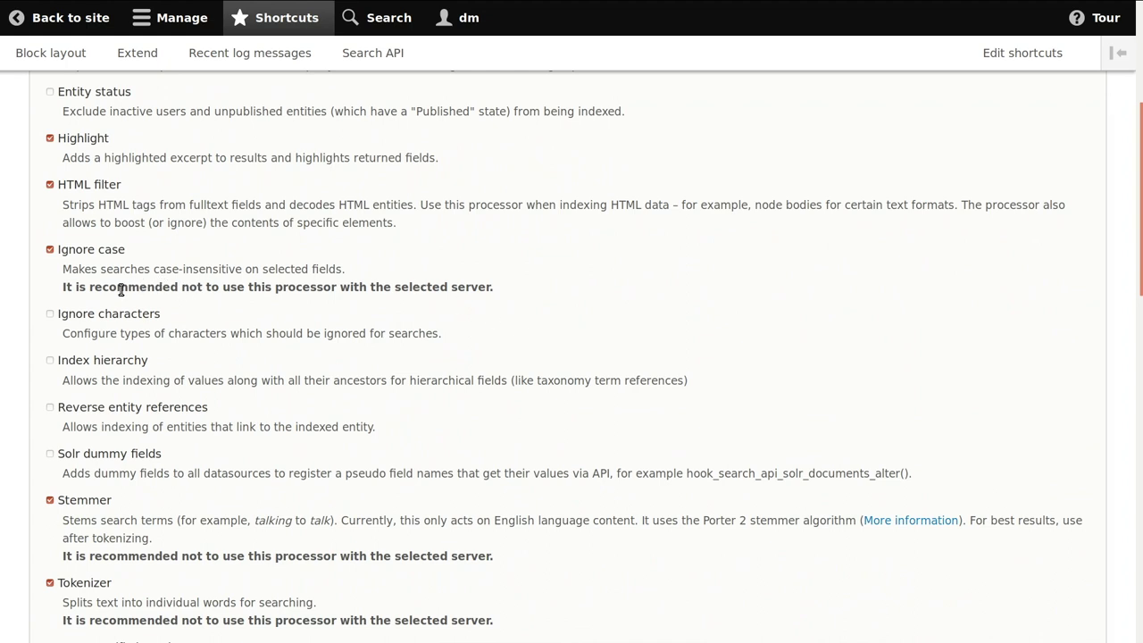
{"action": "left_click", "coordinate": [119, 253]}
{"action": "scroll", "coordinate": [117, 417], "scroll_direction": "down", "scroll_amount": 3}
{"action": "left_click", "coordinate": [85, 345]}
{"action": "left_click", "coordinate": [93, 427]}
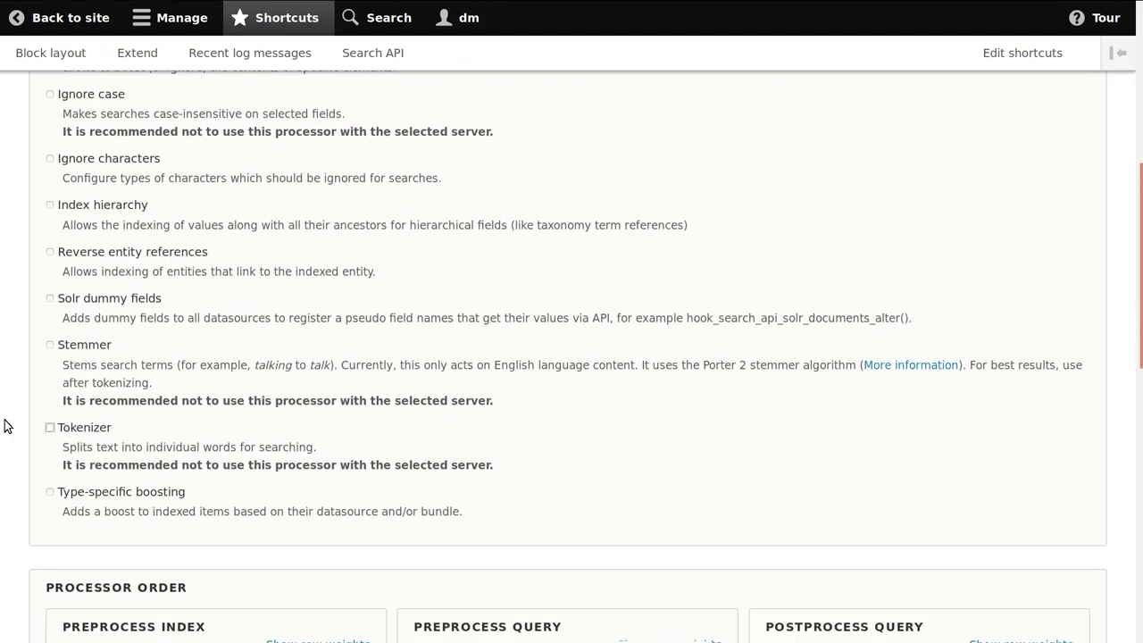
Clear all tag boosts from the HTML filter processor's settings and save the processor configuration.
{"action": "scroll", "coordinate": [10, 430], "scroll_direction": "down", "scroll_amount": 10}
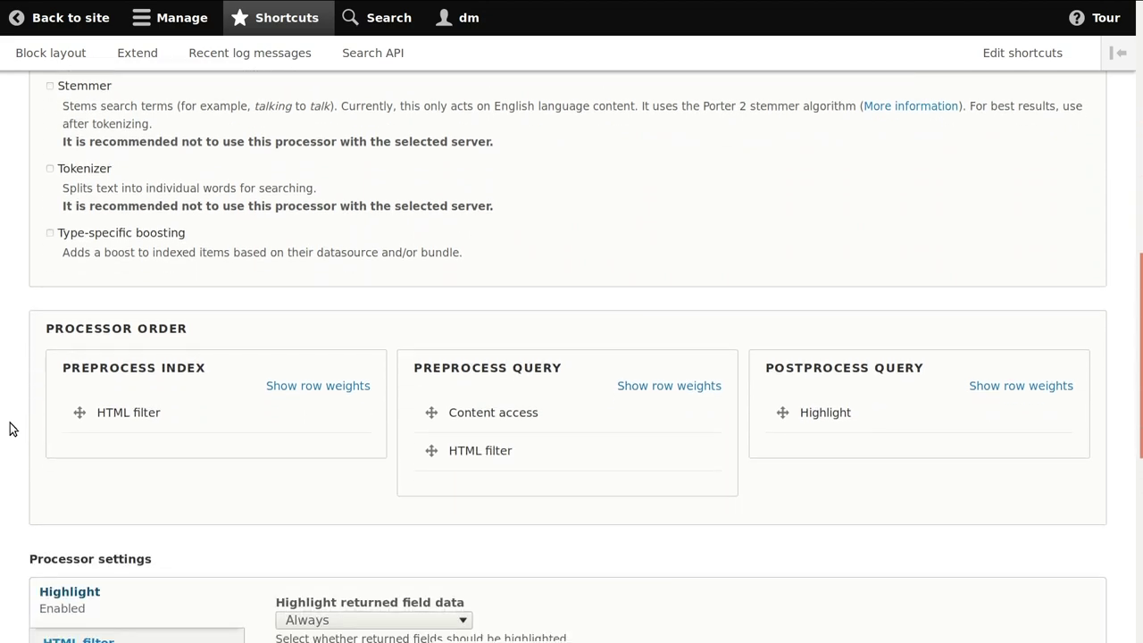
{"action": "left_click", "coordinate": [191, 140]}
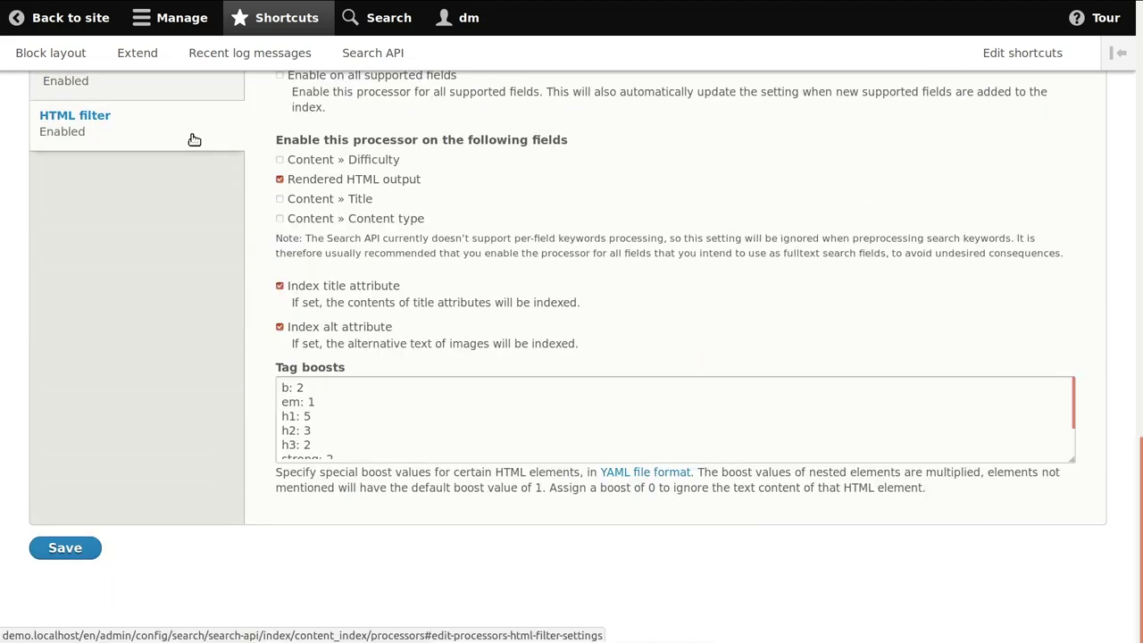
{"action": "left_click", "coordinate": [366, 411]}
{"action": "key", "text": "ctrl+a"}
{"action": "key", "text": "Delete"}
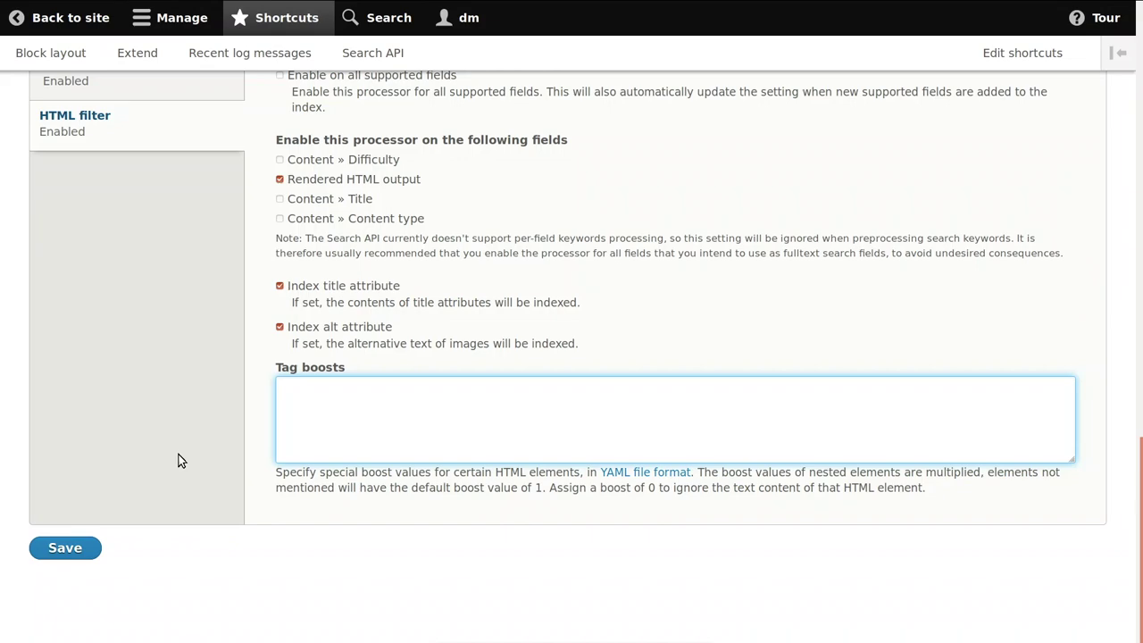
{"action": "left_click", "coordinate": [64, 546]}
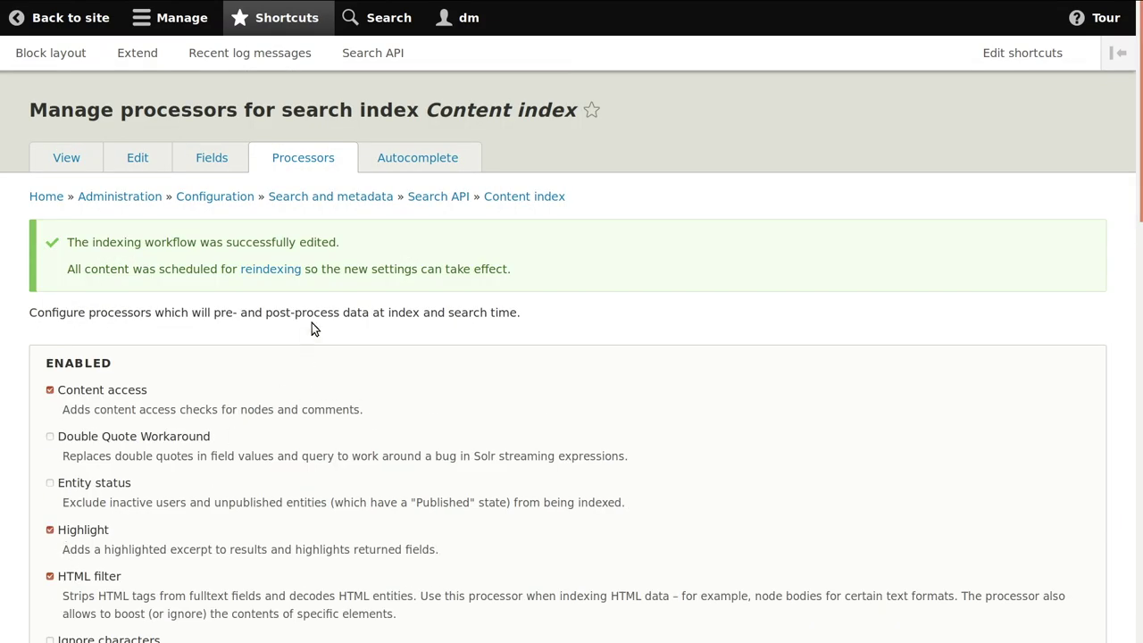
Reindex all items of the Content index in batches of 50 and review its list of processors.
{"action": "left_click", "coordinate": [270, 271]}
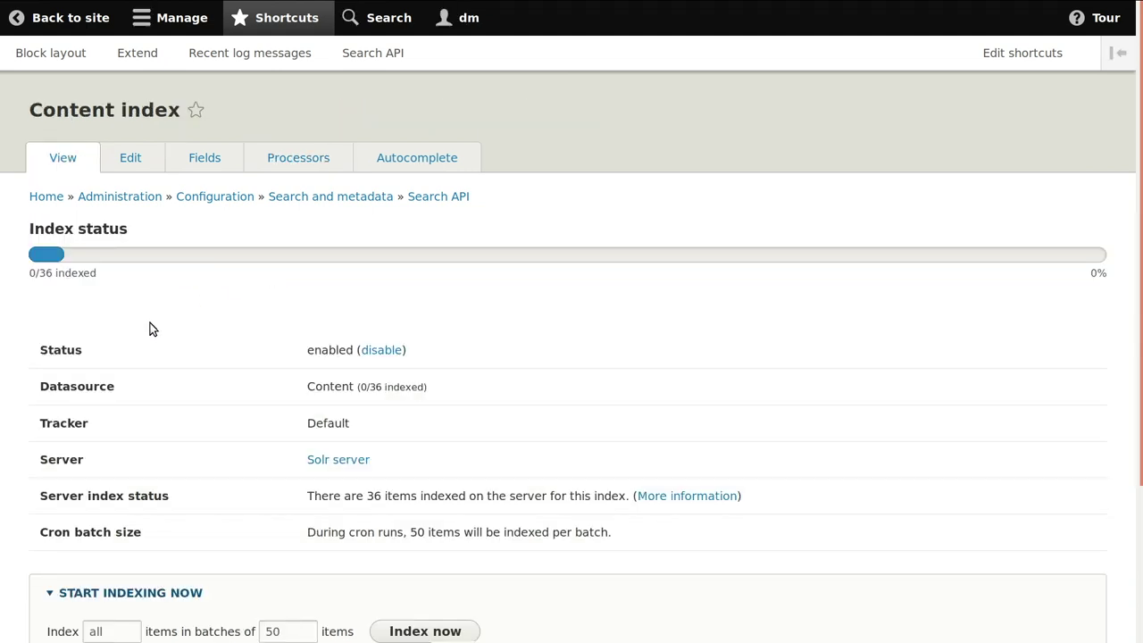
{"action": "left_click", "coordinate": [469, 629]}
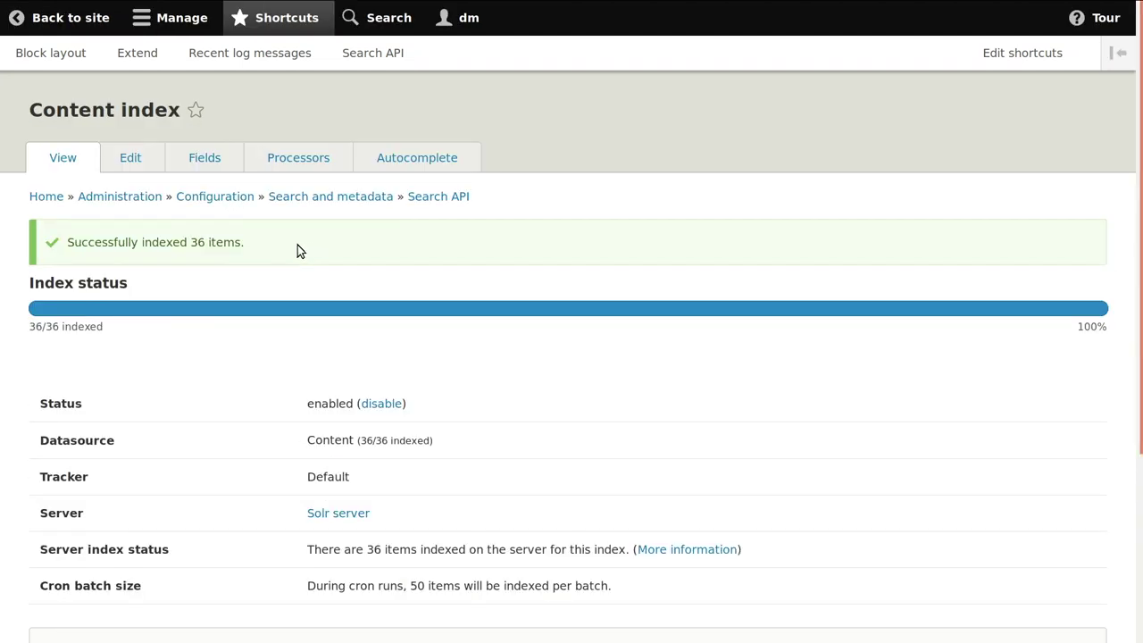
{"action": "left_click", "coordinate": [287, 160]}
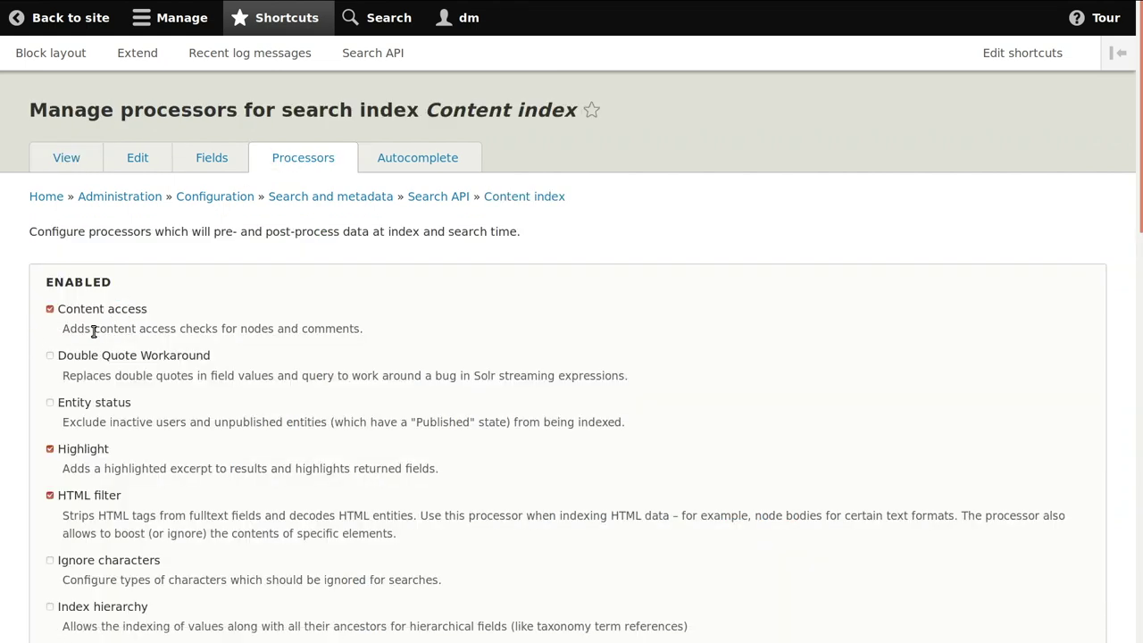
{"action": "scroll", "coordinate": [22, 361], "scroll_direction": "down", "scroll_amount": 5}
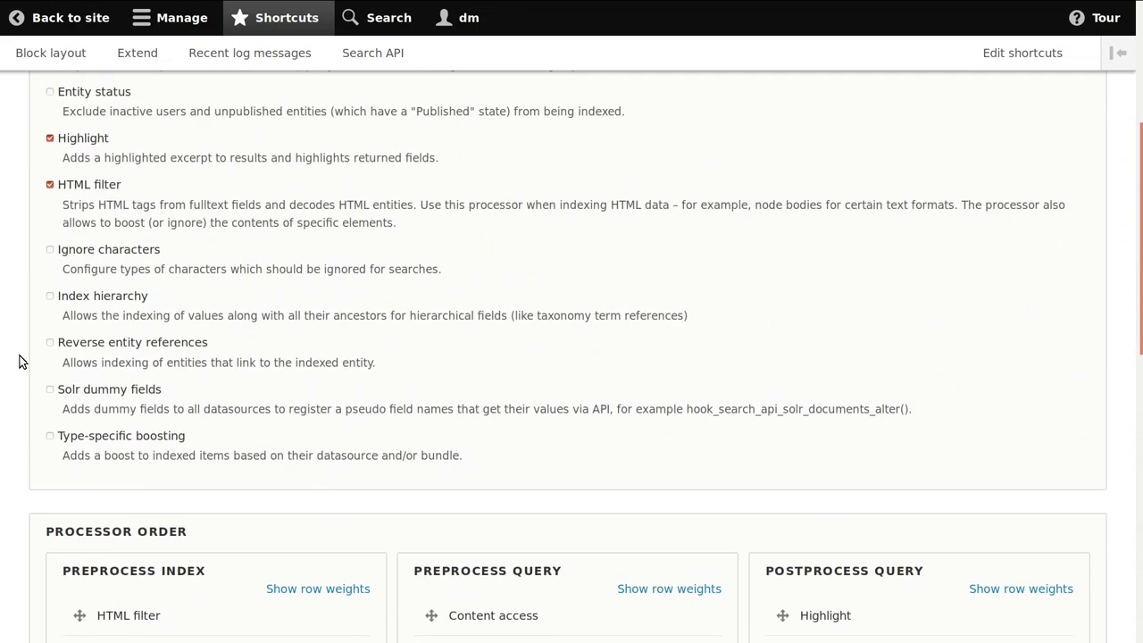
{"action": "scroll", "coordinate": [23, 361], "scroll_direction": "up", "scroll_amount": 3}
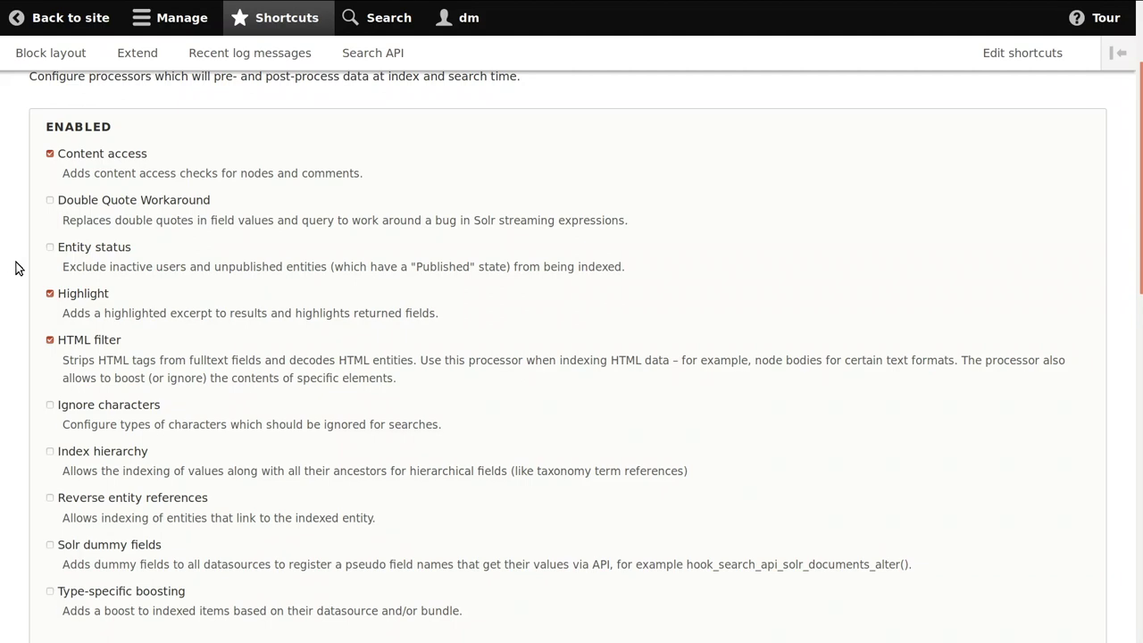
{"action": "scroll", "coordinate": [15, 268], "scroll_direction": "up", "scroll_amount": 3}
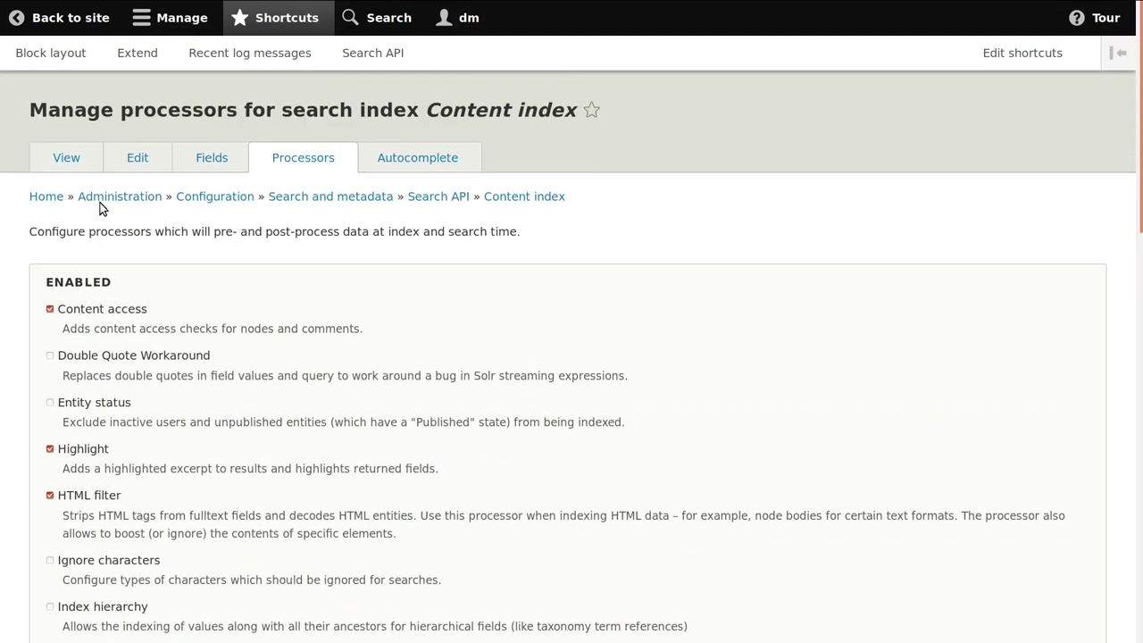
Return to the site and examine the search results for the phrase "cooking vegetables".
{"action": "left_click", "coordinate": [72, 27]}
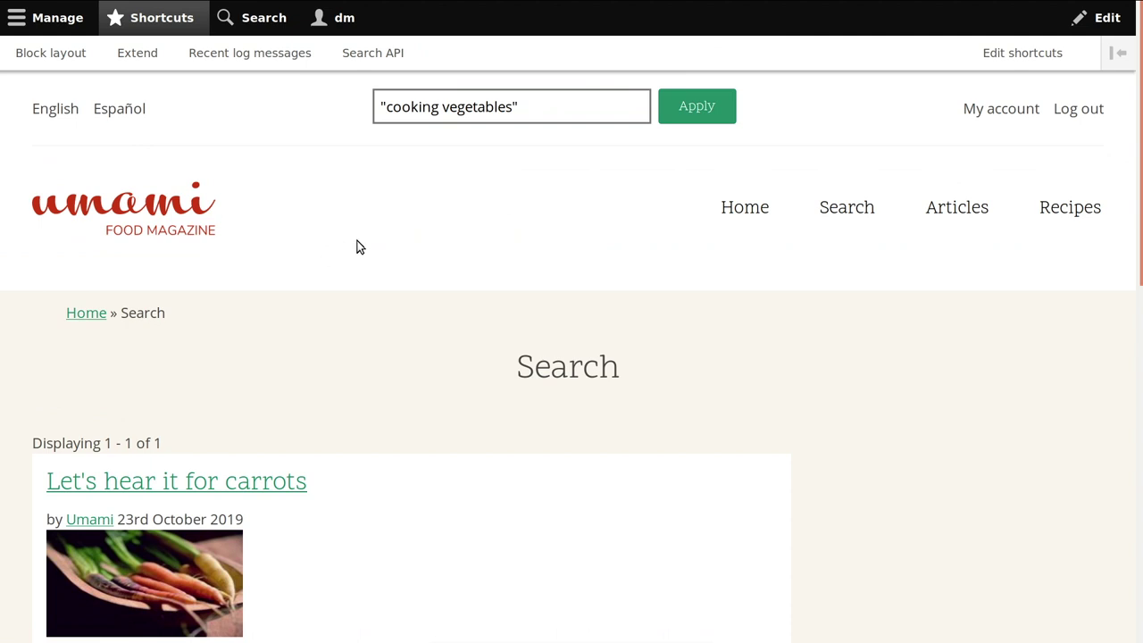
{"action": "scroll", "coordinate": [357, 248], "scroll_direction": "down", "scroll_amount": 5}
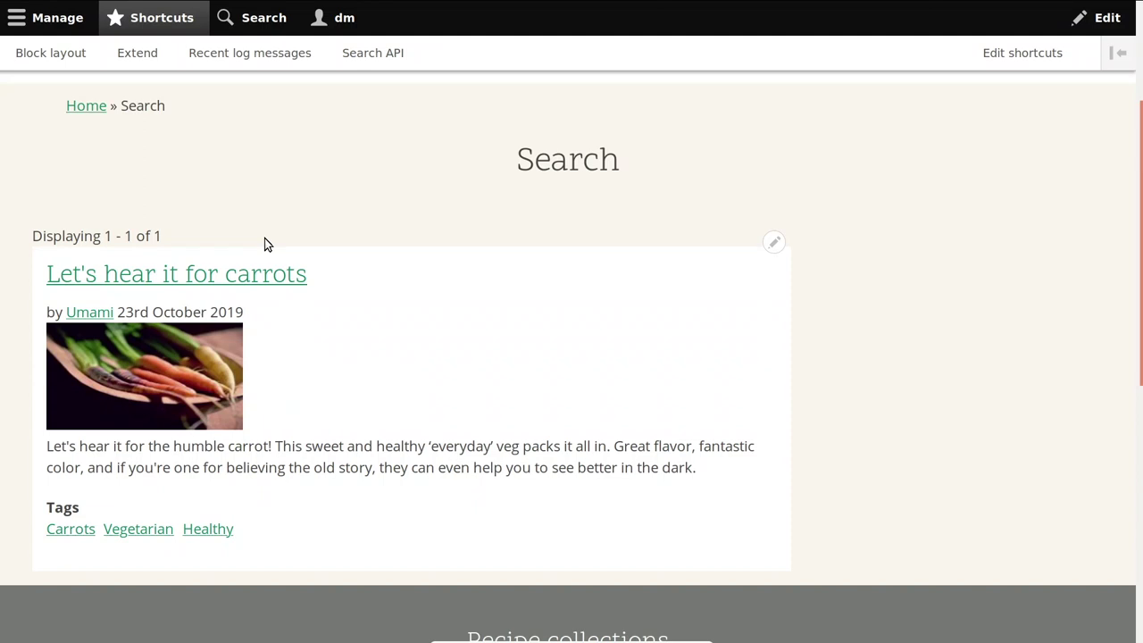
{"action": "scroll", "coordinate": [264, 238], "scroll_direction": "up", "scroll_amount": 3}
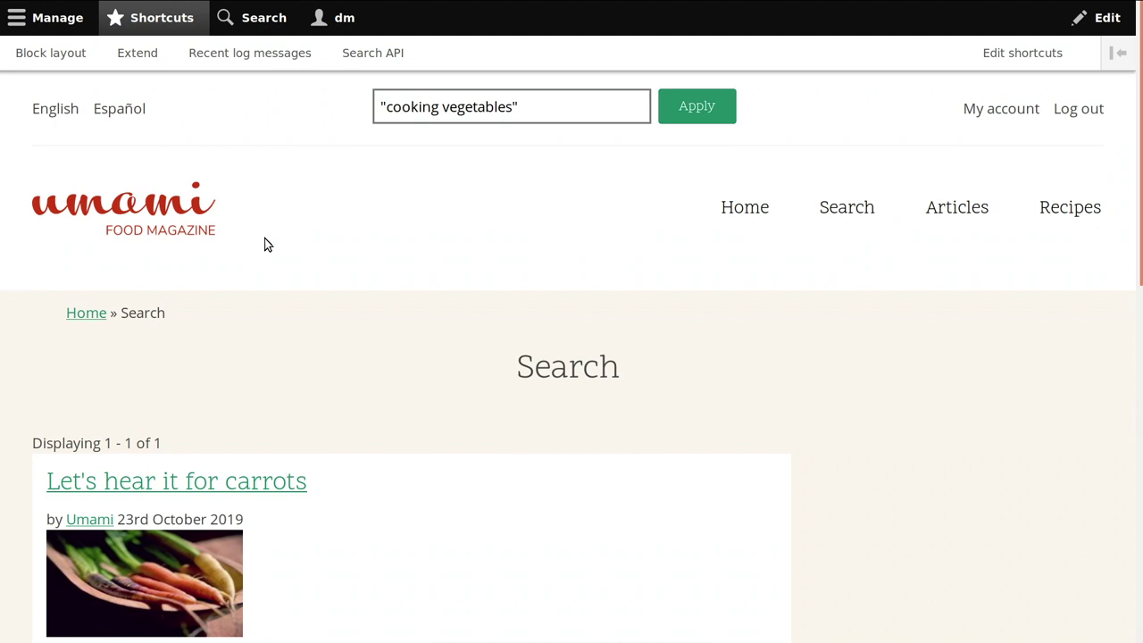
{"action": "key", "text": "alt+Tab"}
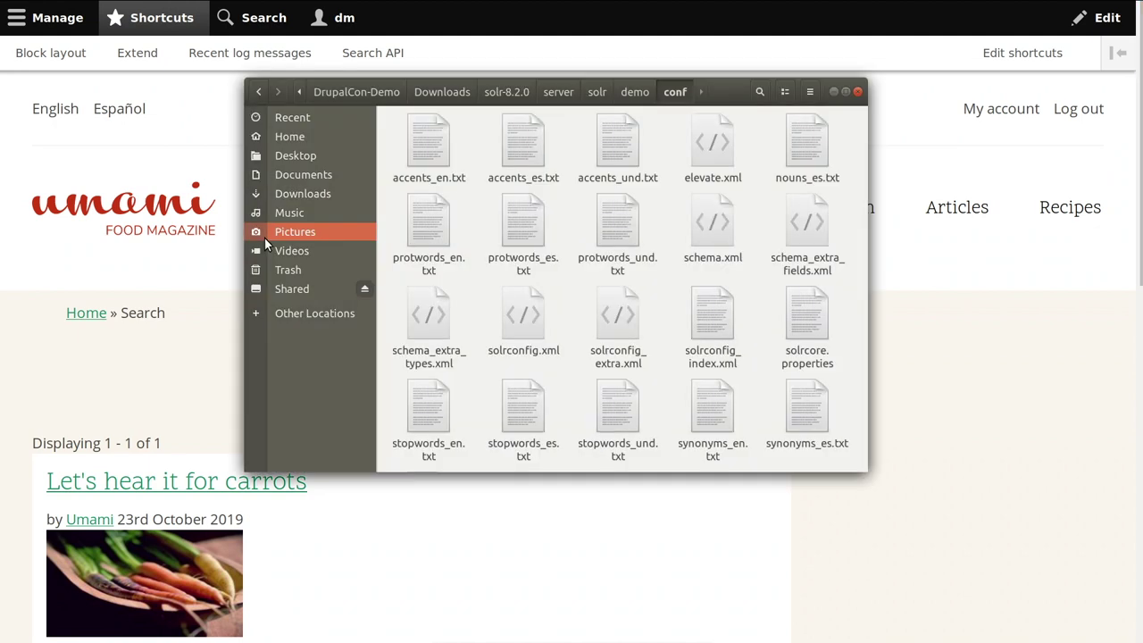
{"action": "key", "text": "alt+Tab"}
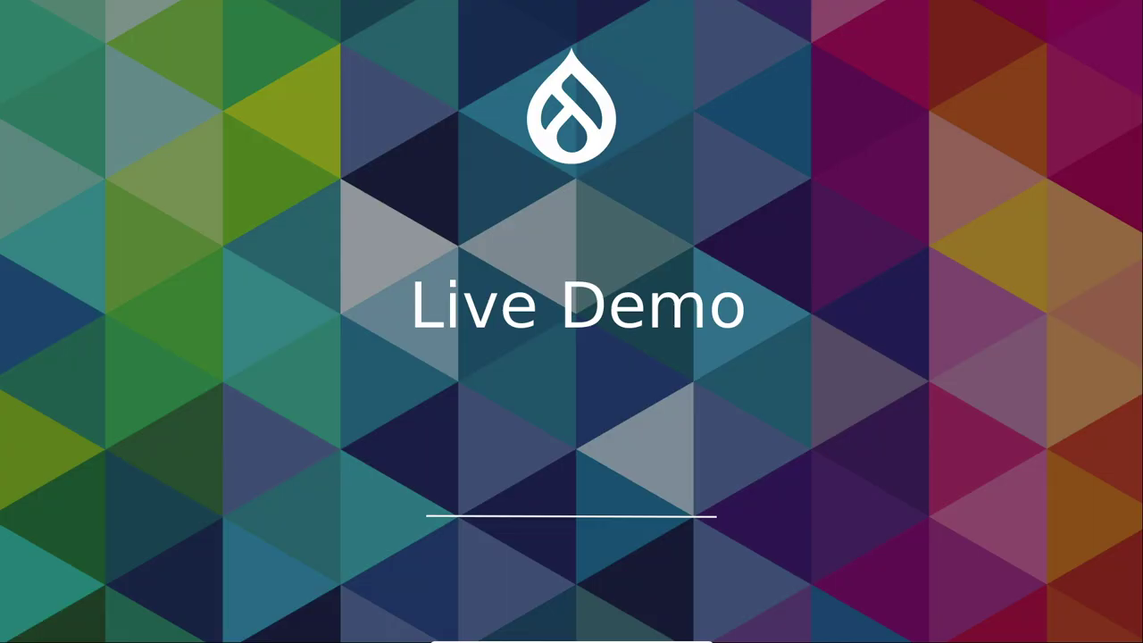
{"action": "key", "text": "Right"}
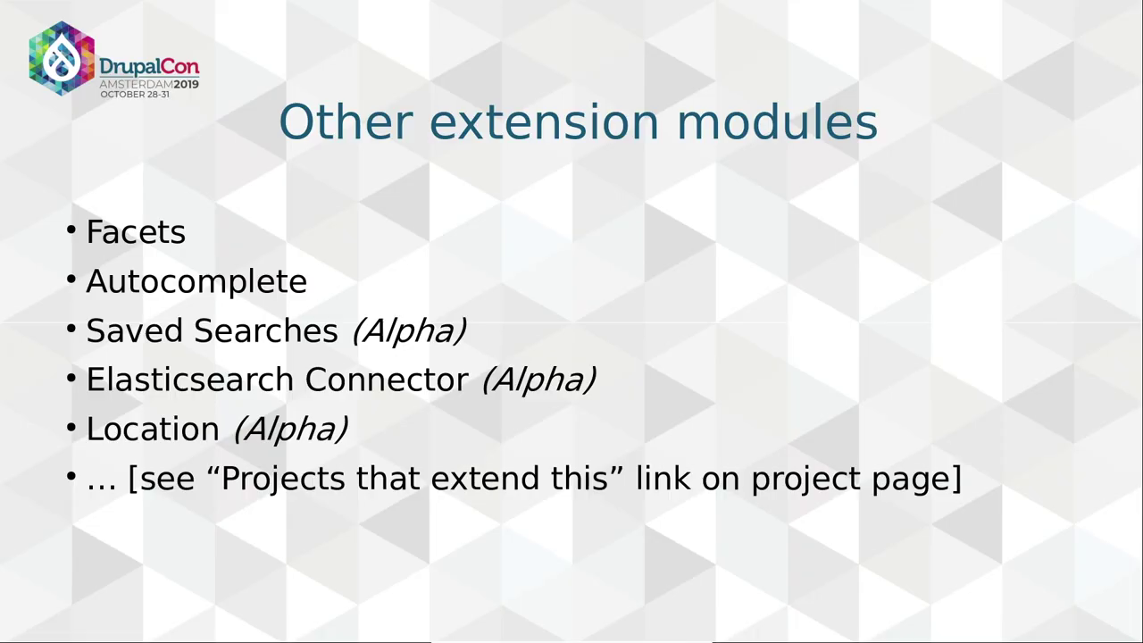
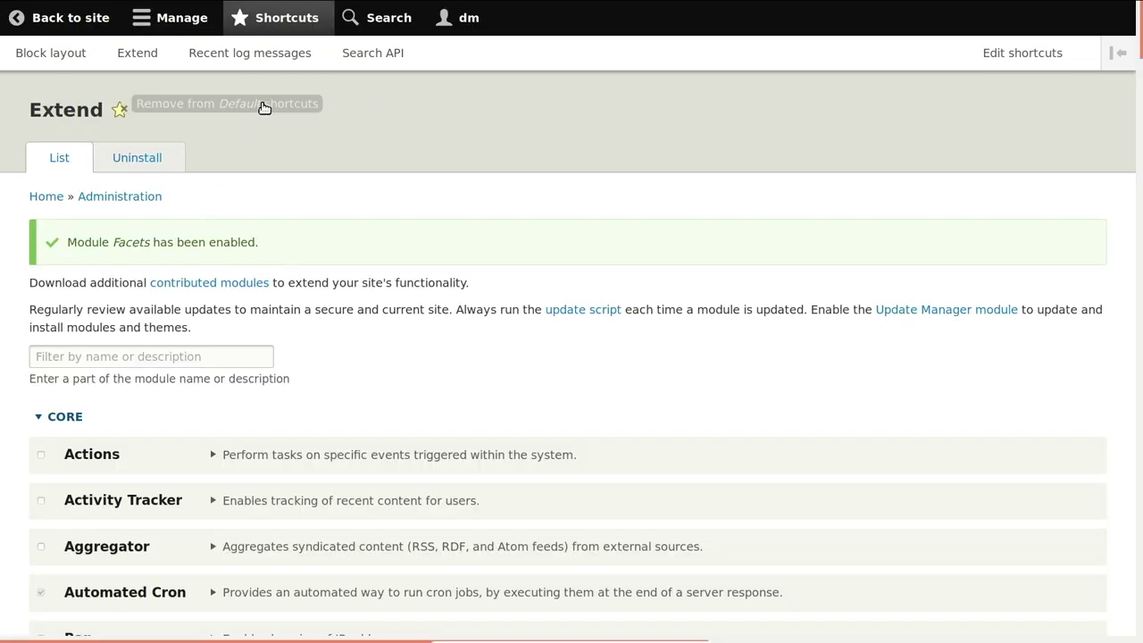
Open the Facets configuration and create a facet for the Content type (type) field with View Search, display Page as its source.
{"action": "left_click", "coordinate": [367, 57]}
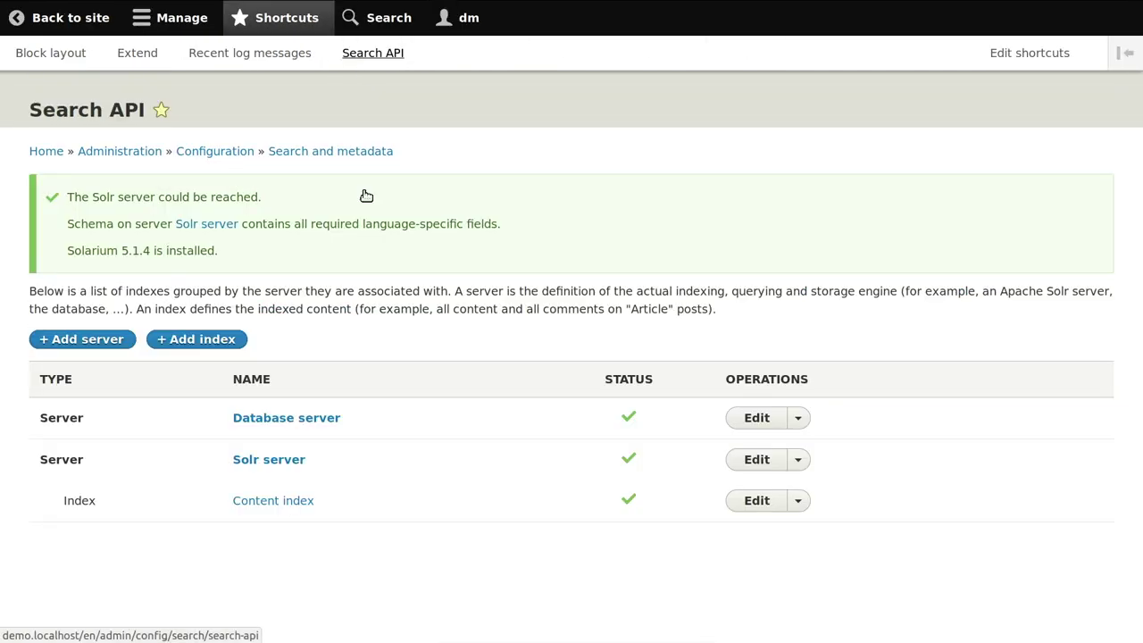
{"action": "left_click", "coordinate": [317, 157]}
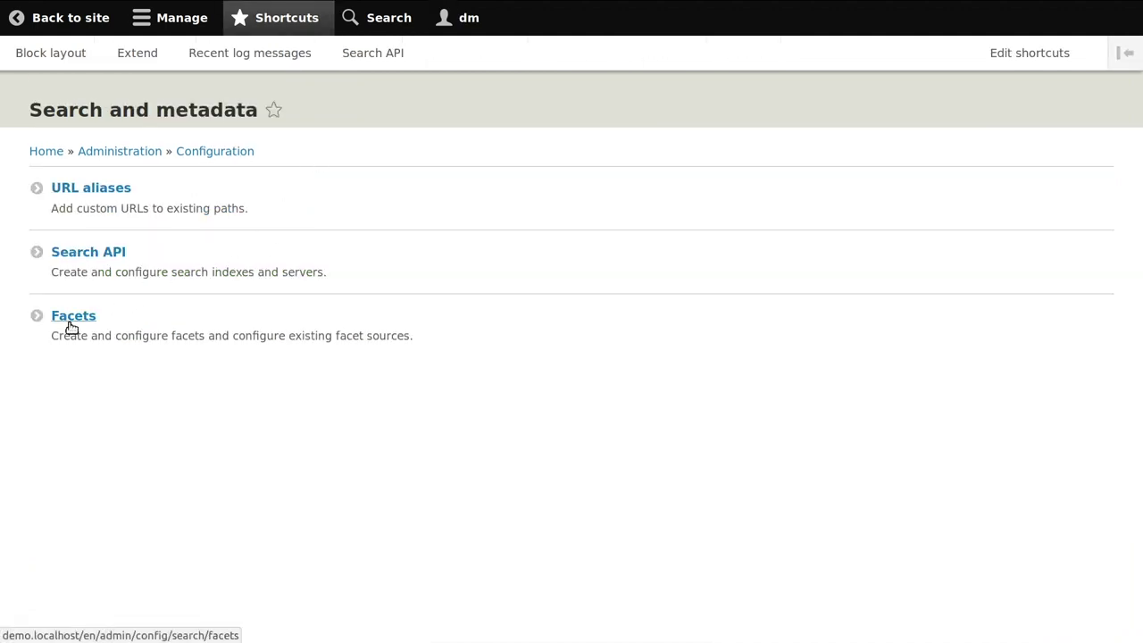
{"action": "left_click", "coordinate": [72, 325]}
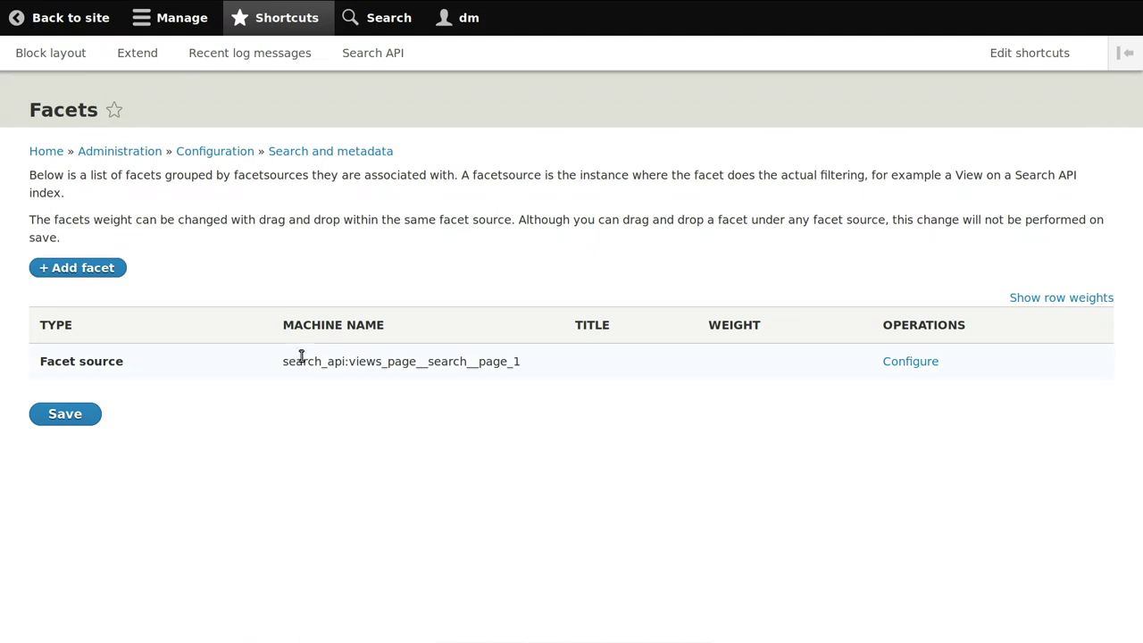
{"action": "left_click", "coordinate": [98, 270]}
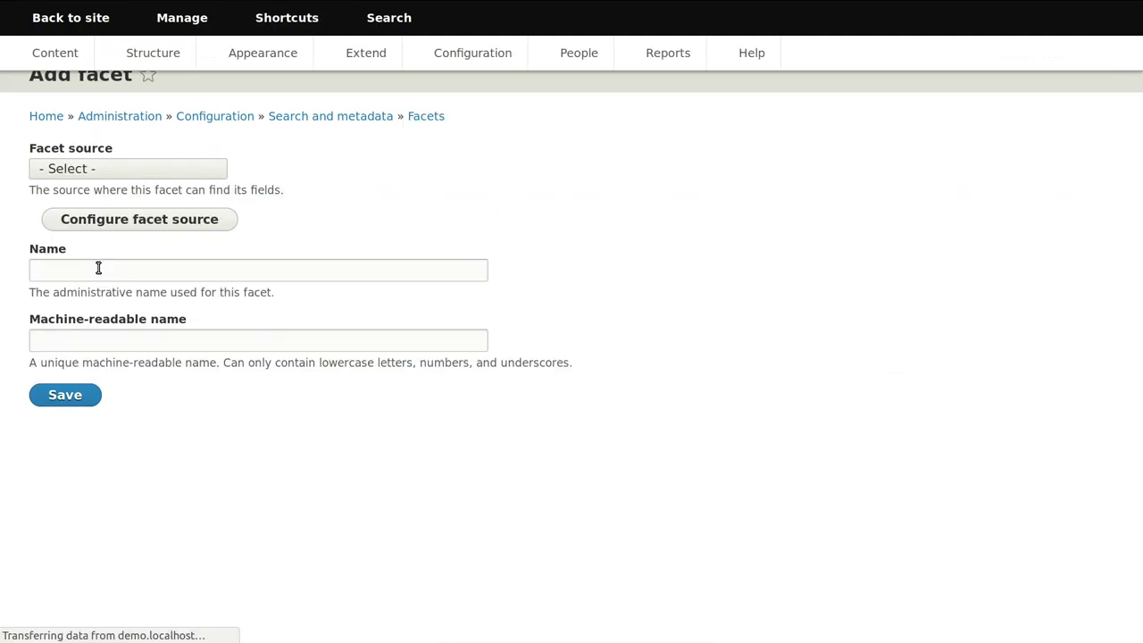
{"action": "left_click", "coordinate": [152, 208]}
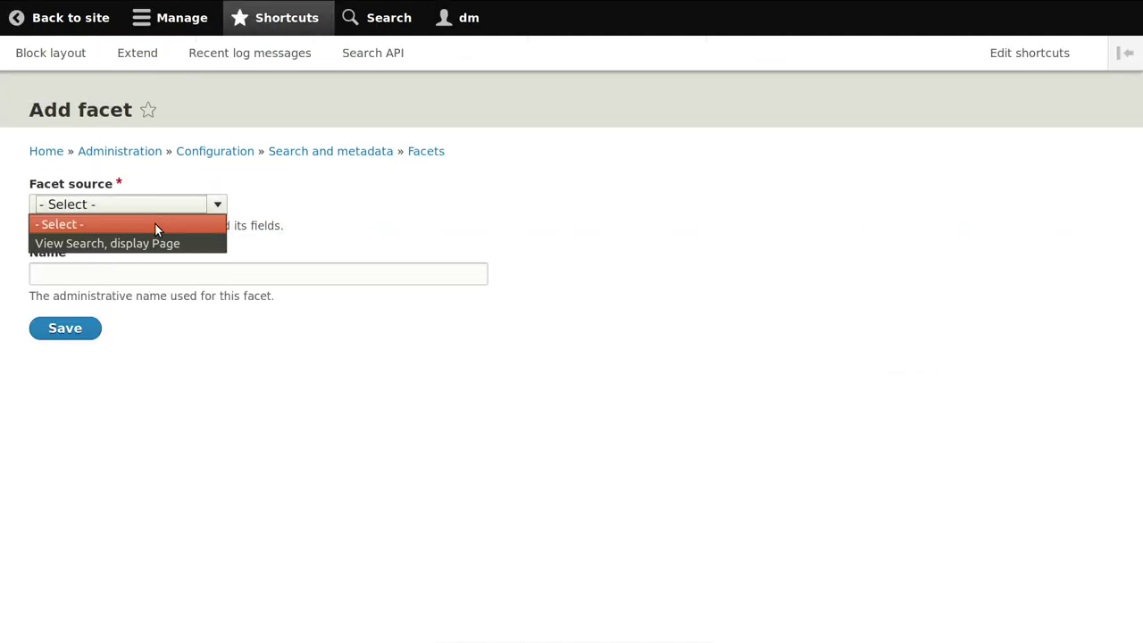
{"action": "left_click", "coordinate": [158, 242]}
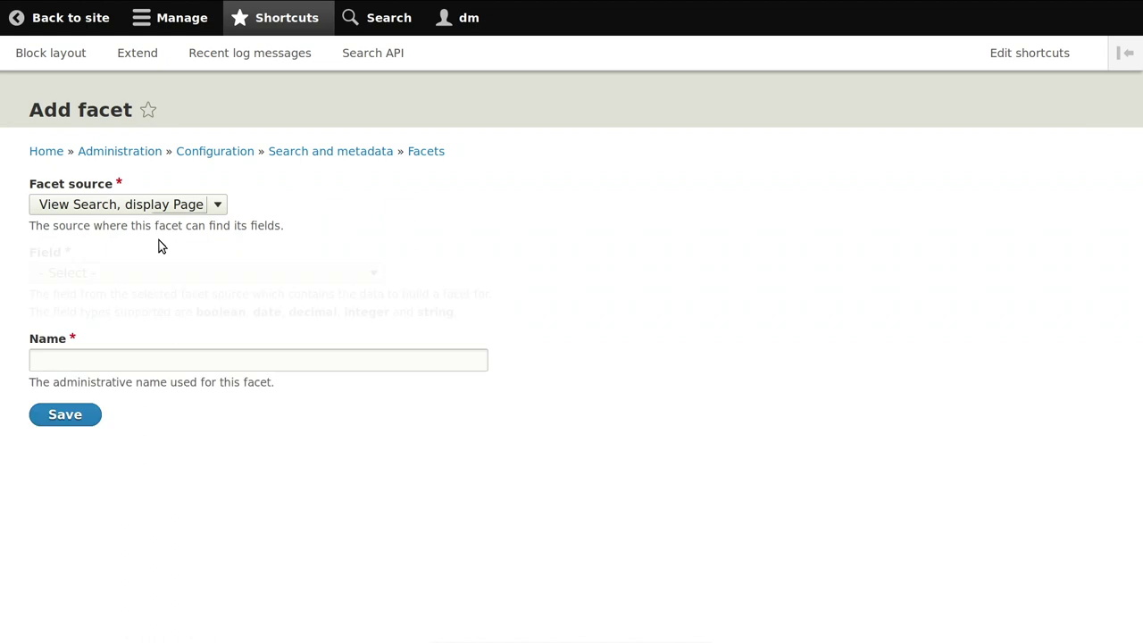
{"action": "left_click", "coordinate": [248, 214]}
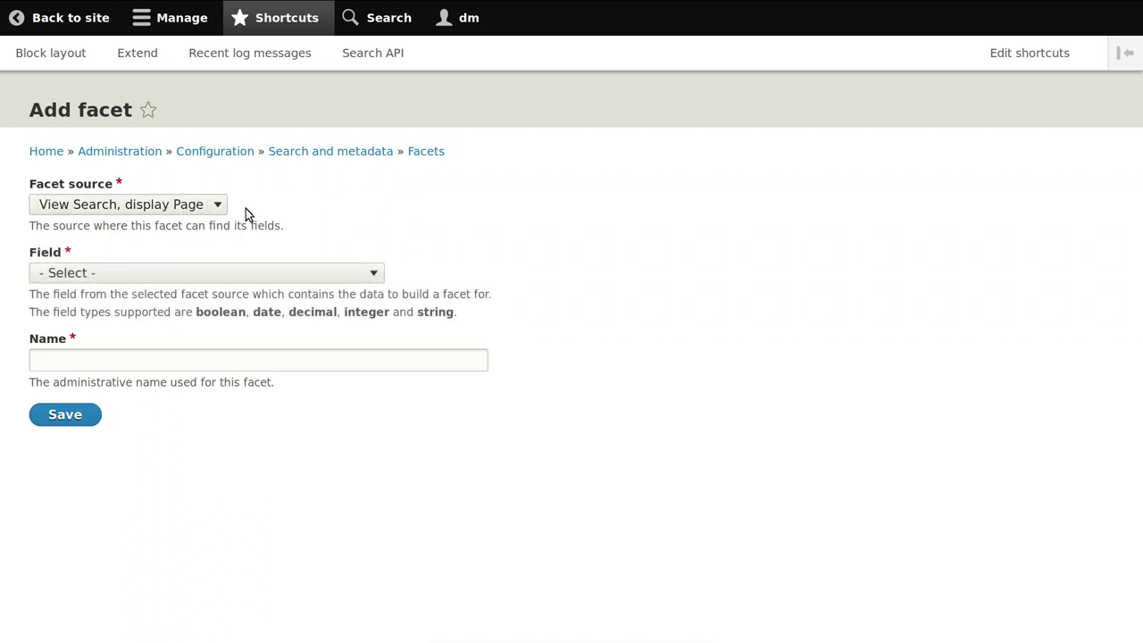
{"action": "left_click", "coordinate": [173, 271]}
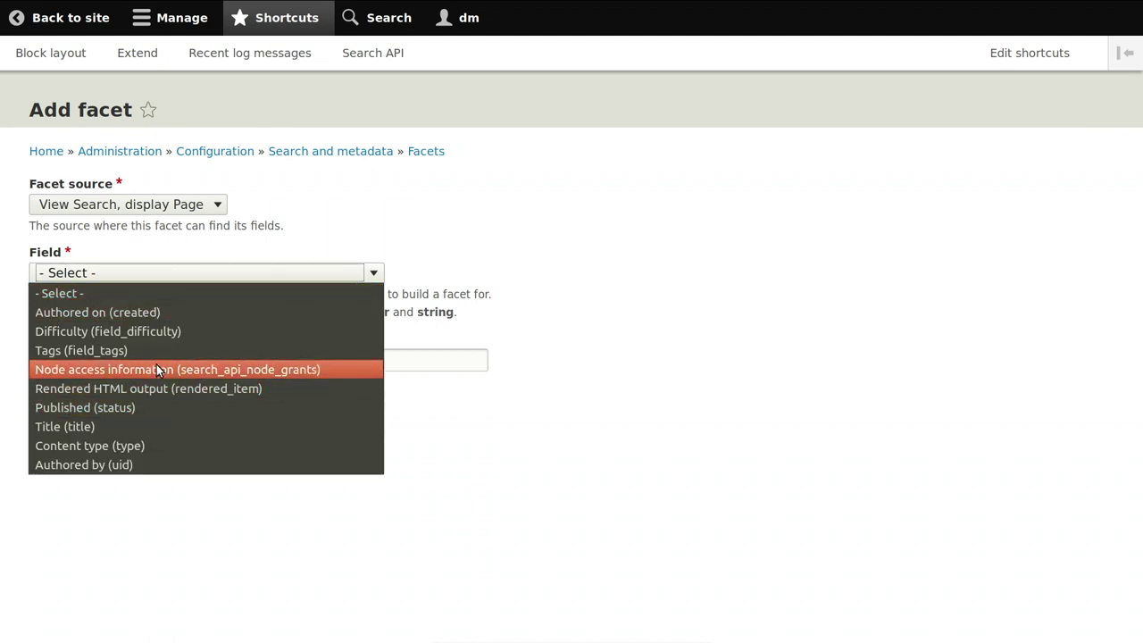
{"action": "left_click", "coordinate": [134, 446]}
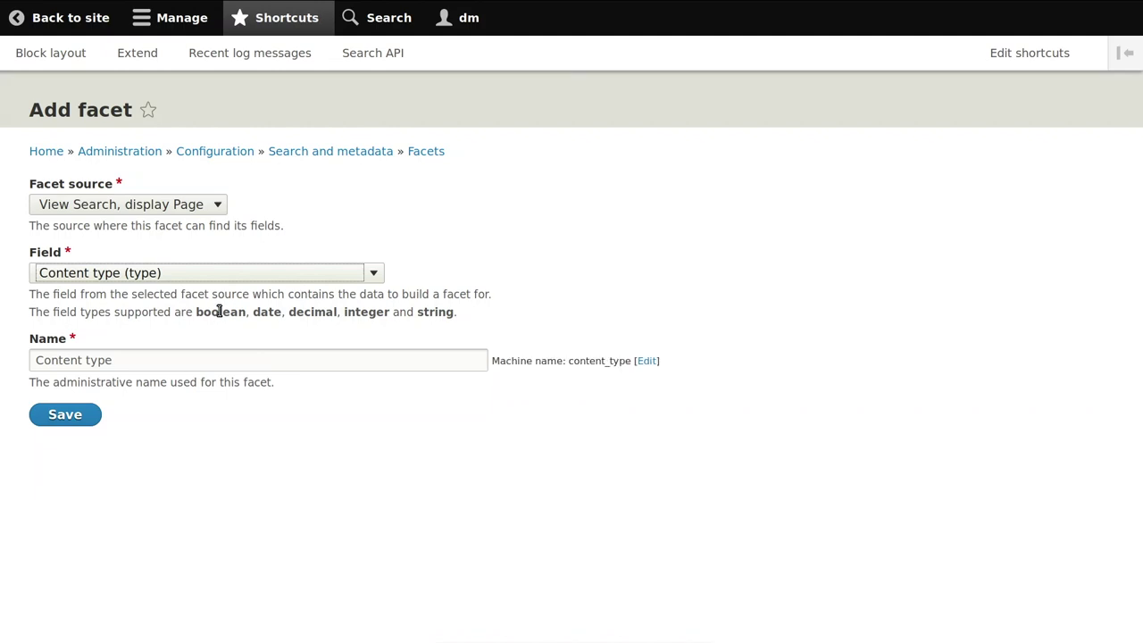
{"action": "left_click", "coordinate": [65, 417]}
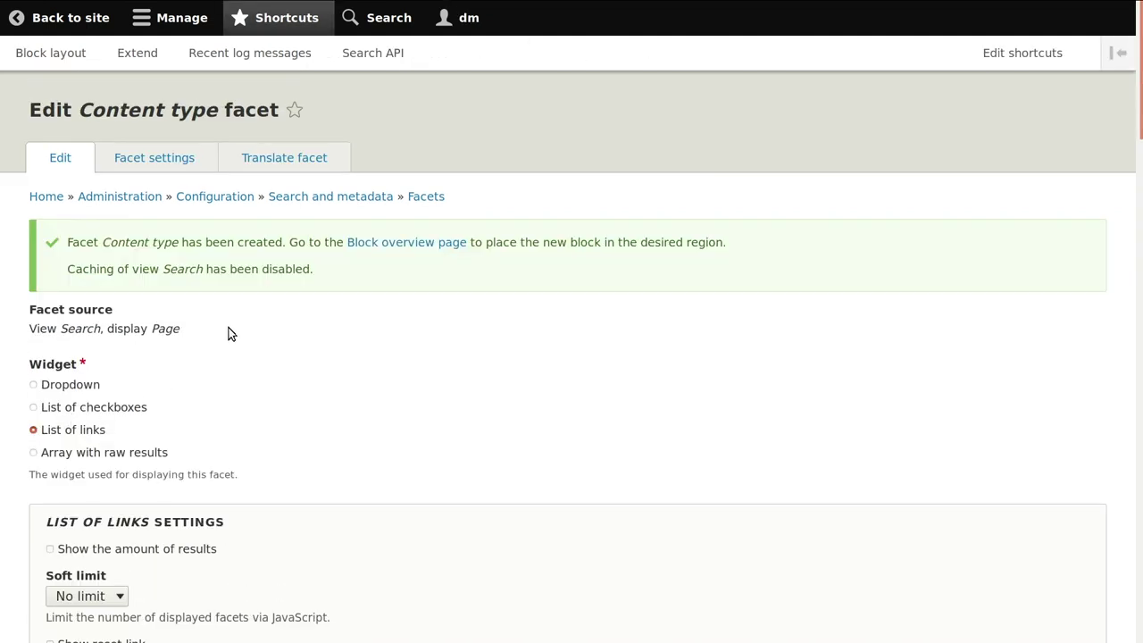
Enable showing the amount of results and transforming the entity ID to label for the Content type facet.
{"action": "scroll", "coordinate": [227, 333], "scroll_direction": "down", "scroll_amount": 3}
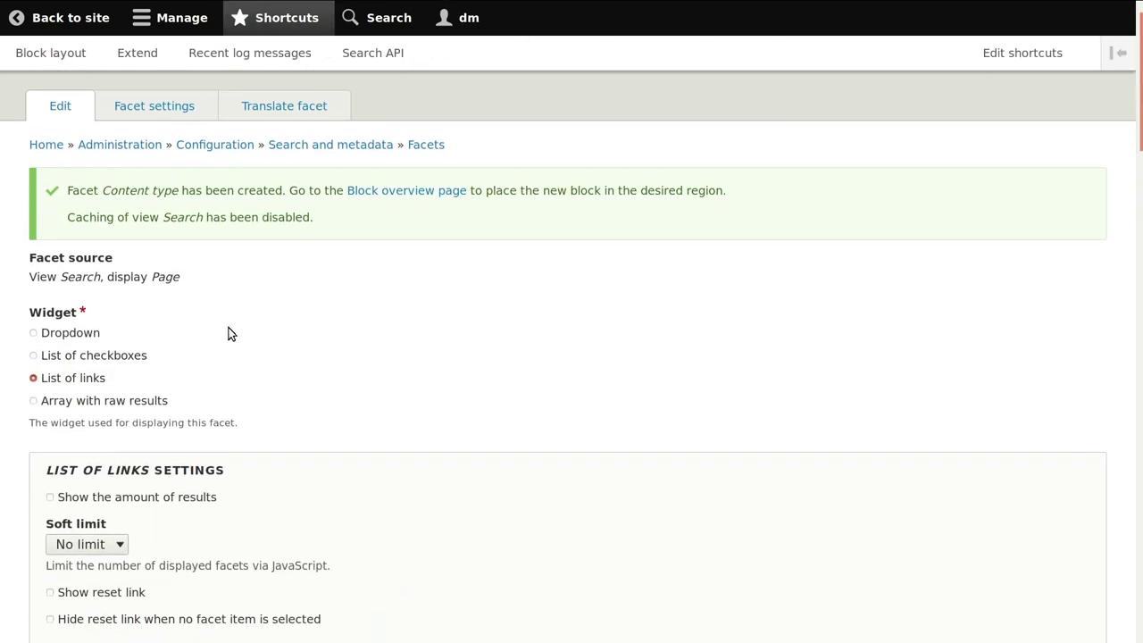
{"action": "scroll", "coordinate": [227, 333], "scroll_direction": "down", "scroll_amount": 4}
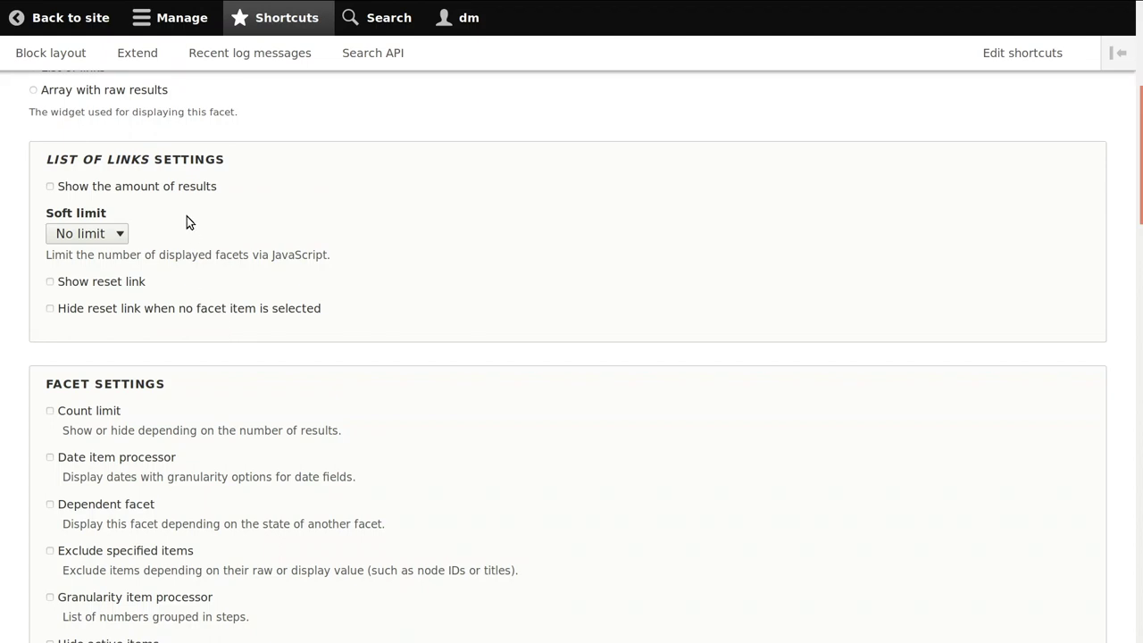
{"action": "left_click", "coordinate": [179, 186]}
{"action": "scroll", "coordinate": [197, 338], "scroll_direction": "down", "scroll_amount": 5}
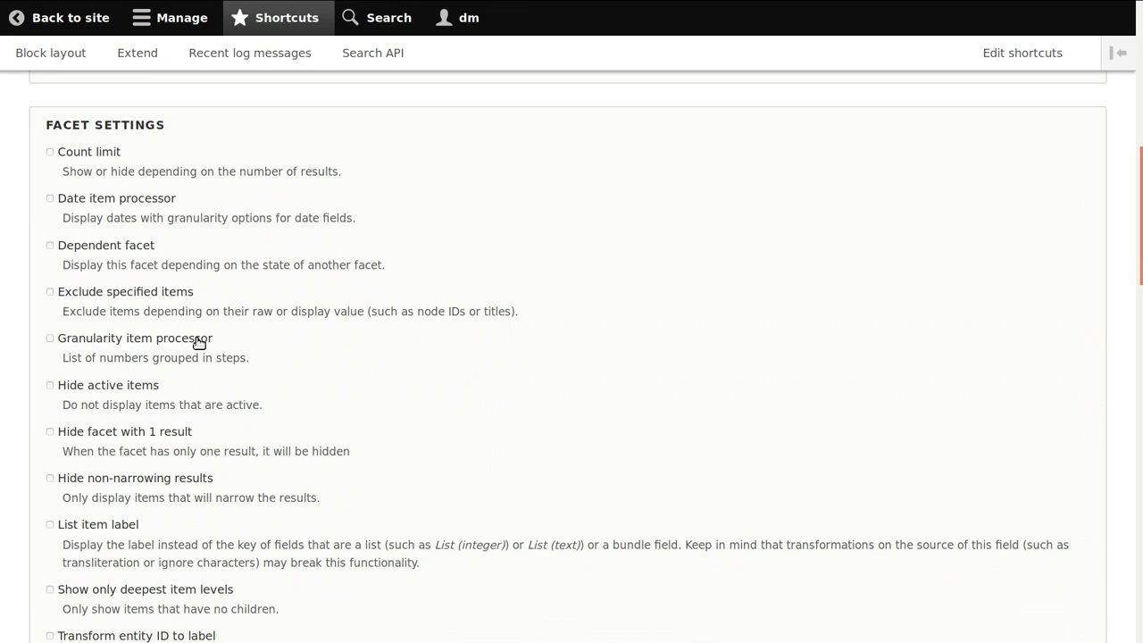
{"action": "scroll", "coordinate": [198, 342], "scroll_direction": "down", "scroll_amount": 5}
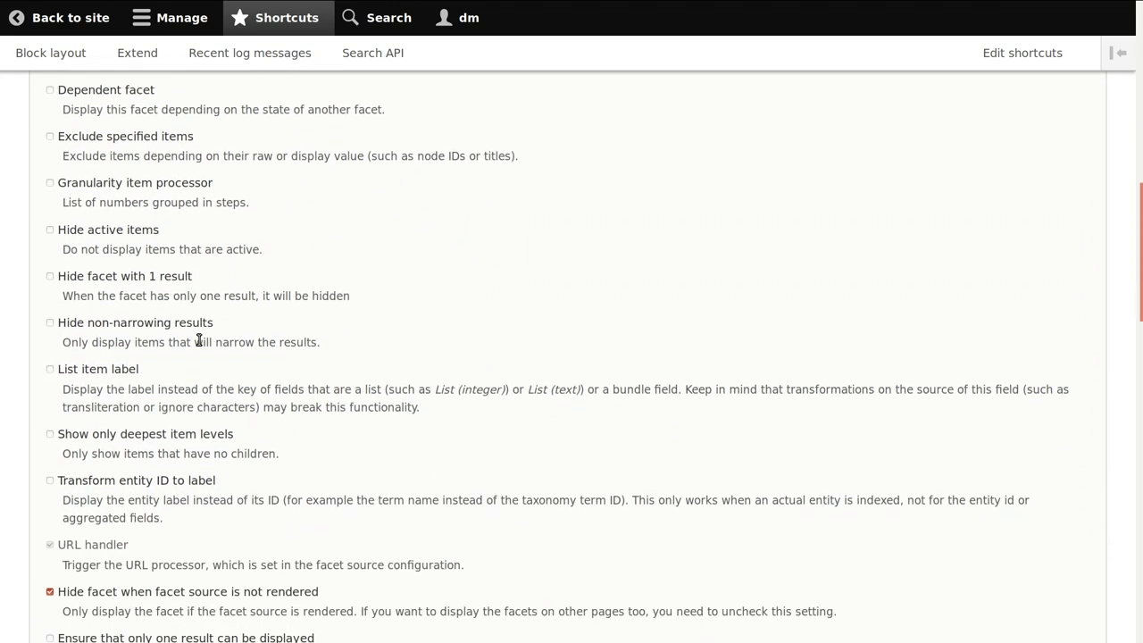
{"action": "scroll", "coordinate": [179, 341], "scroll_direction": "down", "scroll_amount": 1}
{"action": "left_click", "coordinate": [122, 327]}
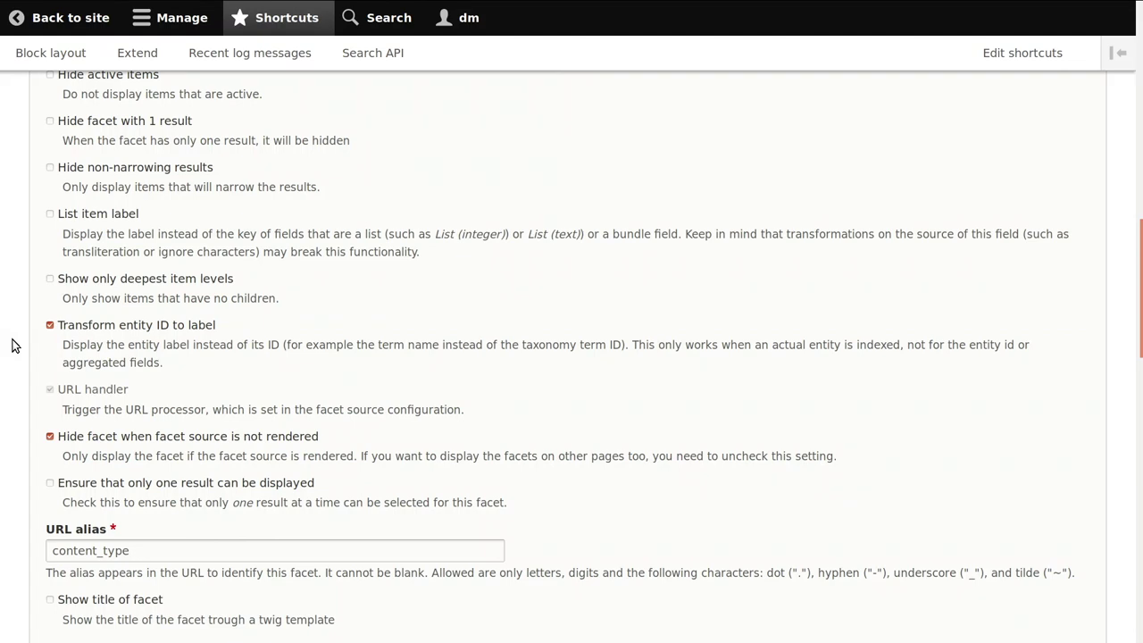
Set the Content type facet's operator to AND and save the facet.
{"action": "scroll", "coordinate": [12, 346], "scroll_direction": "down", "scroll_amount": 1}
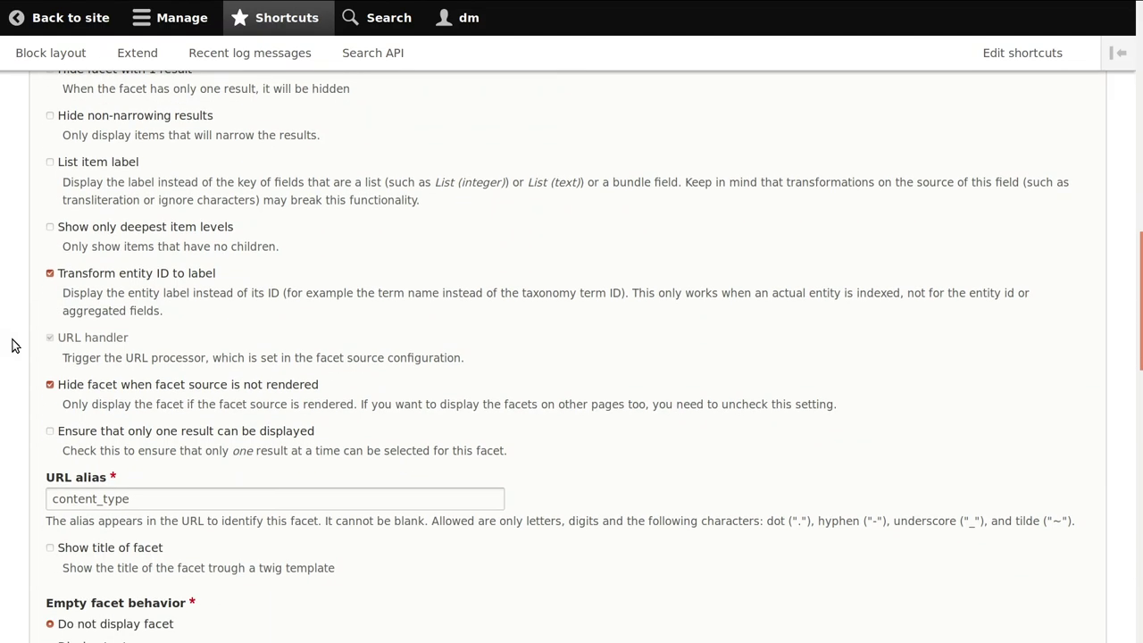
{"action": "scroll", "coordinate": [12, 346], "scroll_direction": "down", "scroll_amount": 5}
{"action": "left_click_drag", "start_coordinate": [13, 345], "coordinate": [14, 347]}
{"action": "left_click", "coordinate": [13, 348]}
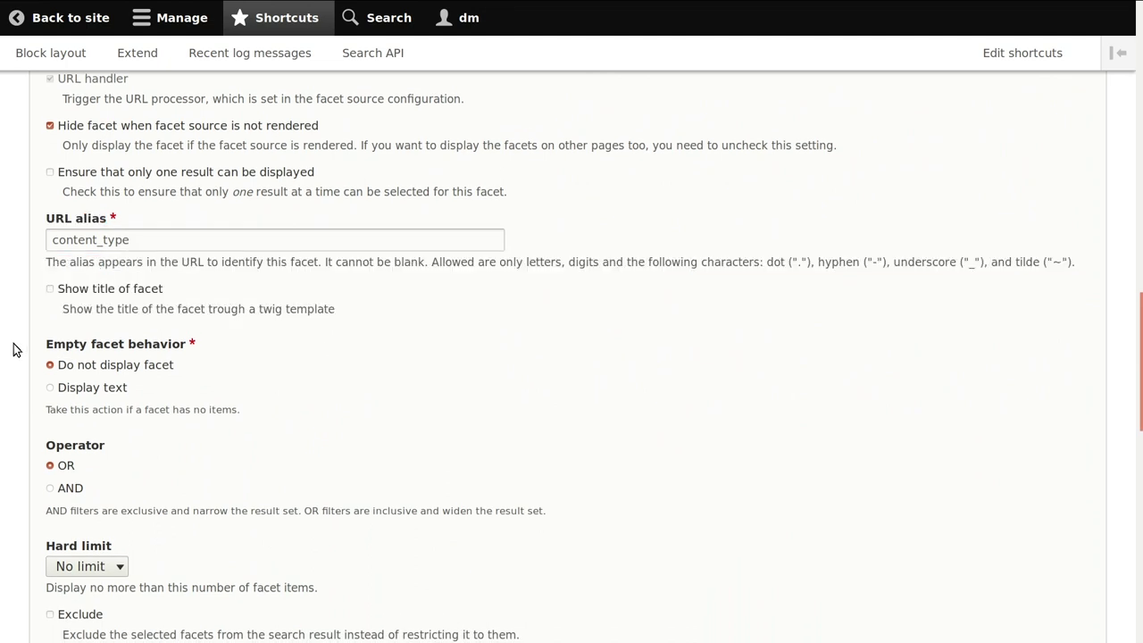
{"action": "scroll", "coordinate": [12, 349], "scroll_direction": "up", "scroll_amount": 3}
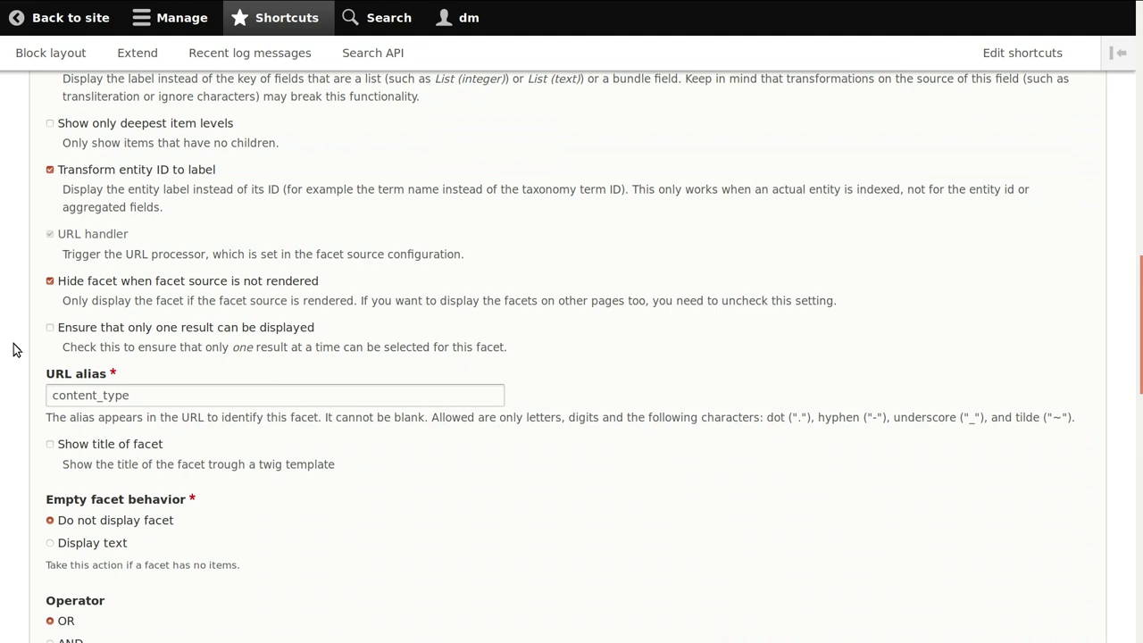
{"action": "scroll", "coordinate": [12, 349], "scroll_direction": "down", "scroll_amount": 5}
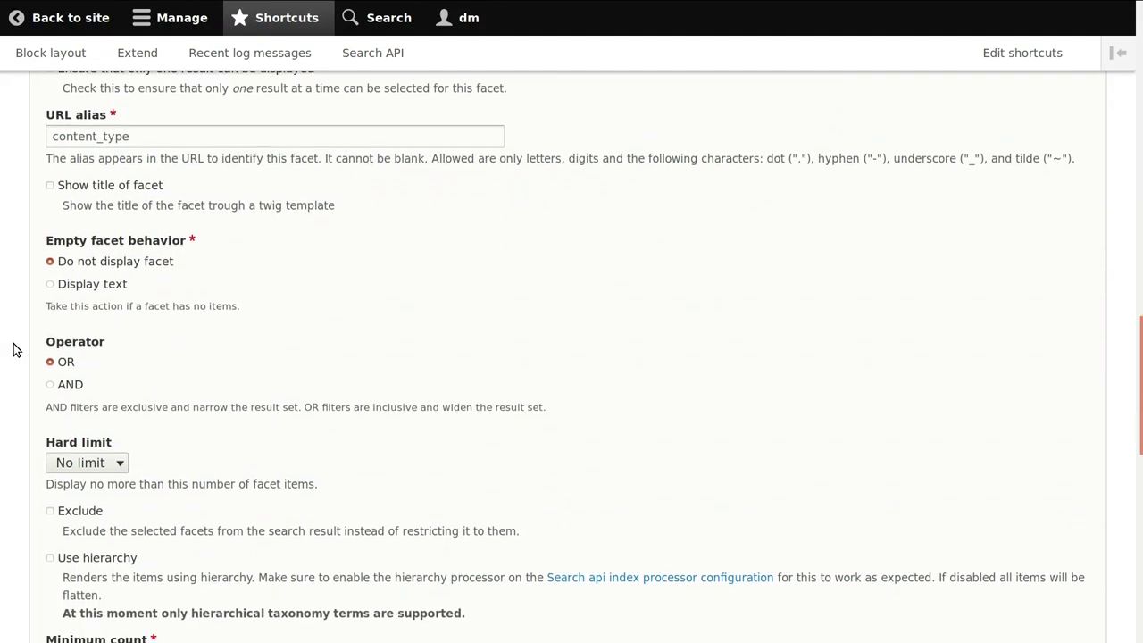
{"action": "scroll", "coordinate": [13, 348], "scroll_direction": "down", "scroll_amount": 1}
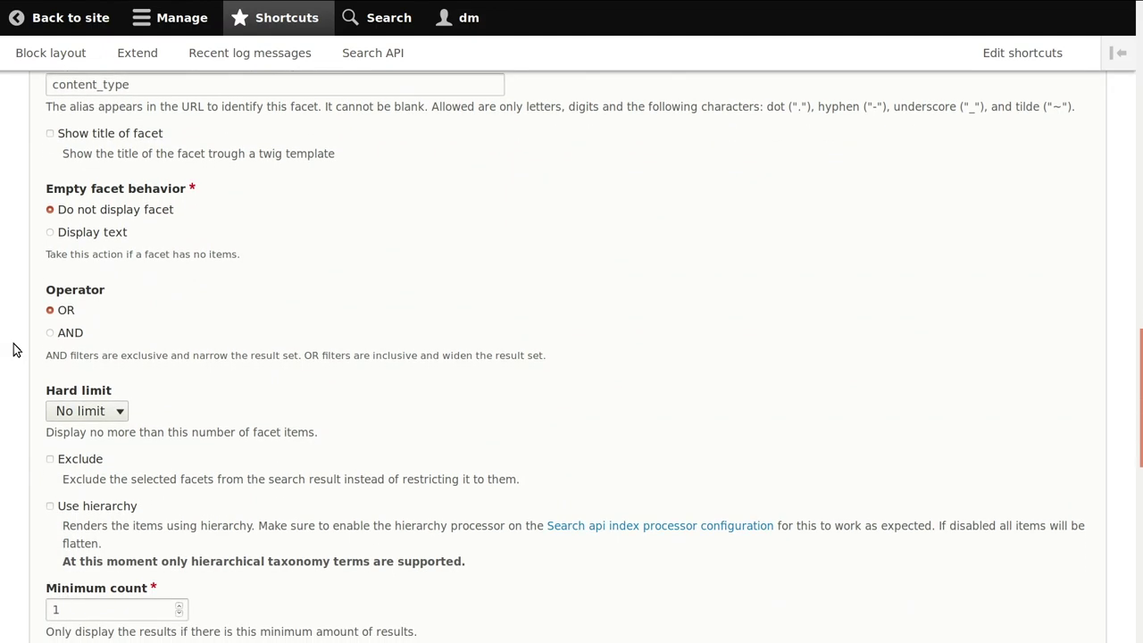
{"action": "left_click", "coordinate": [64, 336]}
{"action": "scroll", "coordinate": [3, 357], "scroll_direction": "down", "scroll_amount": 4}
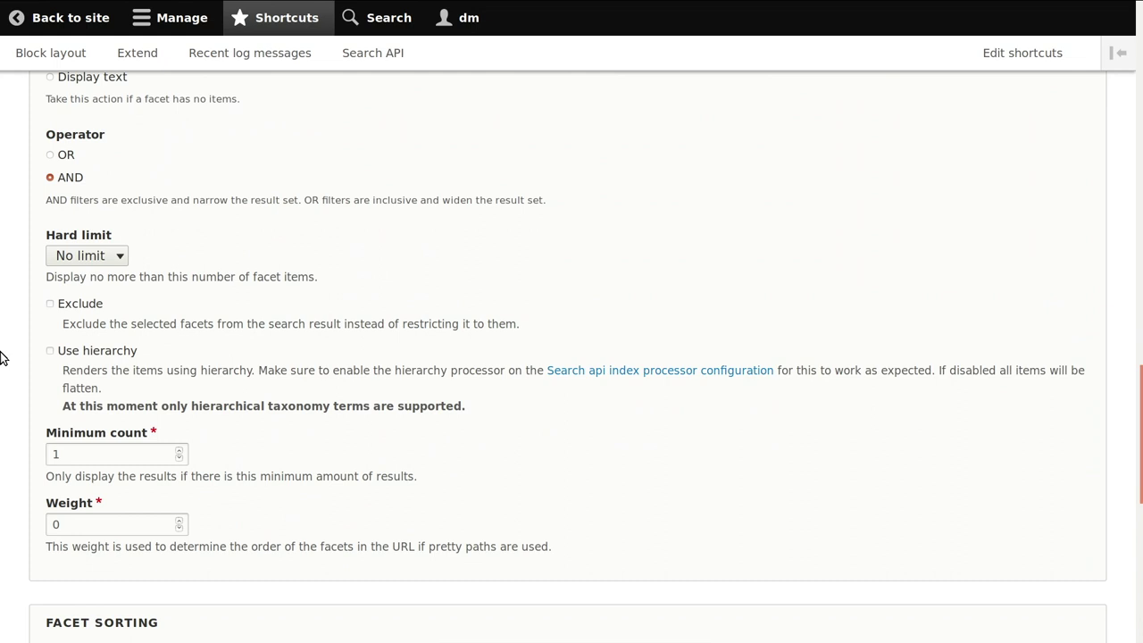
{"action": "scroll", "coordinate": [2, 357], "scroll_direction": "down", "scroll_amount": 4}
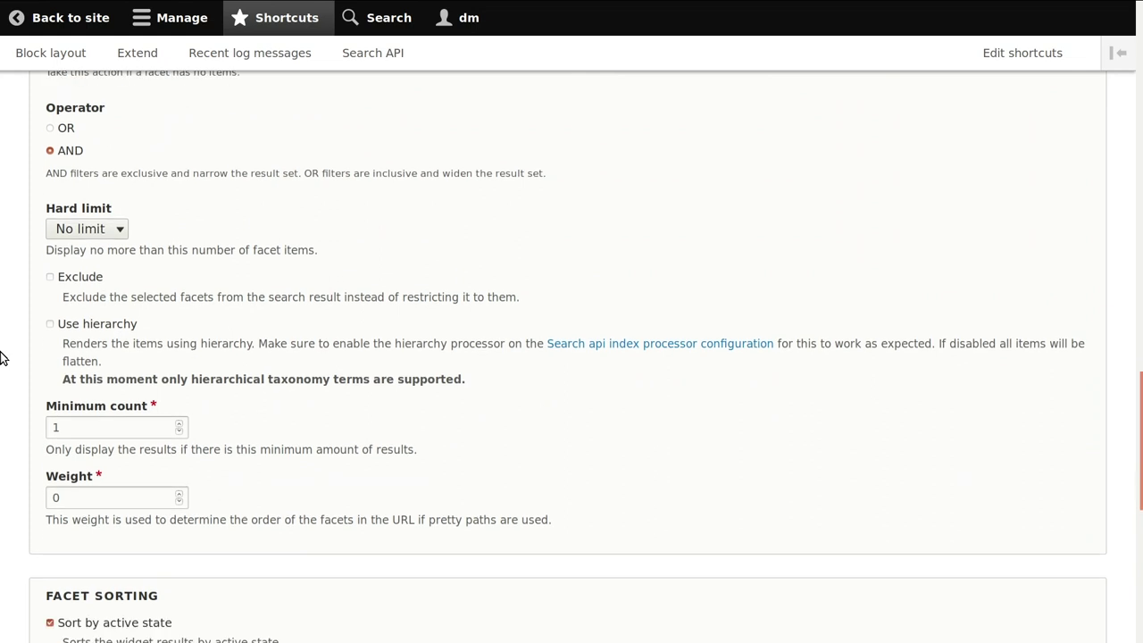
{"action": "scroll", "coordinate": [2, 357], "scroll_direction": "down", "scroll_amount": 11}
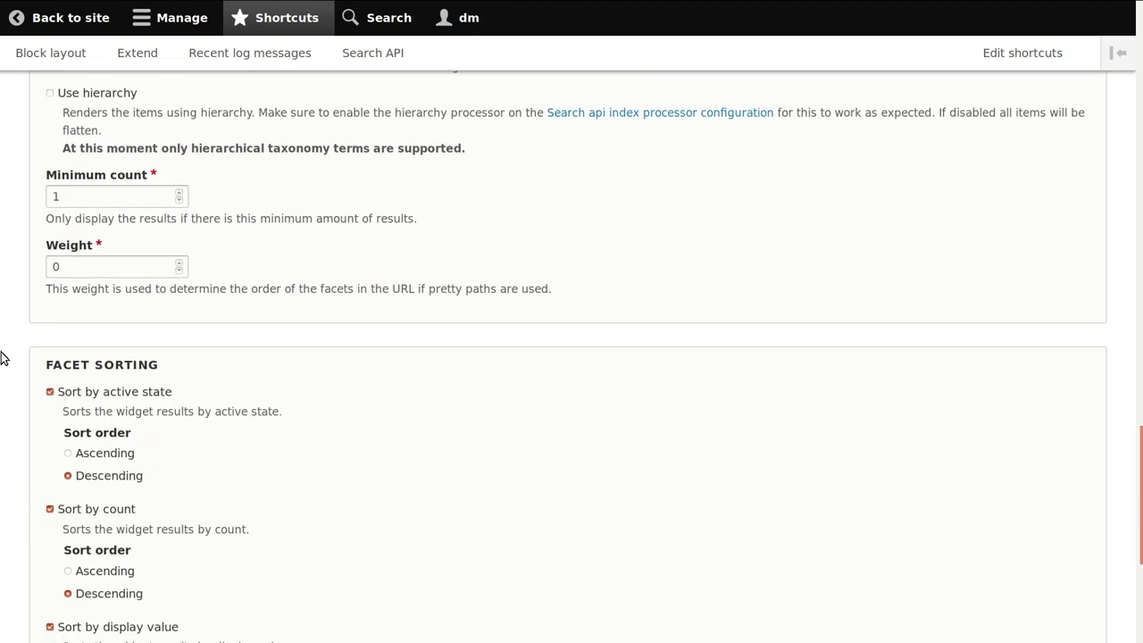
{"action": "left_click", "coordinate": [62, 551]}
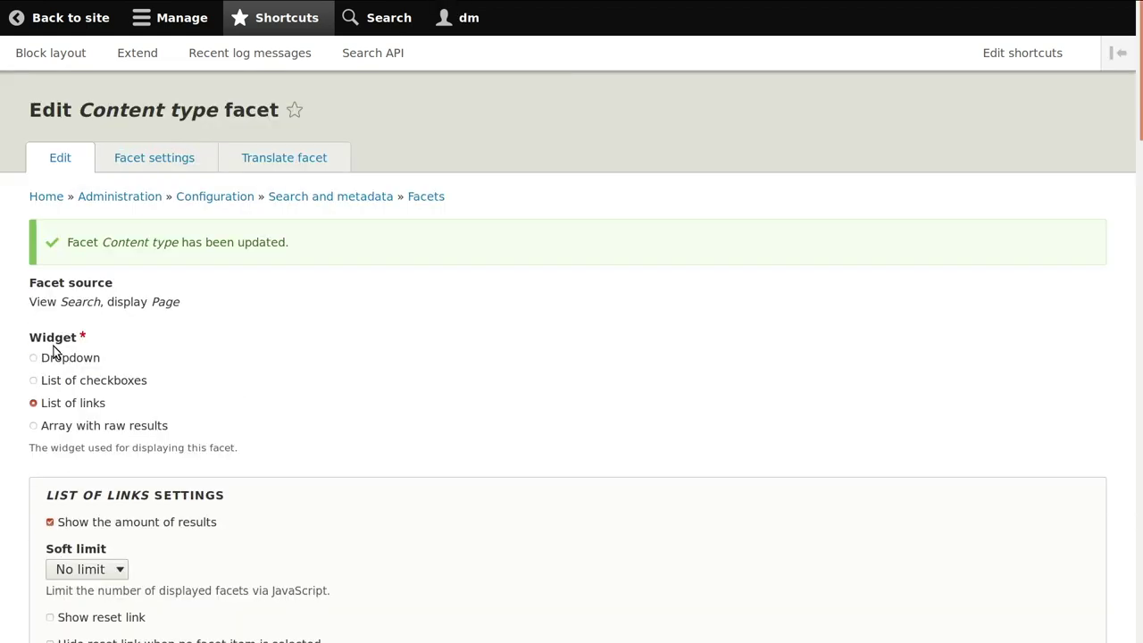
Create a second facet for the Tags (field_tags) field with View Search, display Page as its source.
{"action": "left_click", "coordinate": [416, 199]}
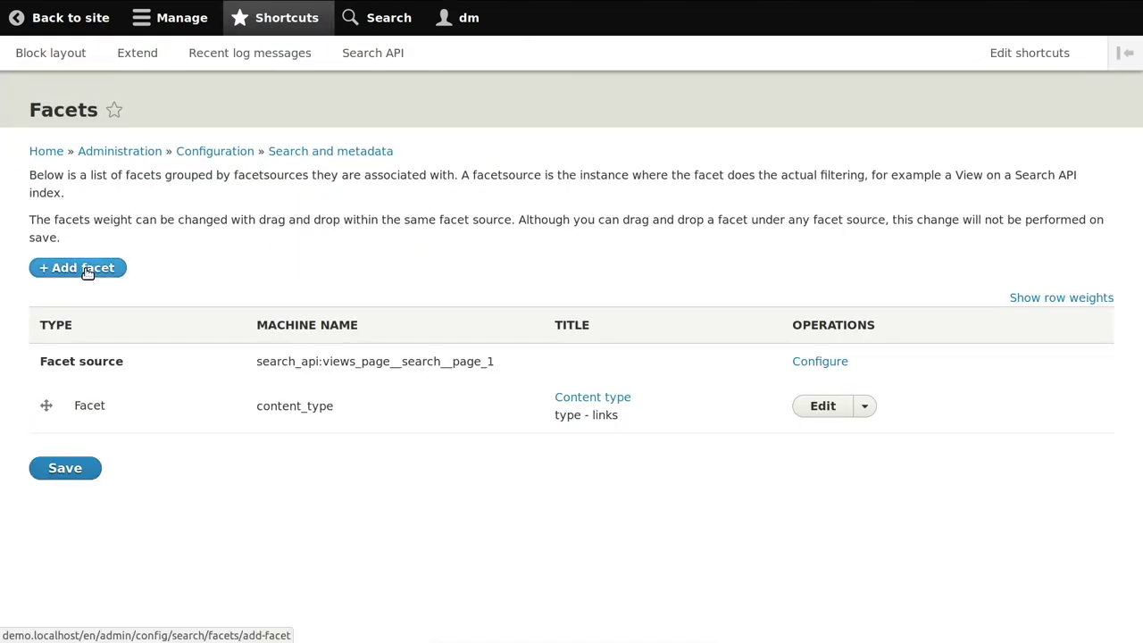
{"action": "left_click", "coordinate": [86, 270]}
{"action": "left_click", "coordinate": [108, 205]}
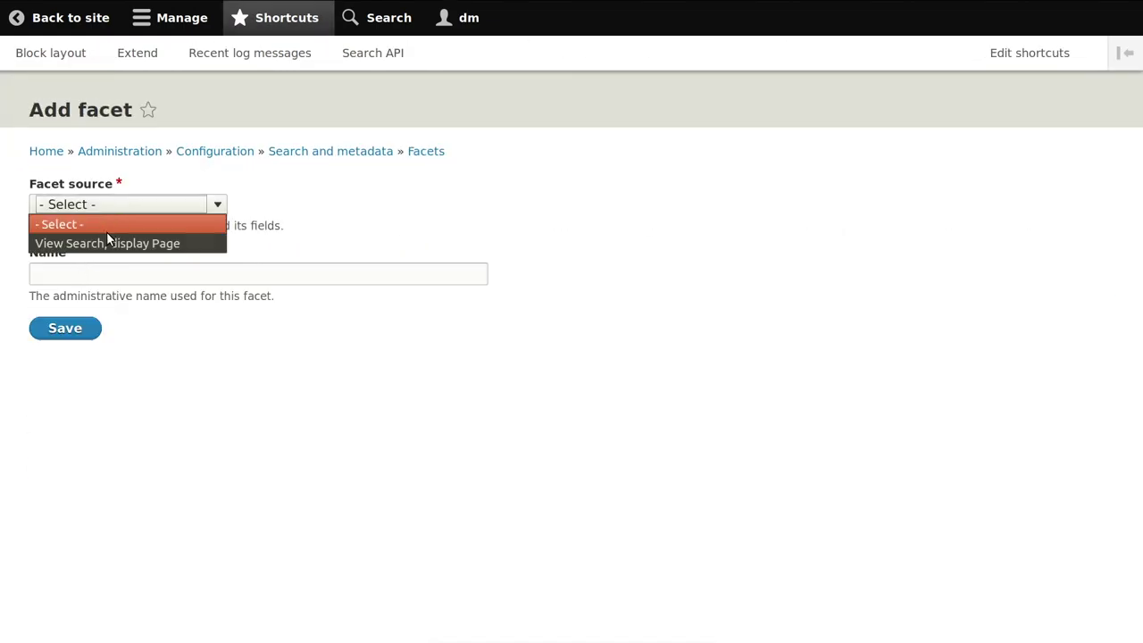
{"action": "left_click", "coordinate": [105, 243]}
{"action": "left_click", "coordinate": [104, 277]}
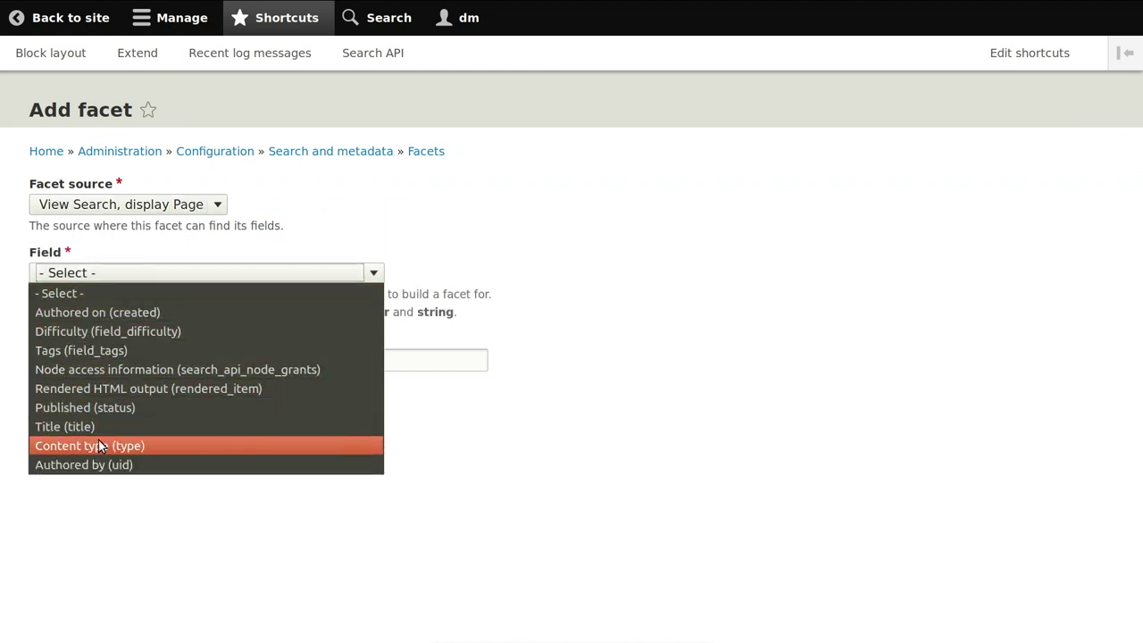
{"action": "left_click", "coordinate": [104, 352]}
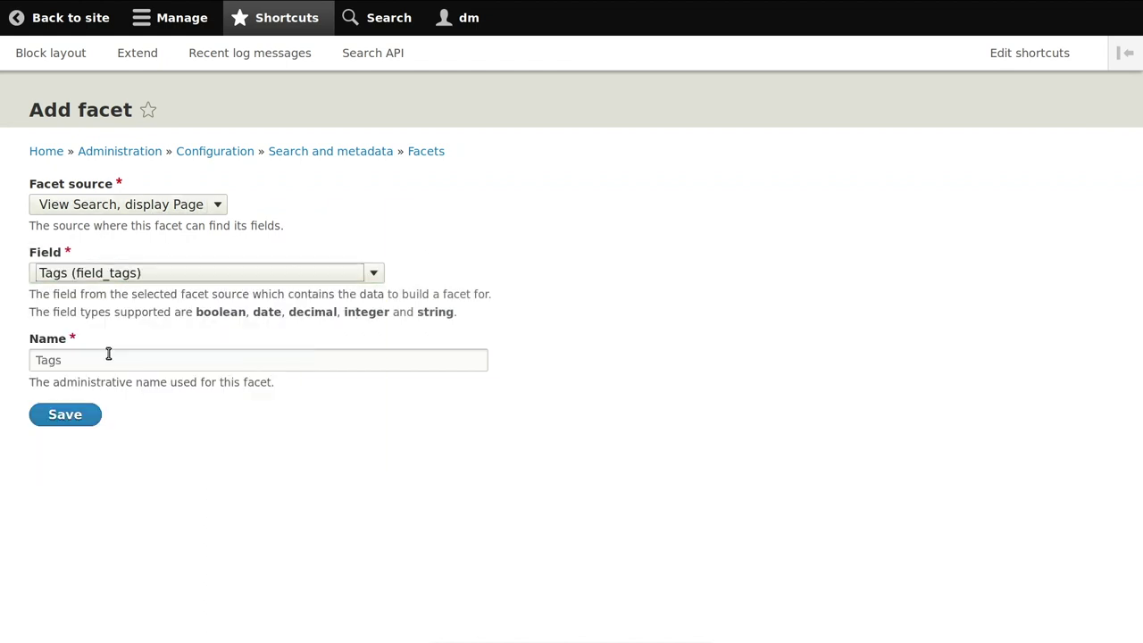
{"action": "left_click", "coordinate": [75, 420]}
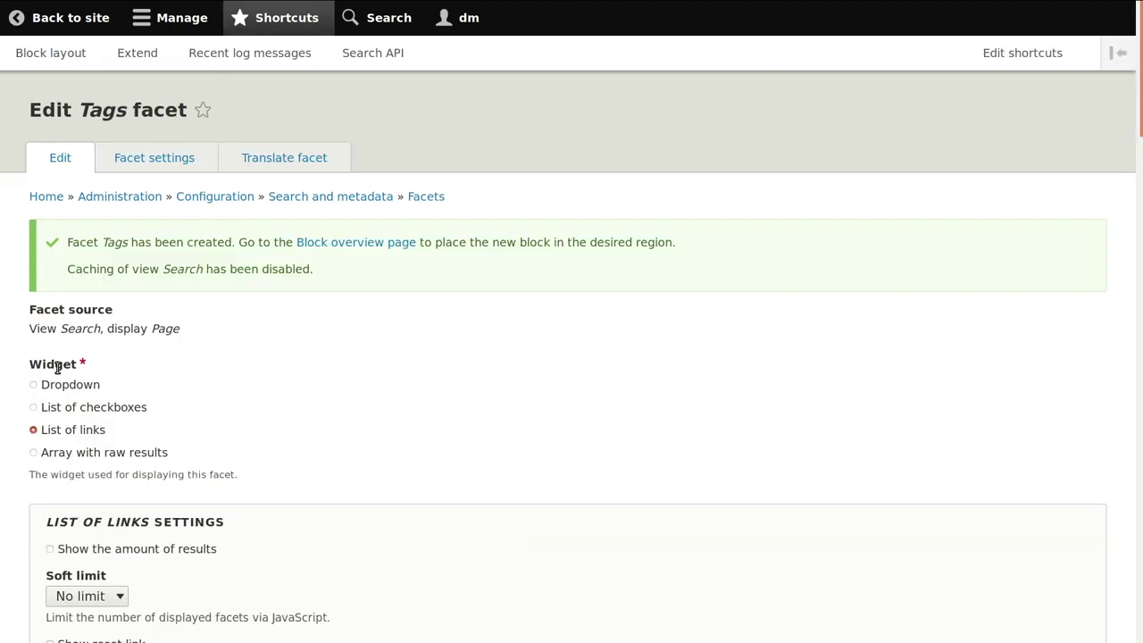
Set the Tags facet's widget to List of checkboxes, showing the amount of results with a soft limit of 5.
{"action": "left_click", "coordinate": [63, 407]}
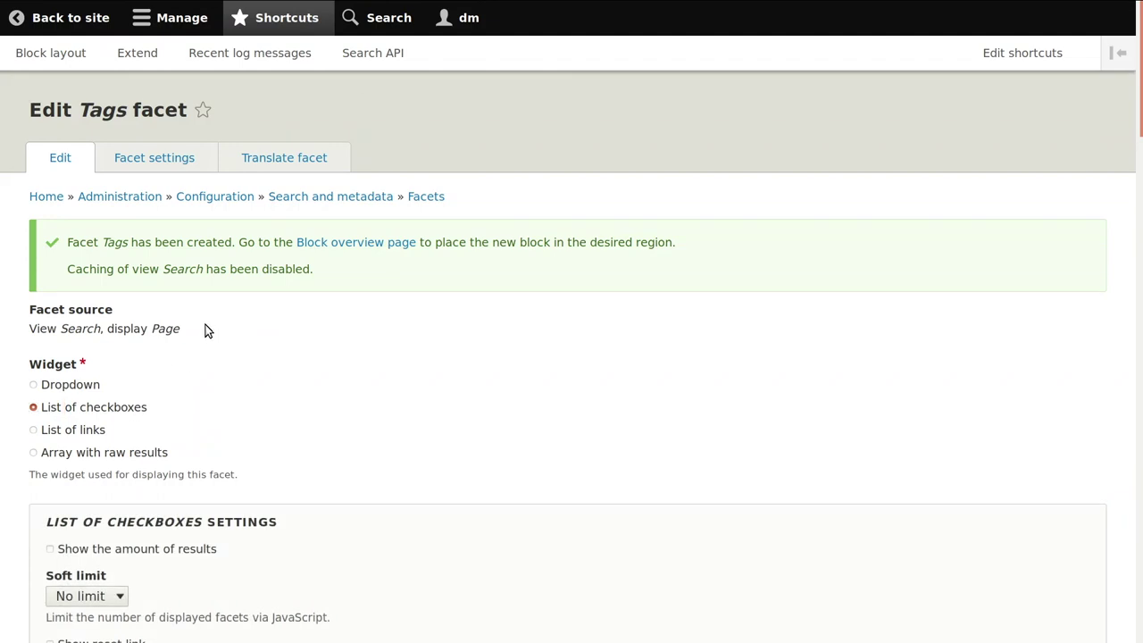
{"action": "scroll", "coordinate": [205, 331], "scroll_direction": "down", "scroll_amount": 5}
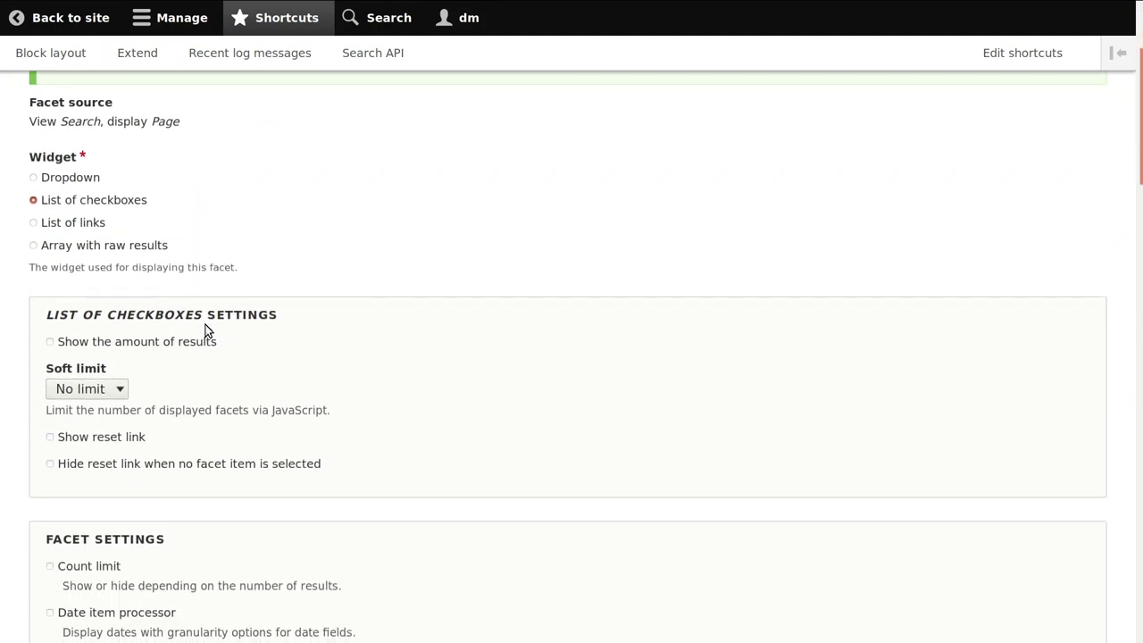
{"action": "scroll", "coordinate": [204, 331], "scroll_direction": "down", "scroll_amount": 1}
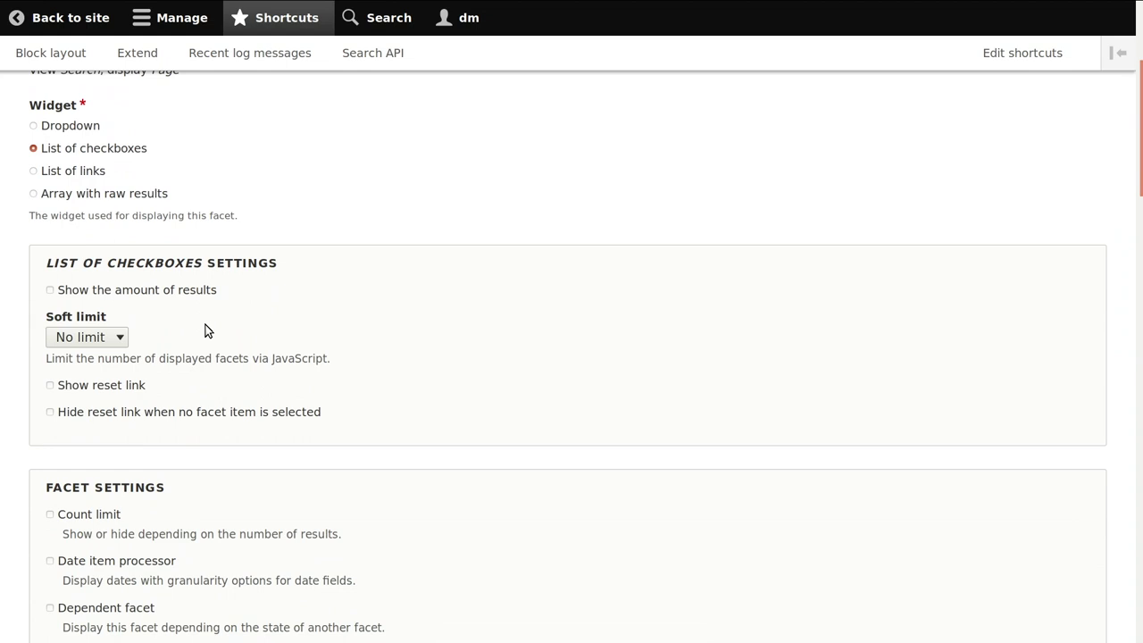
{"action": "left_click", "coordinate": [169, 288]}
{"action": "left_click", "coordinate": [89, 338]}
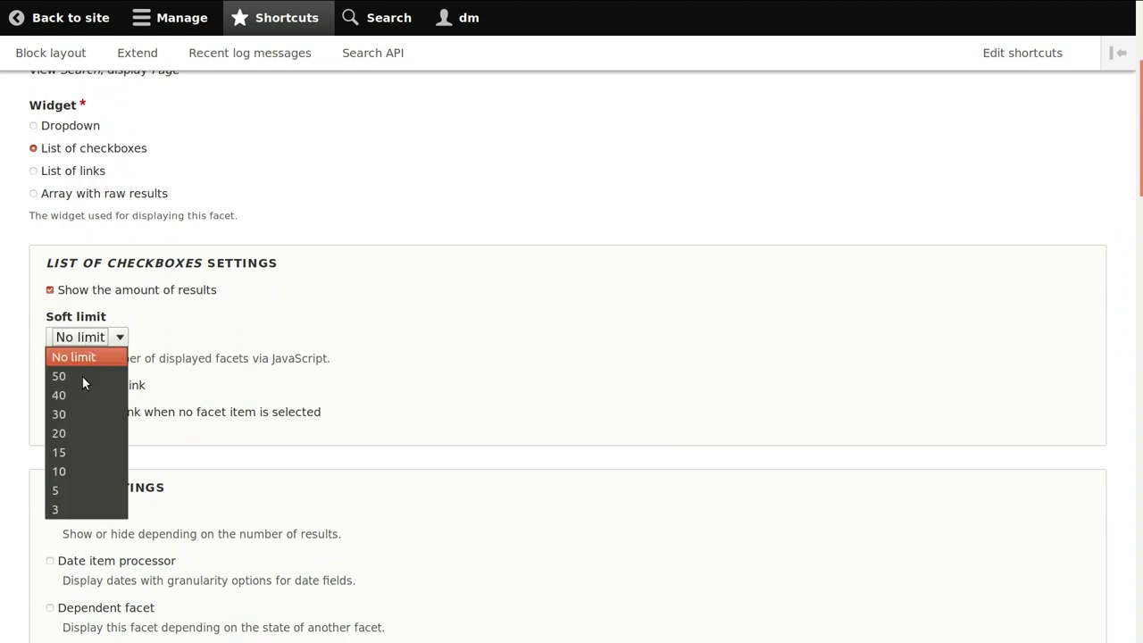
{"action": "left_click", "coordinate": [71, 490]}
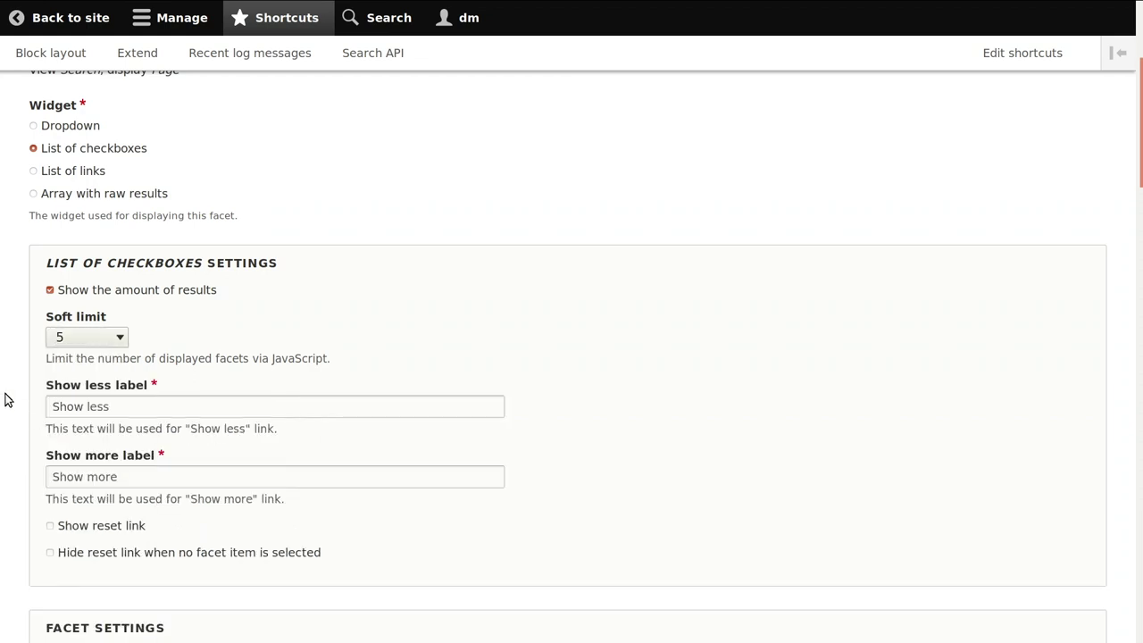
{"action": "scroll", "coordinate": [7, 402], "scroll_direction": "down", "scroll_amount": 7}
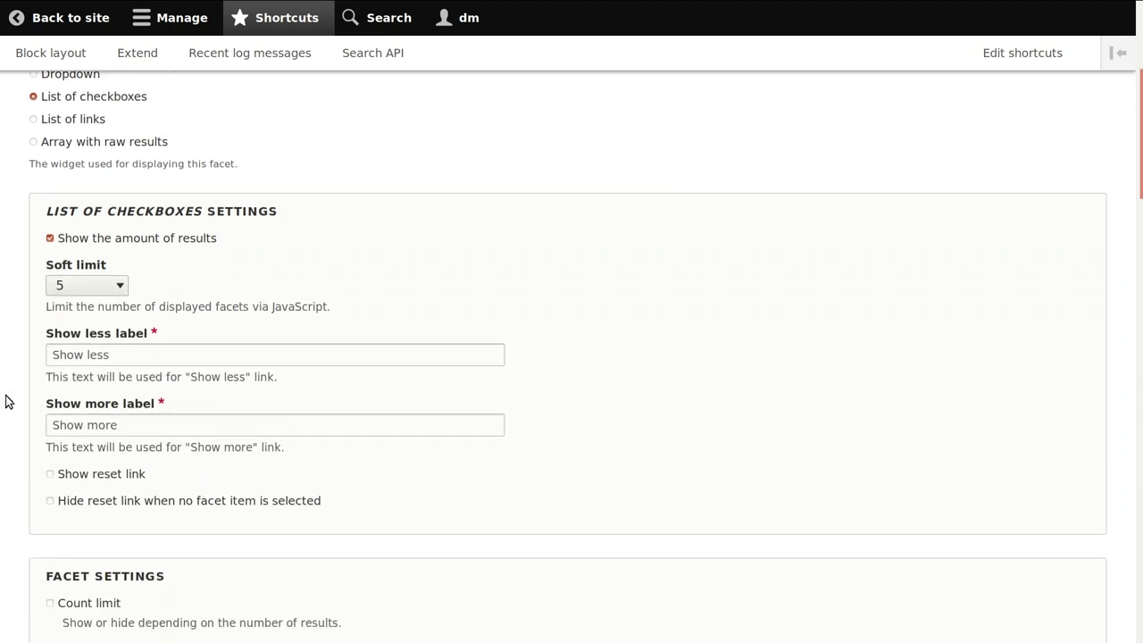
Enable transforming the entity ID to label for the Tags facet and save the facet.
{"action": "scroll", "coordinate": [7, 401], "scroll_direction": "down", "scroll_amount": 7}
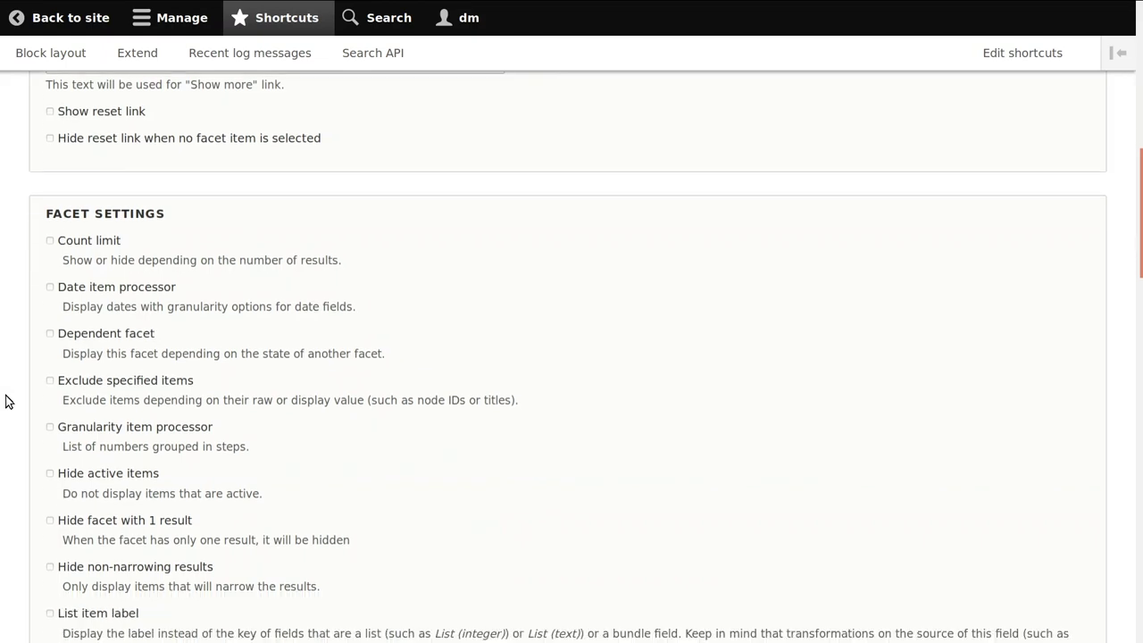
{"action": "scroll", "coordinate": [7, 402], "scroll_direction": "down", "scroll_amount": 1}
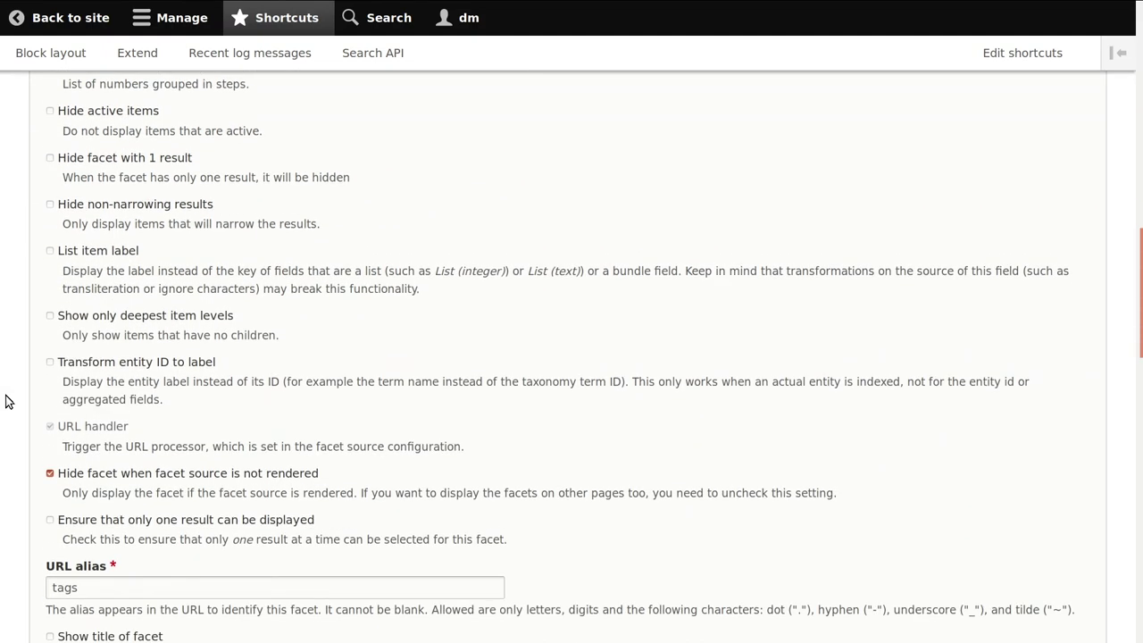
{"action": "left_click", "coordinate": [125, 365]}
{"action": "scroll", "coordinate": [14, 377], "scroll_direction": "down", "scroll_amount": 5}
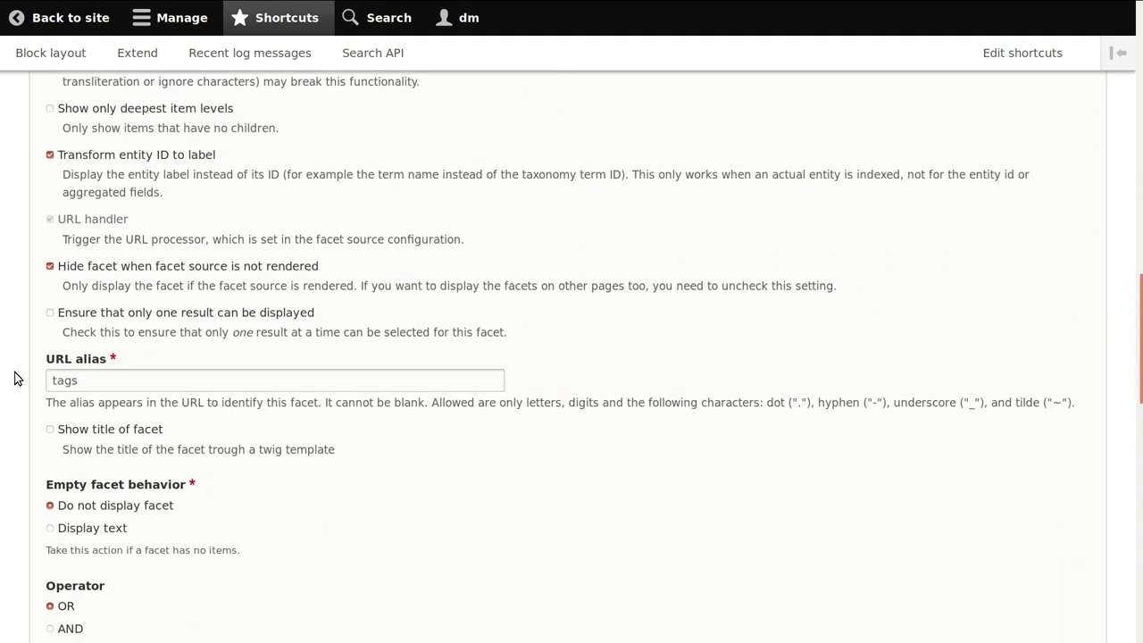
{"action": "scroll", "coordinate": [14, 377], "scroll_direction": "down", "scroll_amount": 3}
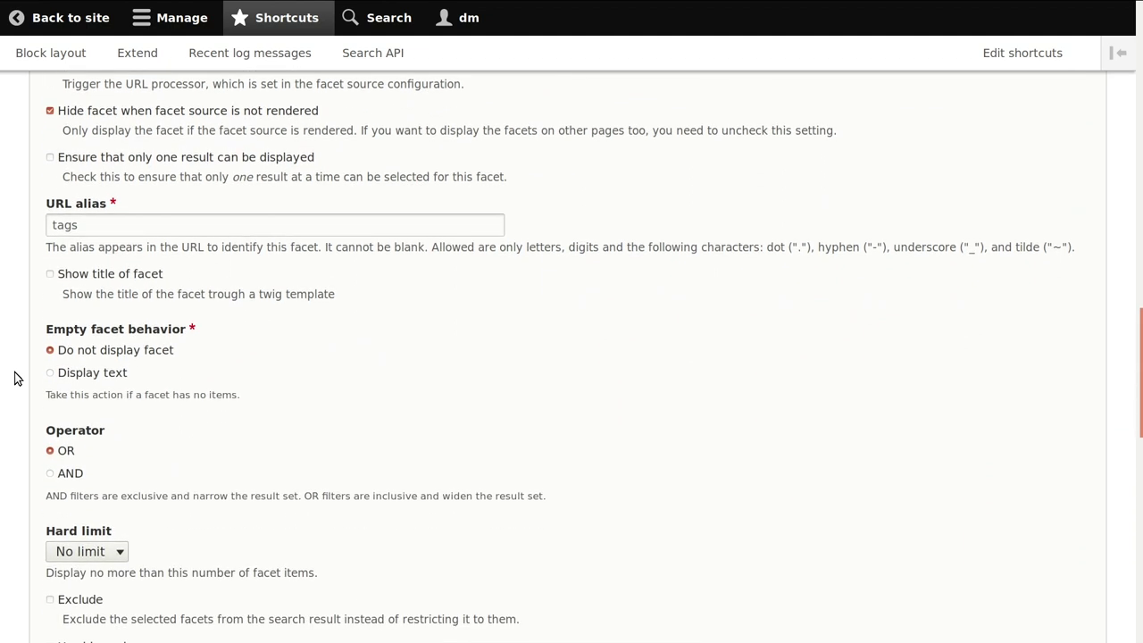
{"action": "scroll", "coordinate": [15, 378], "scroll_direction": "down", "scroll_amount": 1}
{"action": "scroll", "coordinate": [14, 378], "scroll_direction": "down", "scroll_amount": 2}
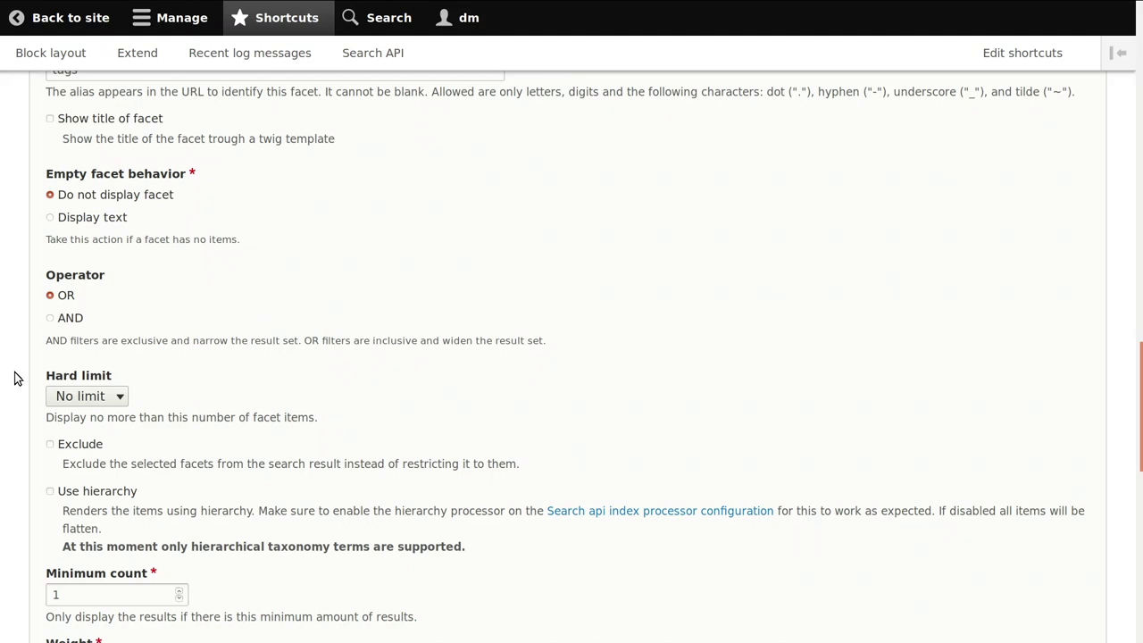
{"action": "scroll", "coordinate": [14, 378], "scroll_direction": "down", "scroll_amount": 1}
{"action": "left_click", "coordinate": [105, 347]}
{"action": "left_click", "coordinate": [105, 347]}
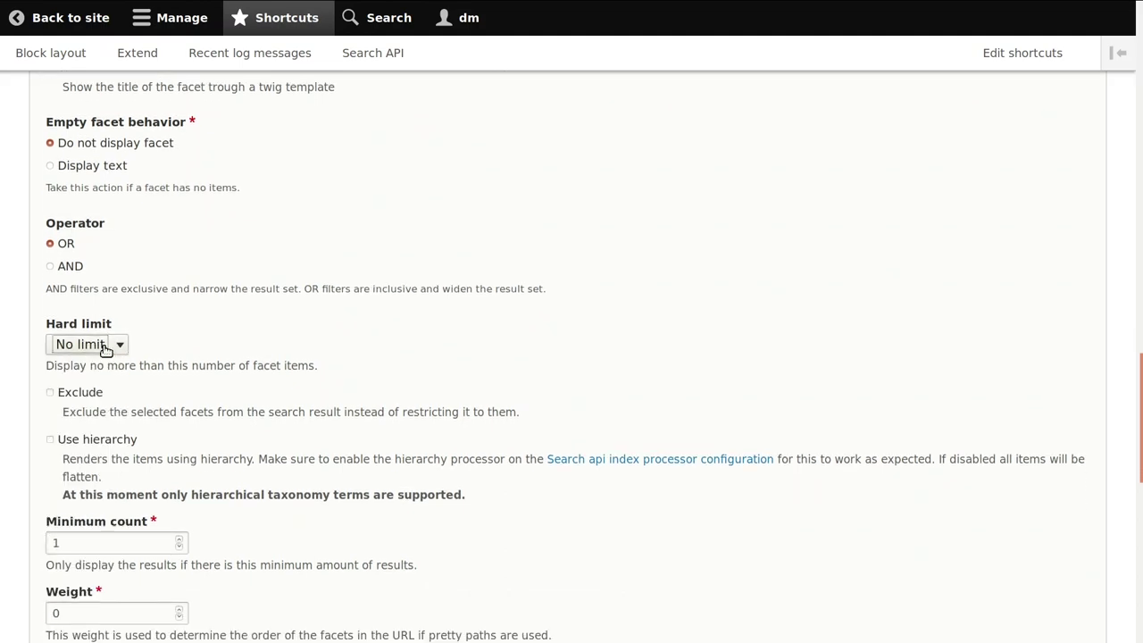
{"action": "left_click", "coordinate": [25, 357]}
{"action": "scroll", "coordinate": [24, 356], "scroll_direction": "down", "scroll_amount": 14}
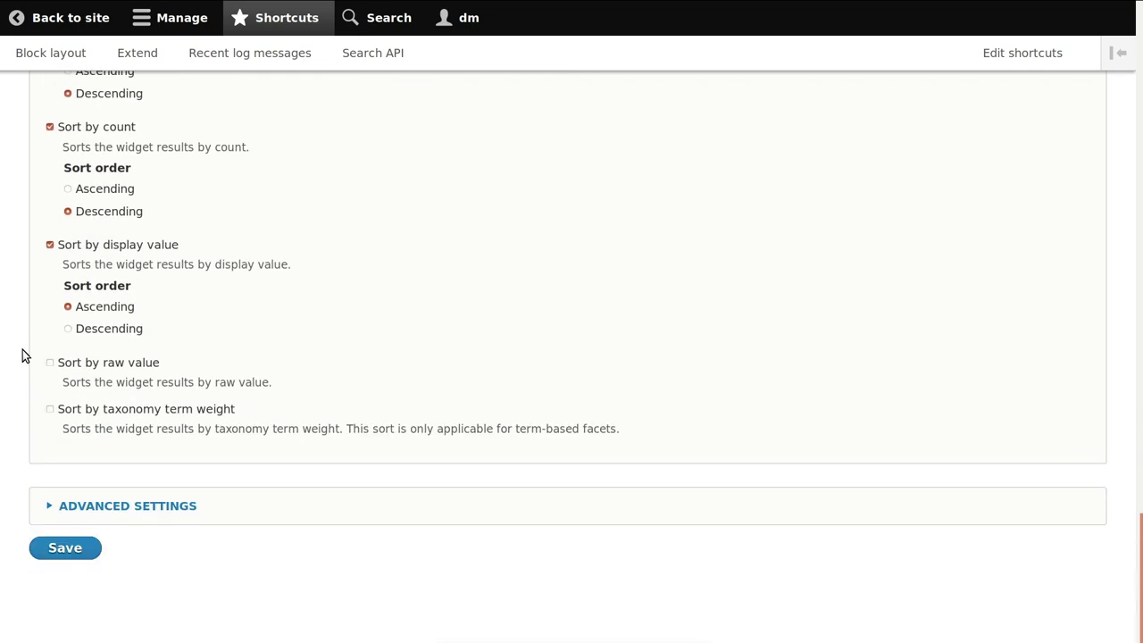
{"action": "left_click", "coordinate": [66, 546]}
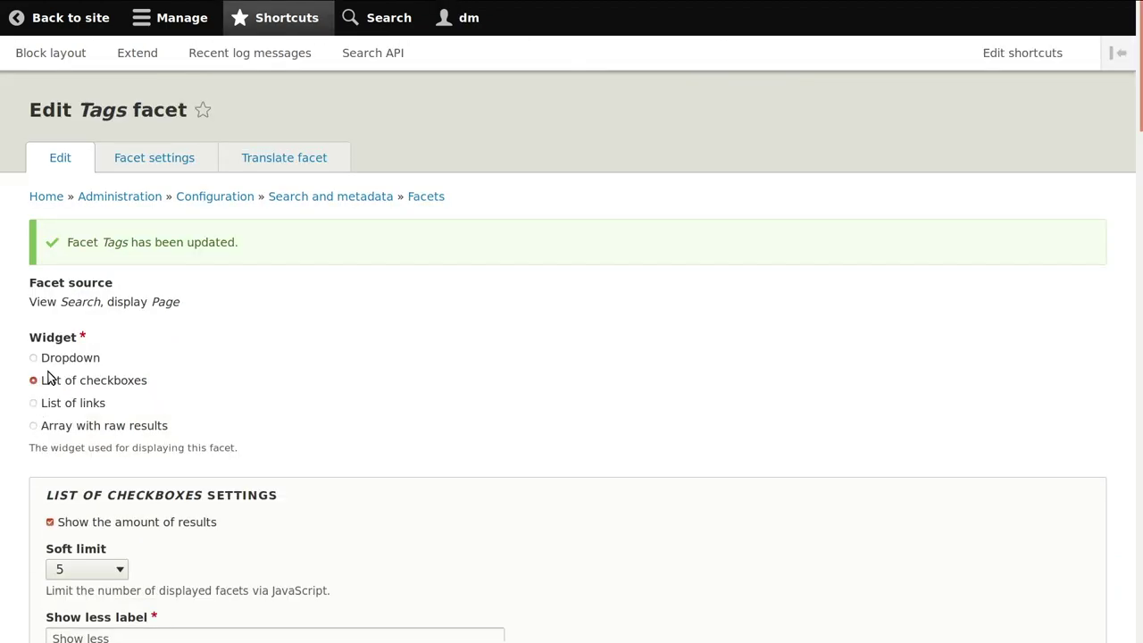
Create a third facet for the Difficulty (field_difficulty) field with View Search, display Page as its source.
{"action": "left_click", "coordinate": [423, 198]}
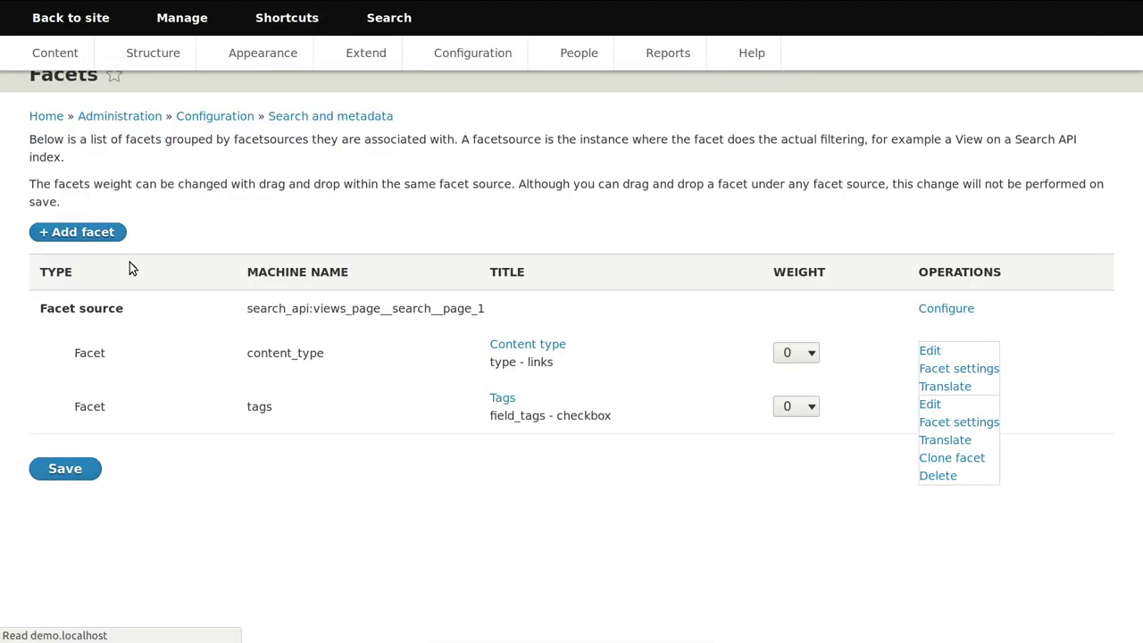
{"action": "left_click", "coordinate": [127, 264]}
{"action": "left_click", "coordinate": [130, 213]}
{"action": "left_click", "coordinate": [117, 243]}
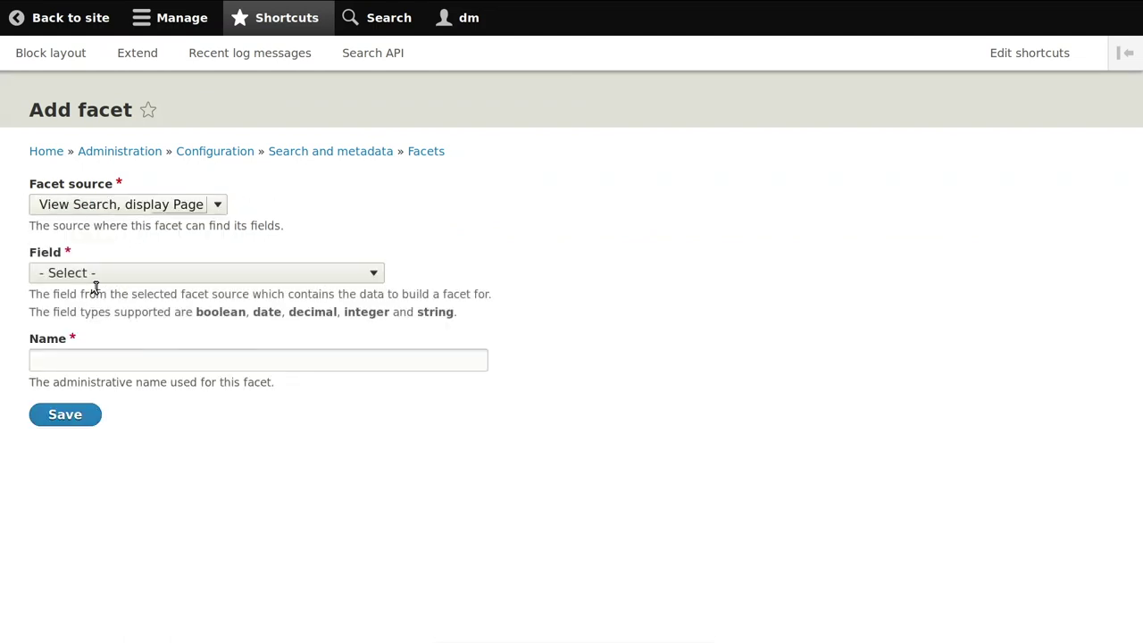
{"action": "left_click", "coordinate": [110, 277]}
{"action": "left_click", "coordinate": [100, 333]}
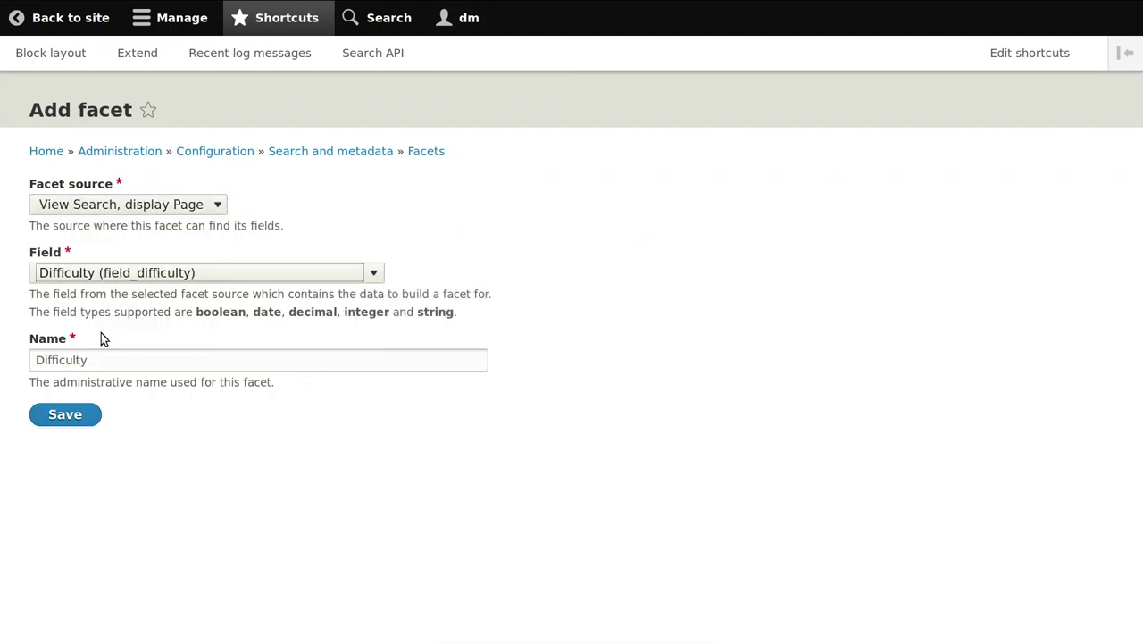
{"action": "left_click", "coordinate": [73, 414]}
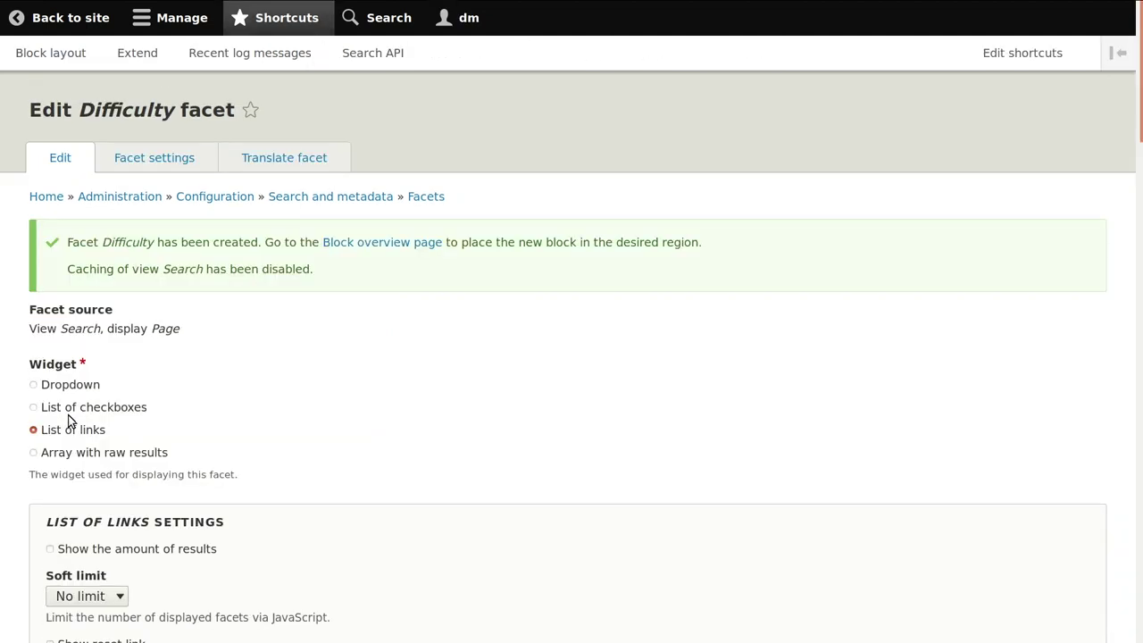
Set the Difficulty facet's widget to List of checkboxes and show the amount of results.
{"action": "left_click", "coordinate": [84, 406]}
{"action": "triple_click", "coordinate": [225, 324]}
{"action": "scroll", "coordinate": [224, 327], "scroll_direction": "down", "scroll_amount": 3}
{"action": "scroll", "coordinate": [224, 327], "scroll_direction": "down", "scroll_amount": 2}
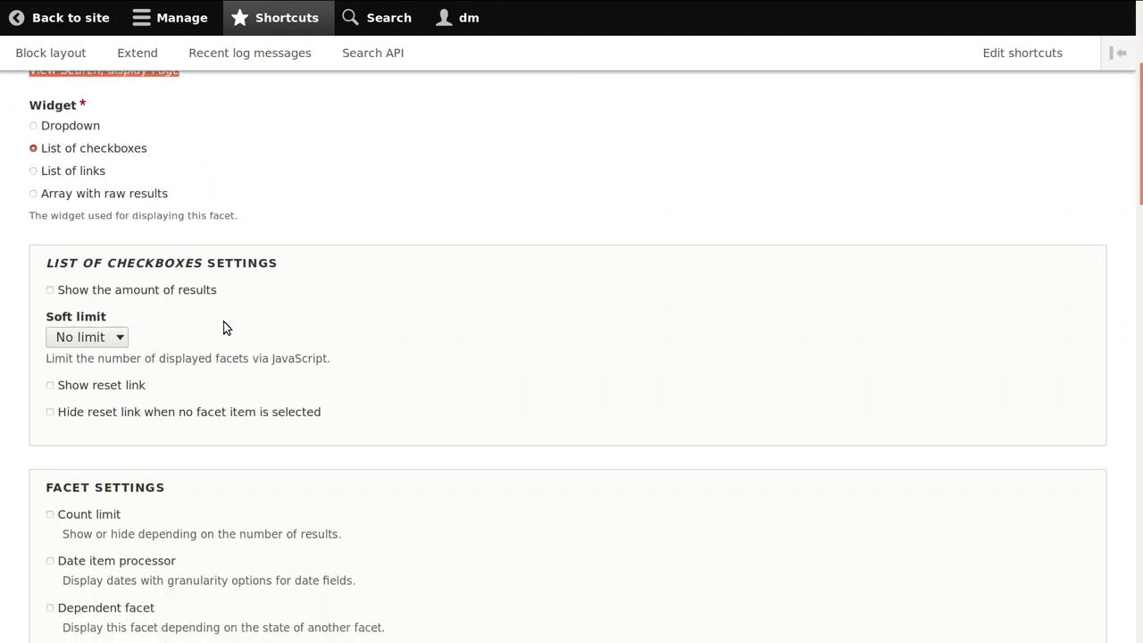
{"action": "left_click", "coordinate": [166, 293]}
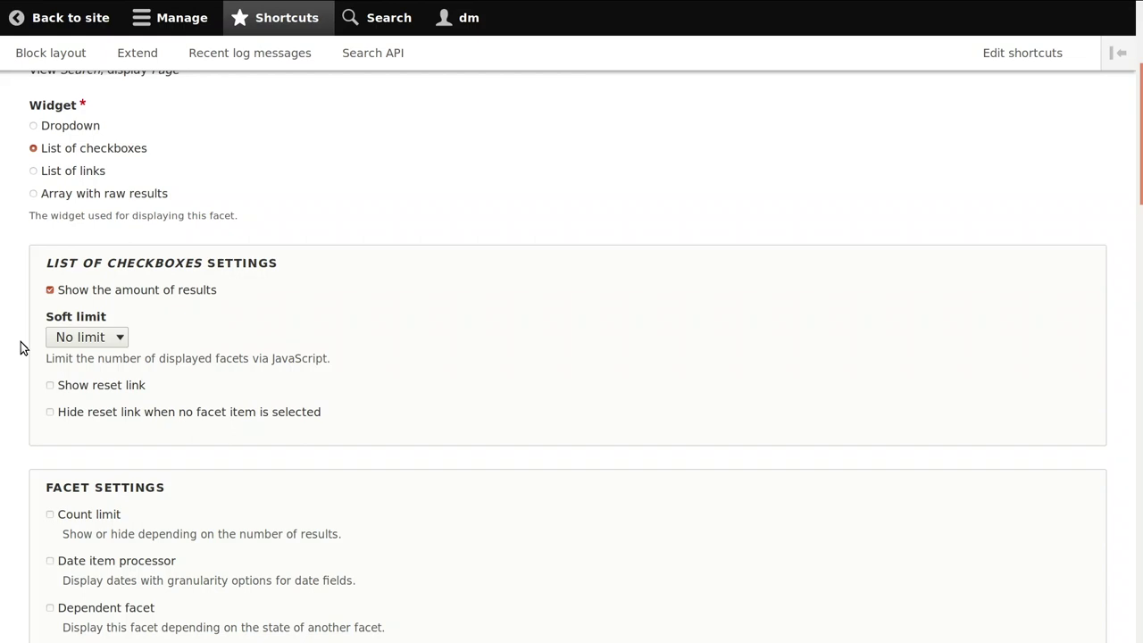
Make the Difficulty facet dependent on the Content type facet being set to the specific value recipe.
{"action": "scroll", "coordinate": [22, 348], "scroll_direction": "down", "scroll_amount": 5}
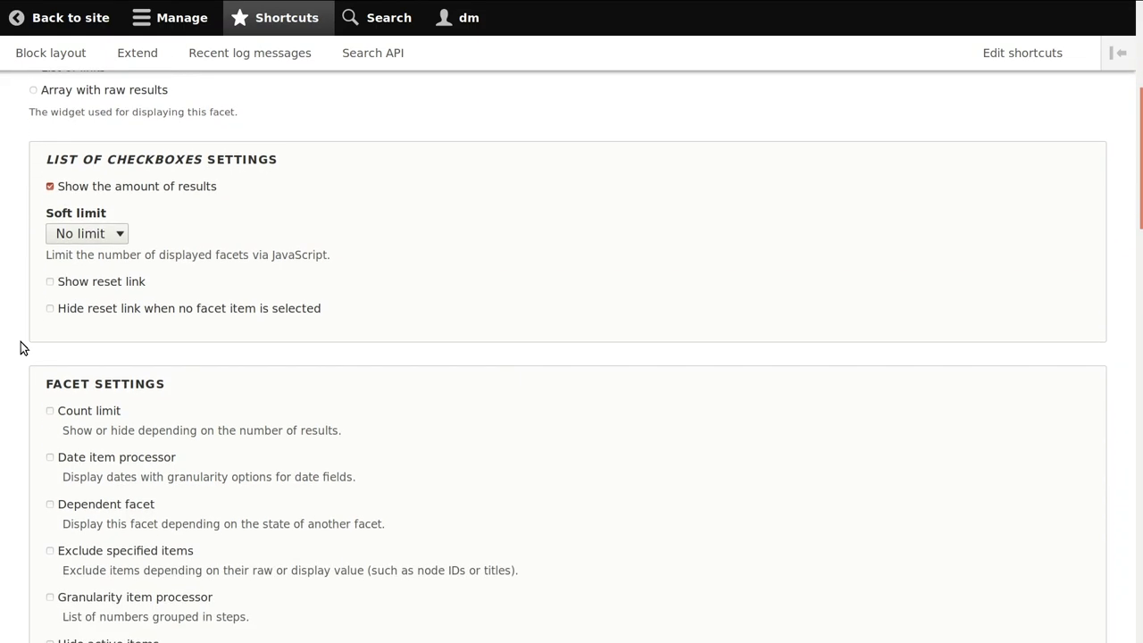
{"action": "scroll", "coordinate": [21, 348], "scroll_direction": "down", "scroll_amount": 2}
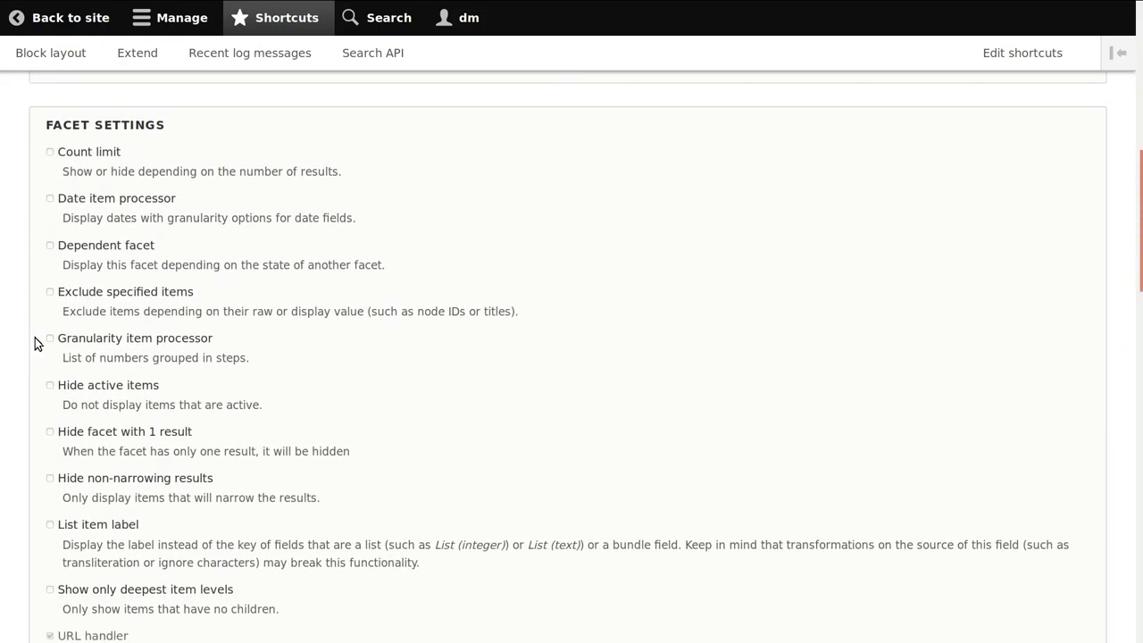
{"action": "left_click", "coordinate": [105, 250]}
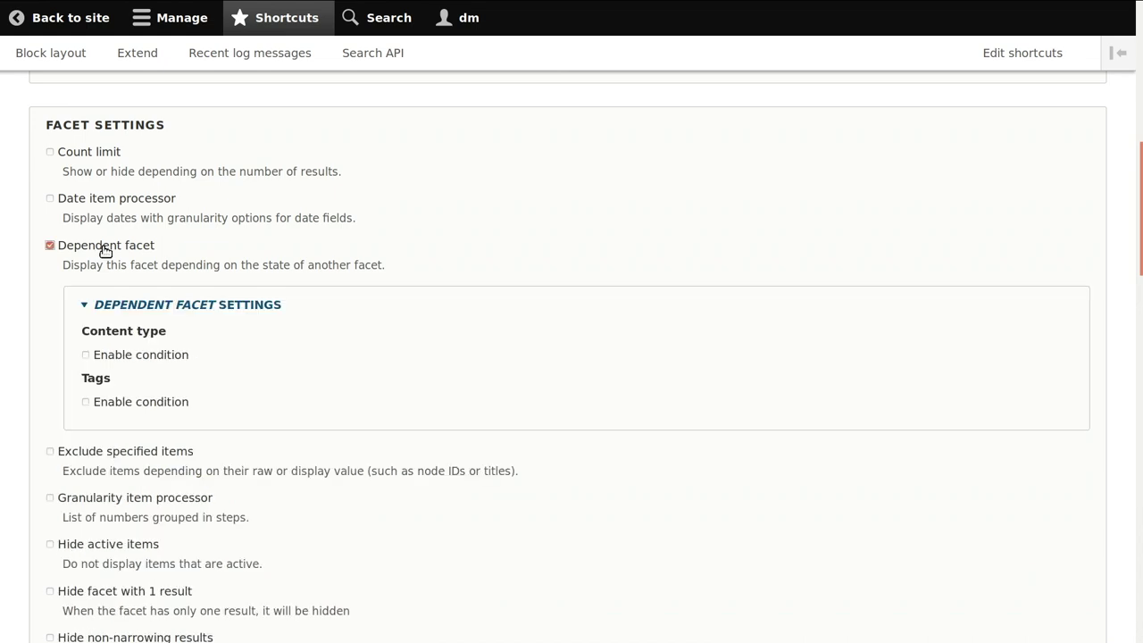
{"action": "left_click", "coordinate": [110, 357]}
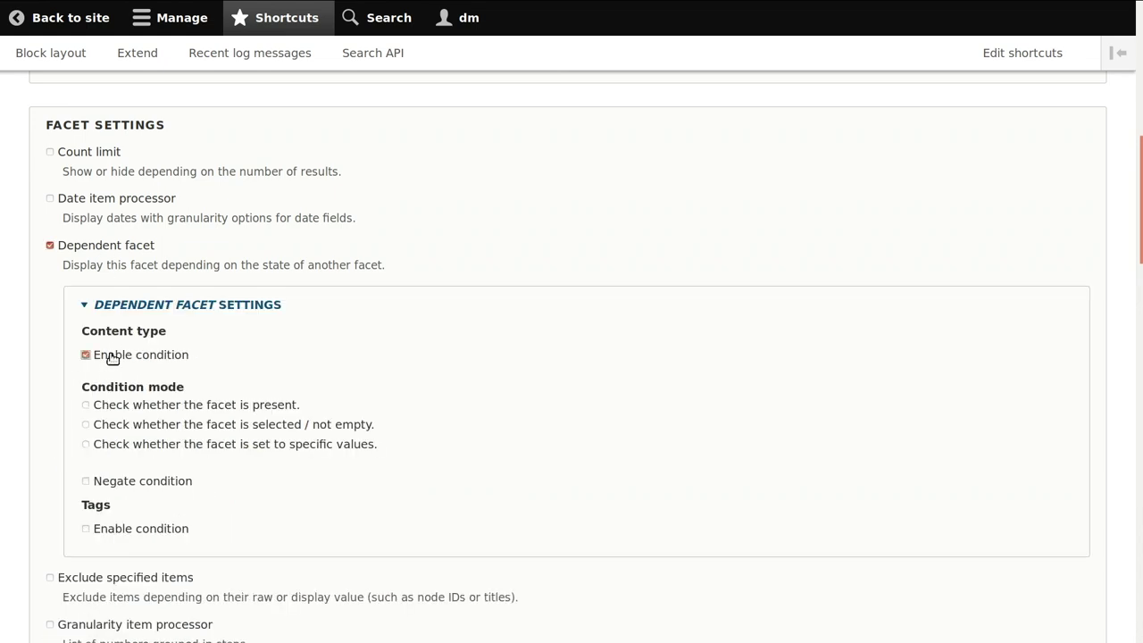
{"action": "left_click", "coordinate": [121, 452]}
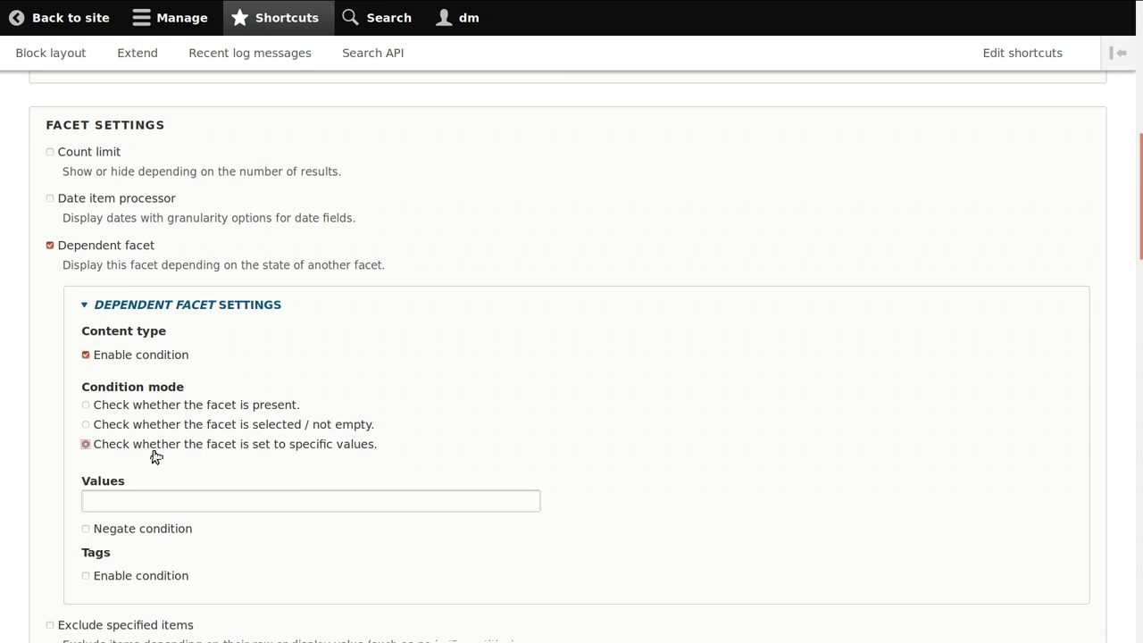
{"action": "left_click", "coordinate": [152, 501]}
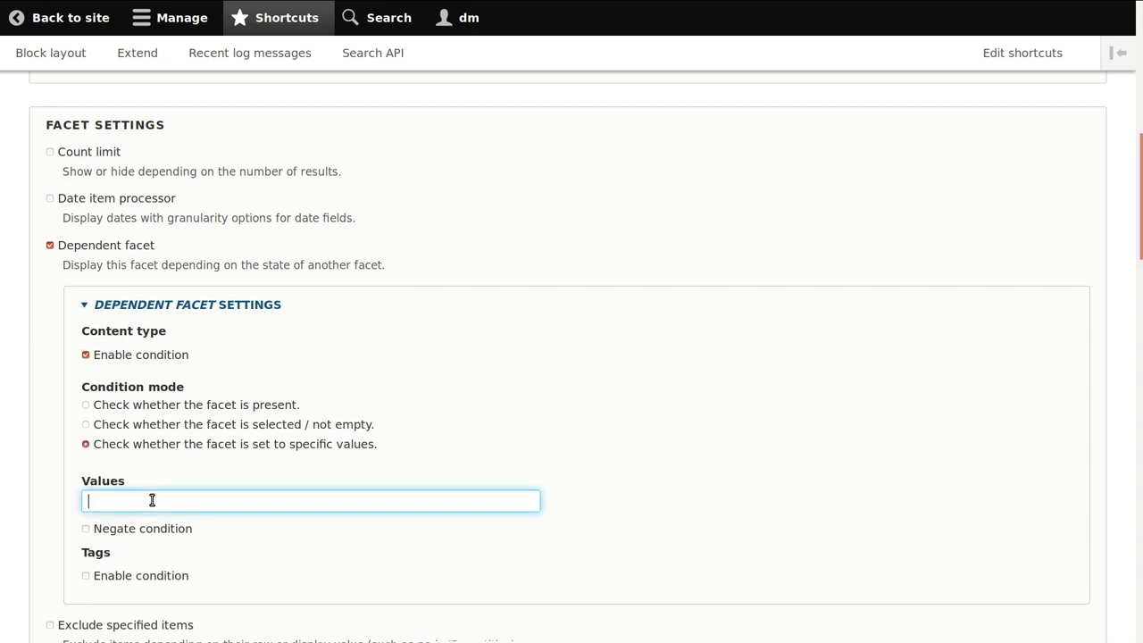
{"action": "type", "text": "recipe"}
{"action": "left_click", "coordinate": [29, 469]}
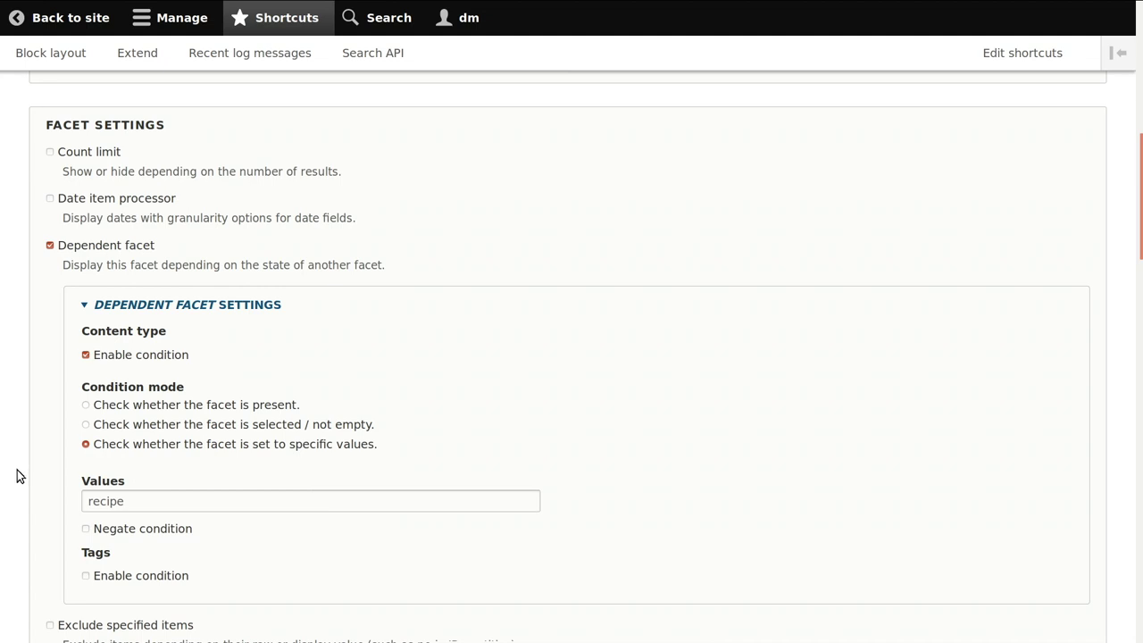
Enable the list item label for the Difficulty facet and save the facet.
{"action": "scroll", "coordinate": [16, 476], "scroll_direction": "down", "scroll_amount": 5}
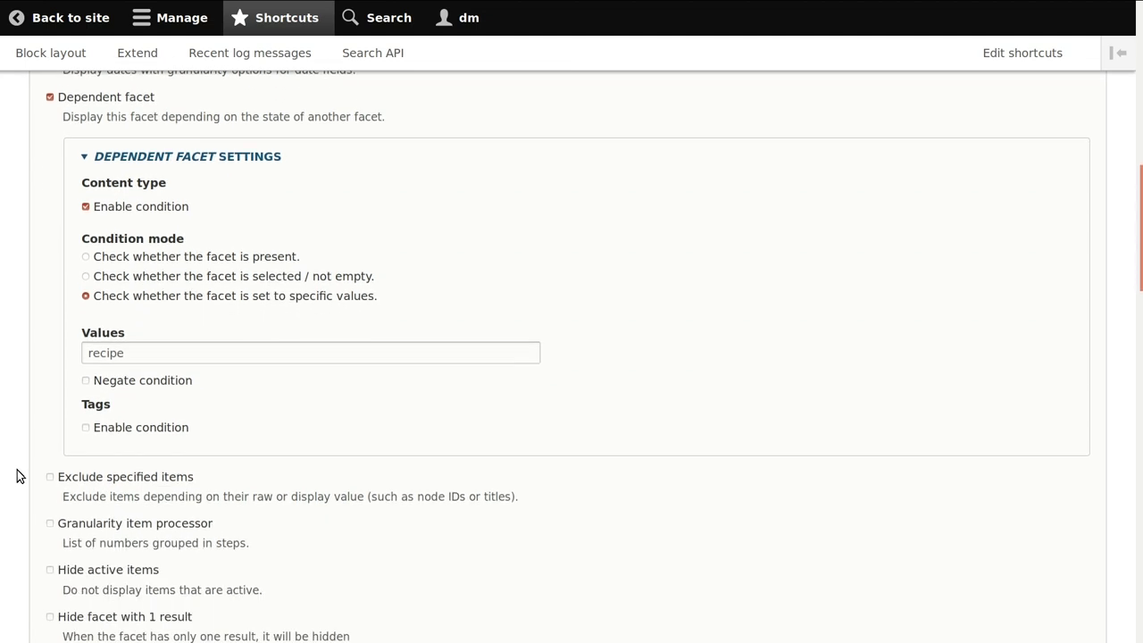
{"action": "scroll", "coordinate": [16, 476], "scroll_direction": "down", "scroll_amount": 4}
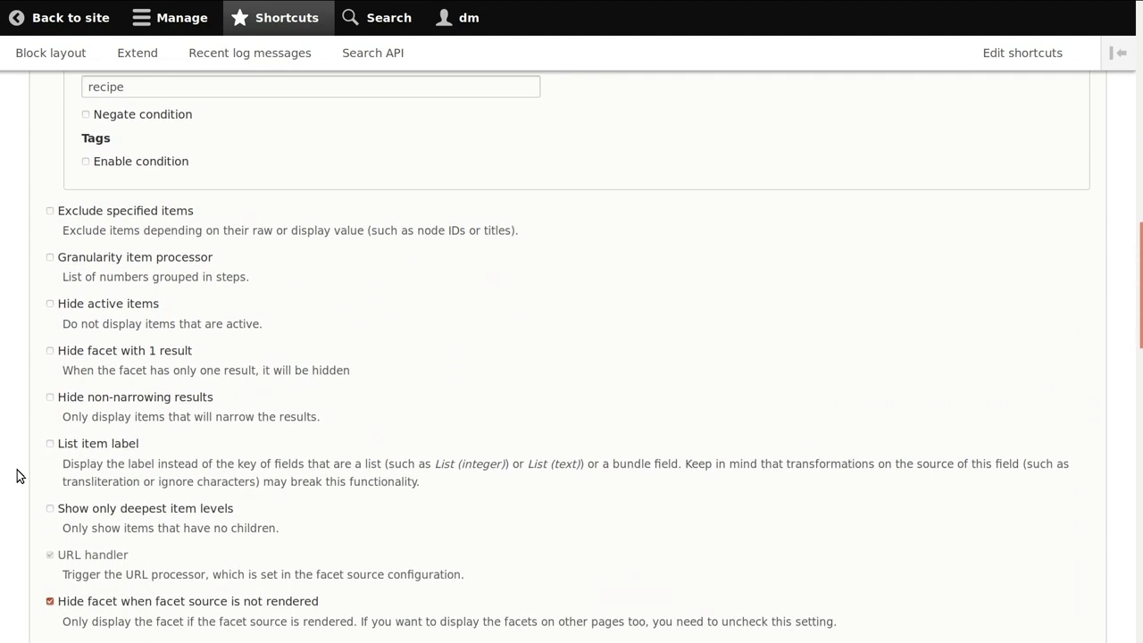
{"action": "left_click", "coordinate": [75, 394]}
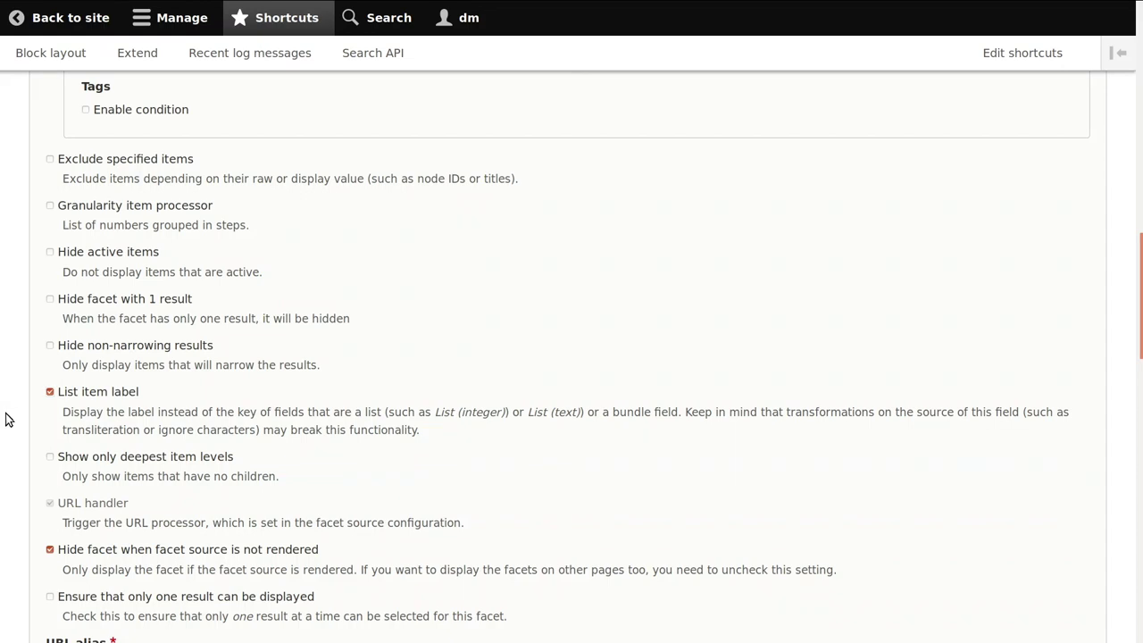
{"action": "scroll", "coordinate": [5, 419], "scroll_direction": "down", "scroll_amount": 5}
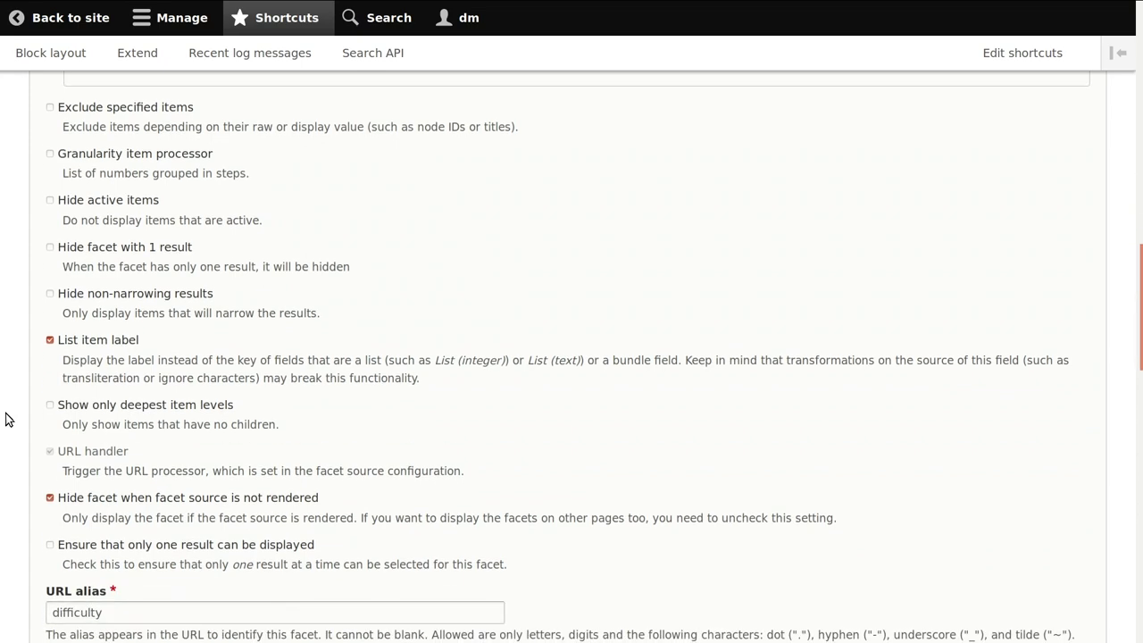
{"action": "scroll", "coordinate": [4, 420], "scroll_direction": "down", "scroll_amount": 9}
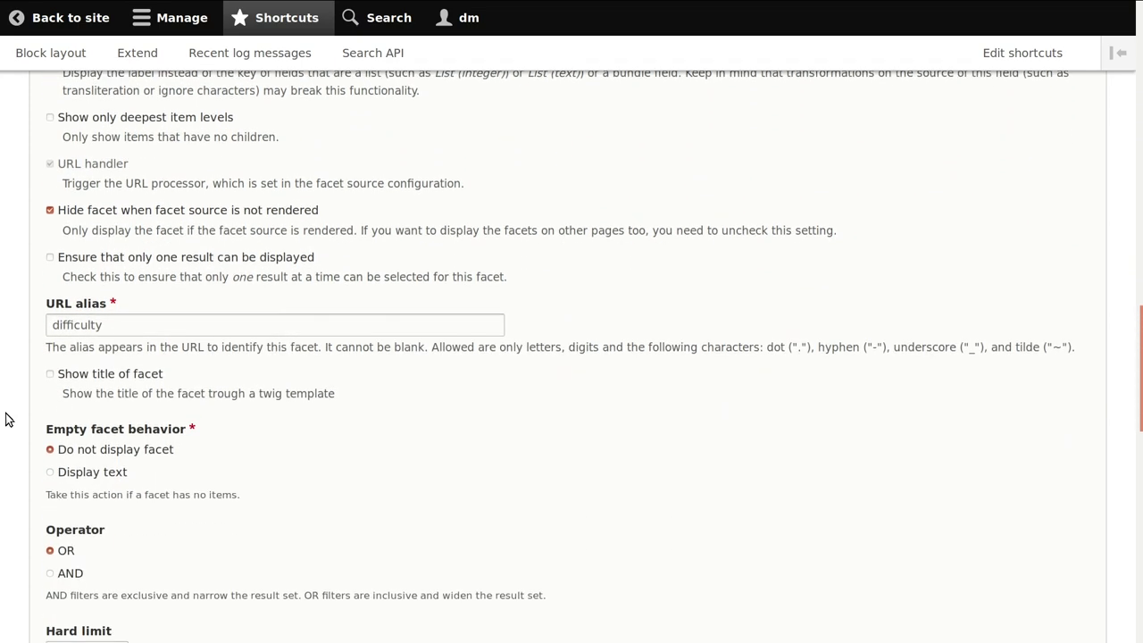
{"action": "scroll", "coordinate": [4, 419], "scroll_direction": "down", "scroll_amount": 7}
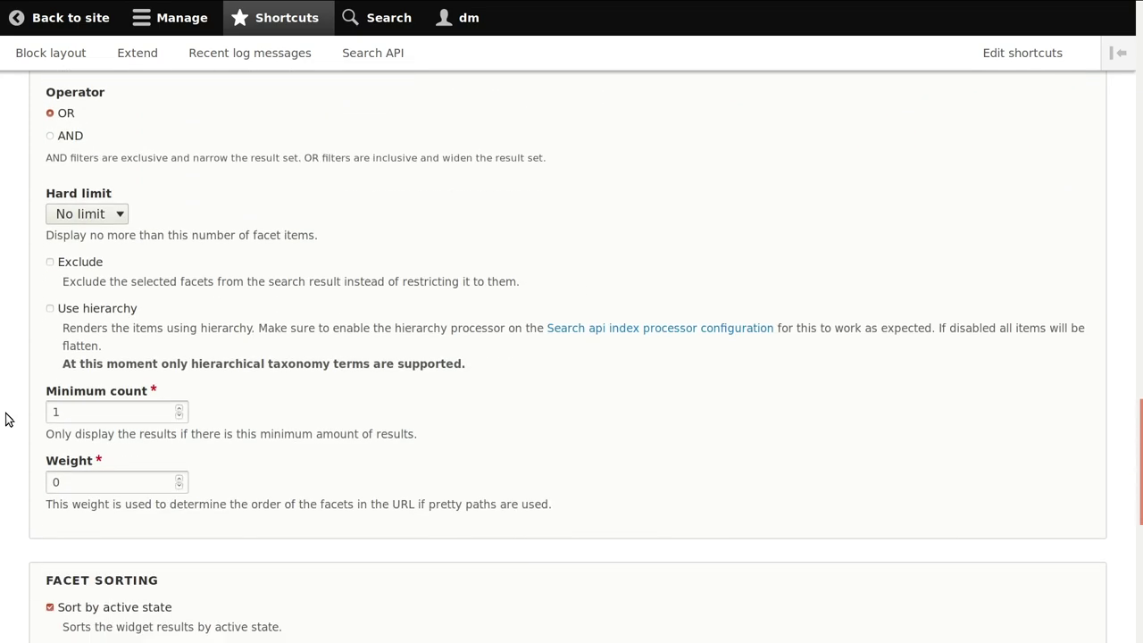
{"action": "scroll", "coordinate": [5, 420], "scroll_direction": "down", "scroll_amount": 4}
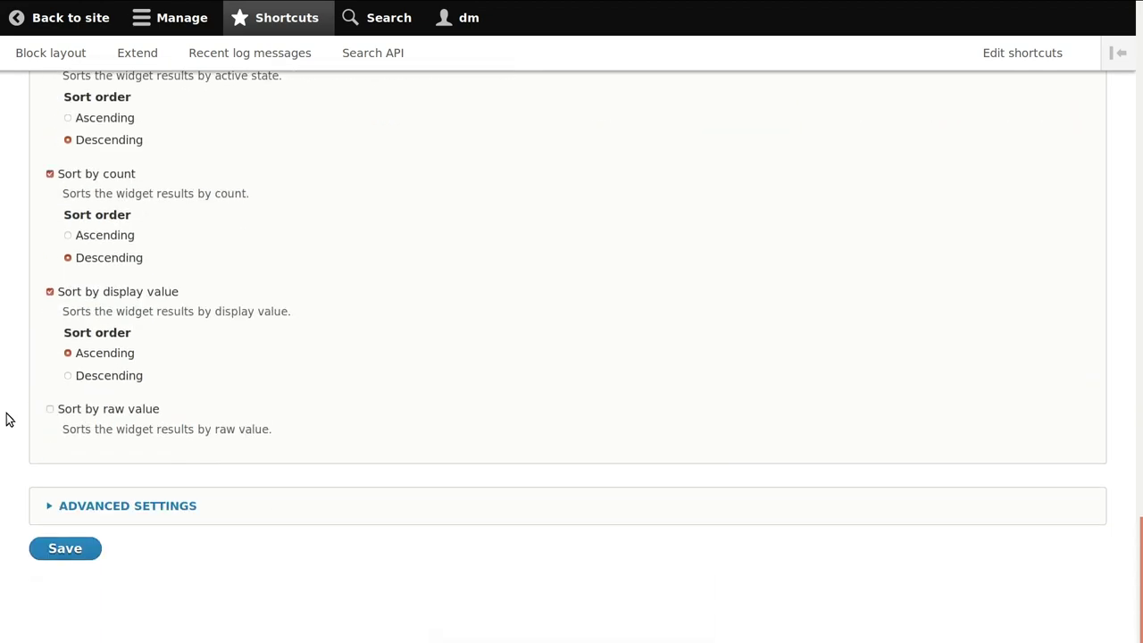
{"action": "left_click", "coordinate": [57, 550]}
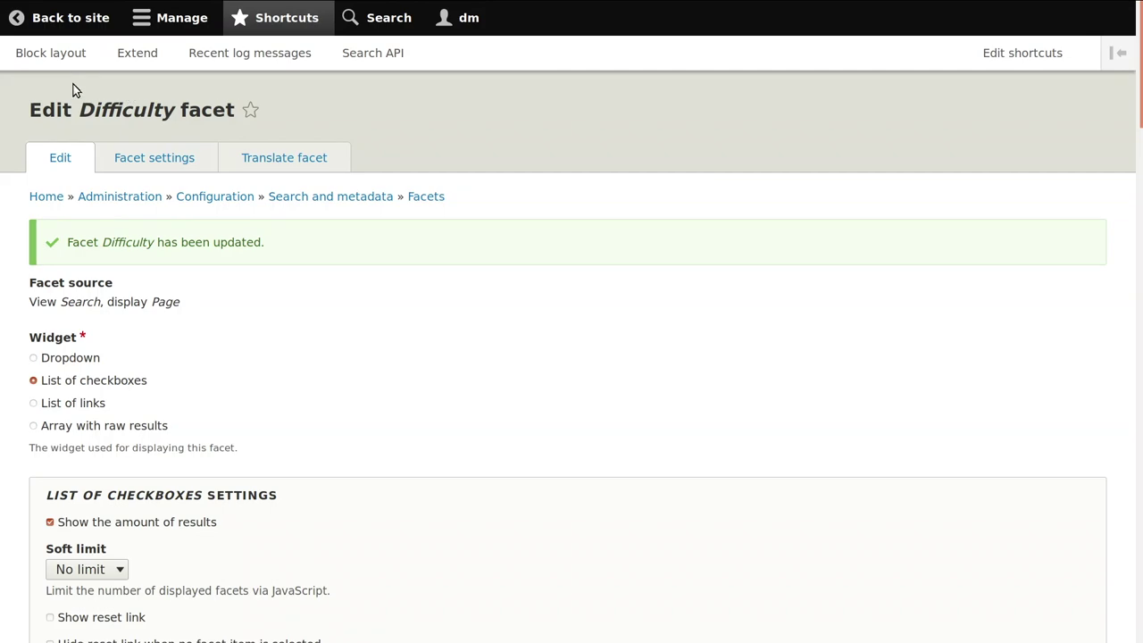
Place the Content type facet block in the Sidebar region of the Umami theme's block layout and save the block.
{"action": "left_click", "coordinate": [66, 56]}
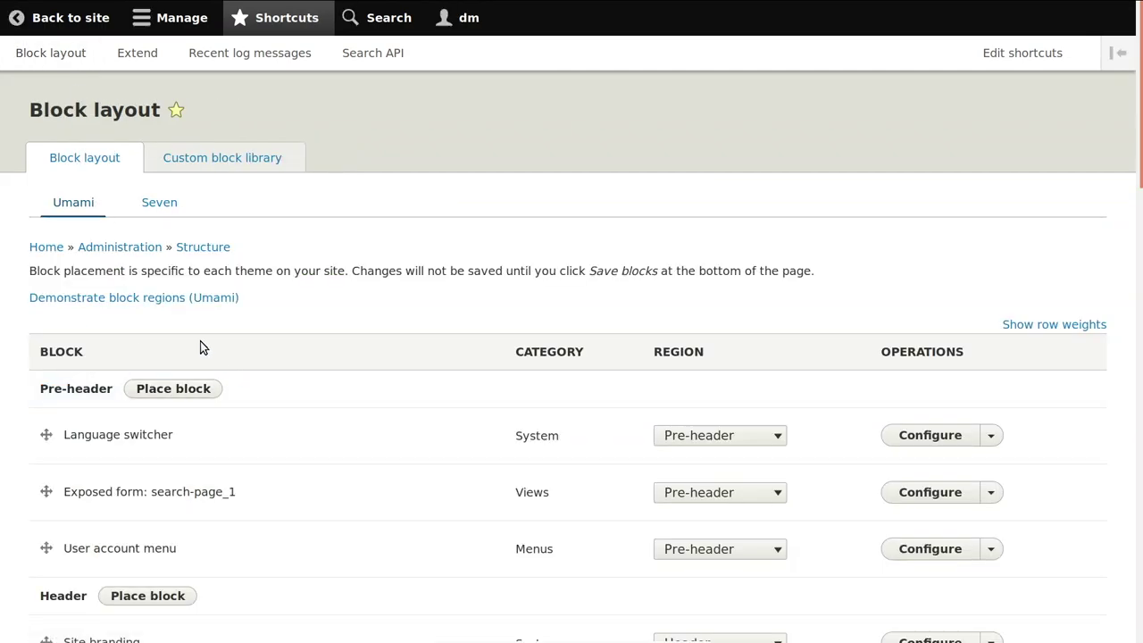
{"action": "scroll", "coordinate": [200, 347], "scroll_direction": "down", "scroll_amount": 5}
{"action": "scroll", "coordinate": [200, 347], "scroll_direction": "down", "scroll_amount": 5}
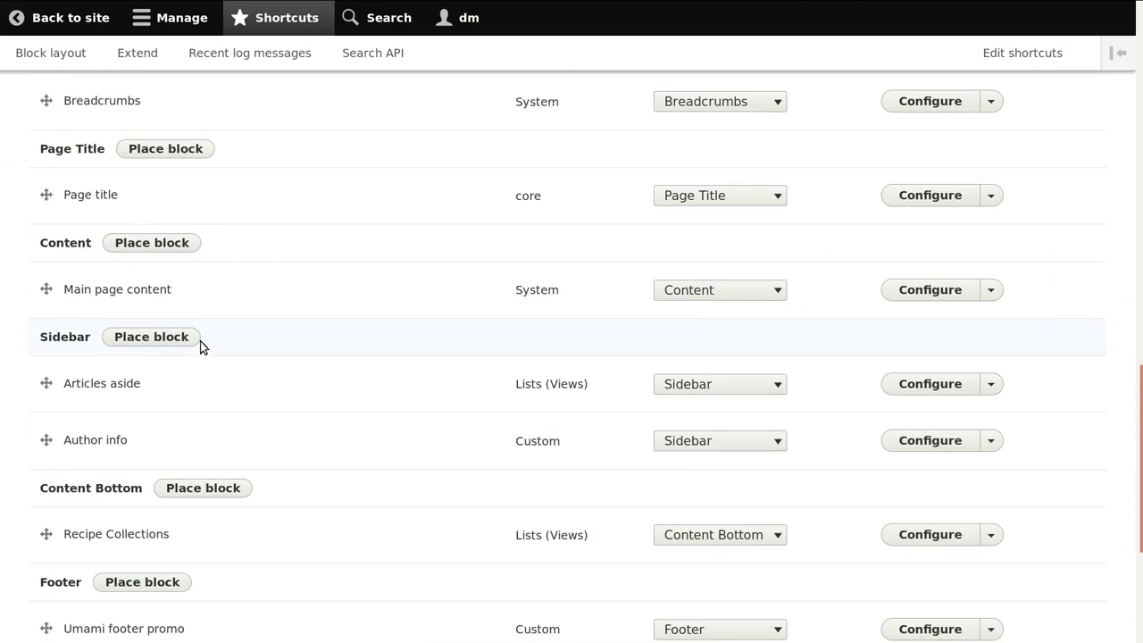
{"action": "left_click", "coordinate": [169, 333]}
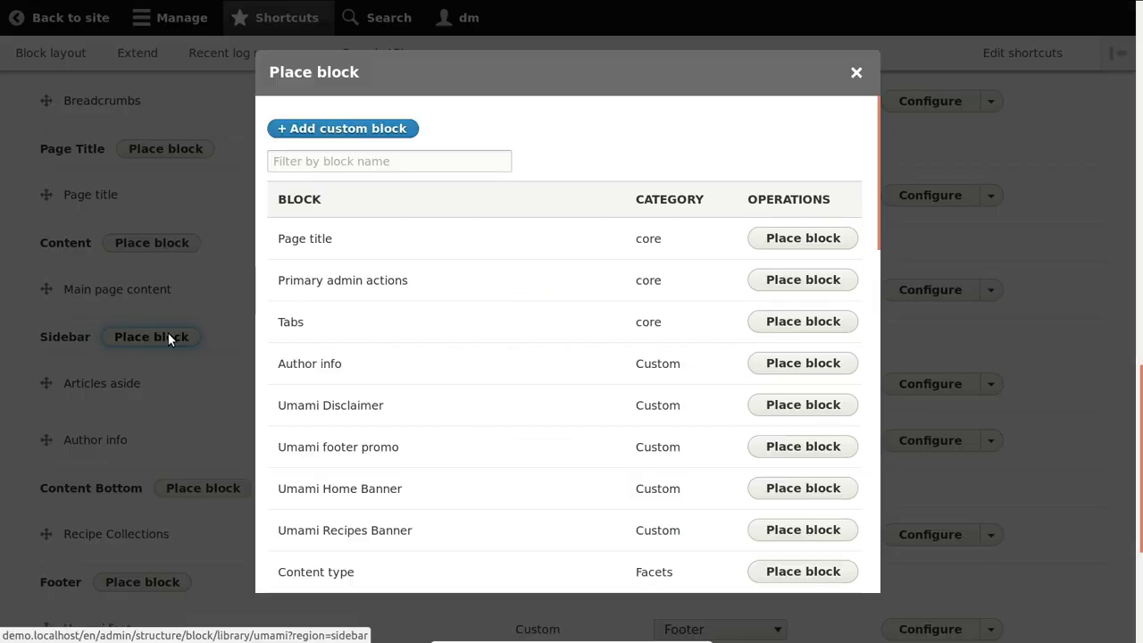
{"action": "left_click", "coordinate": [412, 165]}
{"action": "type", "text": "ty"}
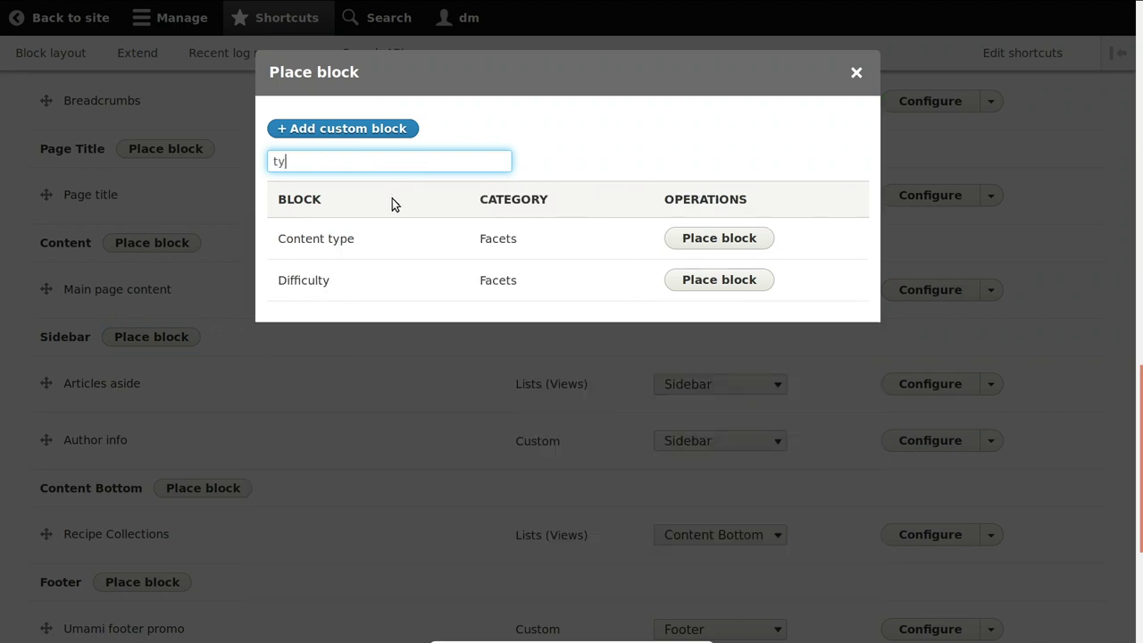
{"action": "left_click", "coordinate": [695, 238]}
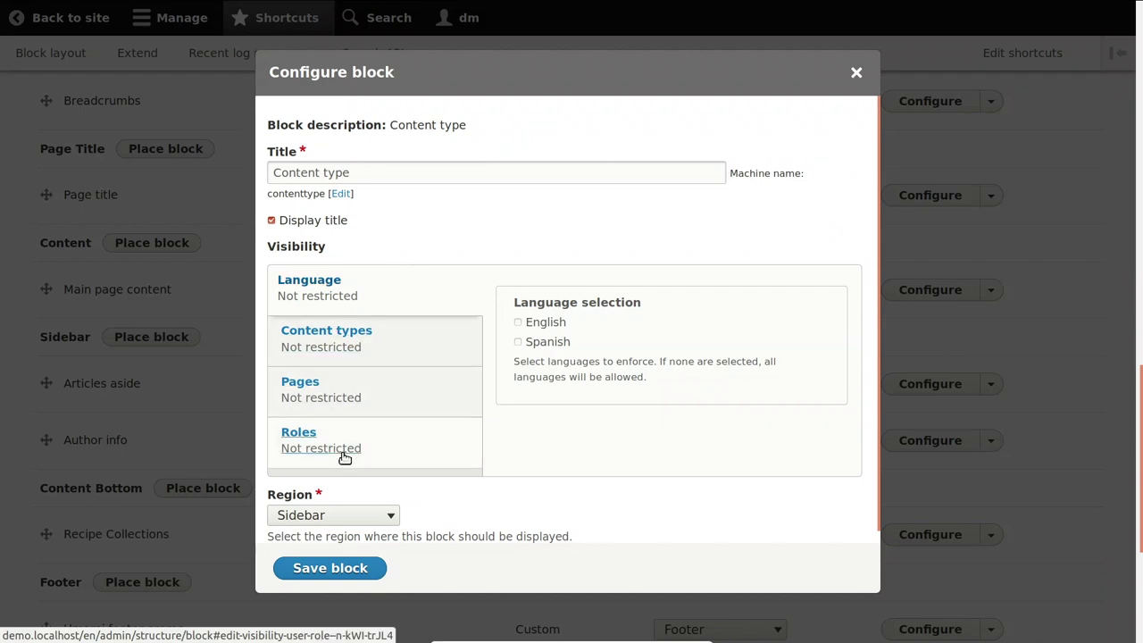
{"action": "left_click", "coordinate": [319, 568]}
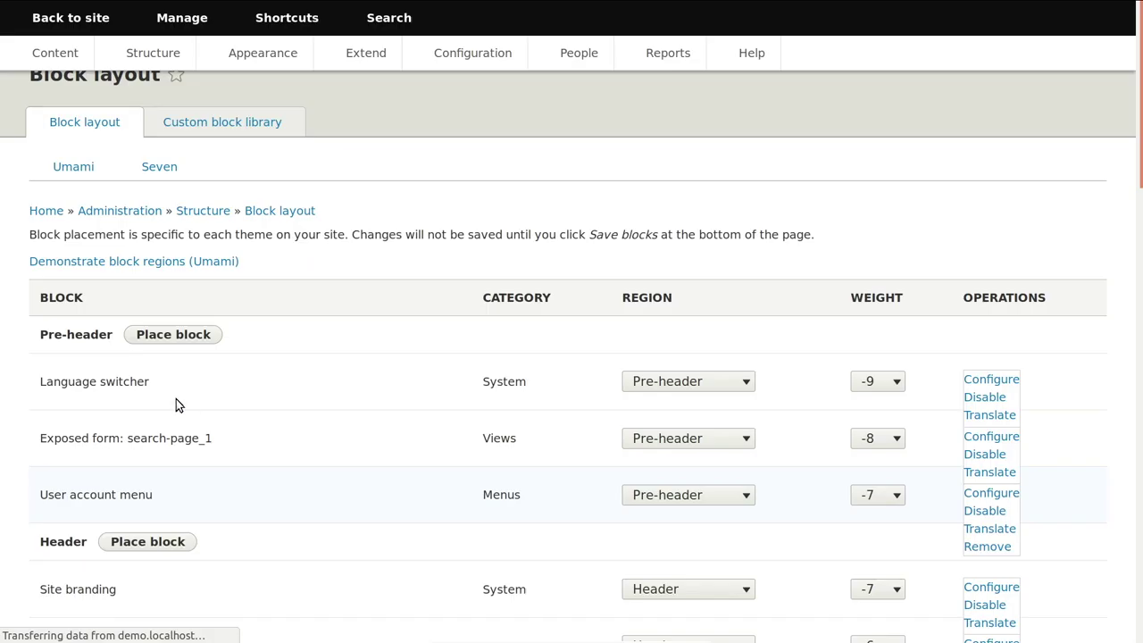
Place the Difficulty facet block in the Sidebar region of the Umami block layout and save the block.
{"action": "left_click", "coordinate": [162, 266]}
{"action": "left_click", "coordinate": [380, 163]}
{"action": "type", "text": "ty"}
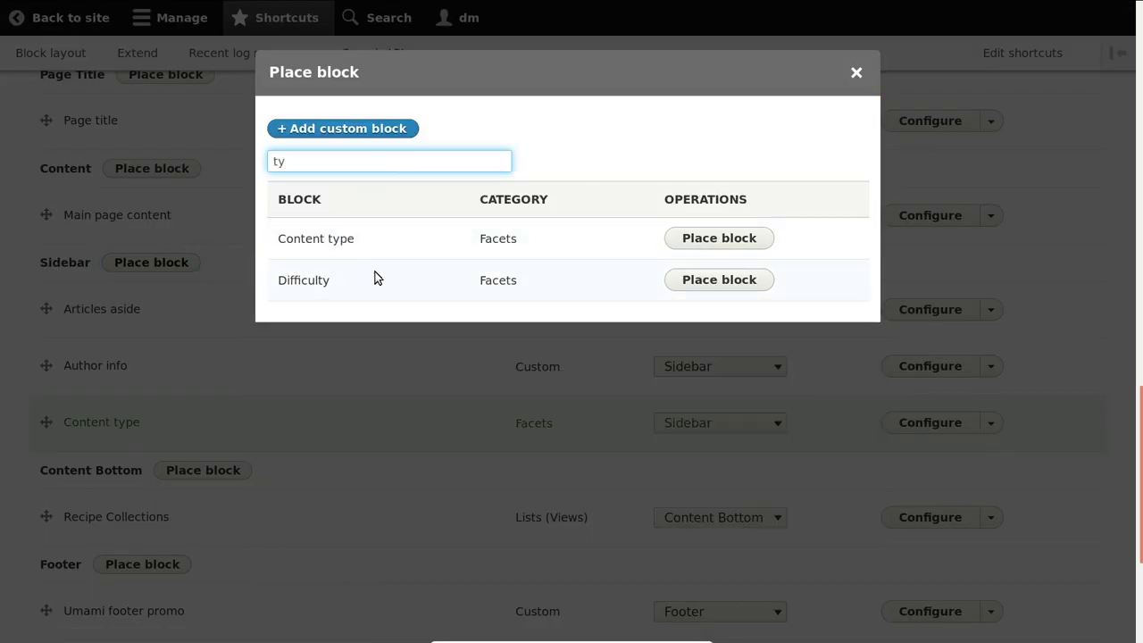
{"action": "left_click", "coordinate": [677, 282]}
{"action": "left_click", "coordinate": [309, 576]}
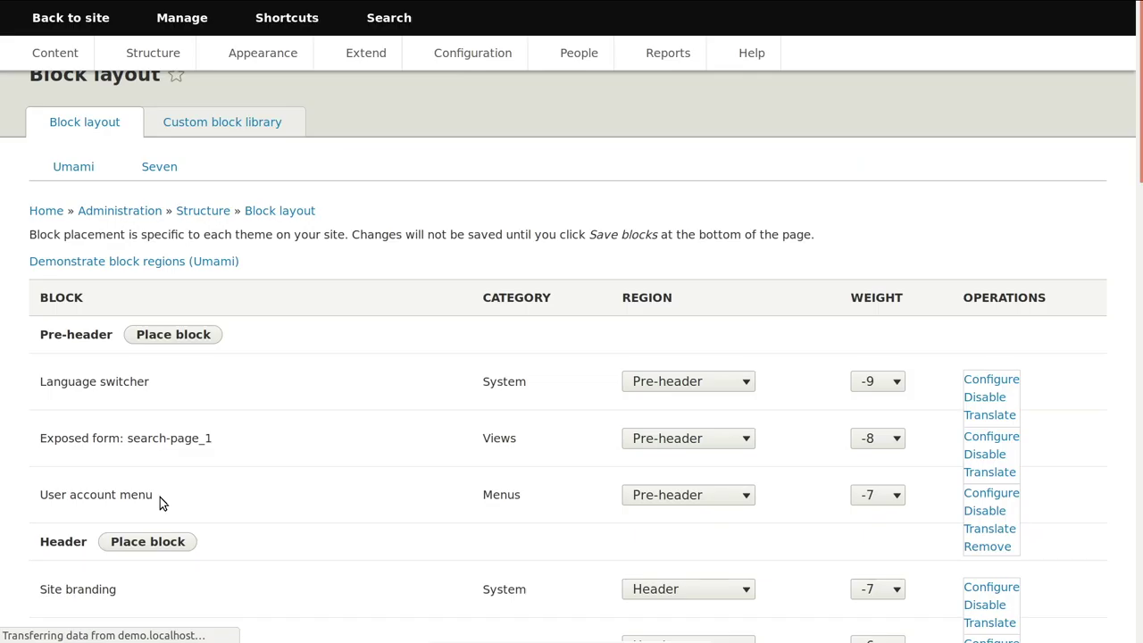
Place the Tags facet block in the Sidebar region and save the Umami theme's block layout.
{"action": "left_click", "coordinate": [153, 205]}
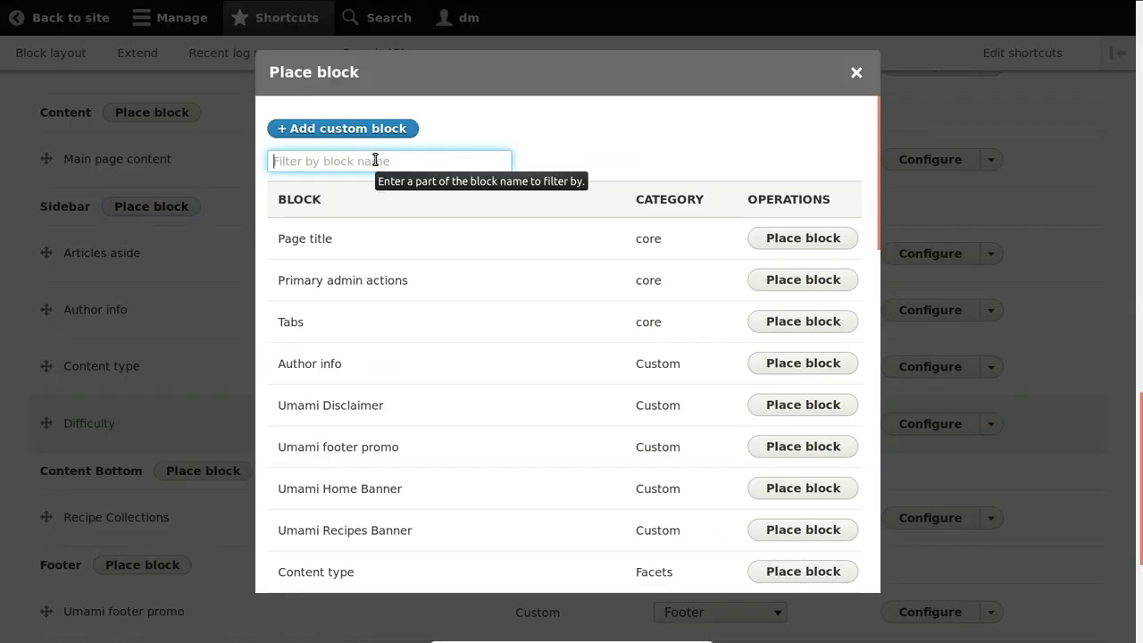
{"action": "type", "text": "tags"}
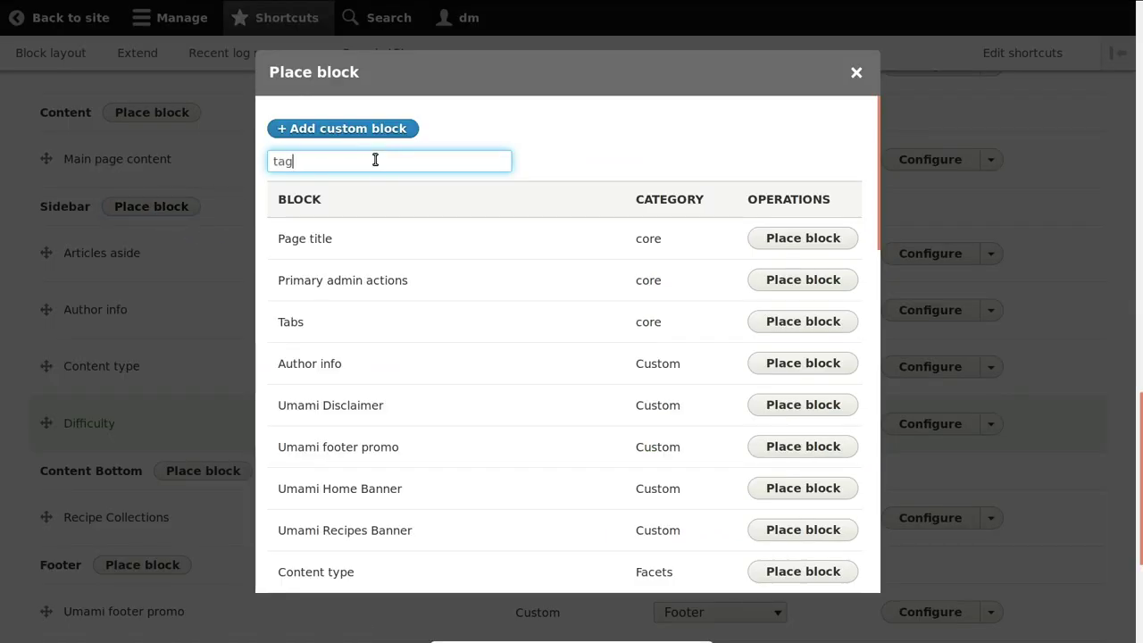
{"action": "left_click", "coordinate": [657, 236]}
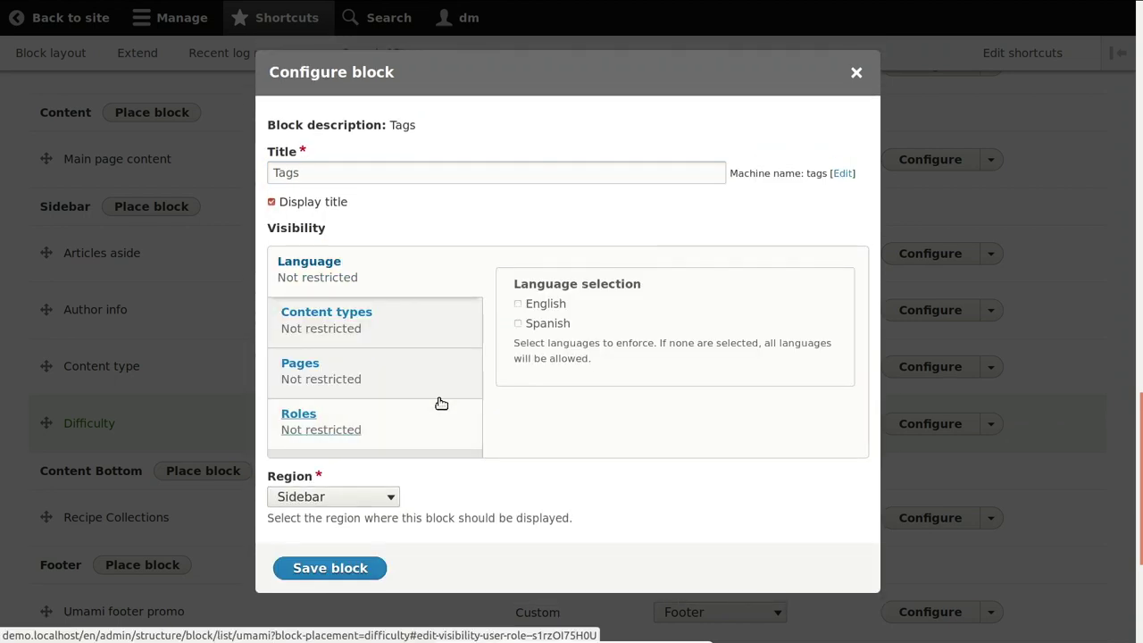
{"action": "left_click", "coordinate": [340, 569]}
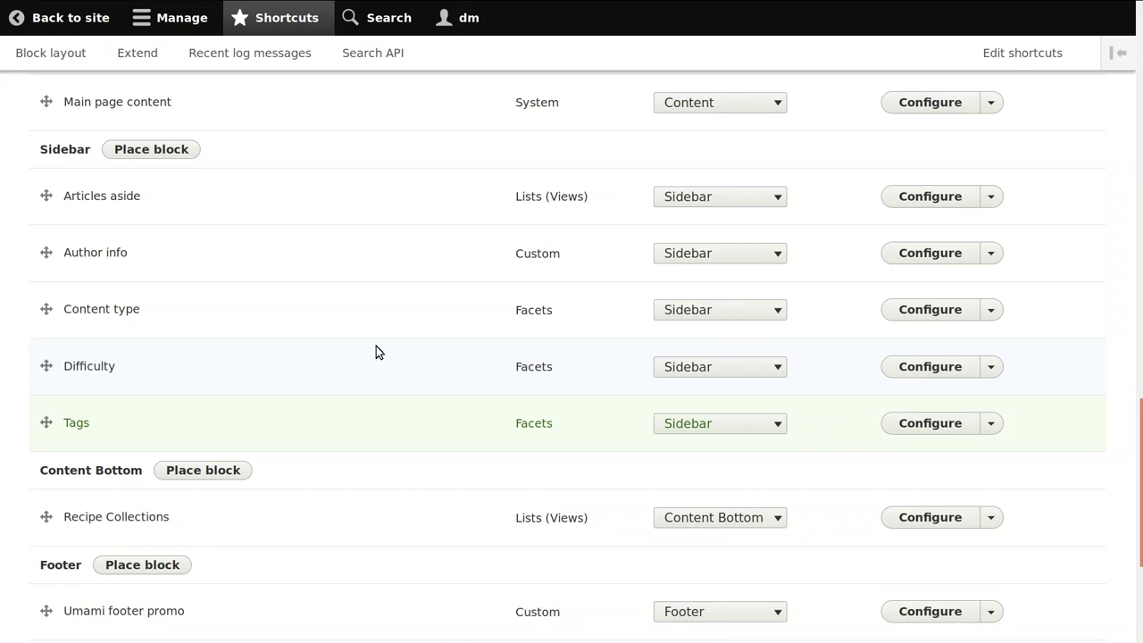
{"action": "key", "text": "Home"}
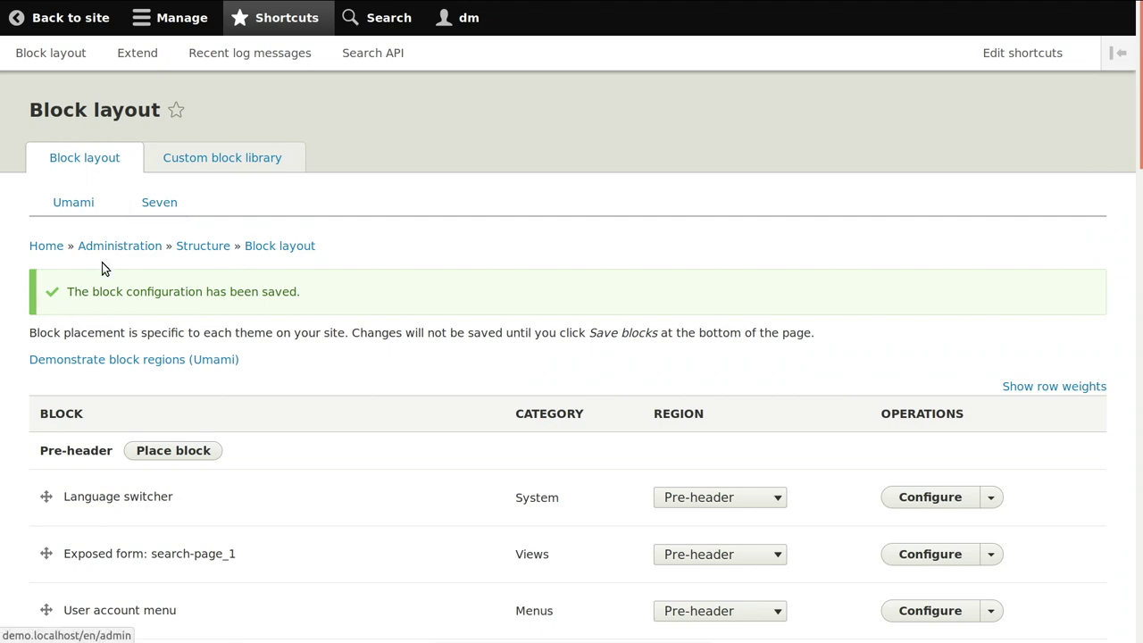
{"action": "key", "text": "End"}
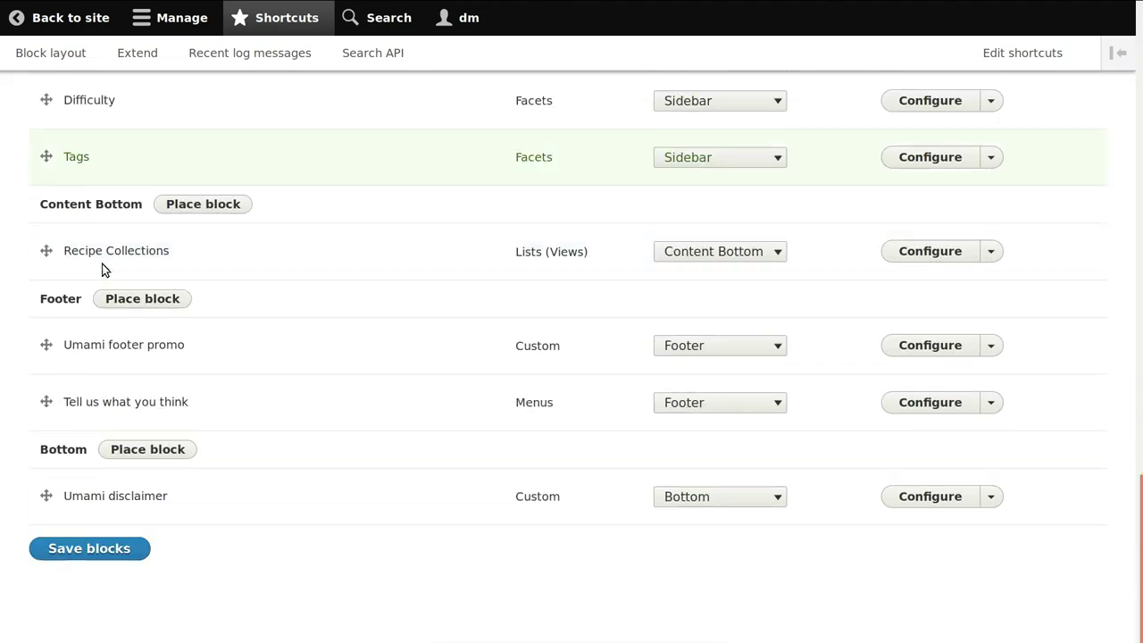
{"action": "left_click", "coordinate": [101, 546]}
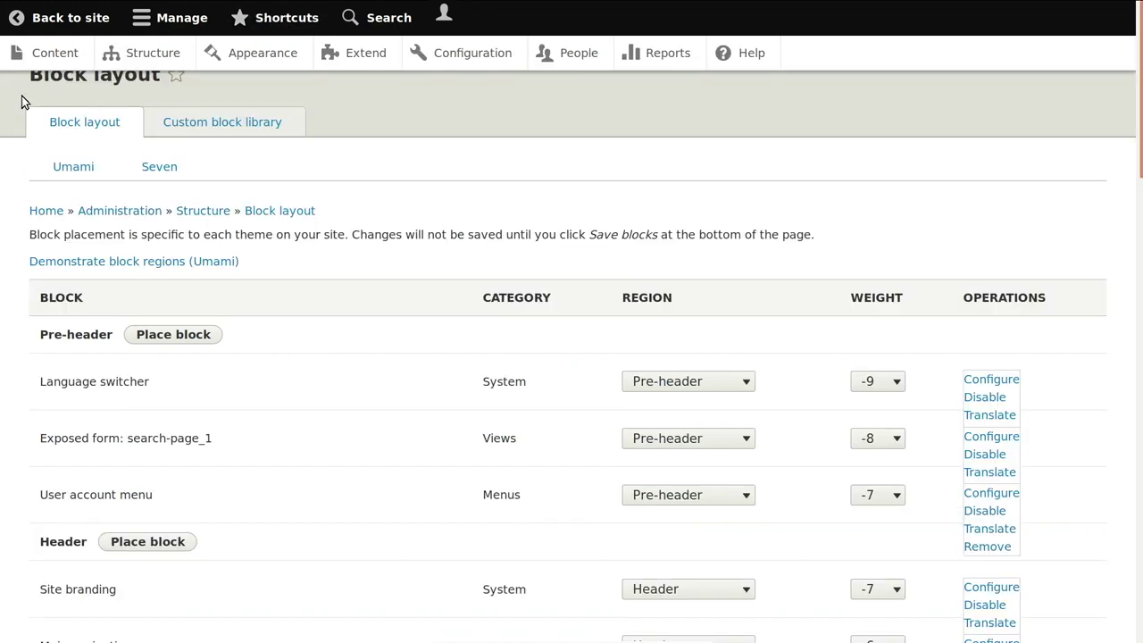
Return to the site and open the Search page without keywords to examine the Content type and Tags facets.
{"action": "left_click", "coordinate": [56, 30]}
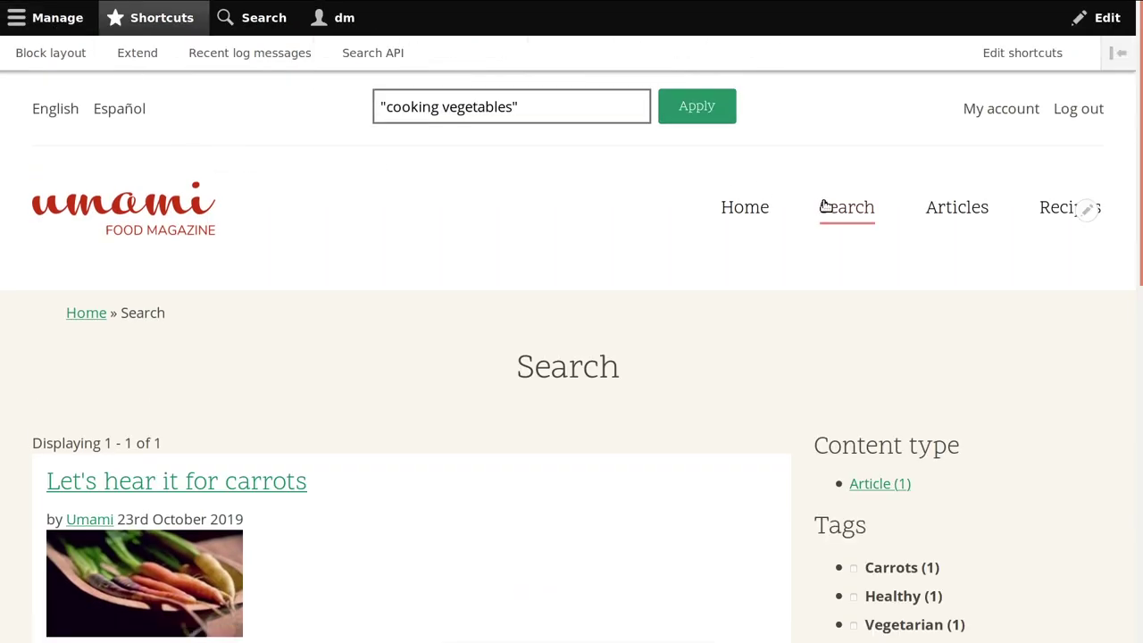
{"action": "left_click", "coordinate": [831, 209]}
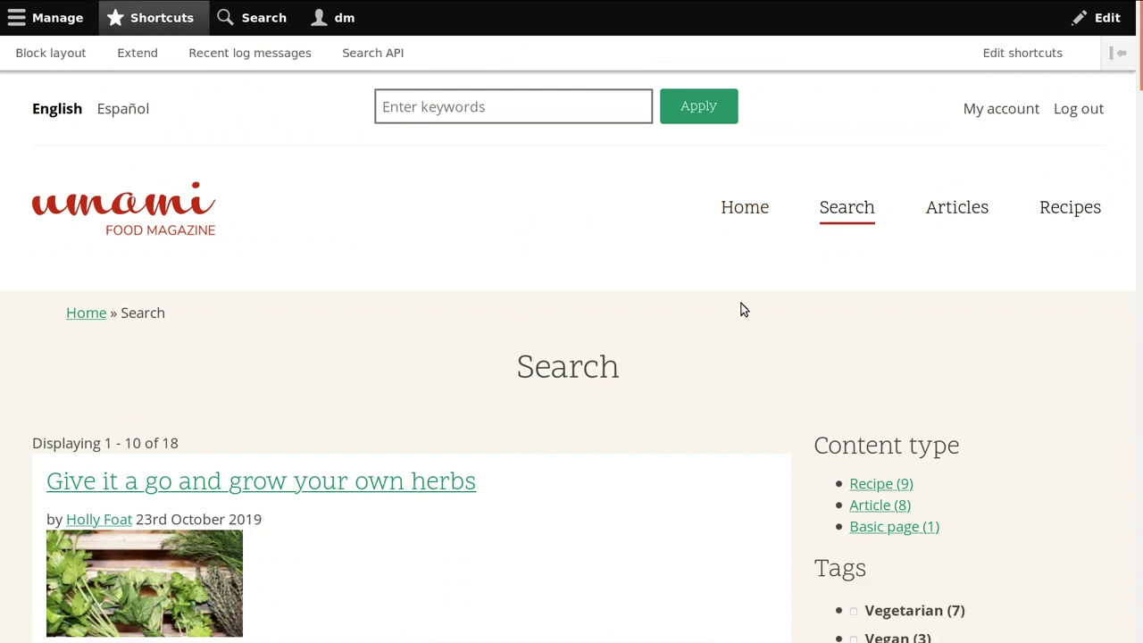
{"action": "scroll", "coordinate": [740, 310], "scroll_direction": "down", "scroll_amount": 3}
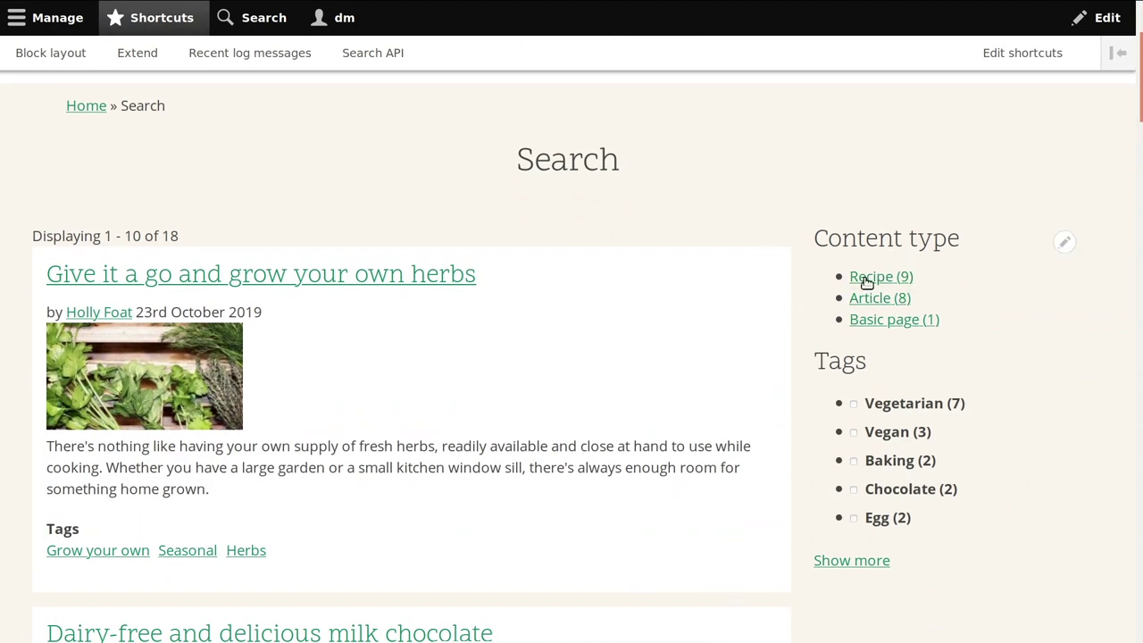
{"action": "scroll", "coordinate": [807, 310], "scroll_direction": "down", "scroll_amount": 3}
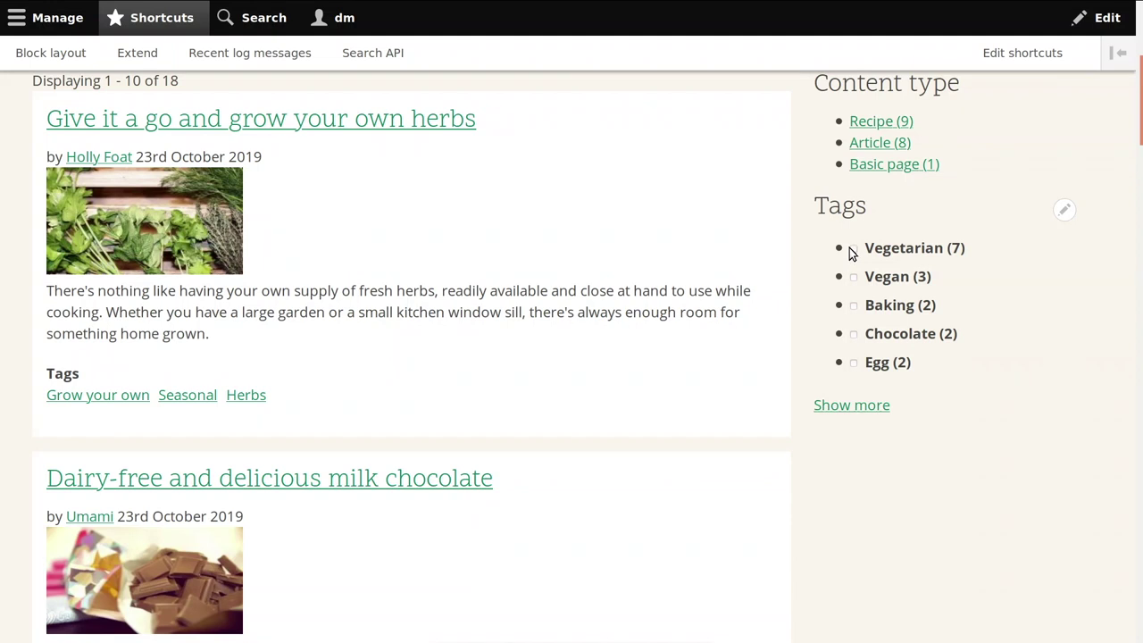
Expand the Tags facet on the Search page and look through its full list of tags.
{"action": "left_click", "coordinate": [849, 406]}
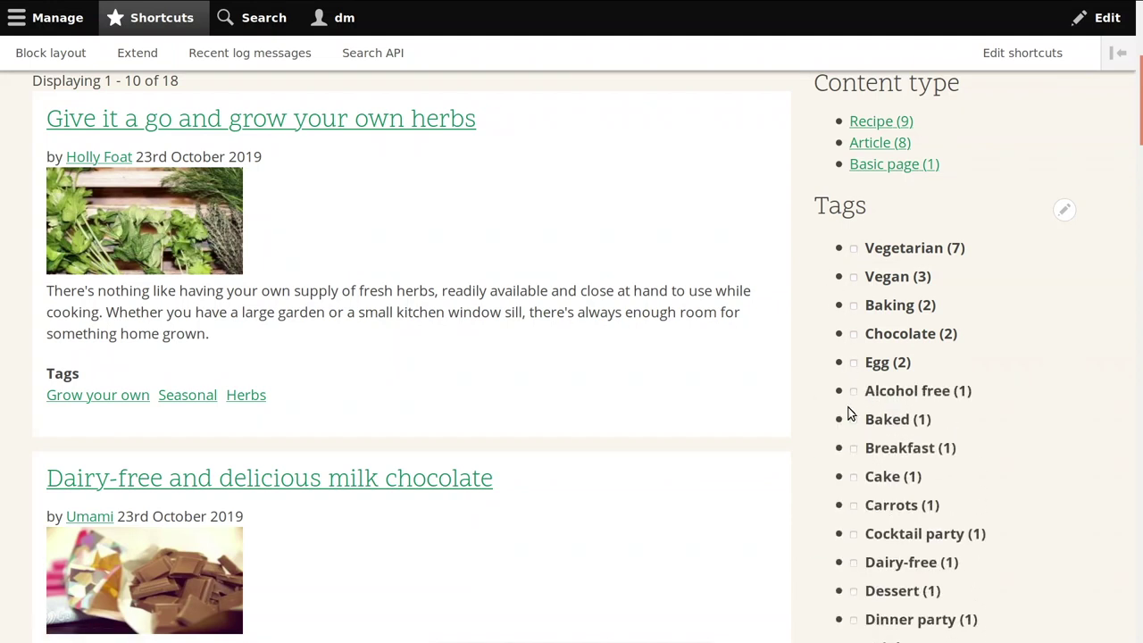
{"action": "scroll", "coordinate": [802, 428], "scroll_direction": "down", "scroll_amount": 5}
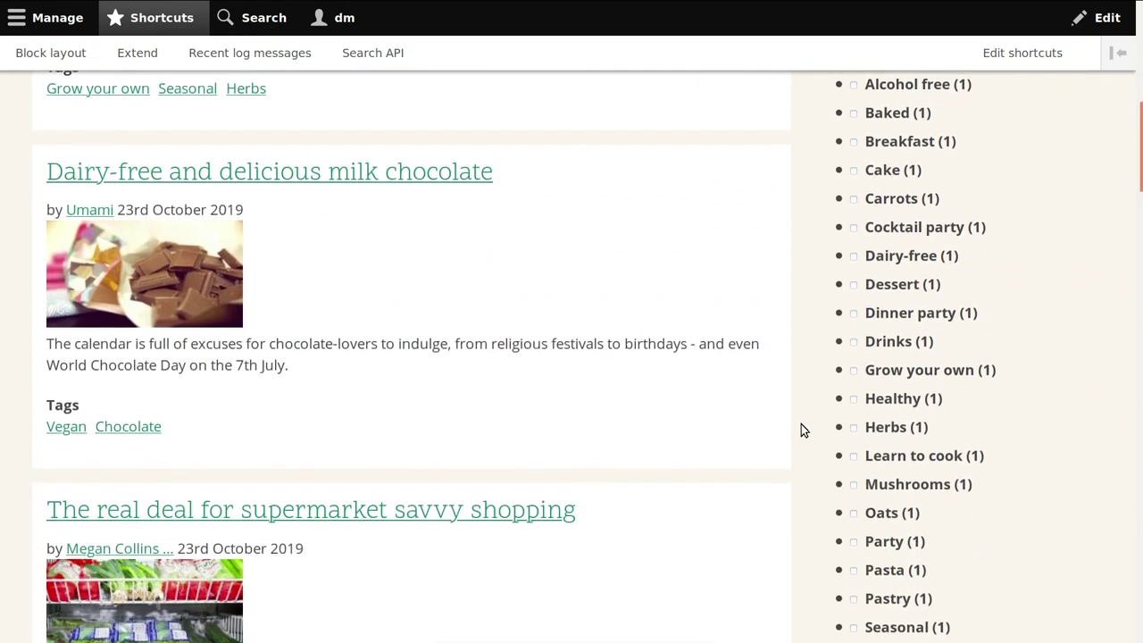
{"action": "scroll", "coordinate": [801, 429], "scroll_direction": "down", "scroll_amount": 2}
{"action": "scroll", "coordinate": [802, 429], "scroll_direction": "up", "scroll_amount": 3}
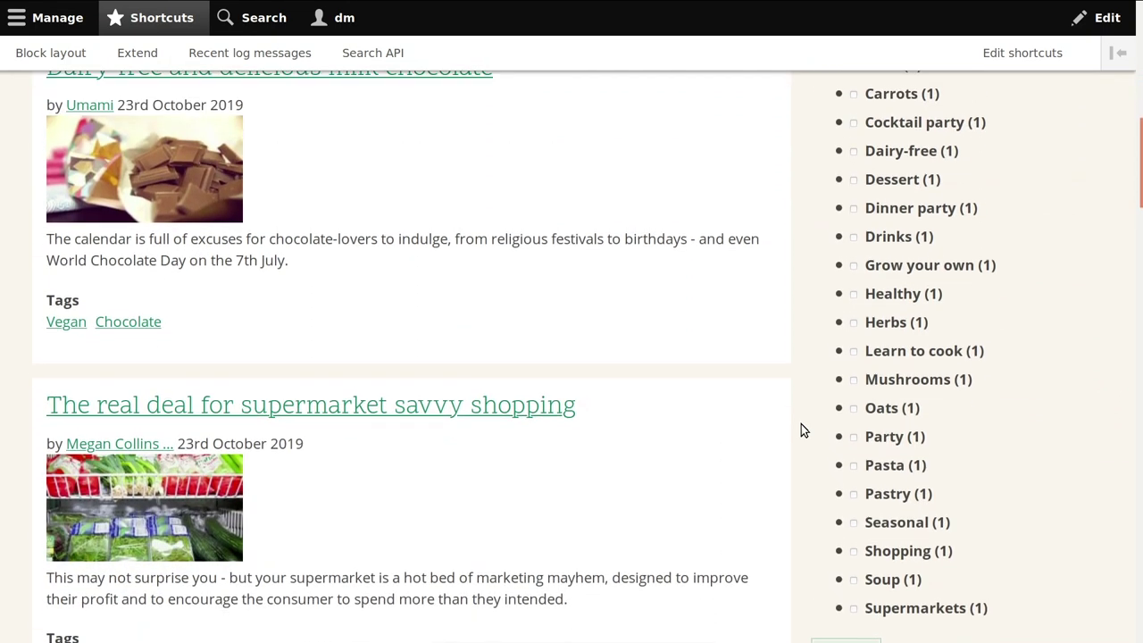
{"action": "scroll", "coordinate": [802, 431], "scroll_direction": "up", "scroll_amount": 1}
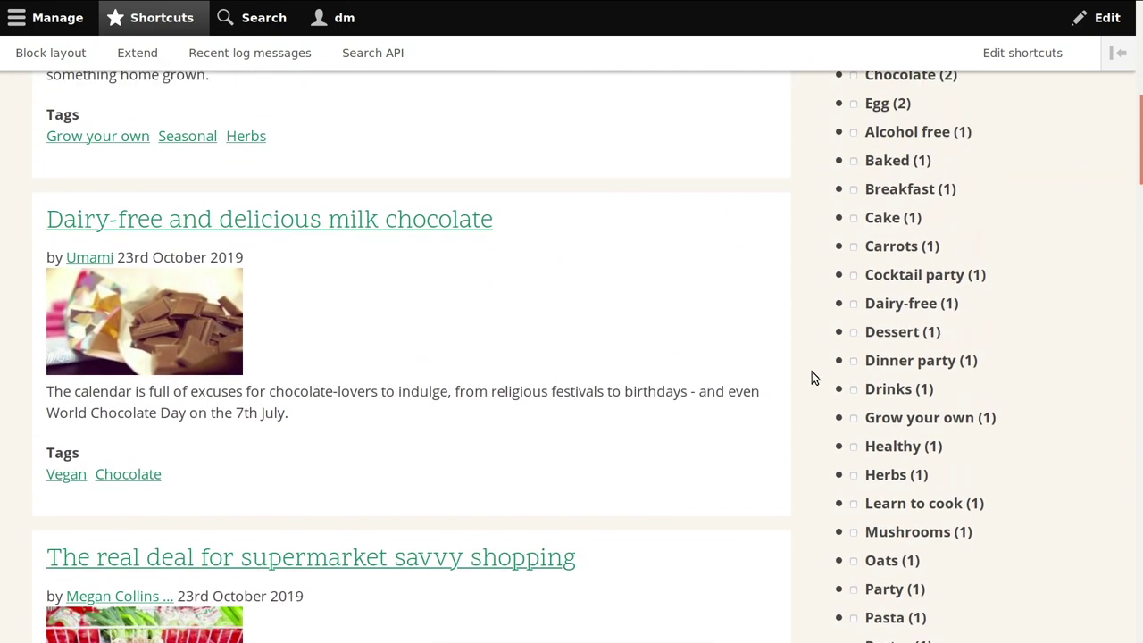
{"action": "scroll", "coordinate": [811, 372], "scroll_direction": "up", "scroll_amount": 5}
{"action": "scroll", "coordinate": [811, 373], "scroll_direction": "up", "scroll_amount": 2}
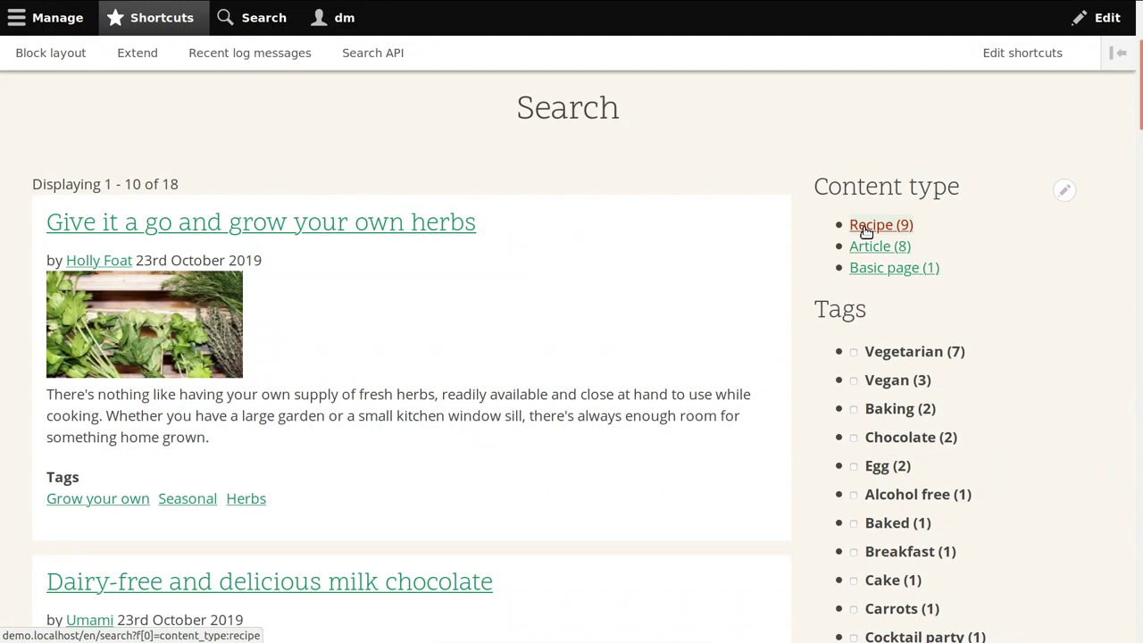
Filter the search results by the Recipe content type and check the Difficulty facet beside them.
{"action": "left_click", "coordinate": [865, 225]}
{"action": "scroll", "coordinate": [864, 235], "scroll_direction": "down", "scroll_amount": 2}
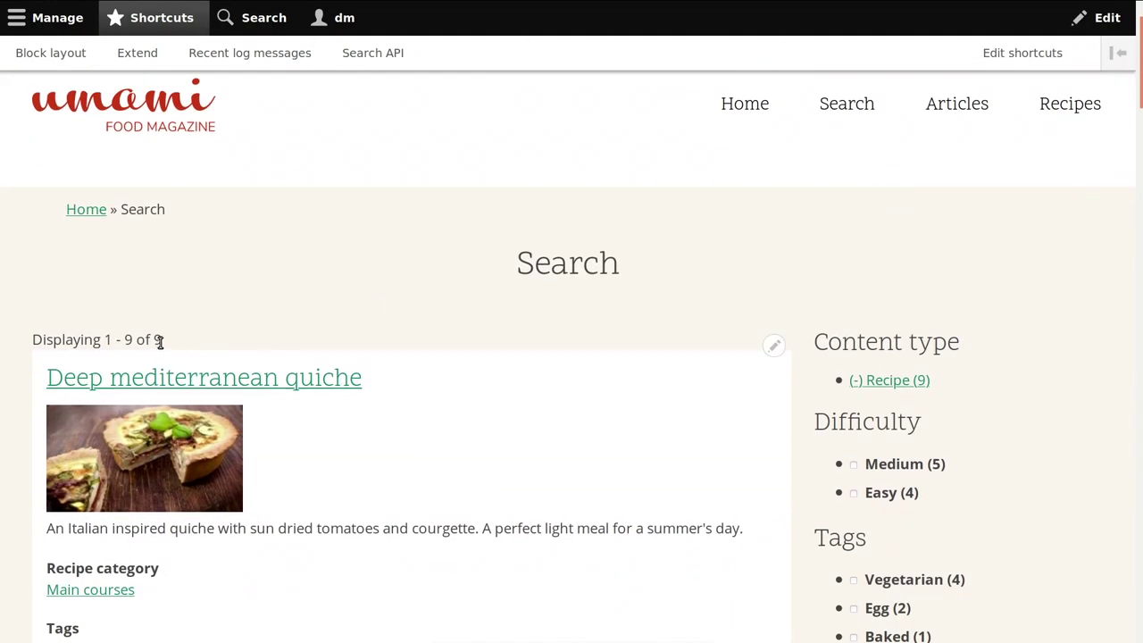
{"action": "scroll", "coordinate": [684, 313], "scroll_direction": "down", "scroll_amount": 4}
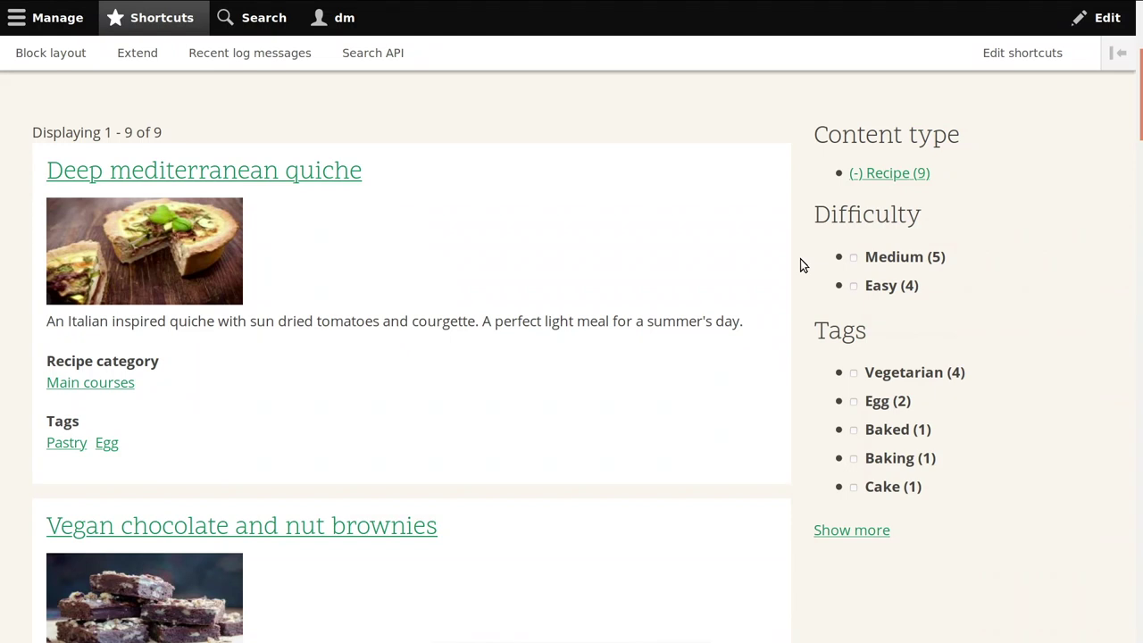
{"action": "key", "text": "alt+Tab"}
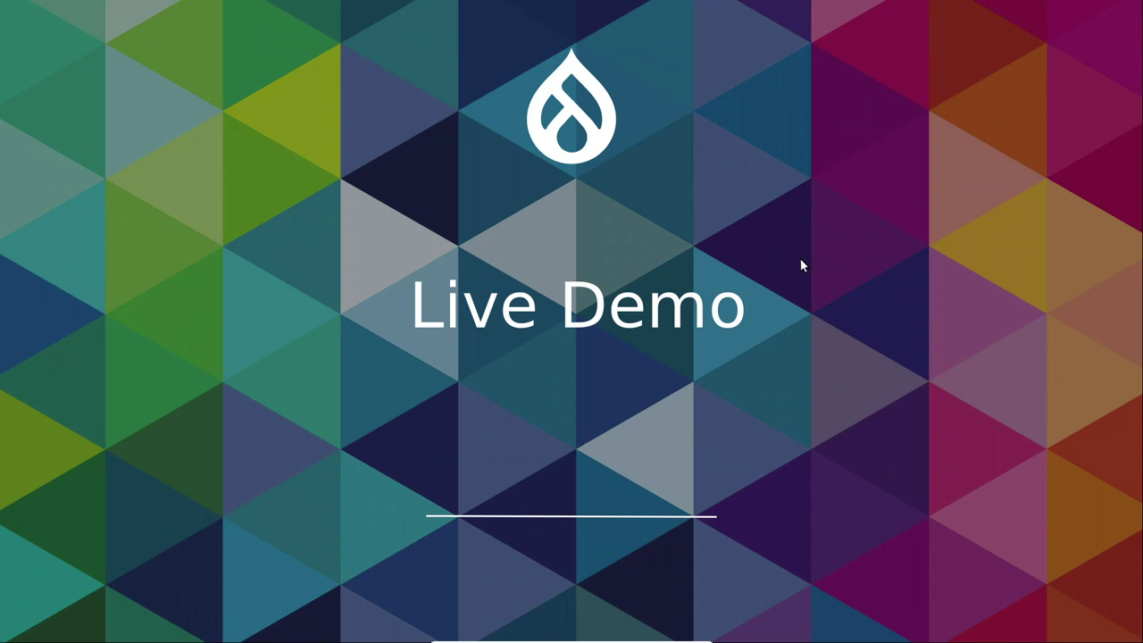
{"action": "key", "text": "alt+Tab"}
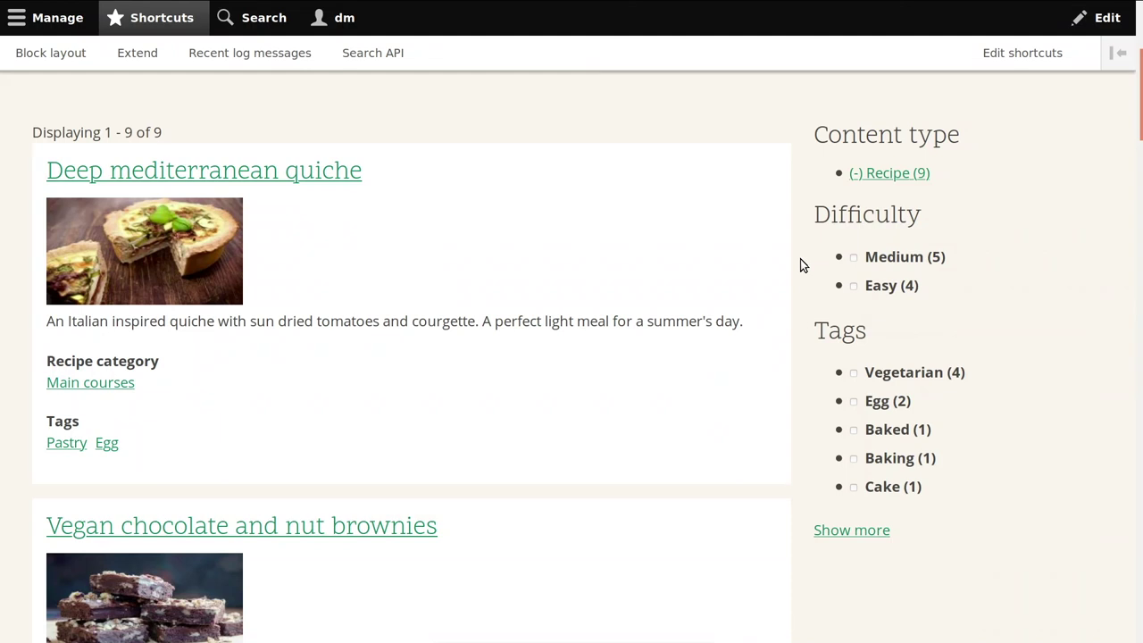
Enable autocomplete for the Search view on the Search API Content index and save the settings.
{"action": "left_click", "coordinate": [373, 56]}
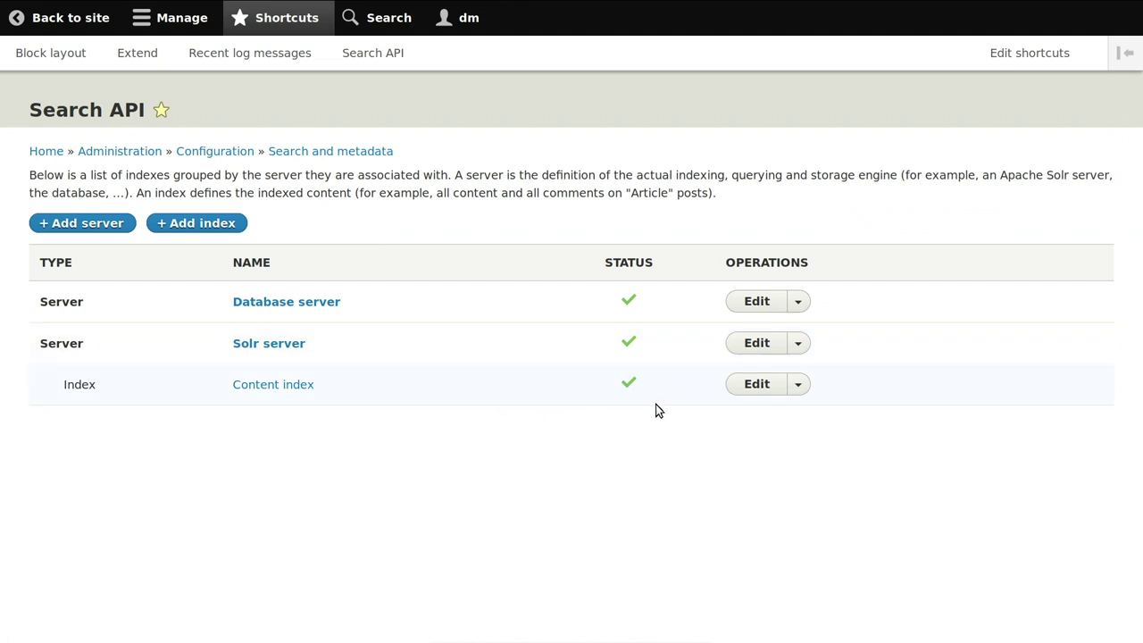
{"action": "left_click", "coordinate": [797, 386]}
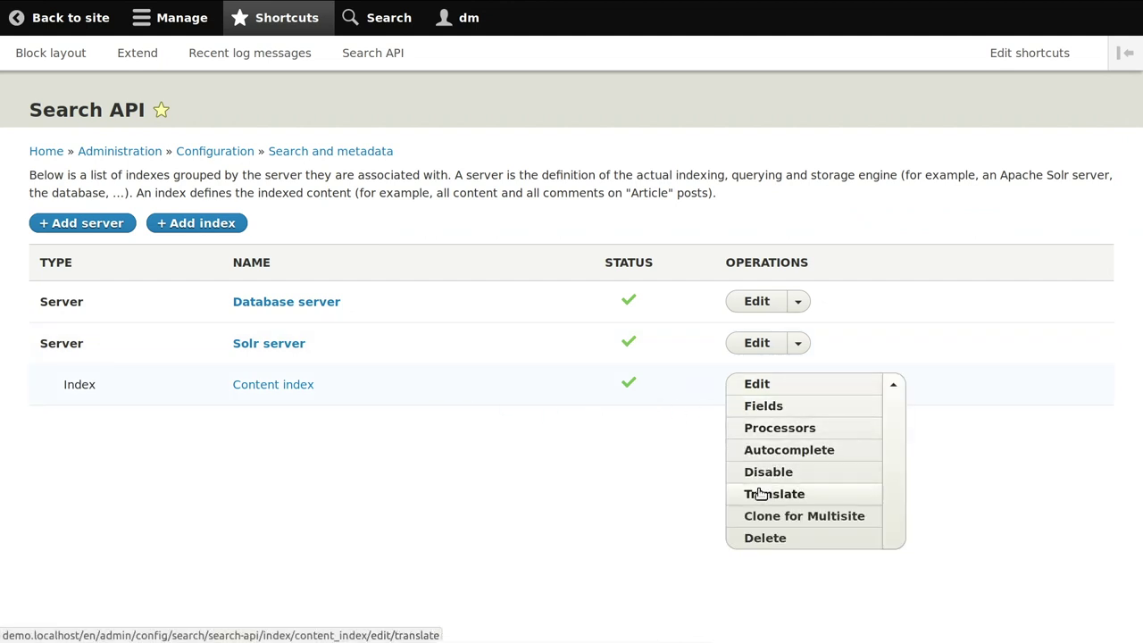
{"action": "left_click", "coordinate": [791, 449]}
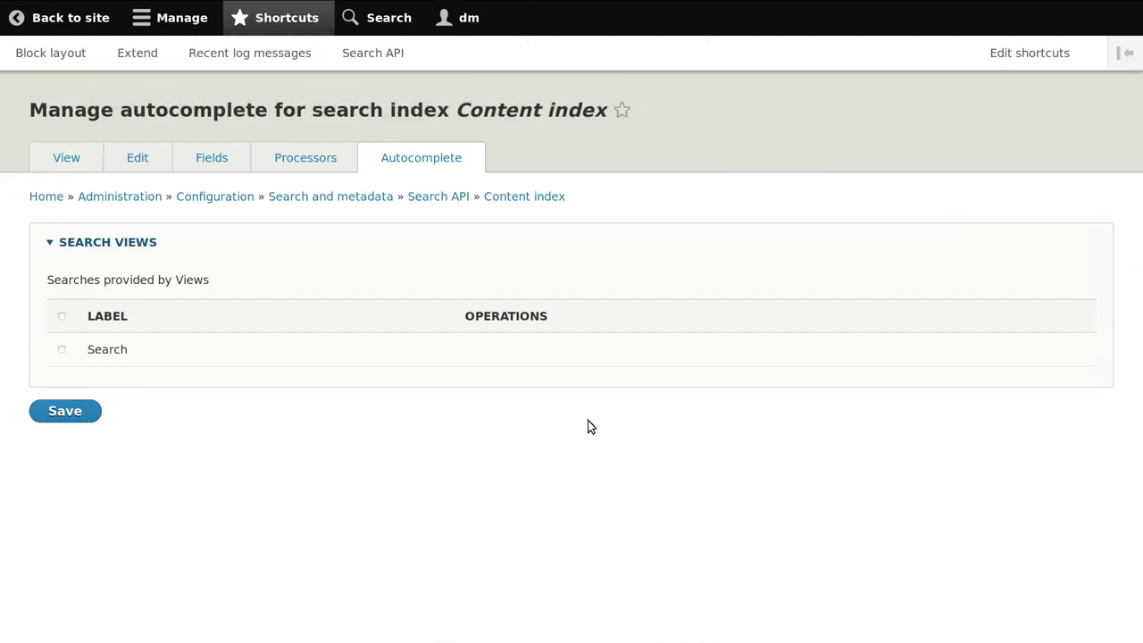
{"action": "left_click", "coordinate": [62, 350]}
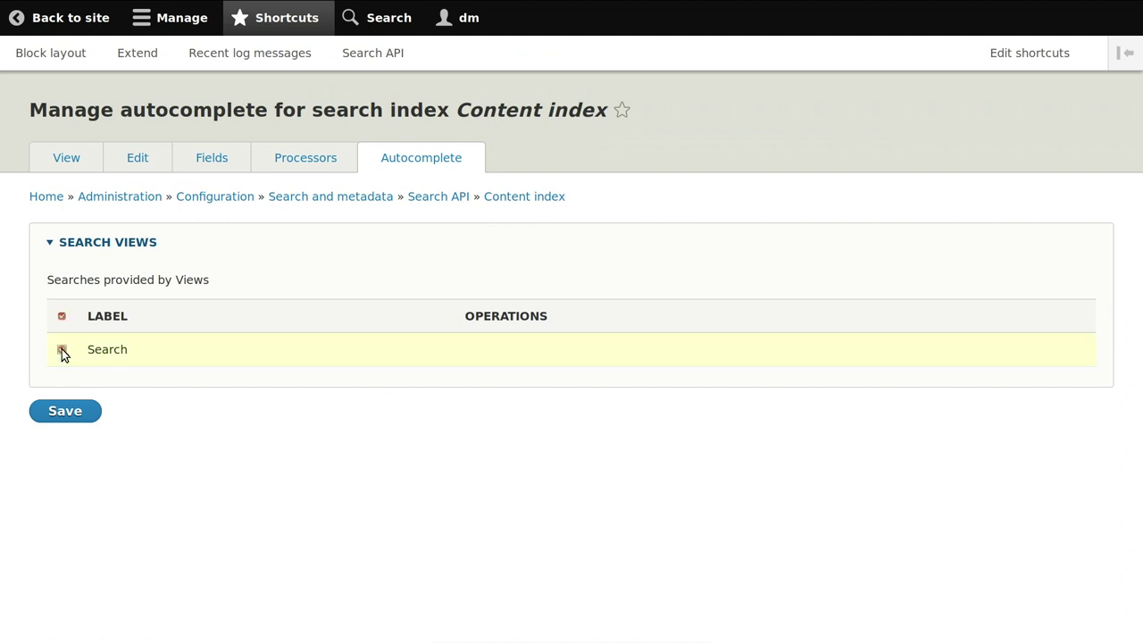
{"action": "left_click", "coordinate": [77, 410]}
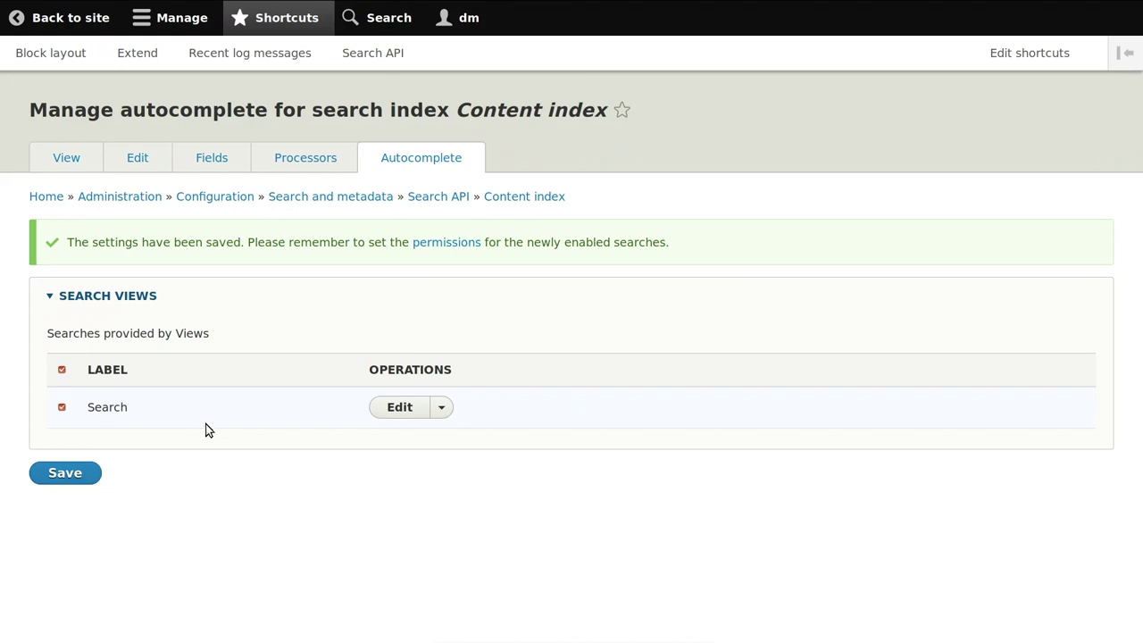
Open the autocompletion configuration of the Search view and enable the Solr Terms suggester.
{"action": "left_click", "coordinate": [399, 407]}
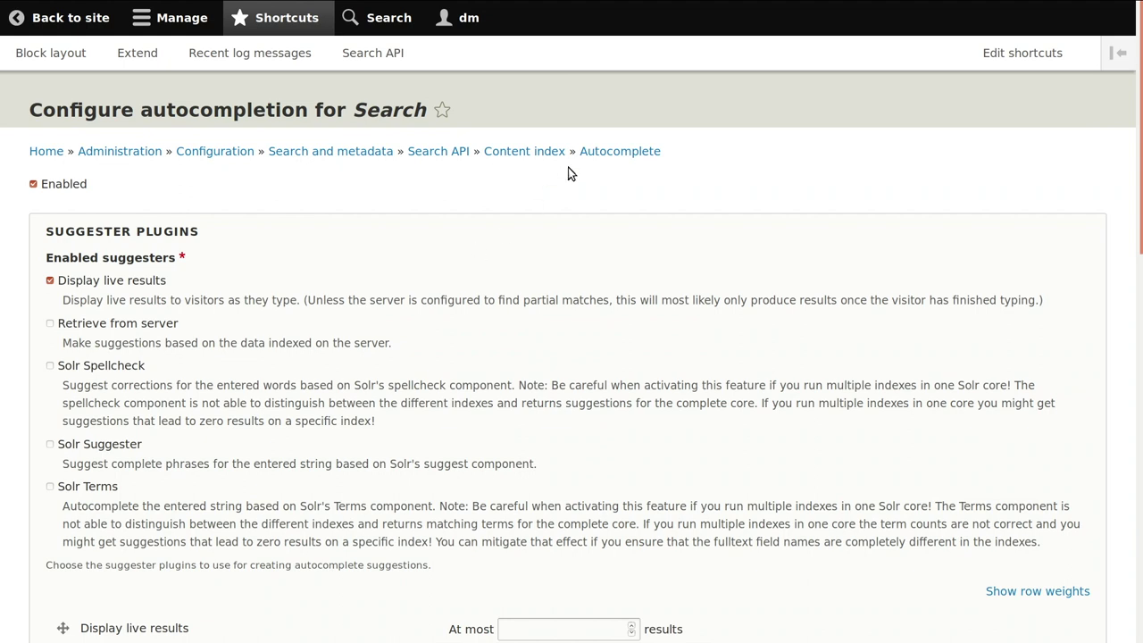
{"action": "left_click", "coordinate": [620, 151]}
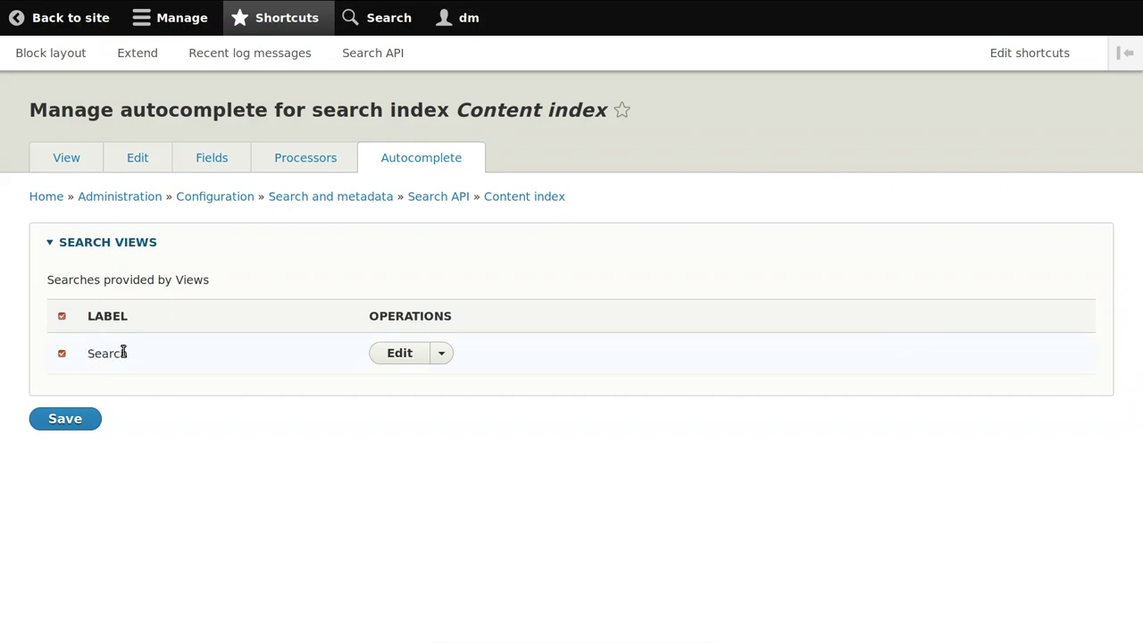
{"action": "left_click", "coordinate": [396, 355]}
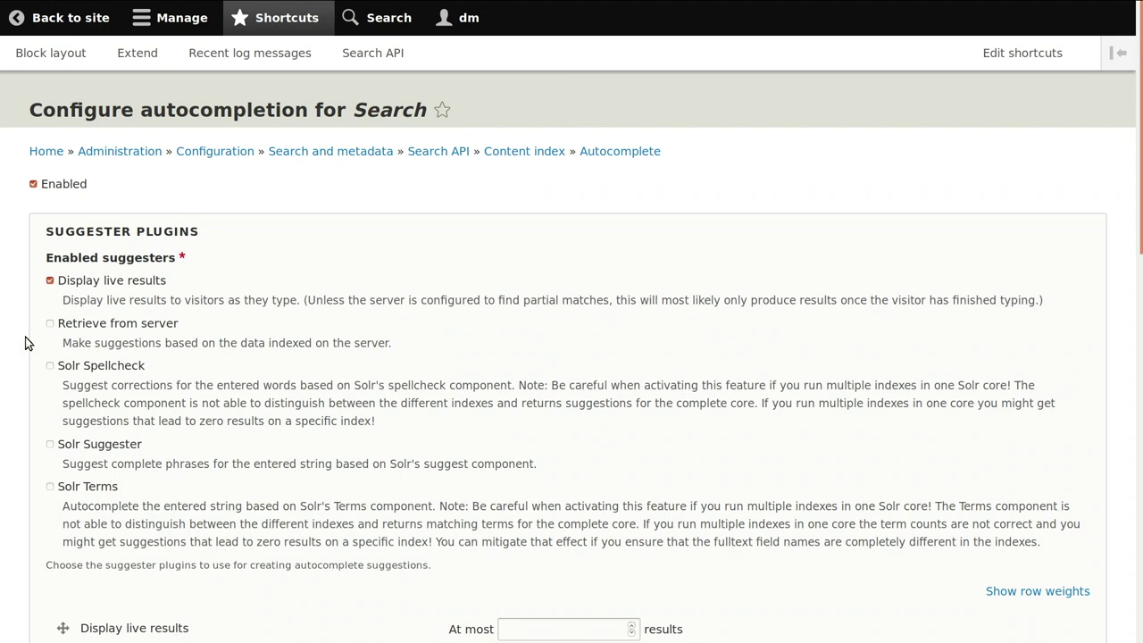
{"action": "scroll", "coordinate": [25, 337], "scroll_direction": "down", "scroll_amount": 3}
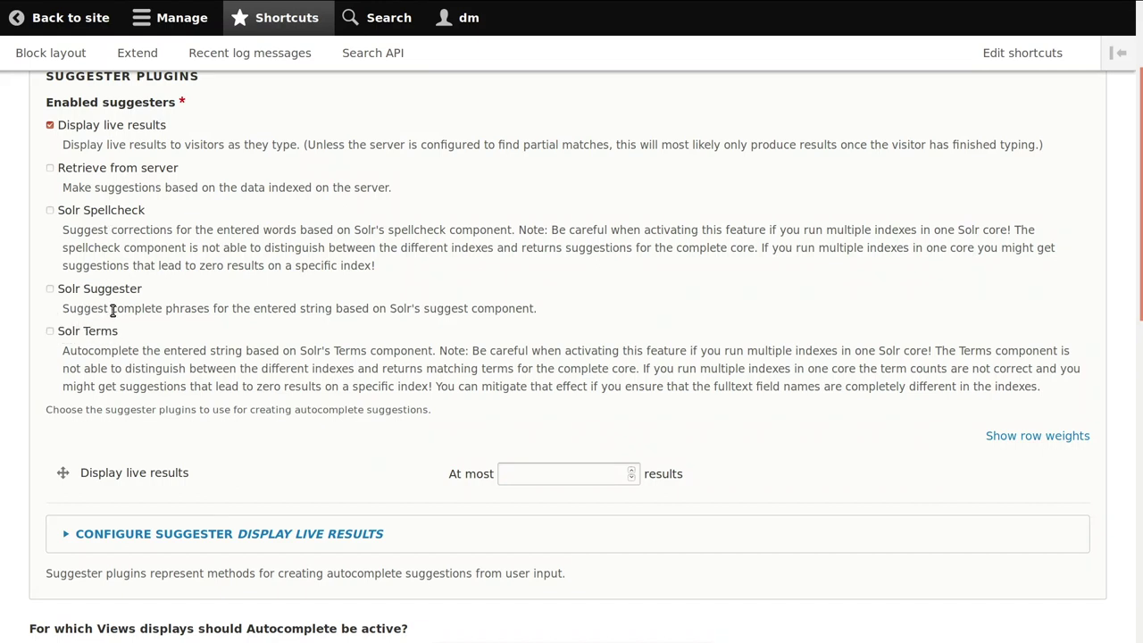
{"action": "left_click", "coordinate": [84, 330]}
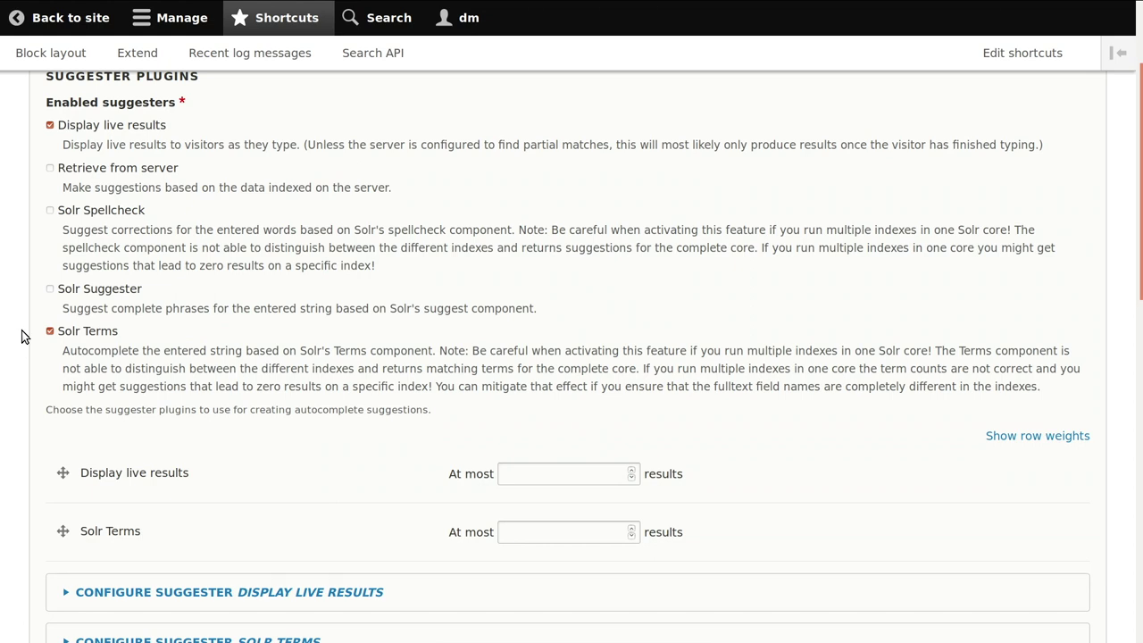
Limit both the Display live results and Solr Terms suggesters to at most 3 results each.
{"action": "scroll", "coordinate": [21, 335], "scroll_direction": "down", "scroll_amount": 2}
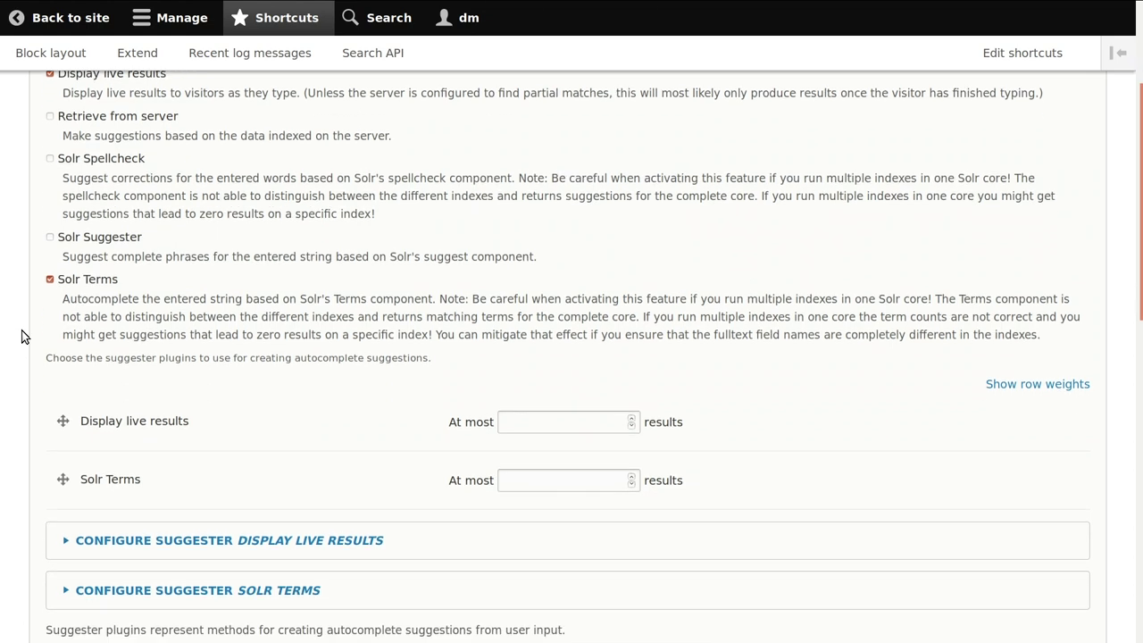
{"action": "left_click", "coordinate": [583, 360]}
{"action": "type", "text": "3"}
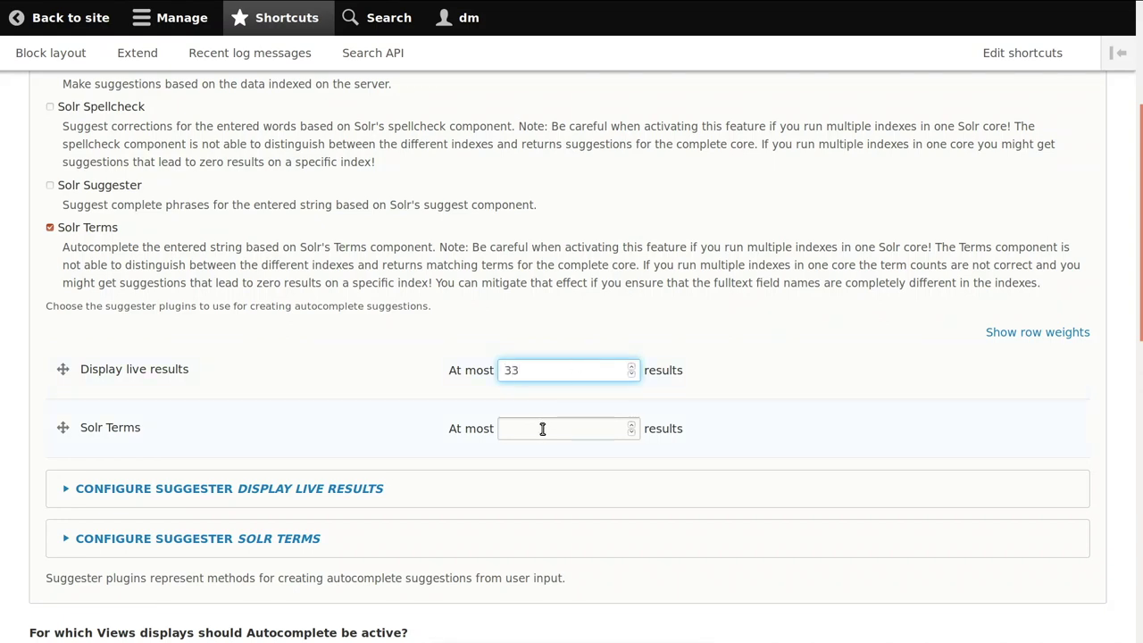
{"action": "type", "text": "3"}
{"action": "key", "text": "BackSpace"}
{"action": "left_click", "coordinate": [542, 434]}
{"action": "type", "text": "3"}
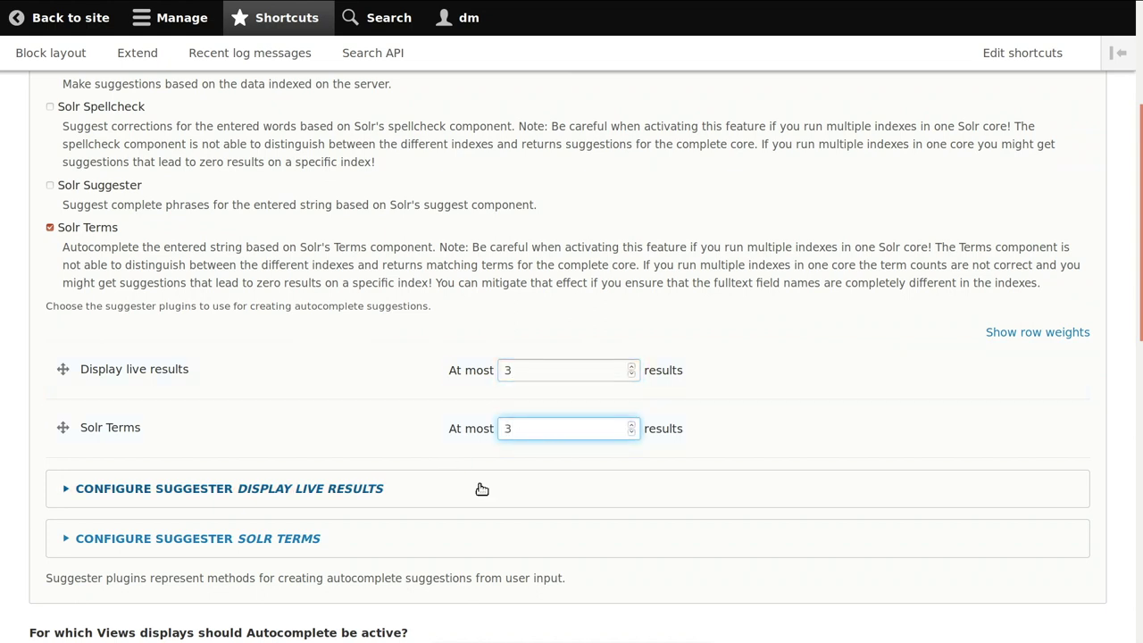
Examine the suggester settings for Display live results and Solr Terms, including the field overrides and the Article view mode options.
{"action": "left_click", "coordinate": [393, 490]}
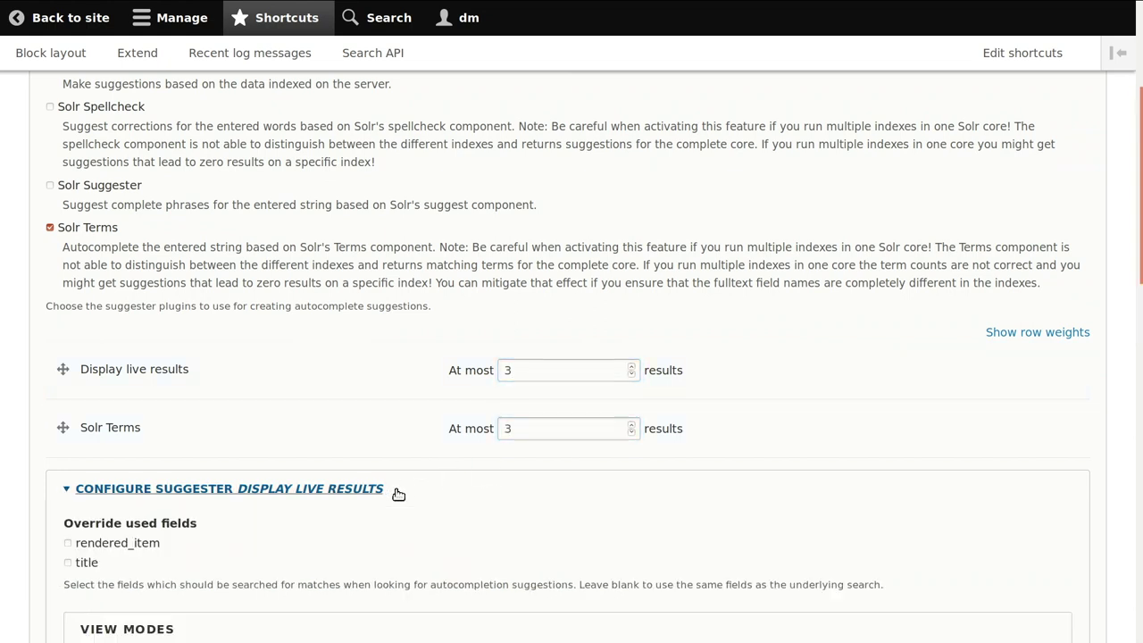
{"action": "scroll", "coordinate": [215, 500], "scroll_direction": "down", "scroll_amount": 4}
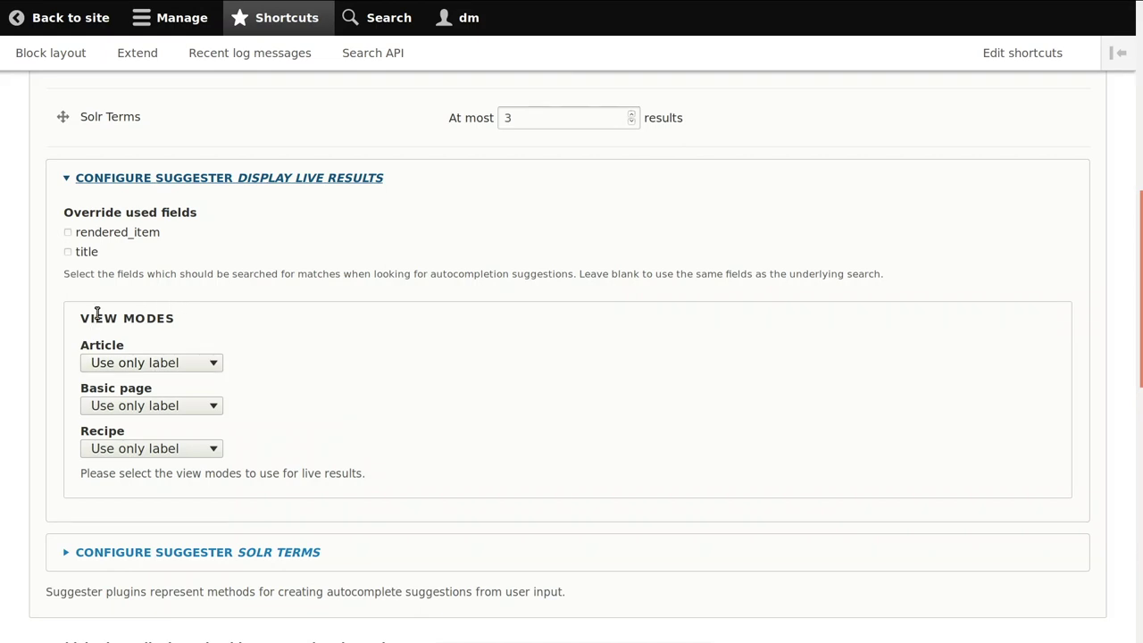
{"action": "left_click", "coordinate": [115, 366]}
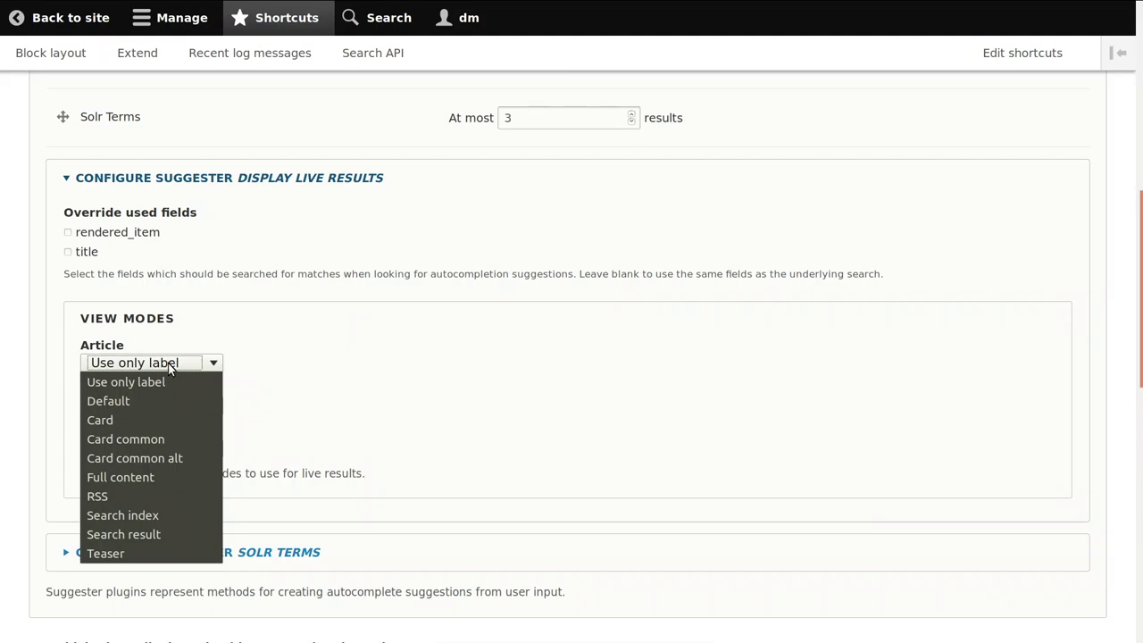
{"action": "left_click", "coordinate": [170, 366]}
{"action": "left_click", "coordinate": [33, 408]}
{"action": "scroll", "coordinate": [36, 408], "scroll_direction": "down", "scroll_amount": 2}
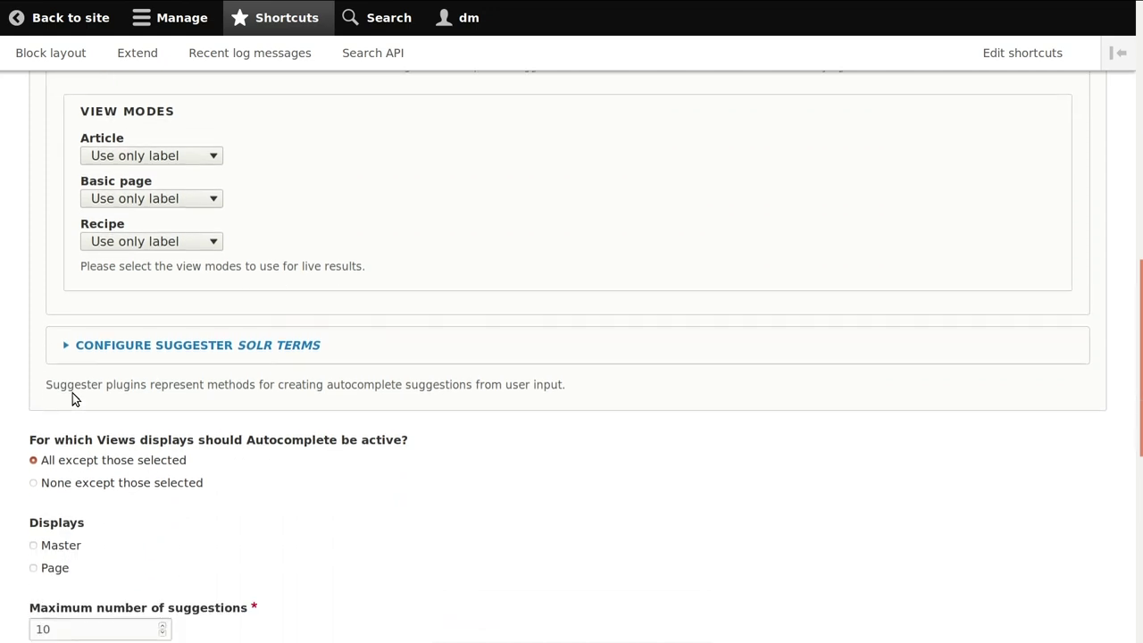
{"action": "left_click", "coordinate": [191, 345]}
{"action": "scroll", "coordinate": [191, 351], "scroll_direction": "down", "scroll_amount": 1}
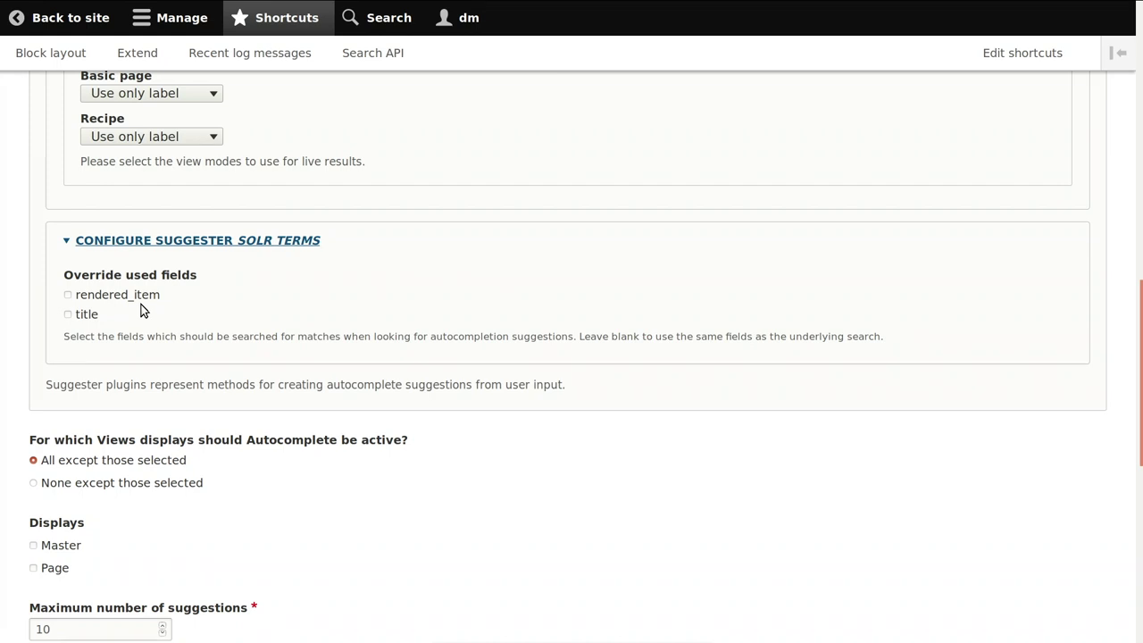
{"action": "left_click", "coordinate": [186, 243]}
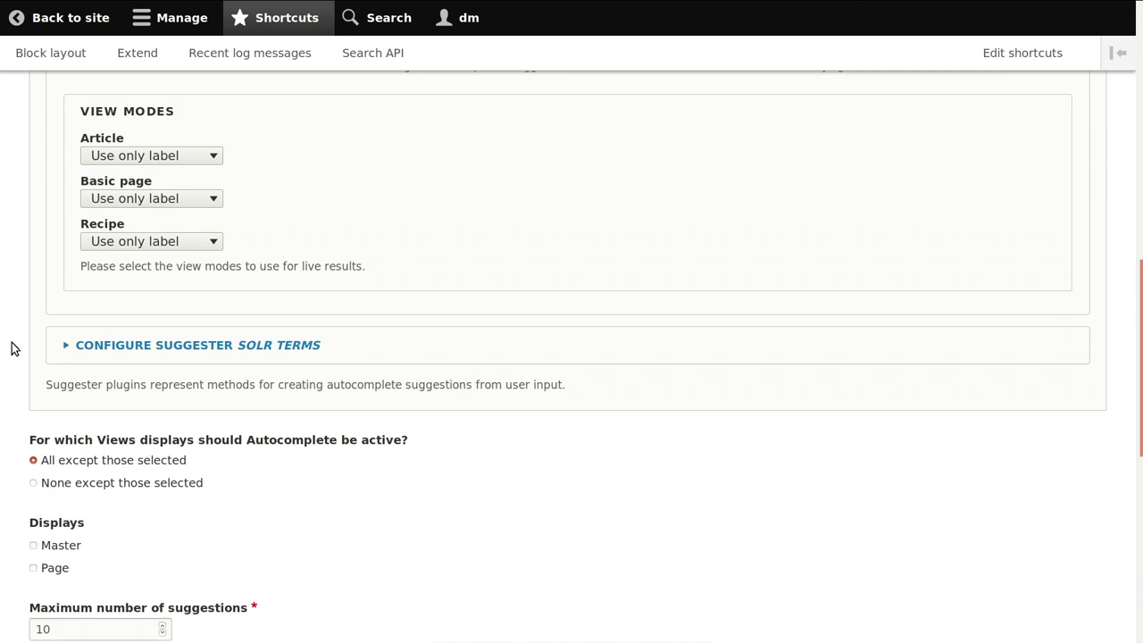
Turn on result count estimates for the Search view's autocomplete and save the autocompletion settings.
{"action": "scroll", "coordinate": [12, 348], "scroll_direction": "down", "scroll_amount": 5}
{"action": "scroll", "coordinate": [13, 348], "scroll_direction": "down", "scroll_amount": 1}
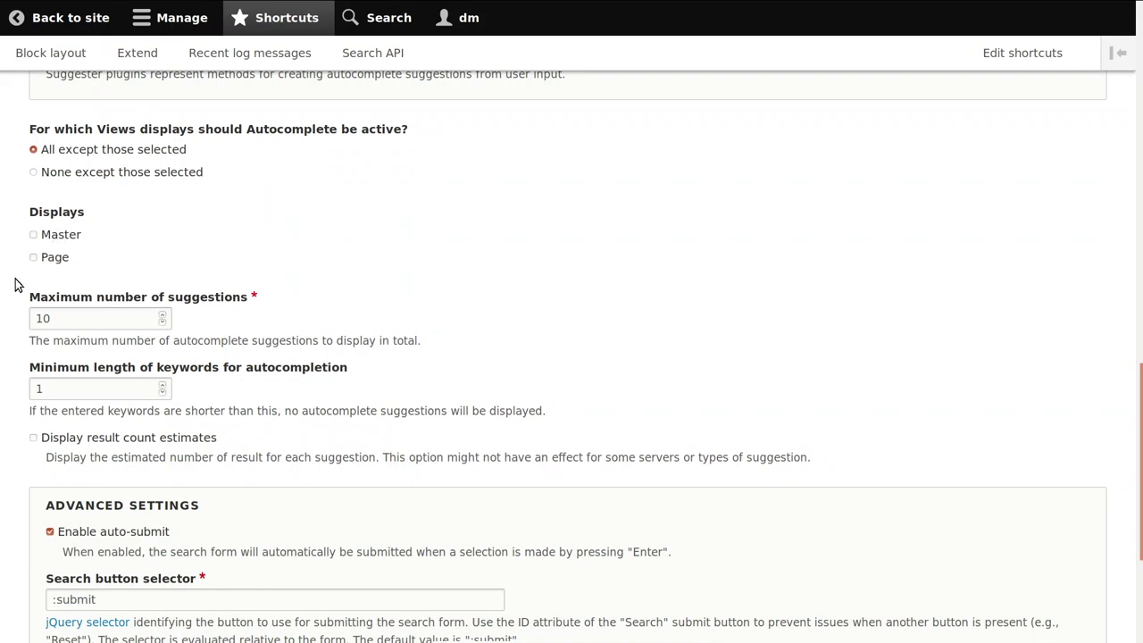
{"action": "scroll", "coordinate": [14, 284], "scroll_direction": "down", "scroll_amount": 4}
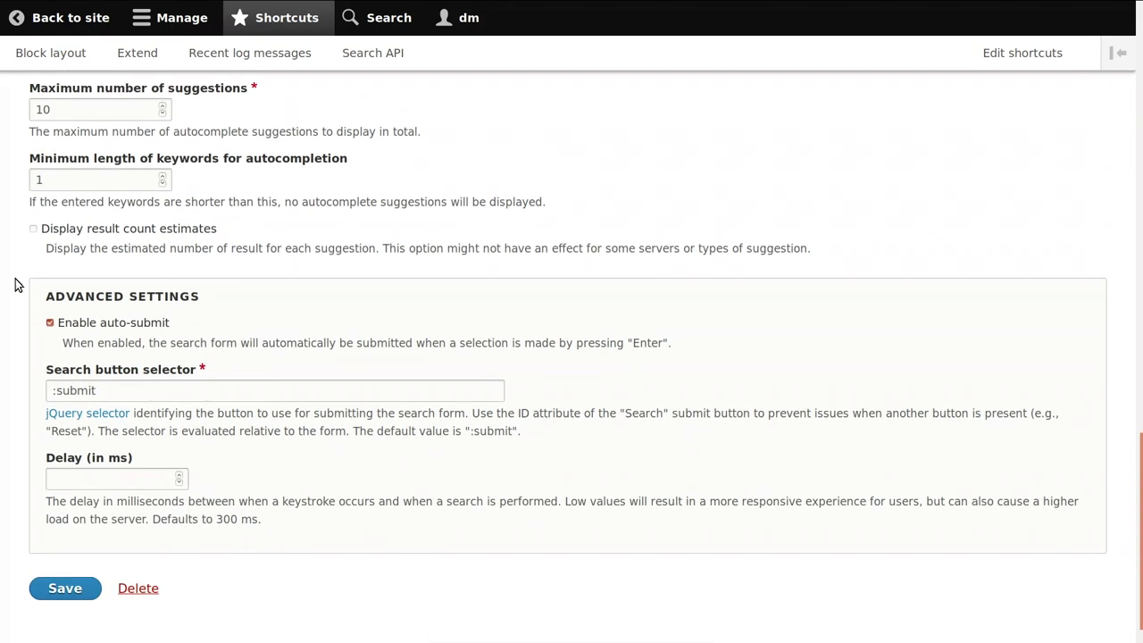
{"action": "scroll", "coordinate": [15, 284], "scroll_direction": "down", "scroll_amount": 1}
{"action": "left_click_drag", "start_coordinate": [72, 391], "coordinate": [50, 357]}
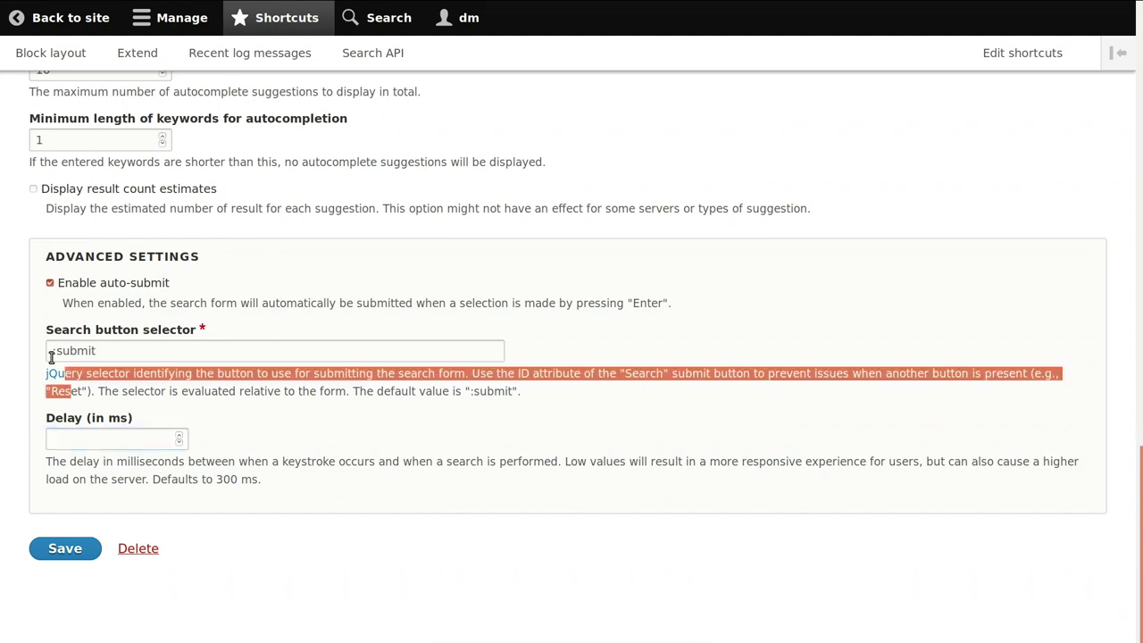
{"action": "left_click", "coordinate": [101, 189]}
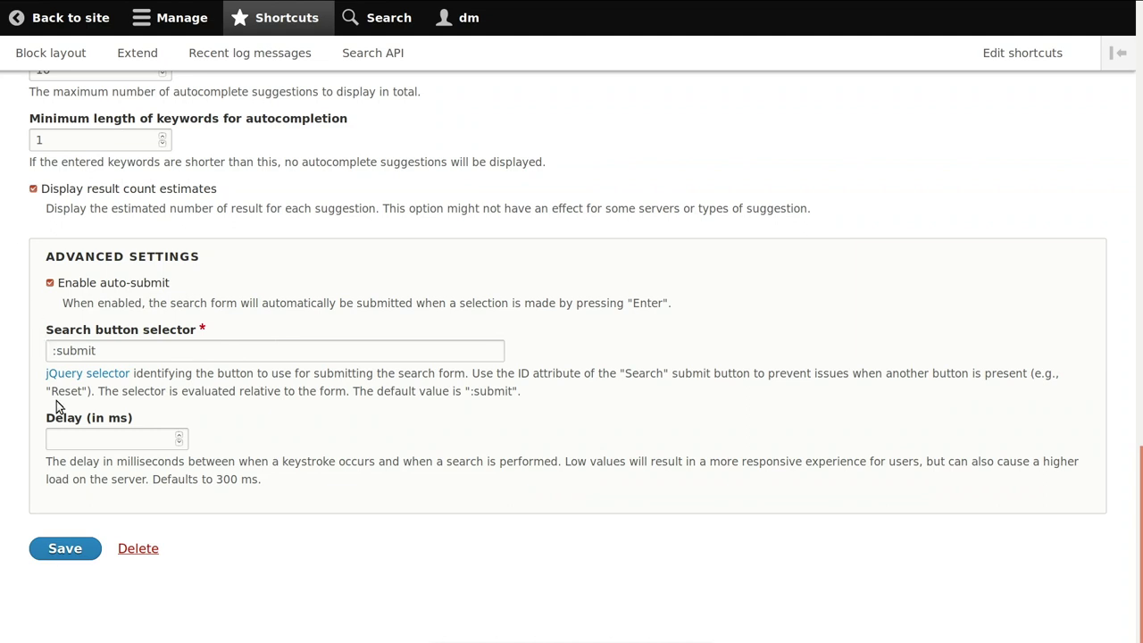
{"action": "left_click", "coordinate": [66, 549]}
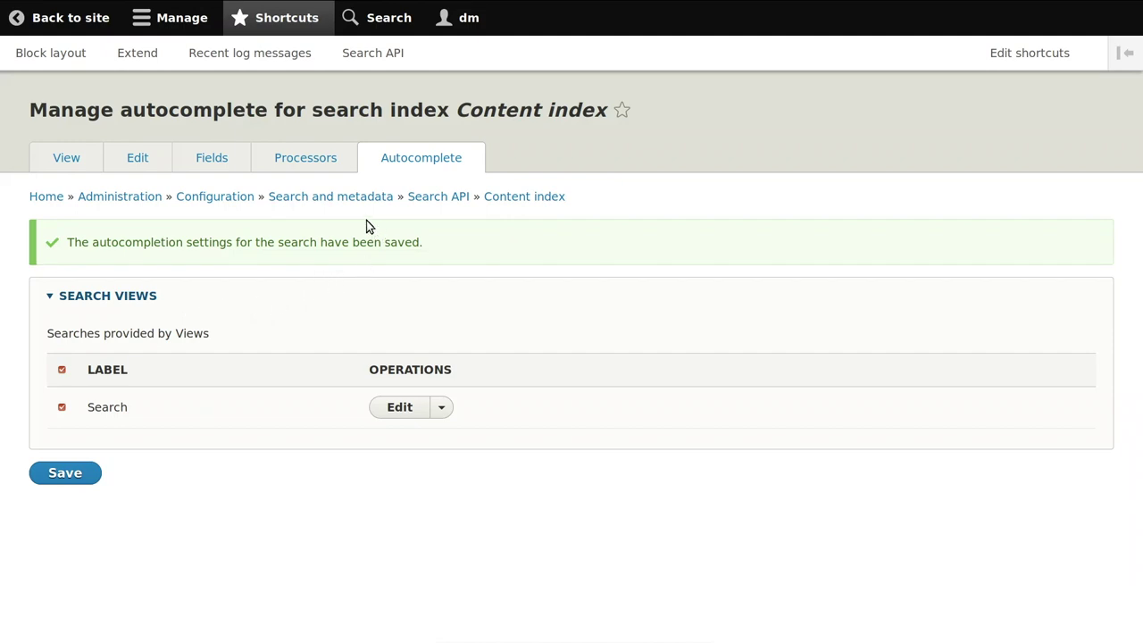
Return to the site, enter "pasta" as search keywords and open the suggested article "The Umami guide to our favorite mushrooms".
{"action": "left_click", "coordinate": [65, 19]}
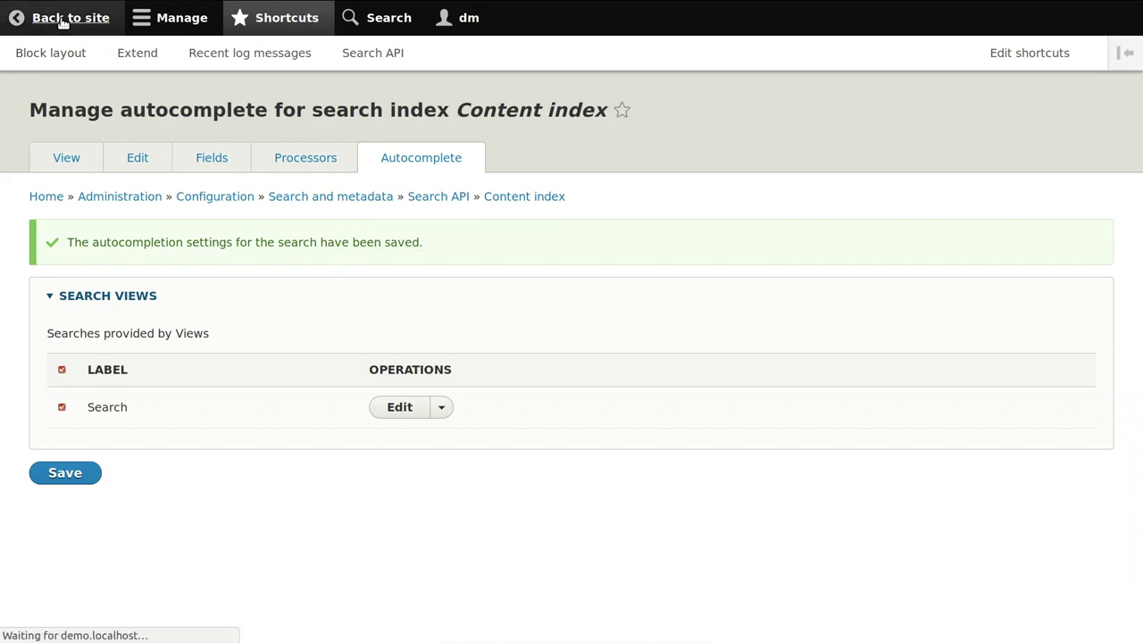
{"action": "left_click", "coordinate": [449, 109]}
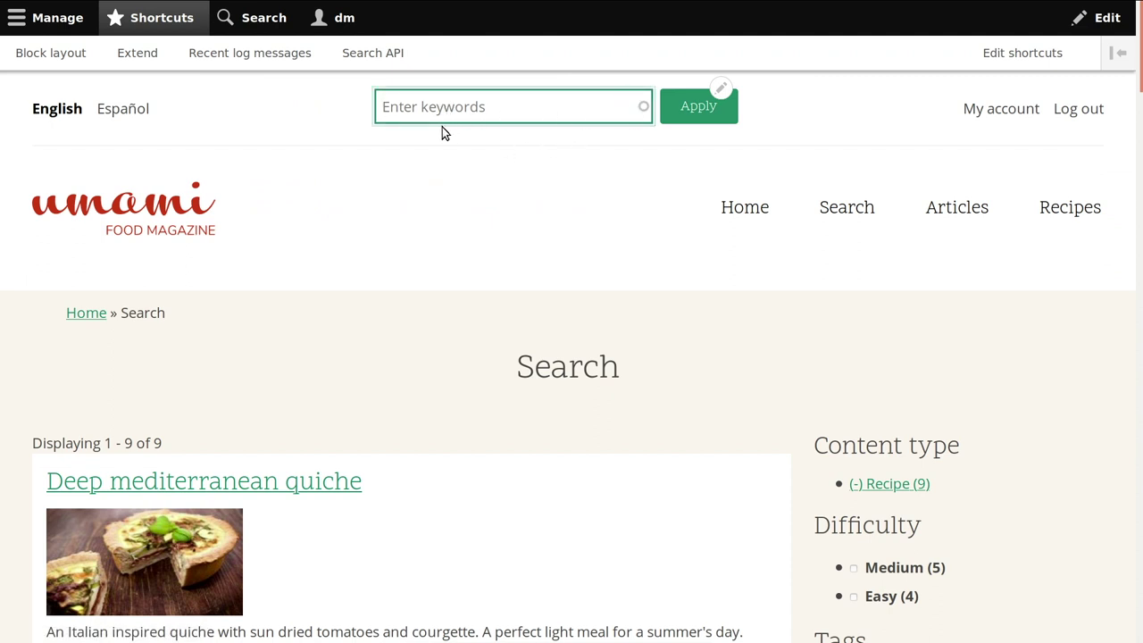
{"action": "type", "text": "pas"}
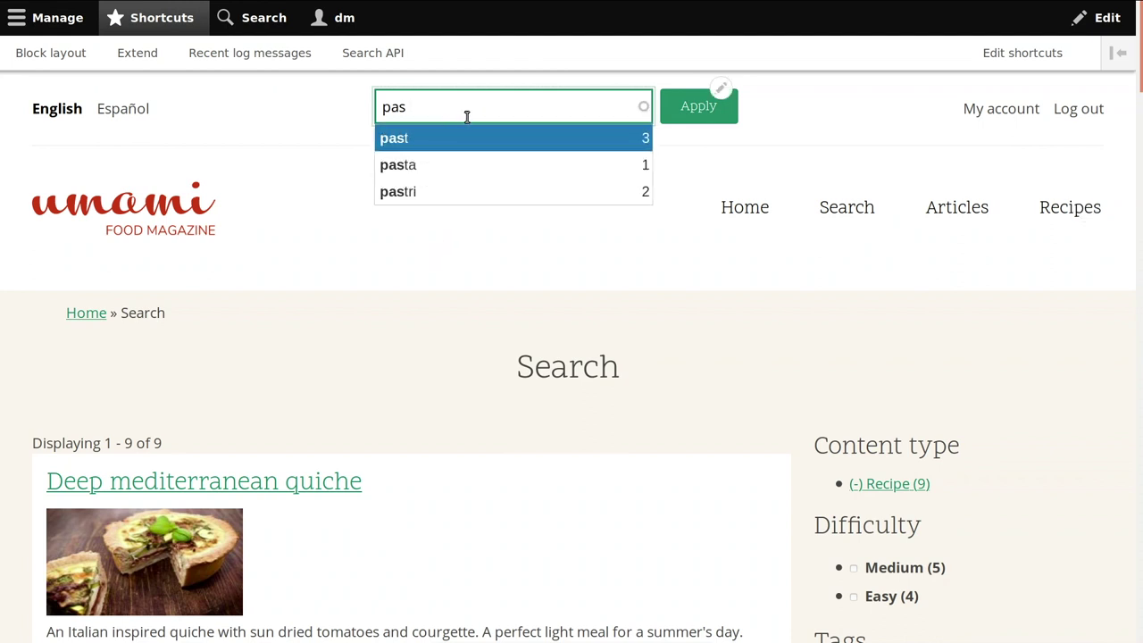
{"action": "type", "text": "ta"}
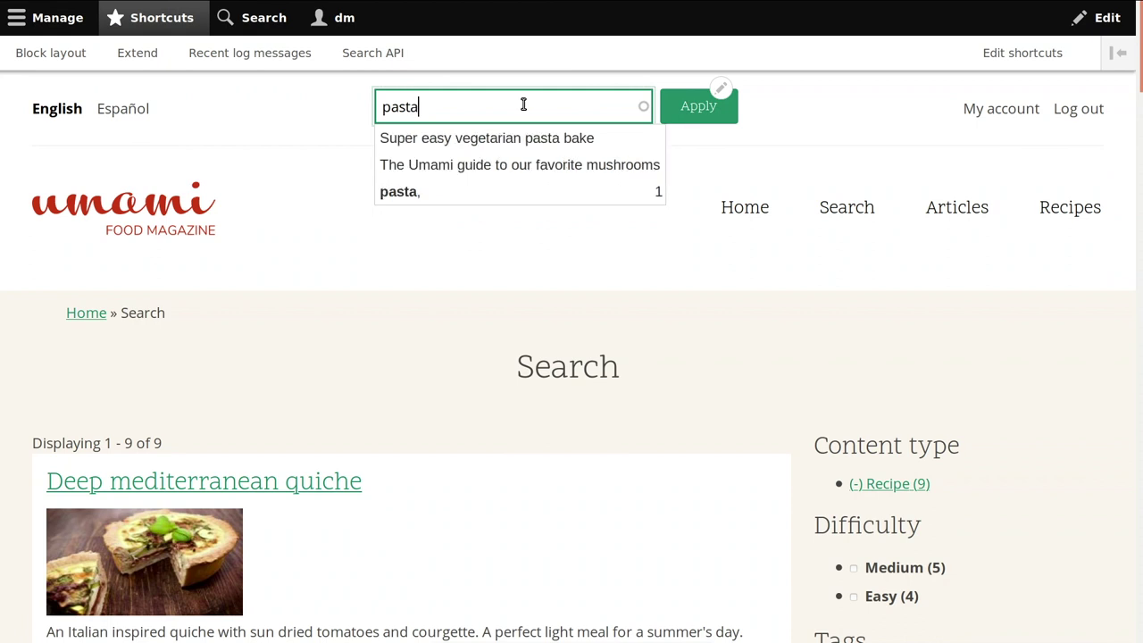
{"action": "left_click", "coordinate": [516, 168]}
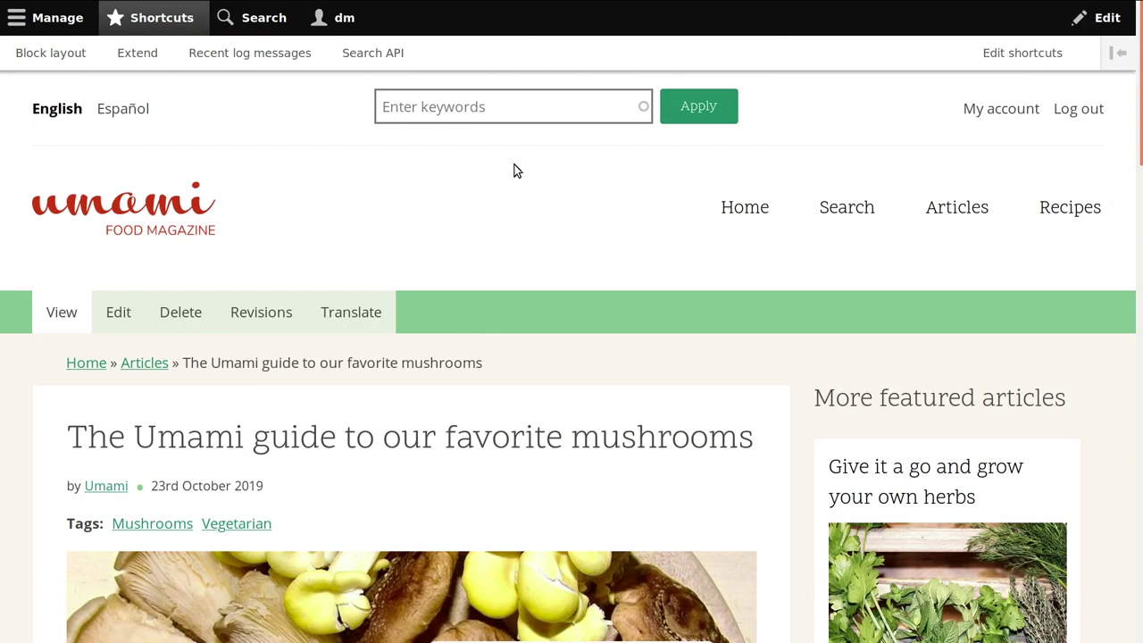
Enter "pas" as search keywords, pick the "pasta" suggestion and review the search results.
{"action": "left_click", "coordinate": [570, 109]}
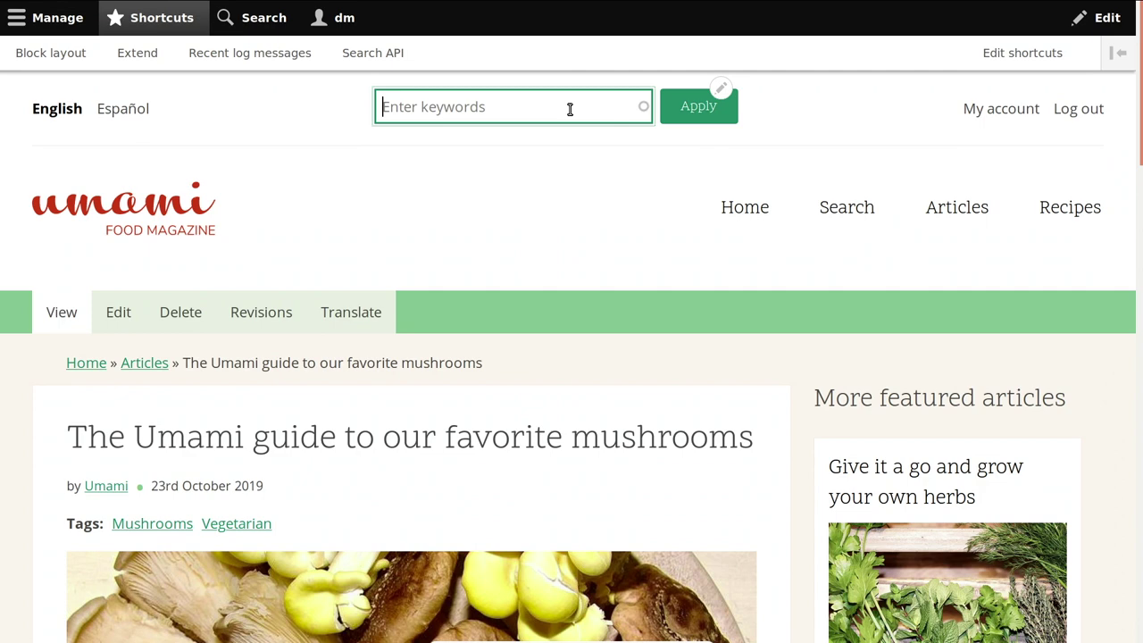
{"action": "type", "text": "pas"}
{"action": "left_click", "coordinate": [490, 171]}
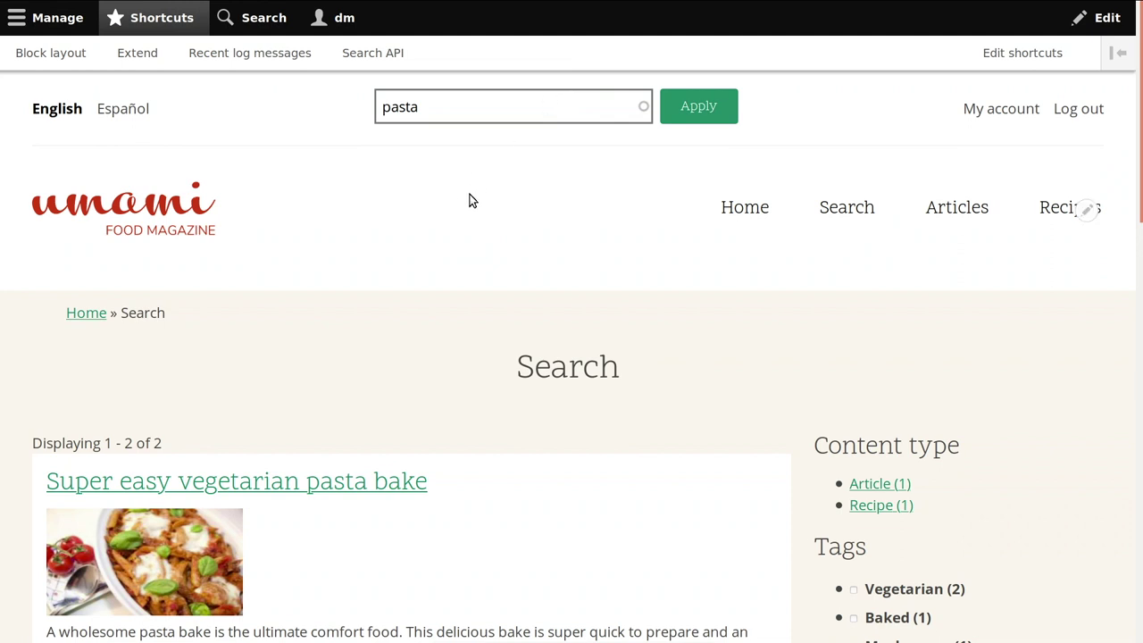
{"action": "scroll", "coordinate": [471, 202], "scroll_direction": "down", "scroll_amount": 1}
{"action": "scroll", "coordinate": [470, 202], "scroll_direction": "up", "scroll_amount": 1}
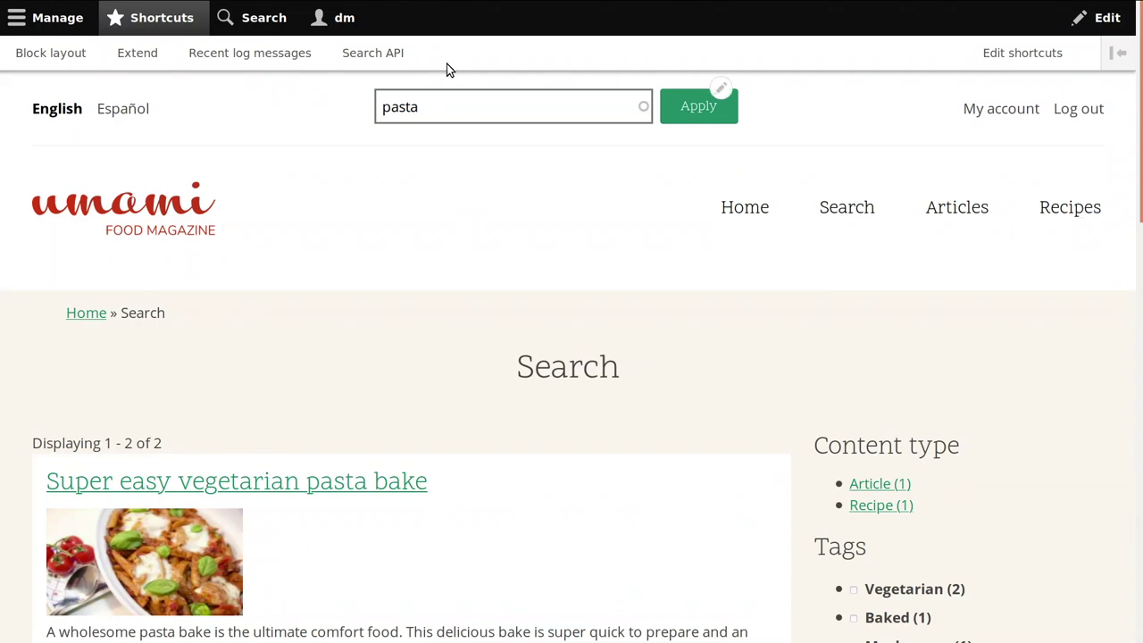
Open the field management of the Content index and add another Rendered HTML output field.
{"action": "left_click", "coordinate": [385, 56]}
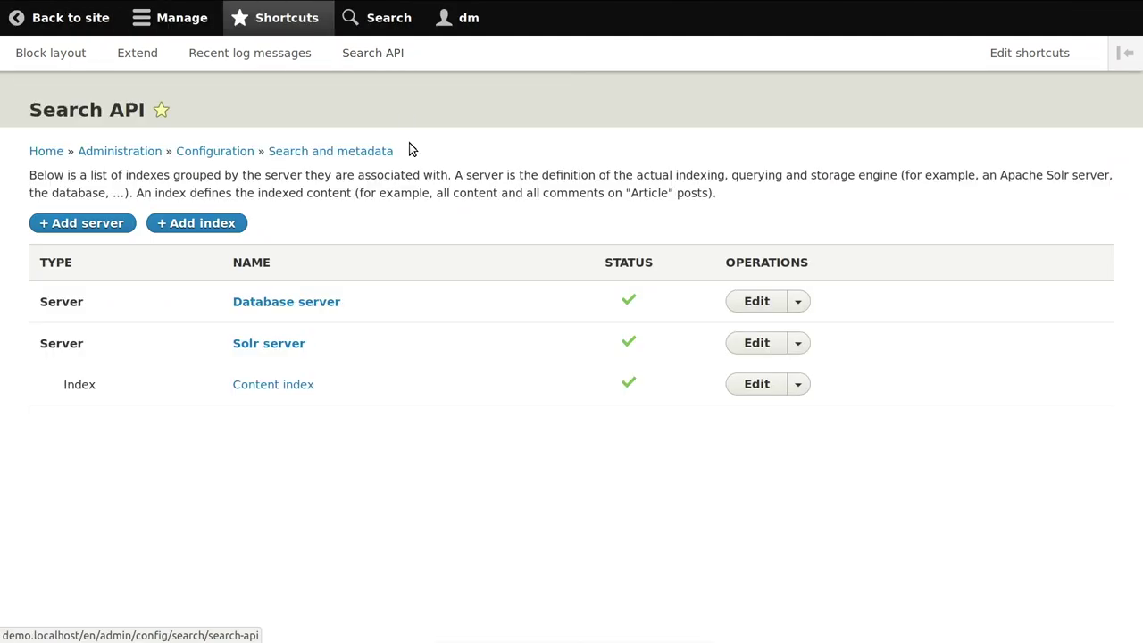
{"action": "left_click", "coordinate": [795, 395]}
{"action": "left_click", "coordinate": [773, 408]}
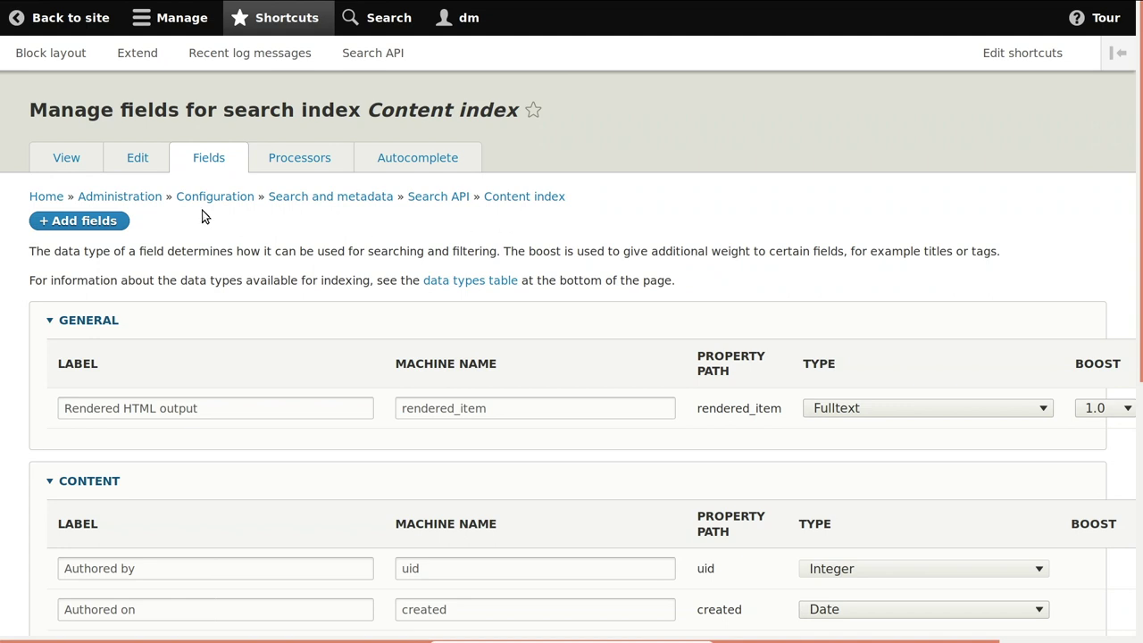
{"action": "left_click", "coordinate": [116, 221]}
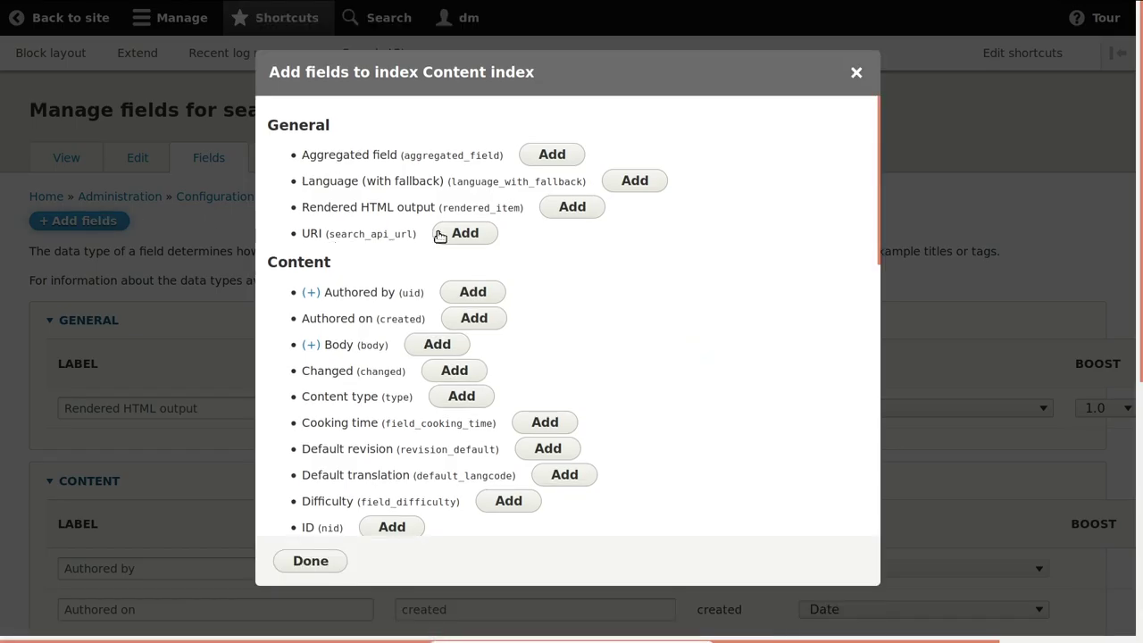
{"action": "left_click", "coordinate": [567, 207]}
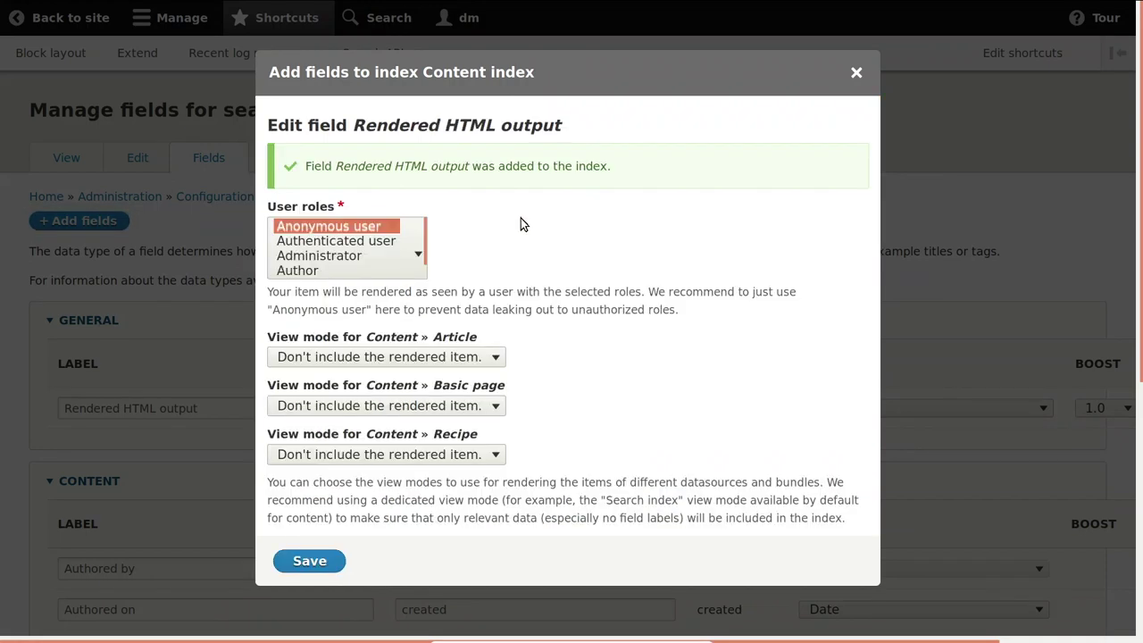
Set the new field's view mode to Search result for Article, Basic page and Recipe, save it and finish adding fields.
{"action": "left_click", "coordinate": [383, 361]}
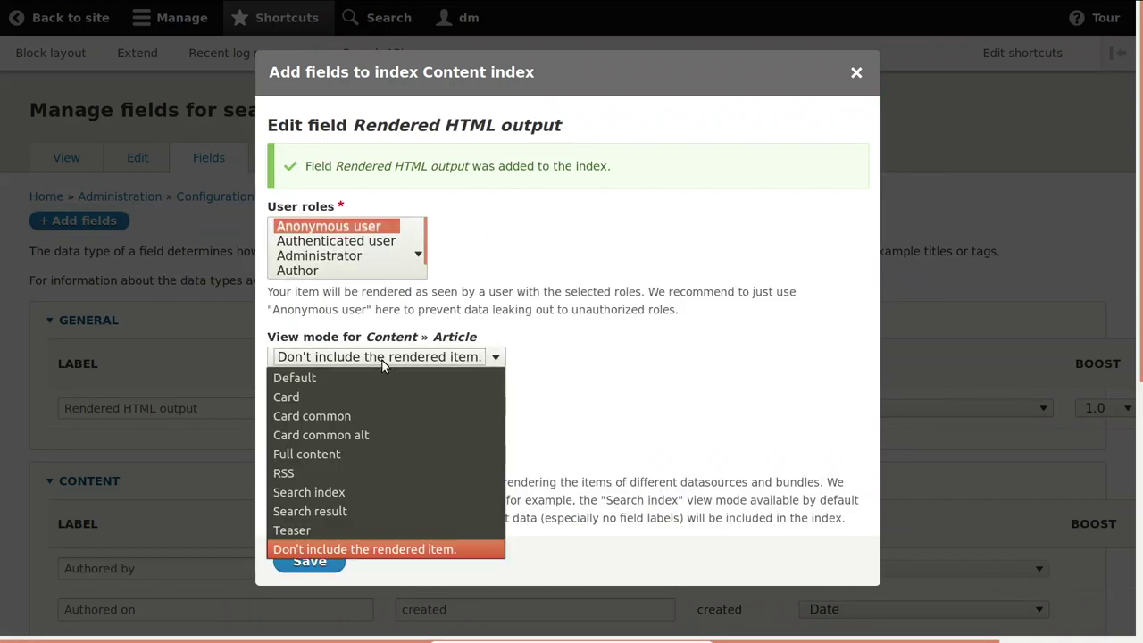
{"action": "left_click", "coordinate": [374, 511]}
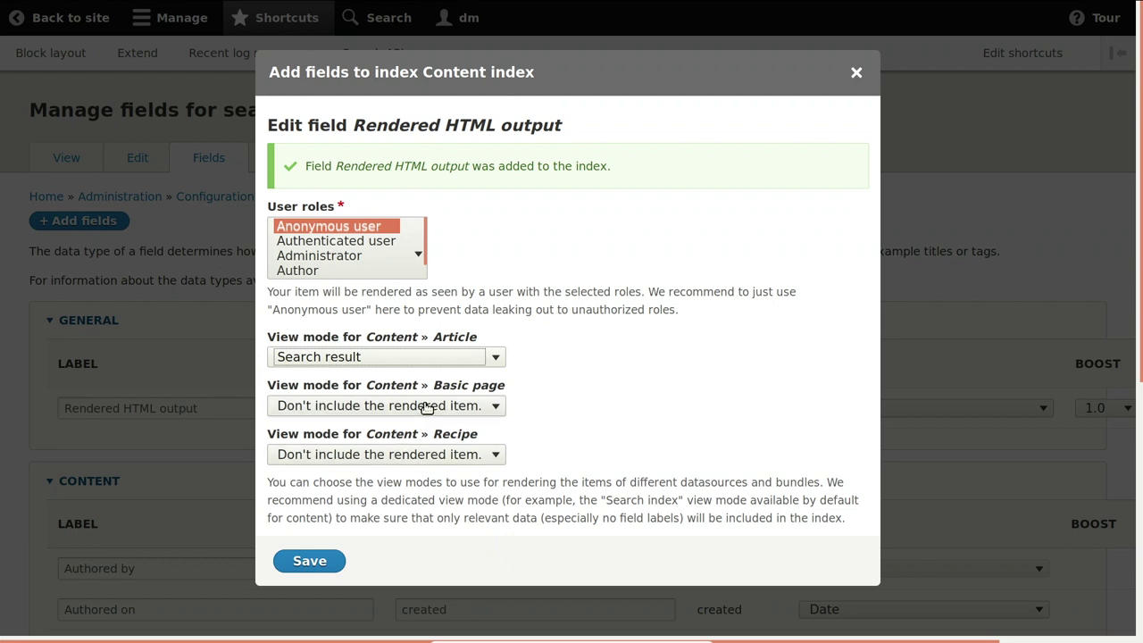
{"action": "left_click", "coordinate": [427, 407]}
{"action": "left_click", "coordinate": [355, 559]}
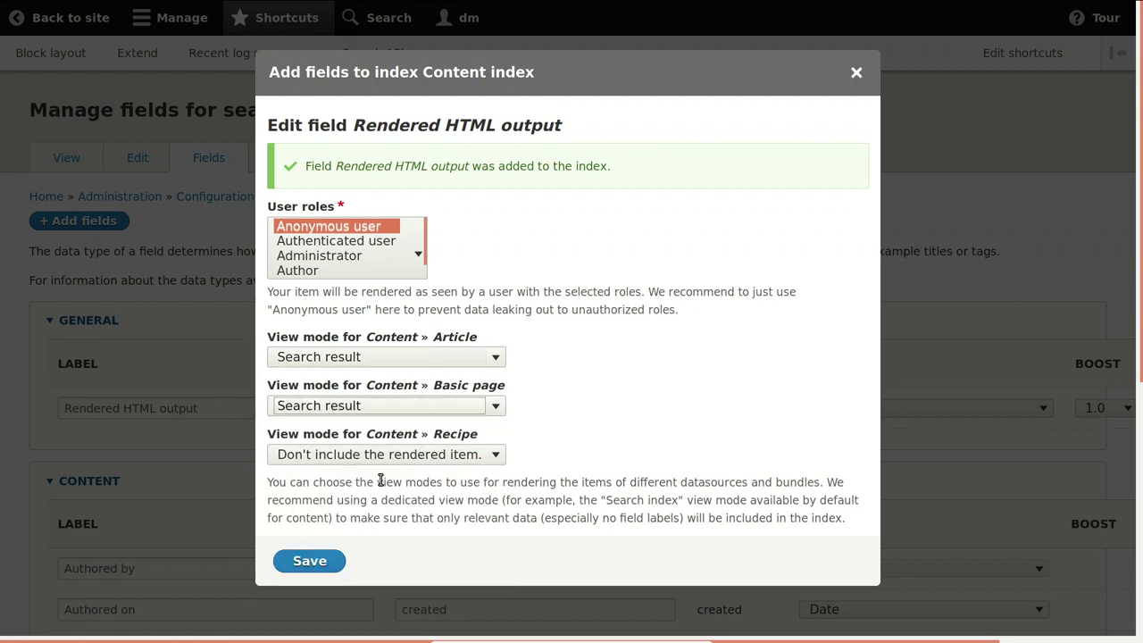
{"action": "left_click", "coordinate": [395, 457]}
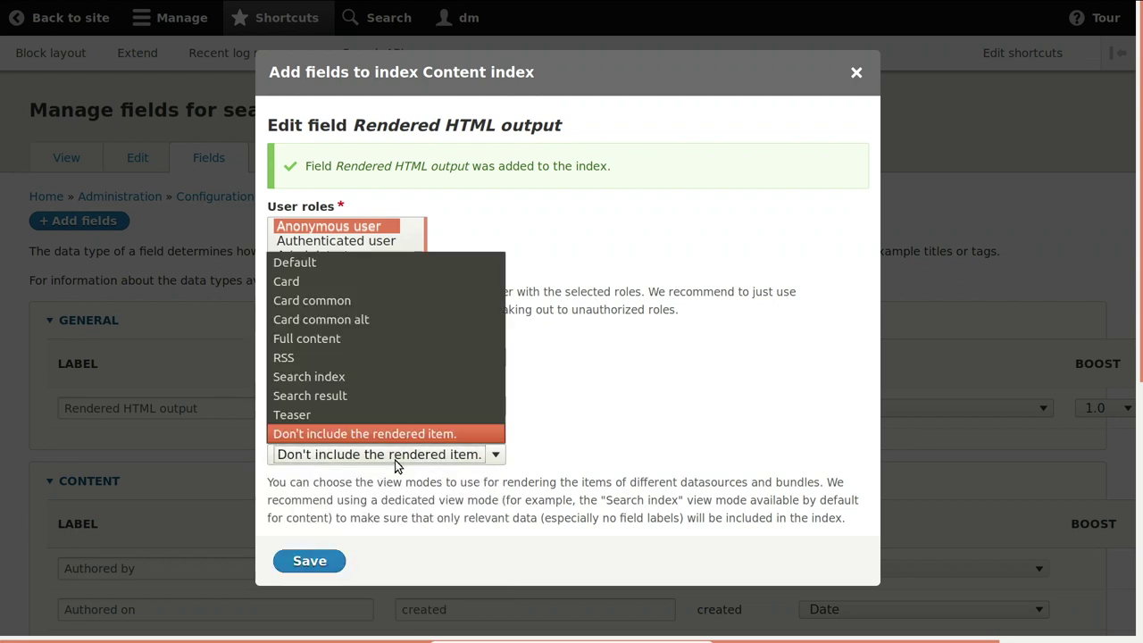
{"action": "left_click", "coordinate": [366, 396]}
{"action": "left_click", "coordinate": [313, 558]}
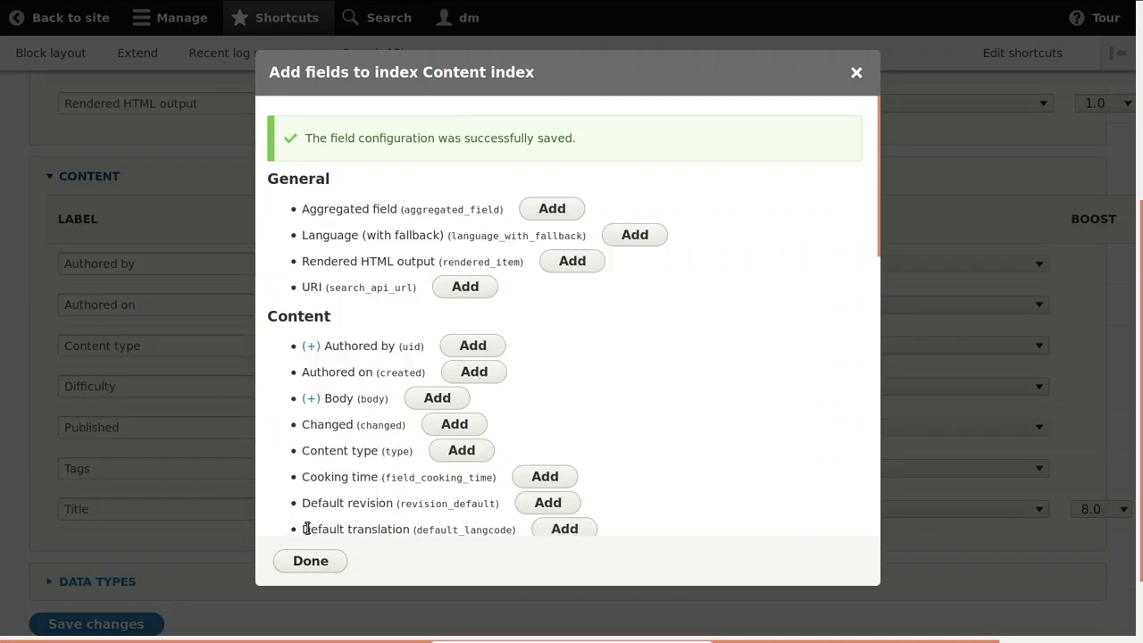
{"action": "left_click", "coordinate": [293, 560]}
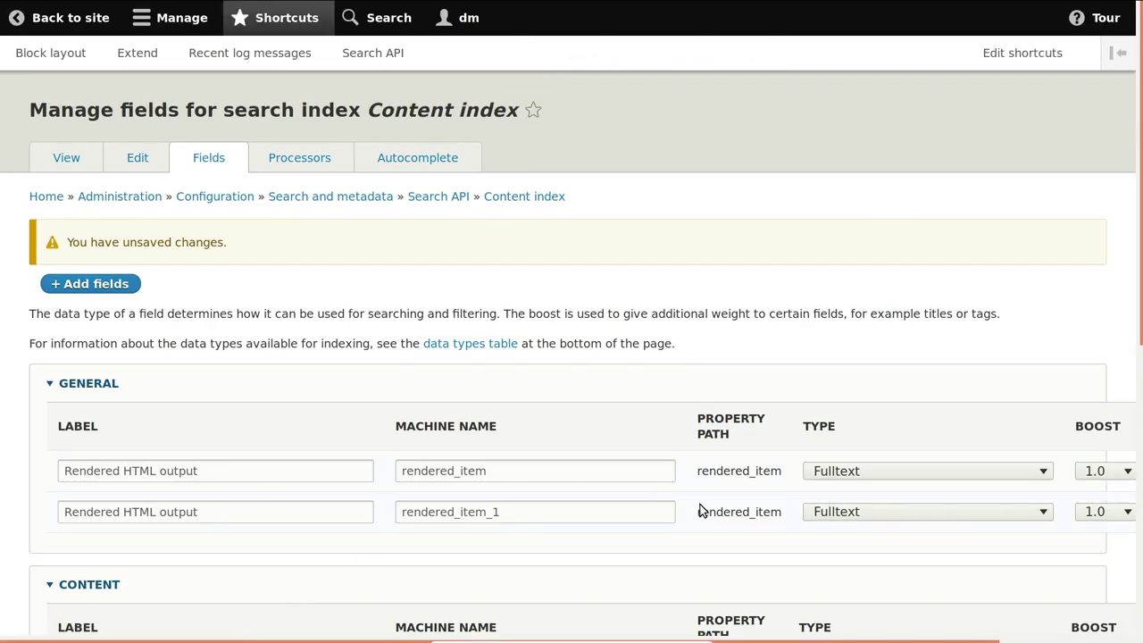
Set the rendered_item_1 field's type to Fulltext "edge" and its label to "Rendered HTML output (autocomplete)".
{"action": "left_click", "coordinate": [840, 513]}
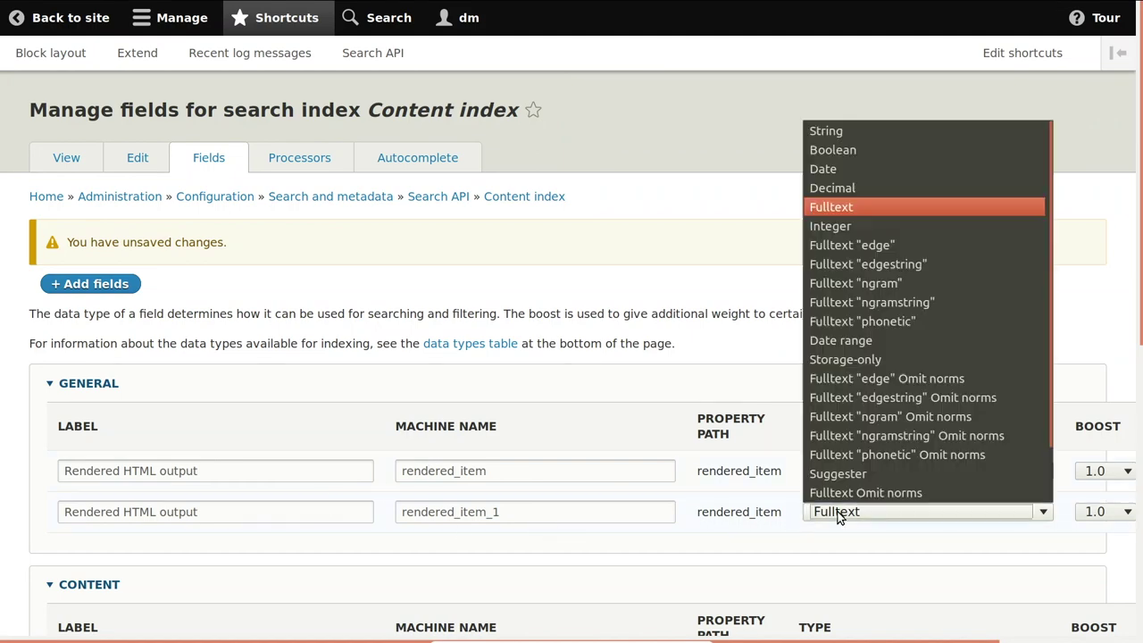
{"action": "left_click", "coordinate": [901, 250]}
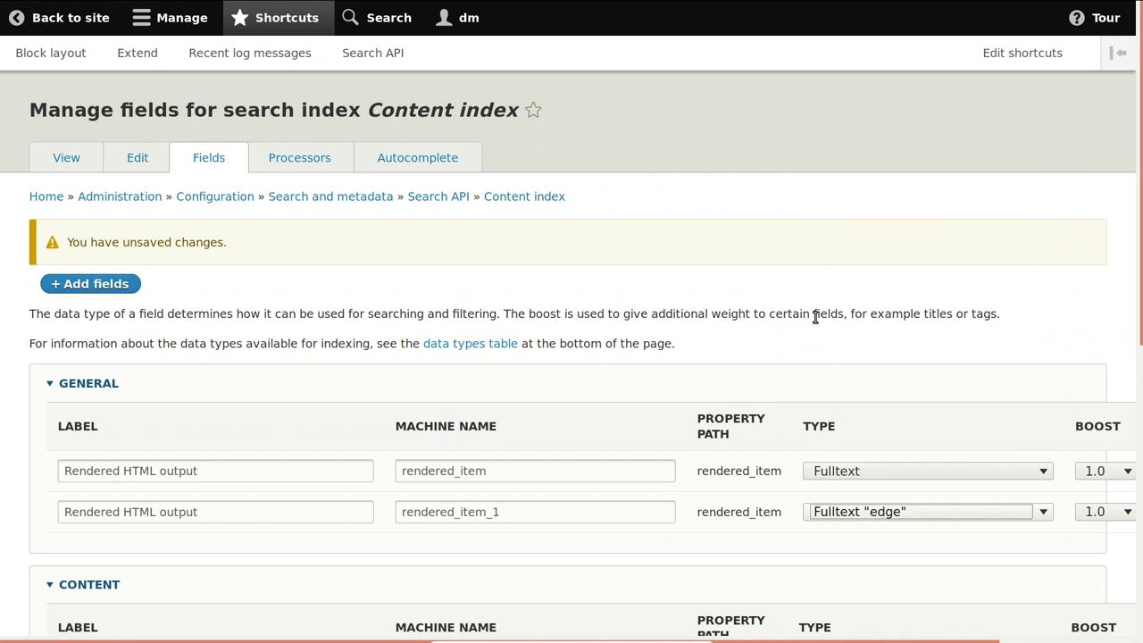
{"action": "left_click", "coordinate": [268, 509]}
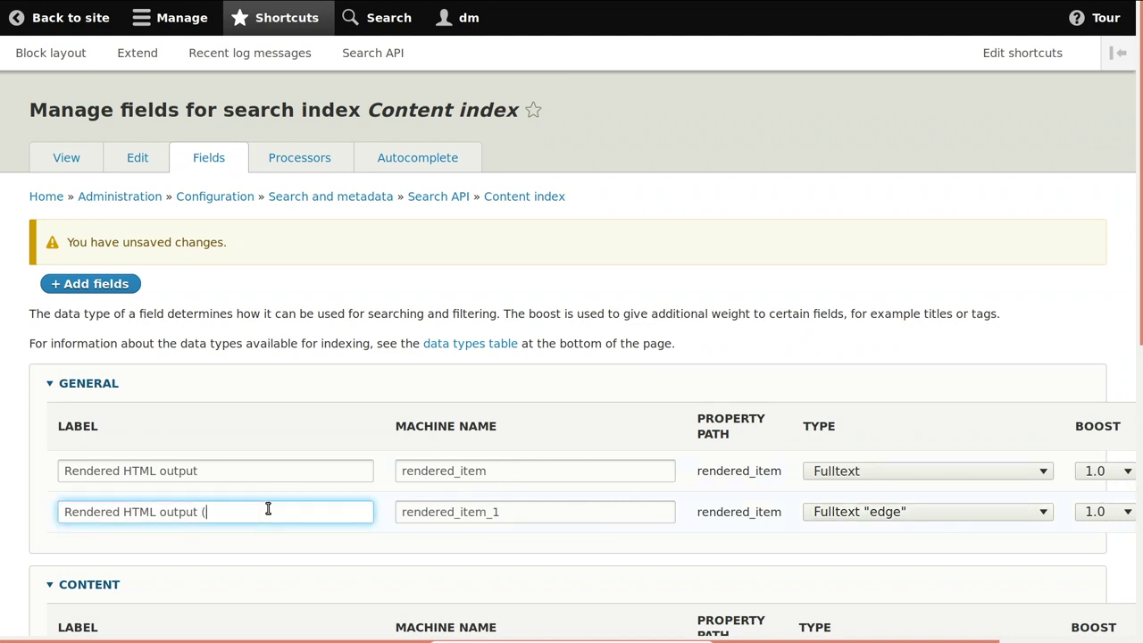
{"action": "type", "text": "(edge"}
{"action": "type", "text": "autocomplete"}
{"action": "left_click", "coordinate": [408, 304]}
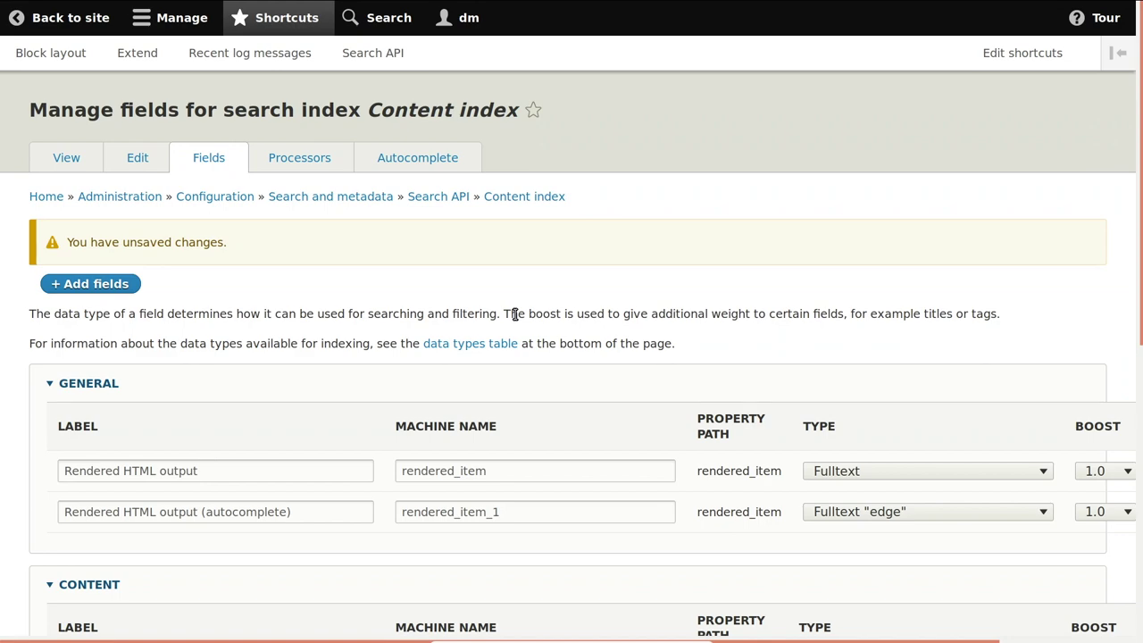
Save the changed index fields and open the Content index's reindexing page.
{"action": "scroll", "coordinate": [515, 315], "scroll_direction": "down", "scroll_amount": 8}
{"action": "left_click", "coordinate": [113, 543]}
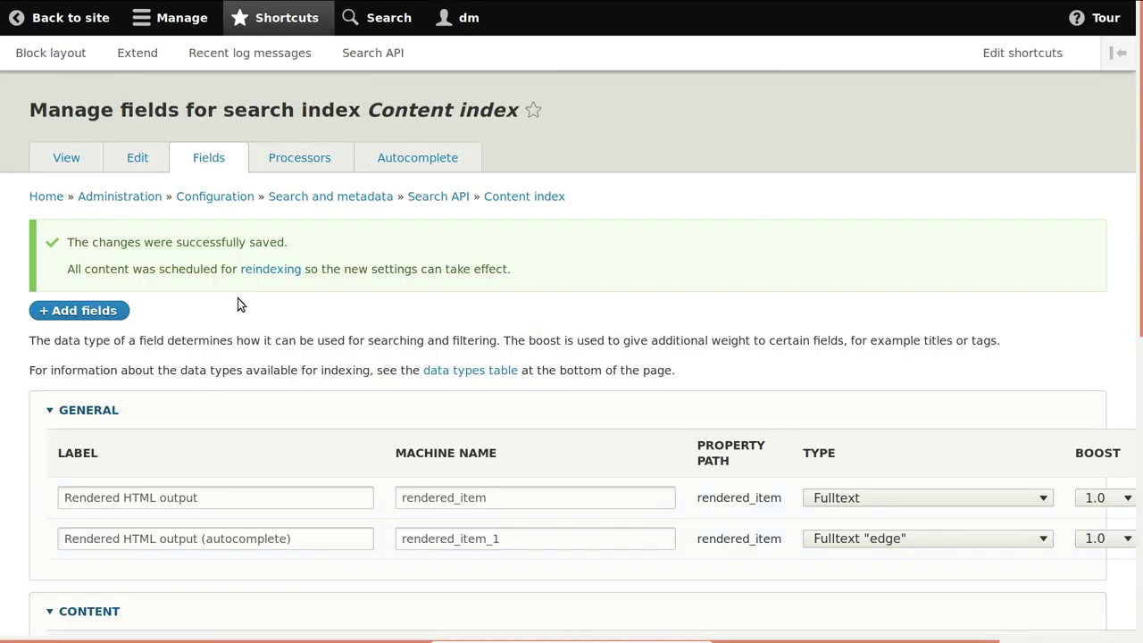
{"action": "left_click", "coordinate": [268, 270]}
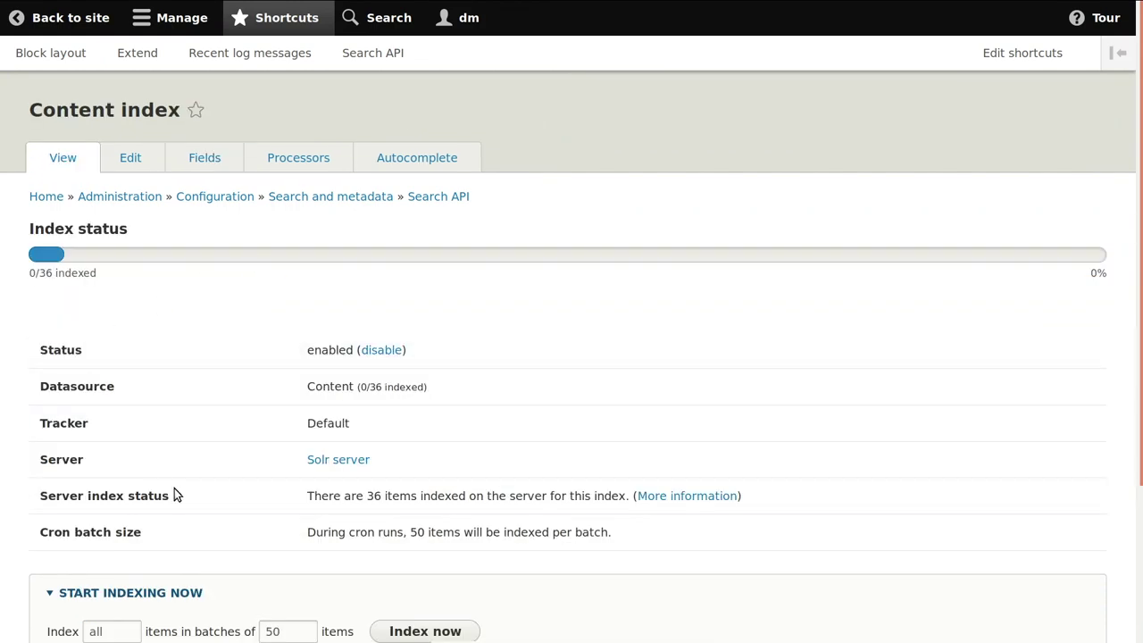
Index all items of the Content index in batches of 50 and open the Search view for editing.
{"action": "left_click", "coordinate": [400, 633]}
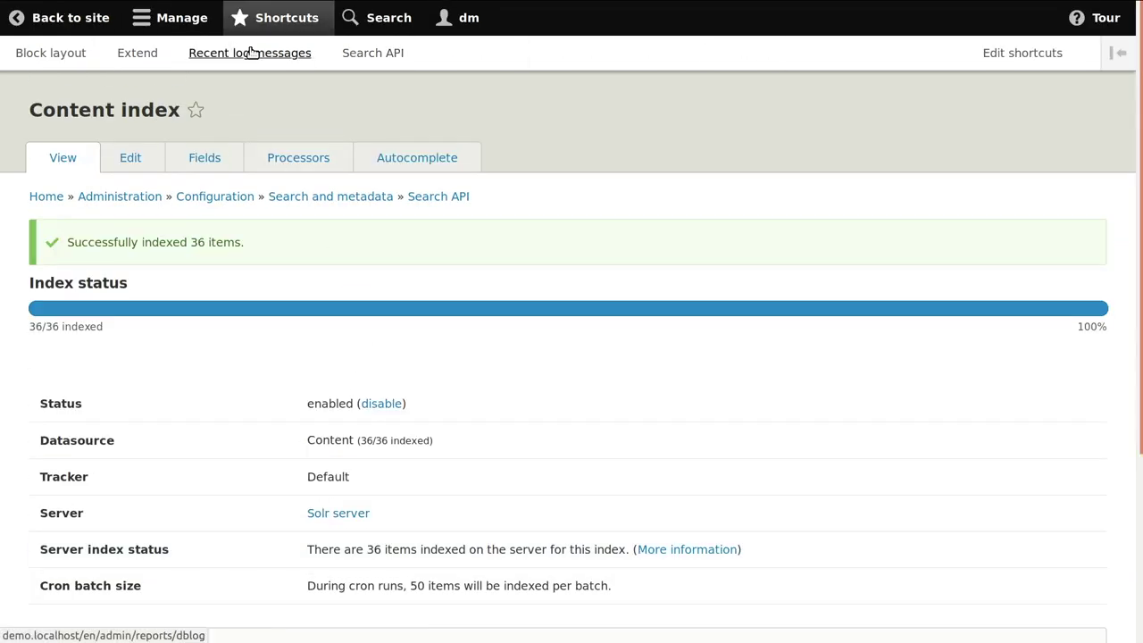
{"action": "left_click", "coordinate": [204, 30]}
{"action": "mouse_move", "coordinate": [170, 53]}
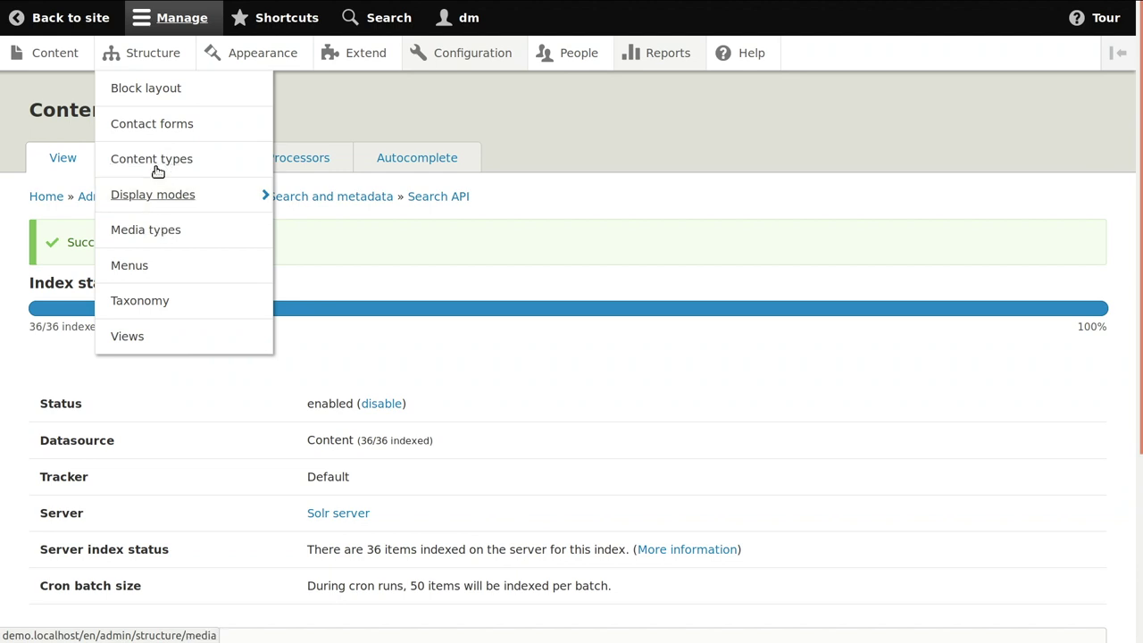
{"action": "left_click", "coordinate": [146, 346]}
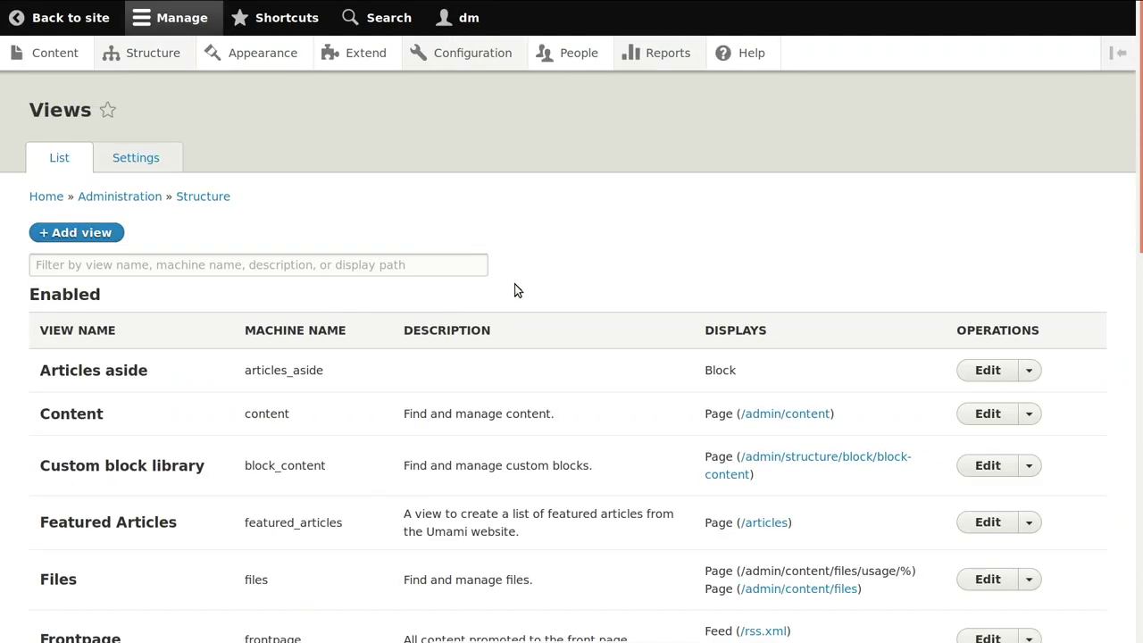
{"action": "scroll", "coordinate": [515, 290], "scroll_direction": "down", "scroll_amount": 5}
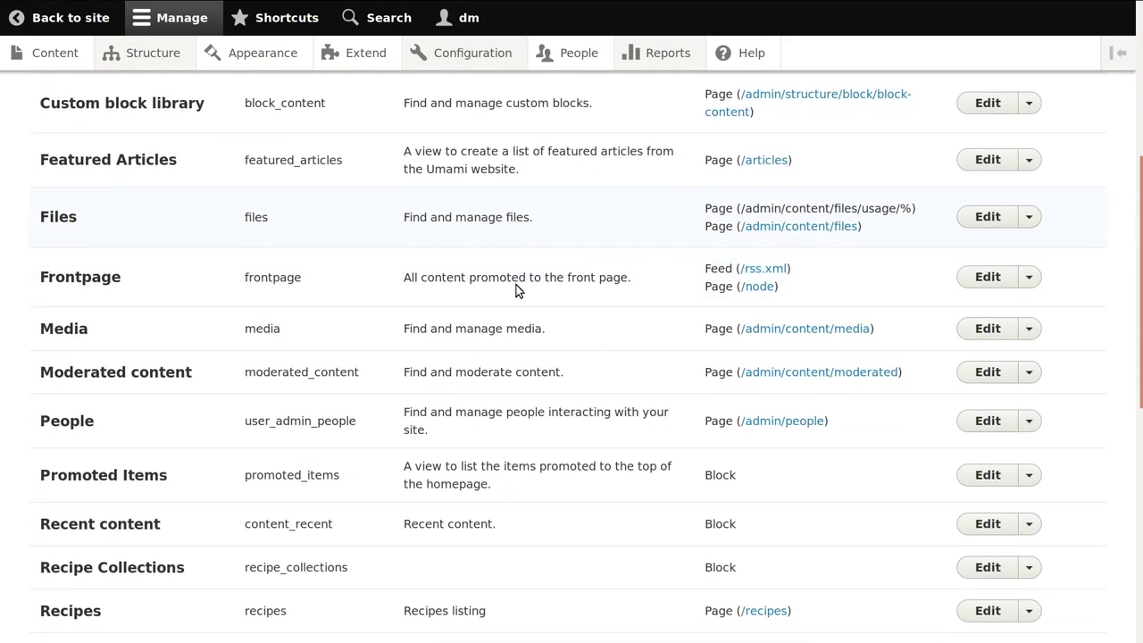
{"action": "scroll", "coordinate": [515, 291], "scroll_direction": "down", "scroll_amount": 4}
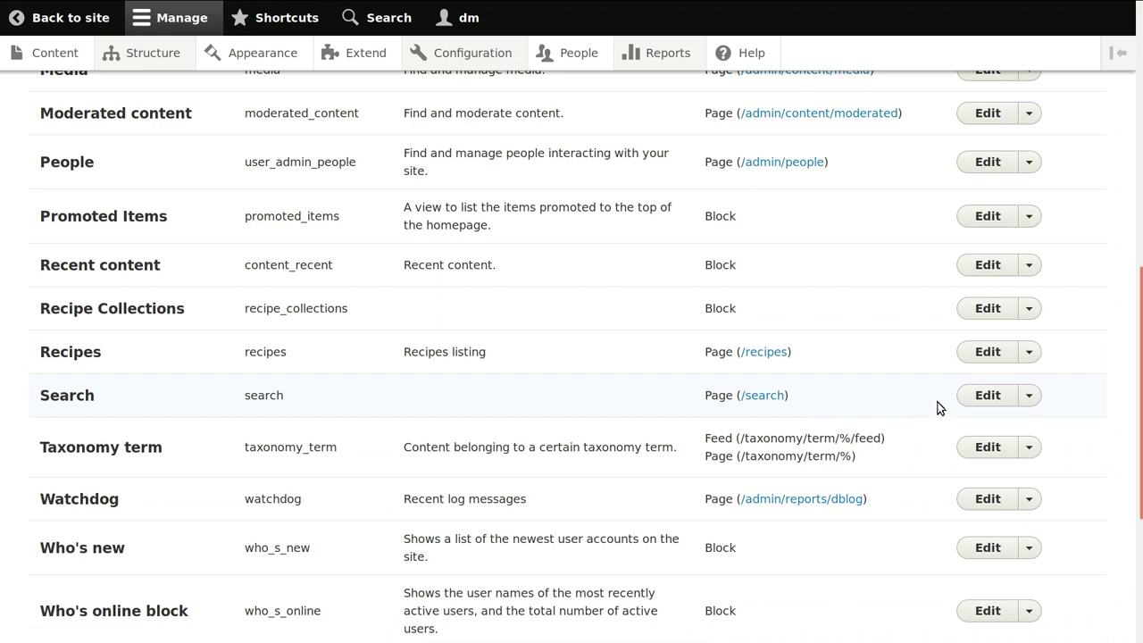
{"action": "left_click", "coordinate": [988, 400]}
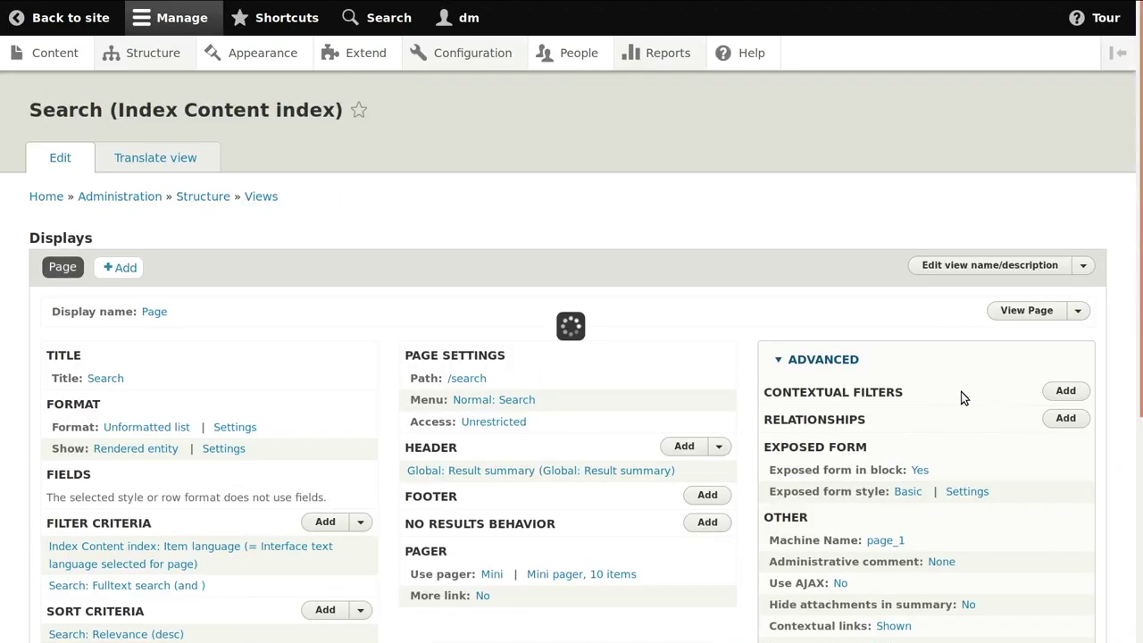
Limit the Fulltext search filter's searched fields to Rendered HTML output and Content » Title, and save the Search view.
{"action": "scroll", "coordinate": [573, 225], "scroll_direction": "down", "scroll_amount": 4}
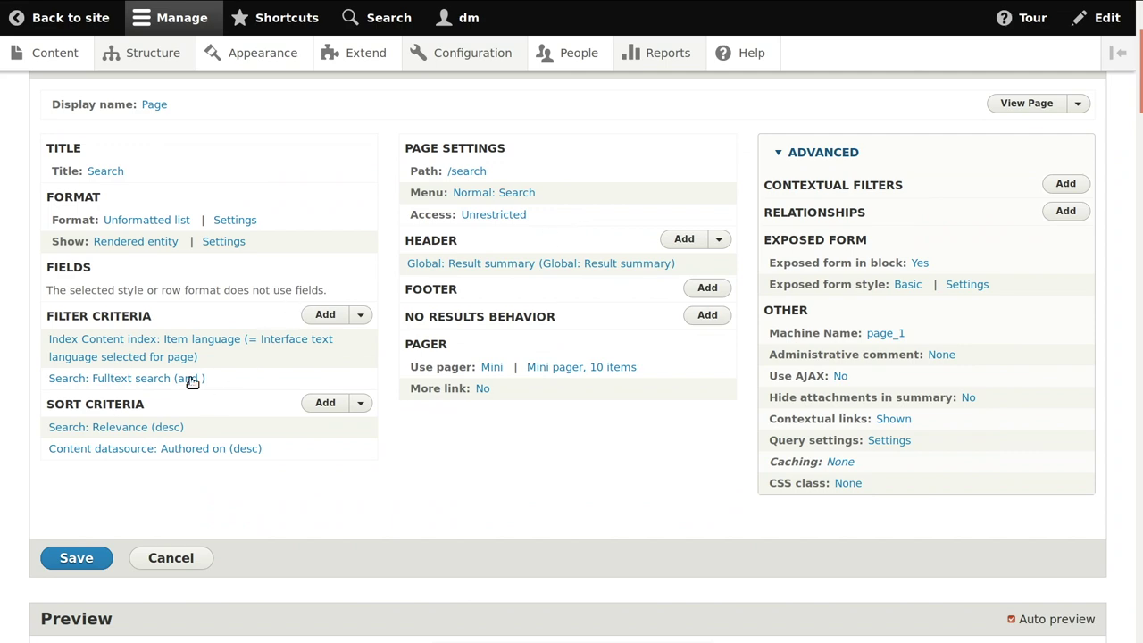
{"action": "left_click", "coordinate": [143, 379]}
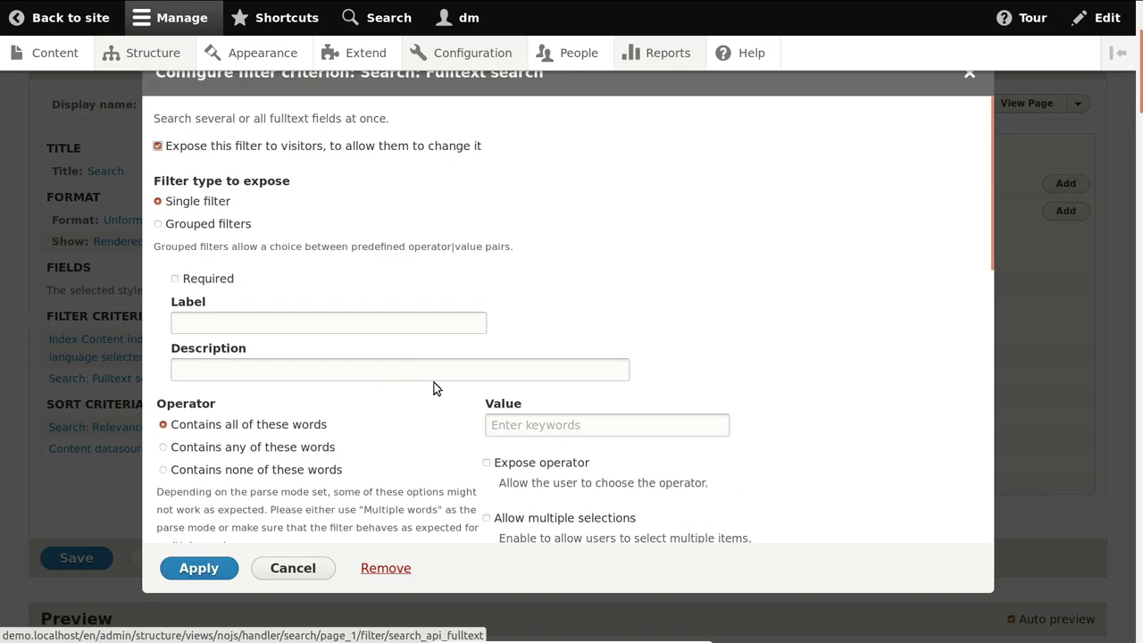
{"action": "left_click_drag", "start_coordinate": [993, 246], "coordinate": [965, 477]}
{"action": "scroll", "coordinate": [967, 477], "scroll_direction": "down", "scroll_amount": 2}
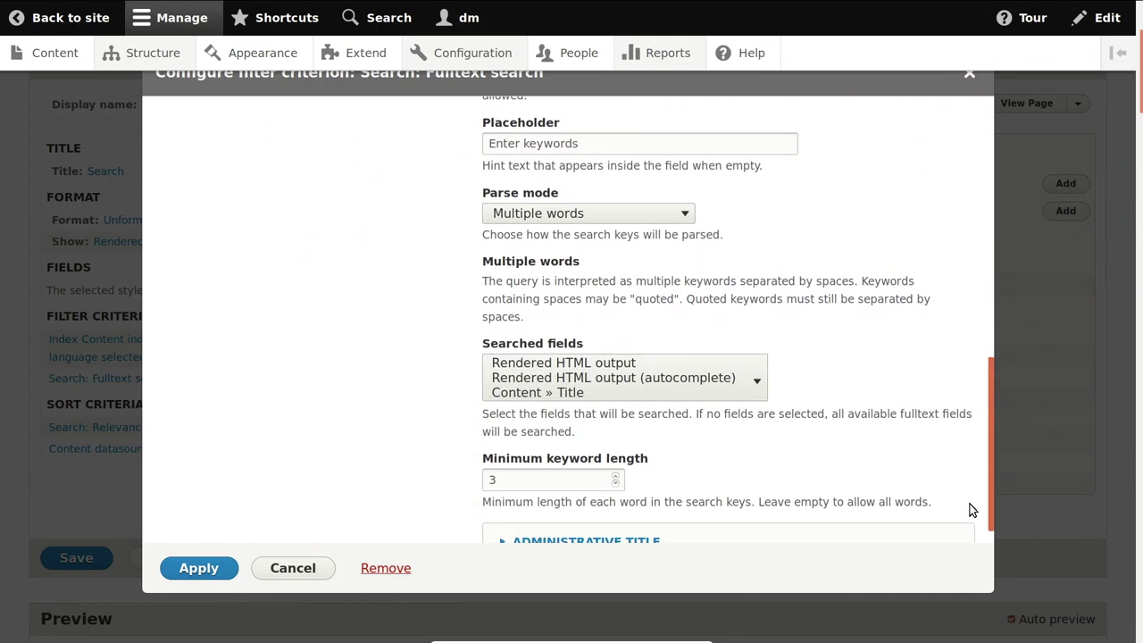
{"action": "left_click", "coordinate": [642, 364]}
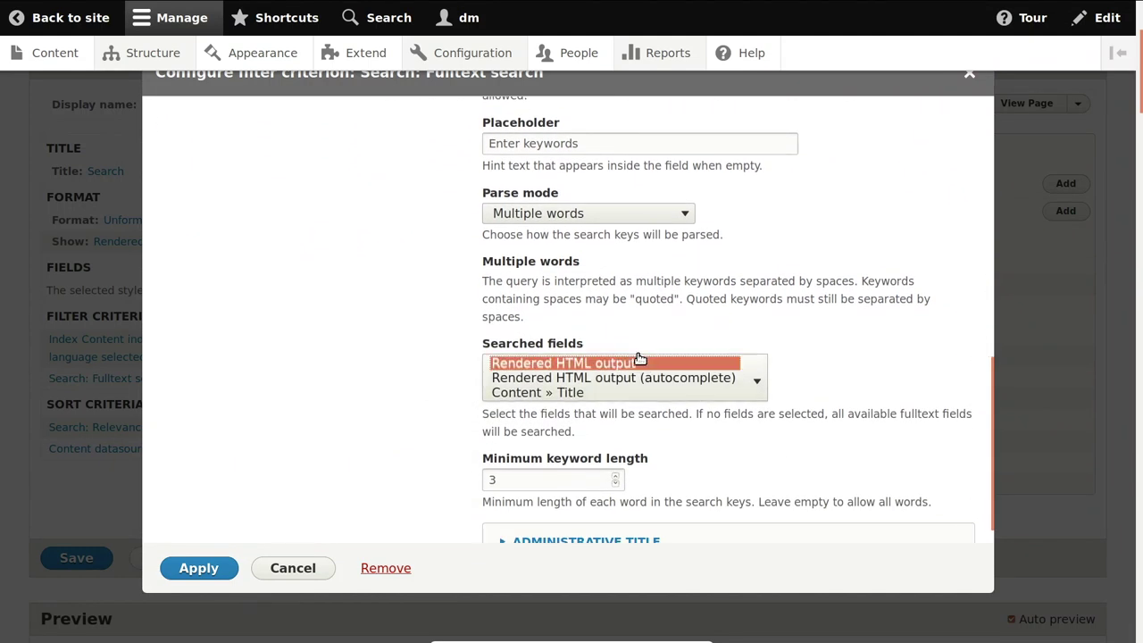
{"action": "left_click", "coordinate": [608, 394], "text": "ctrl"}
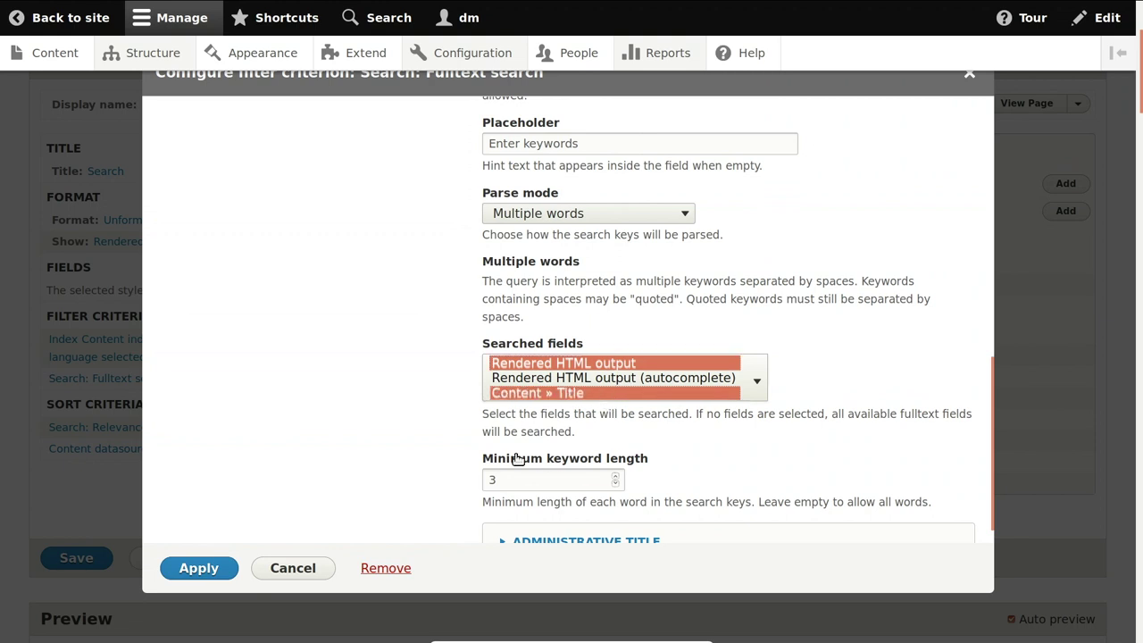
{"action": "left_click", "coordinate": [197, 572]}
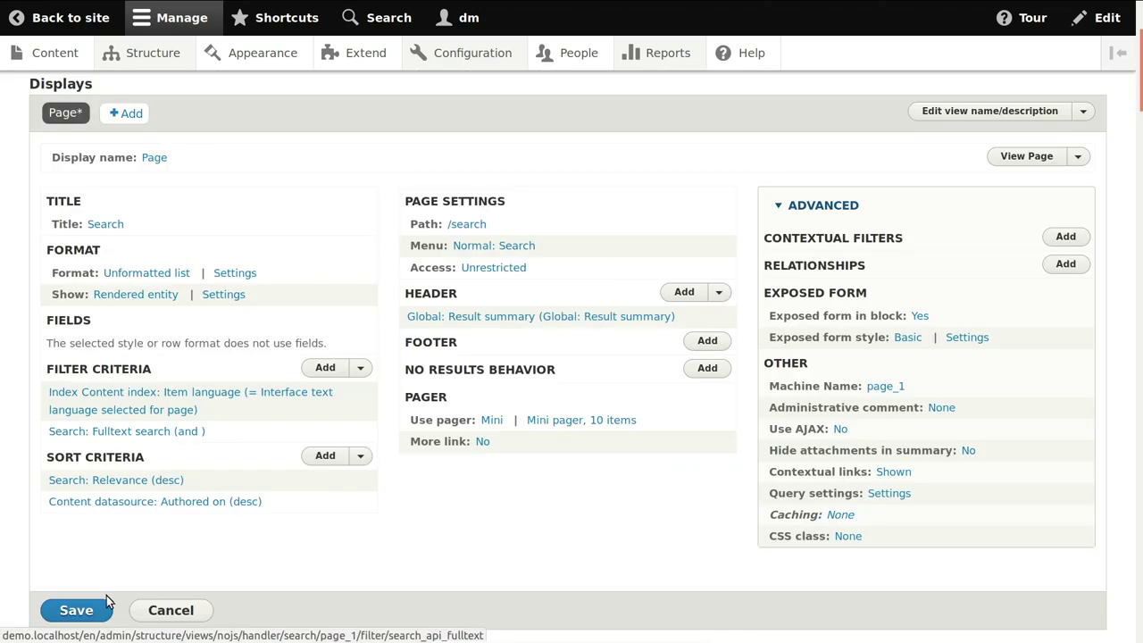
{"action": "left_click", "coordinate": [75, 611]}
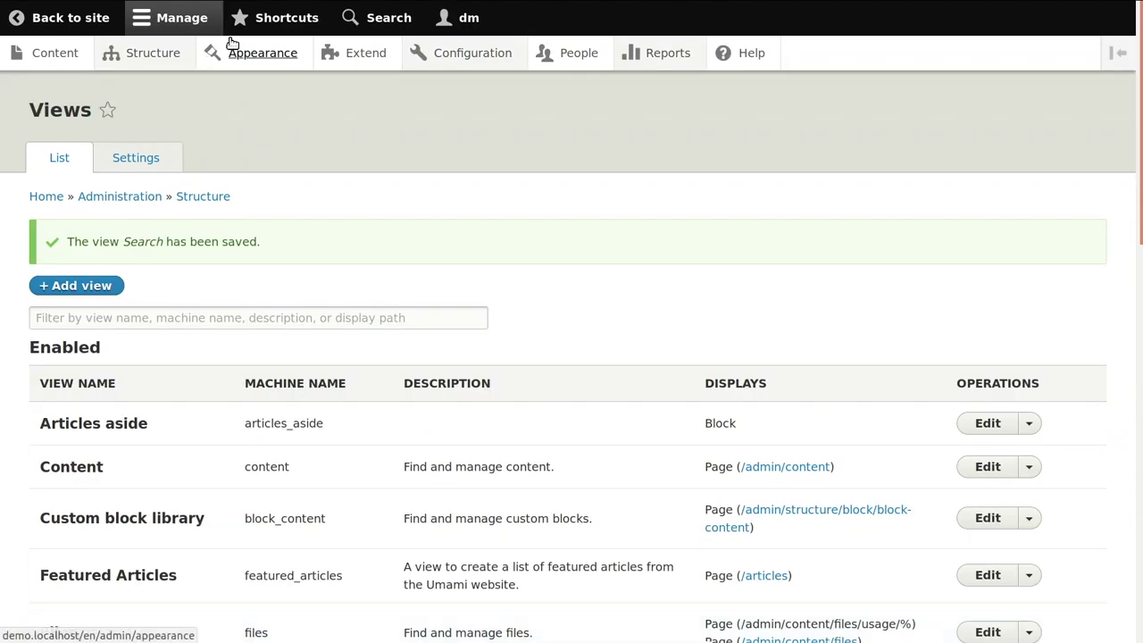
Open the Content index's autocomplete management and edit the autocompletion settings for the Search view.
{"action": "left_click", "coordinate": [273, 18]}
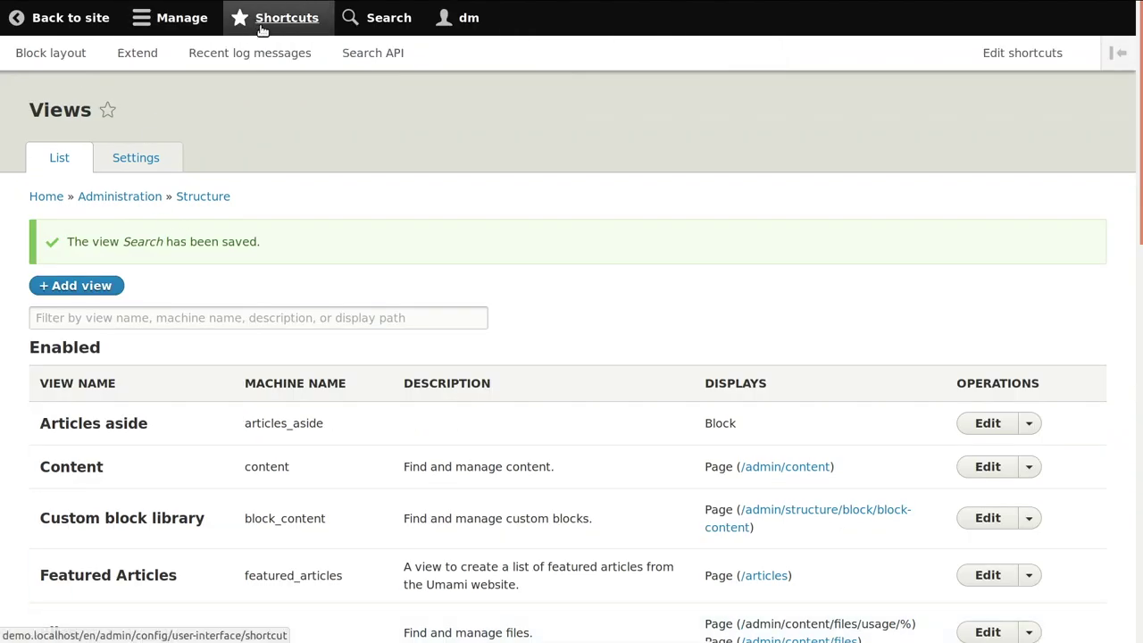
{"action": "left_click", "coordinate": [345, 62]}
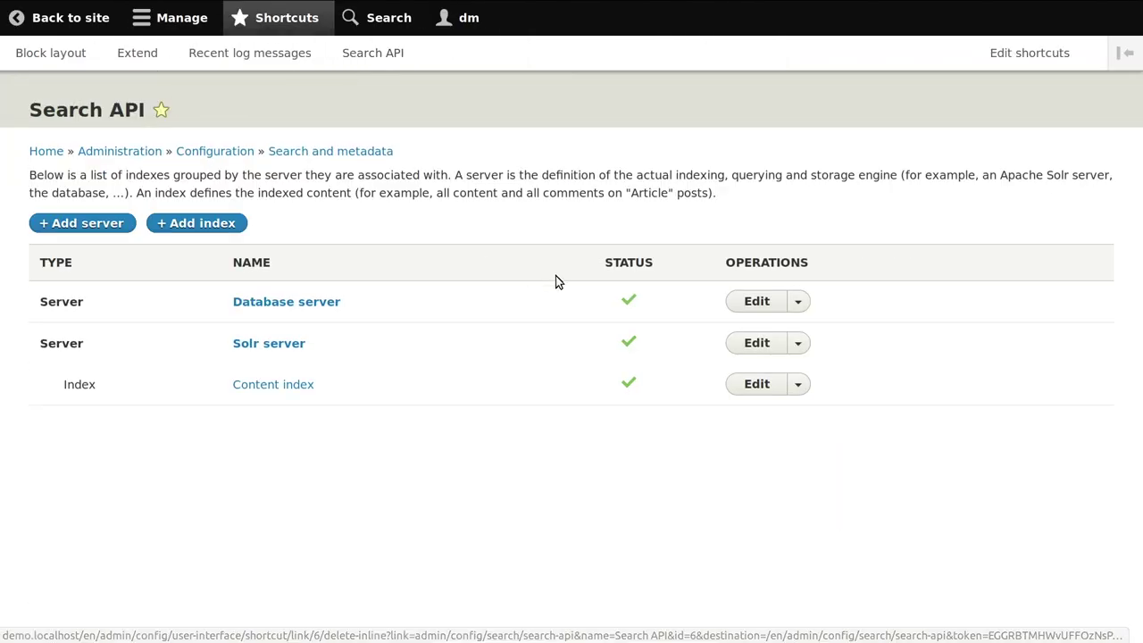
{"action": "left_click", "coordinate": [801, 384]}
{"action": "left_click", "coordinate": [779, 450]}
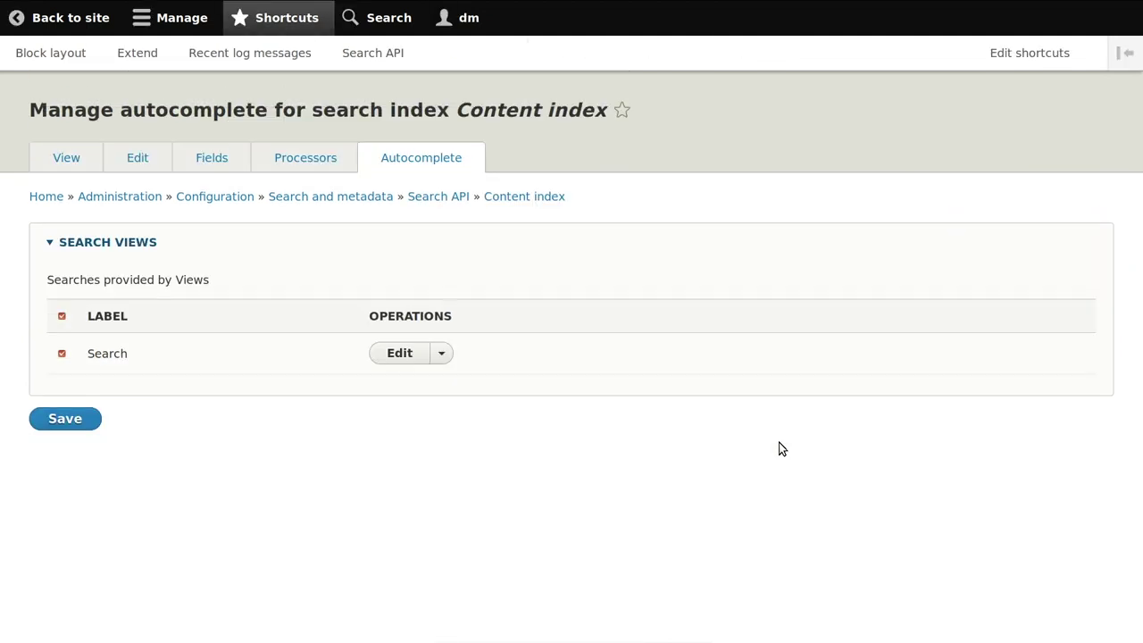
{"action": "left_click", "coordinate": [391, 356]}
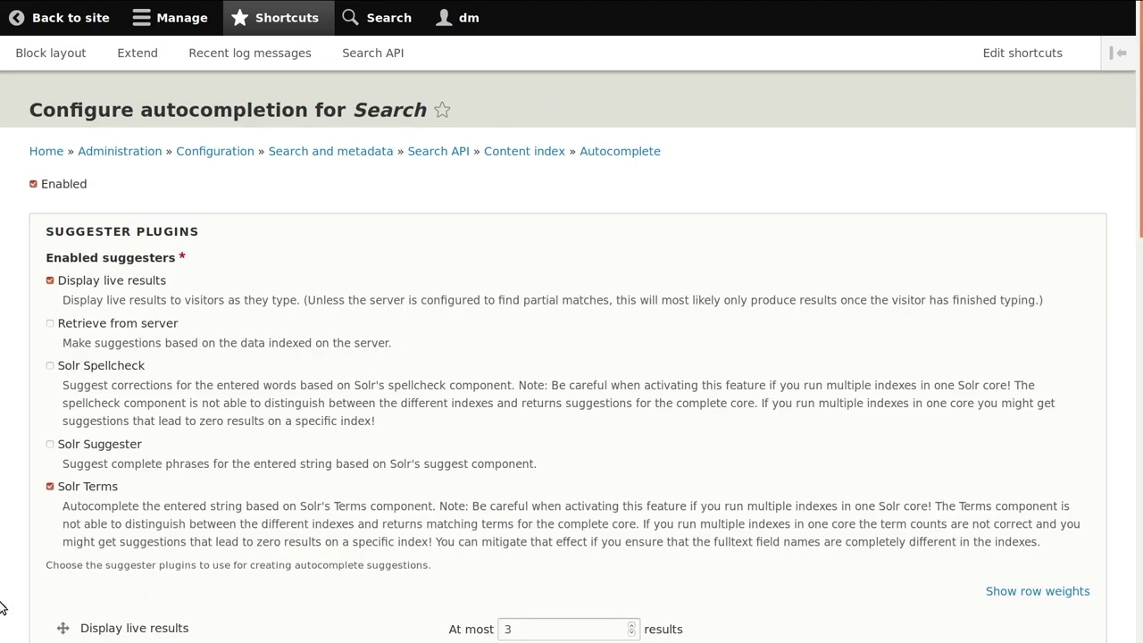
Override the Display live results suggester's used fields with rendered_item_1, expand the Solr Terms suggester's settings and save the autocompletion configuration.
{"action": "scroll", "coordinate": [23, 585], "scroll_direction": "down", "scroll_amount": 10}
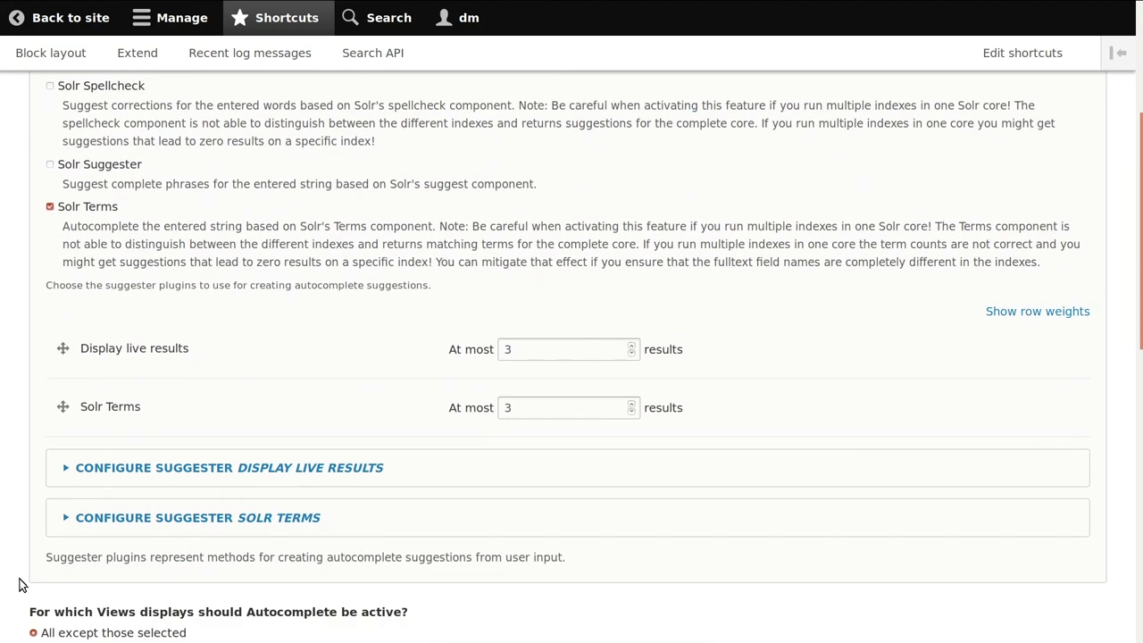
{"action": "left_click", "coordinate": [324, 273]}
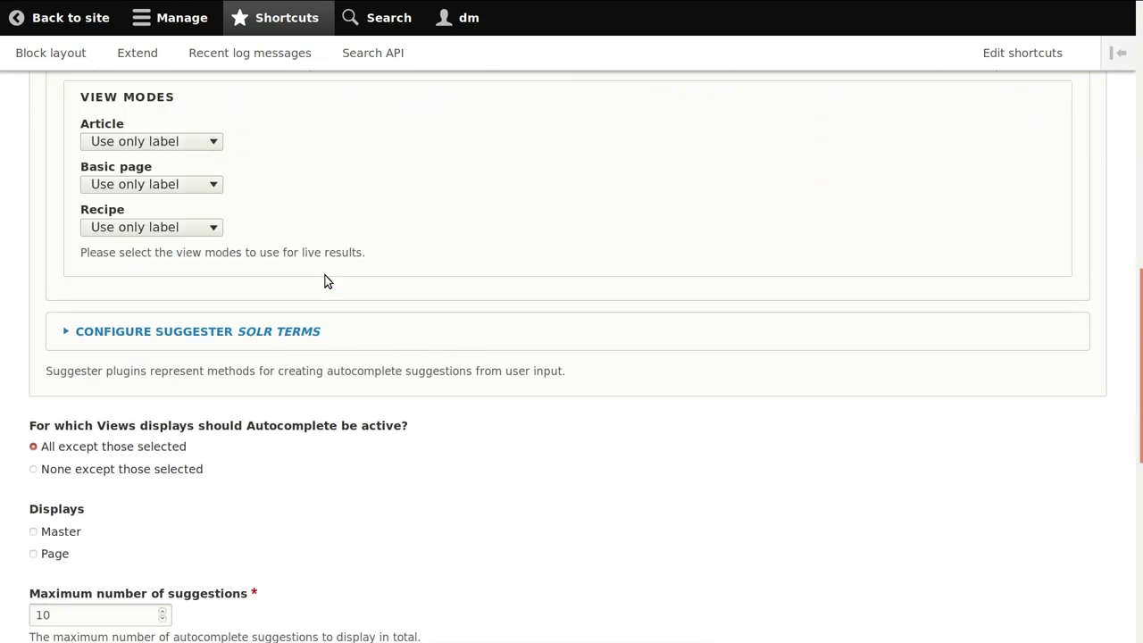
{"action": "scroll", "coordinate": [22, 266], "scroll_direction": "up", "scroll_amount": 5}
{"action": "left_click", "coordinate": [153, 220]}
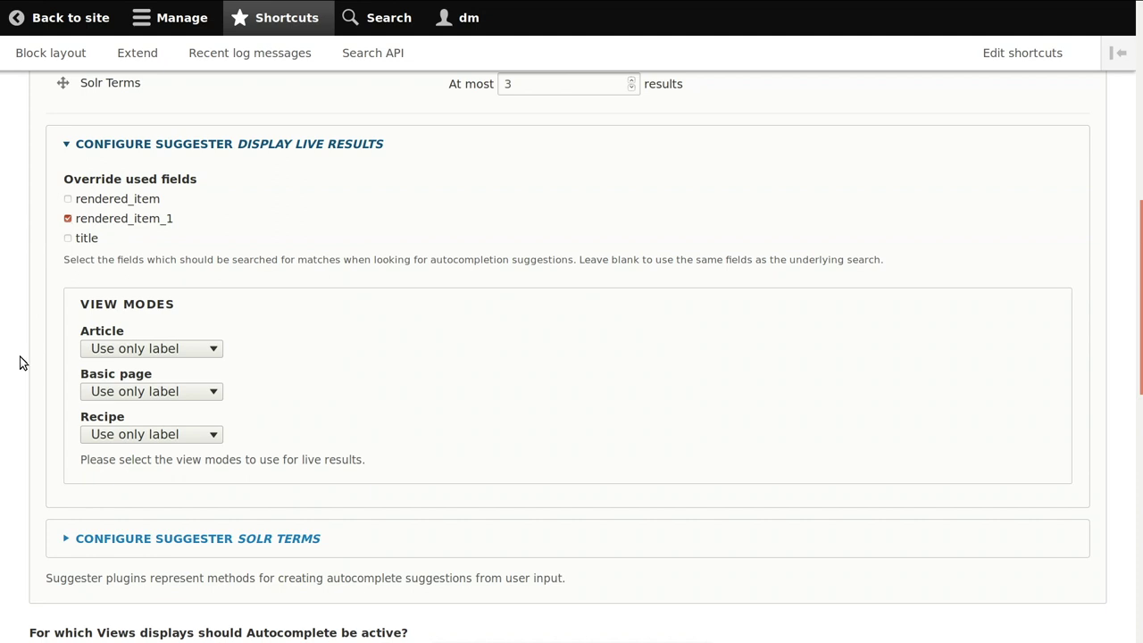
{"action": "scroll", "coordinate": [19, 357], "scroll_direction": "down", "scroll_amount": 5}
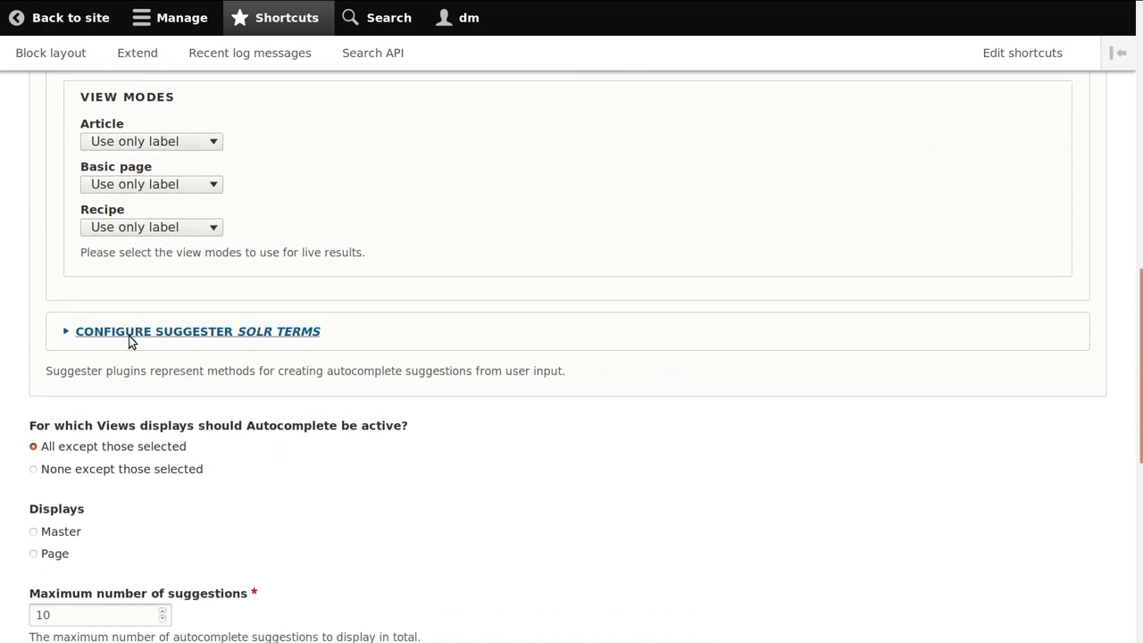
{"action": "left_click", "coordinate": [130, 335]}
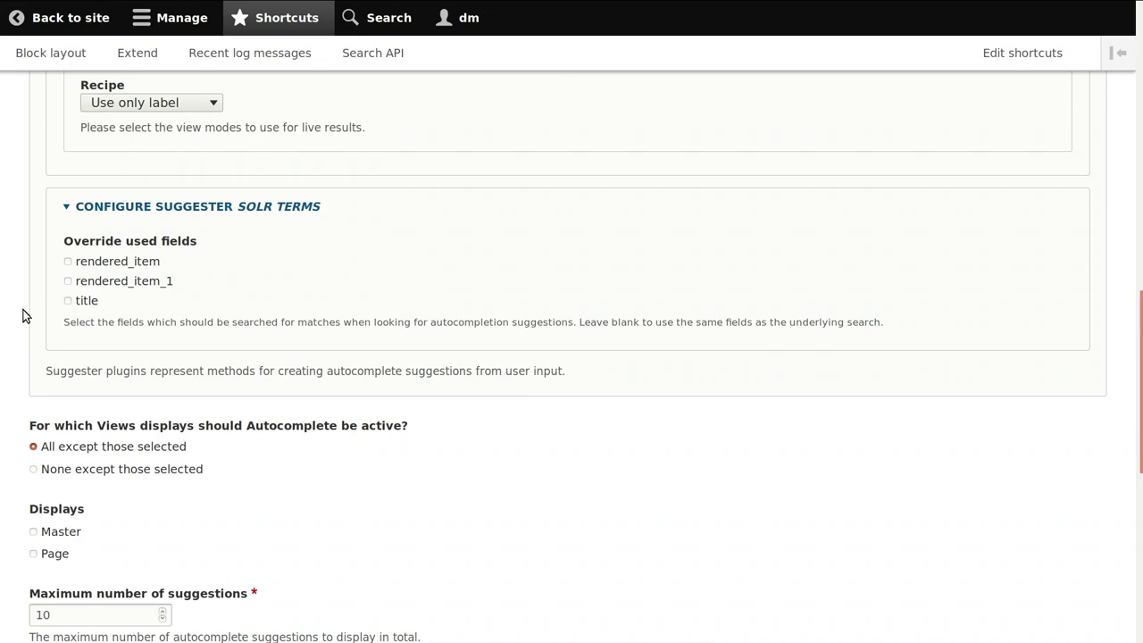
{"action": "scroll", "coordinate": [25, 316], "scroll_direction": "down", "scroll_amount": 10}
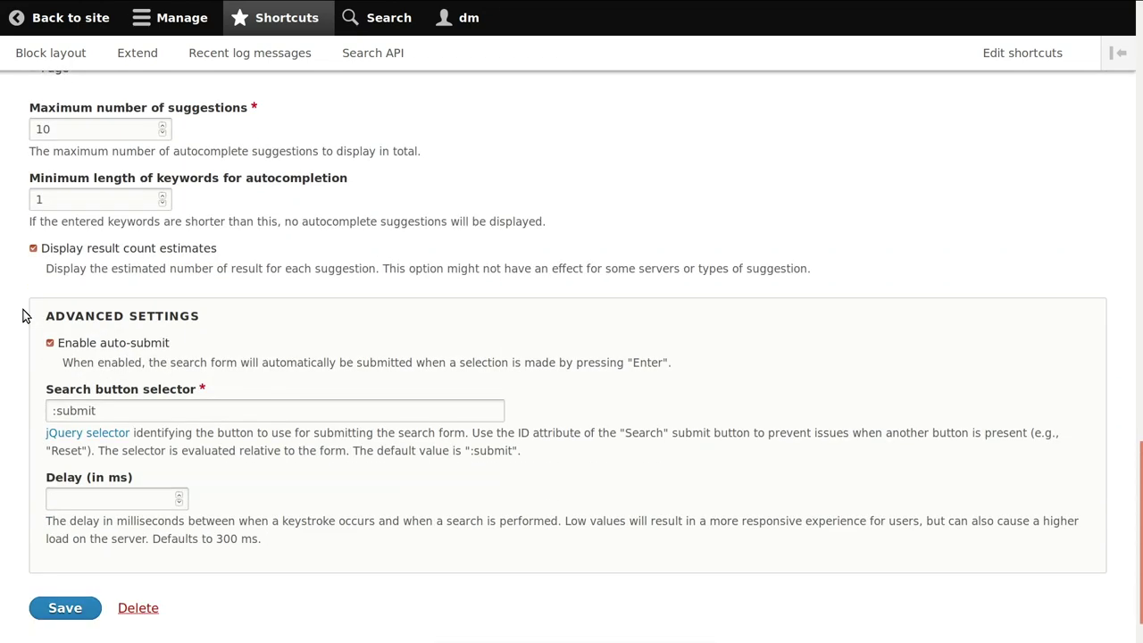
{"action": "left_click", "coordinate": [65, 540]}
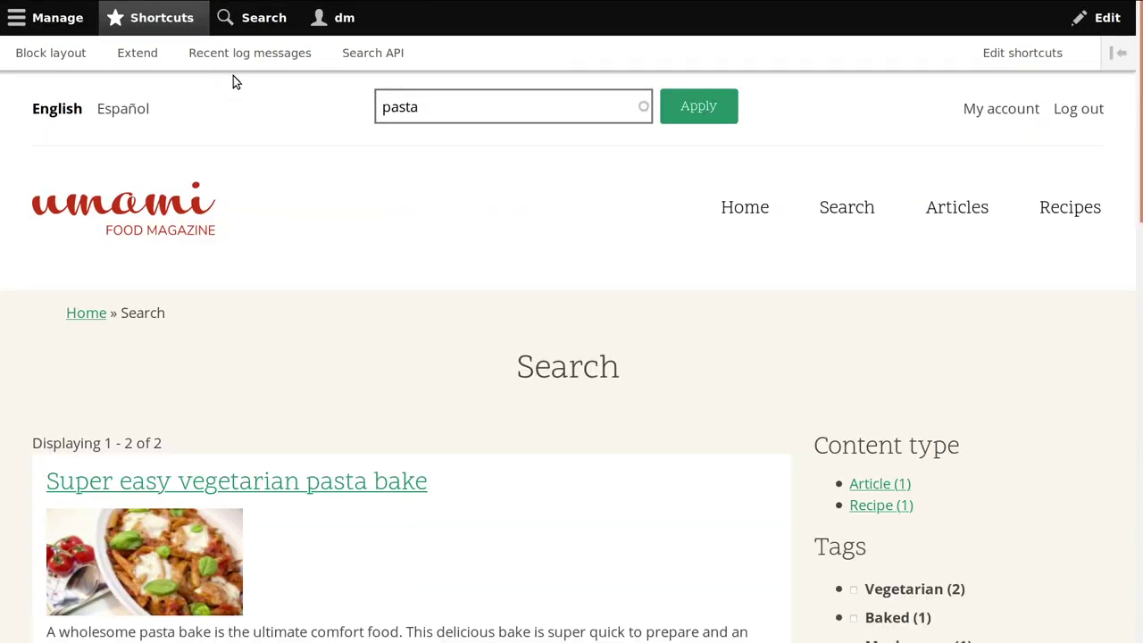
Check the autocomplete suggestions on the site's Search page for the partial keywords "pas" and "pa".
{"action": "left_click", "coordinate": [829, 205]}
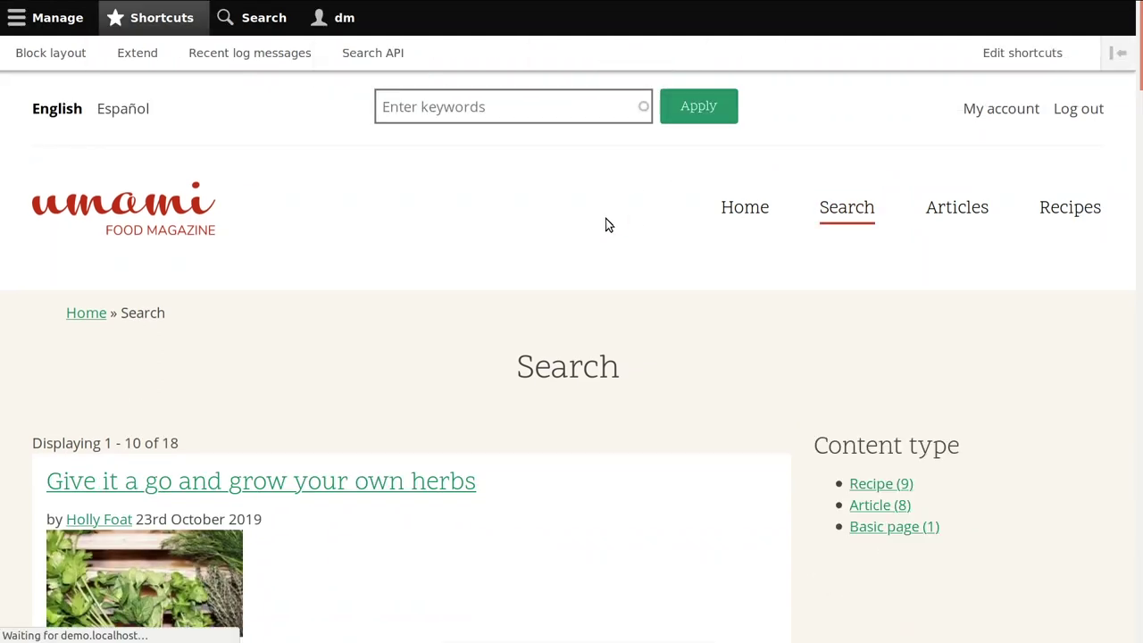
{"action": "left_click", "coordinate": [537, 105]}
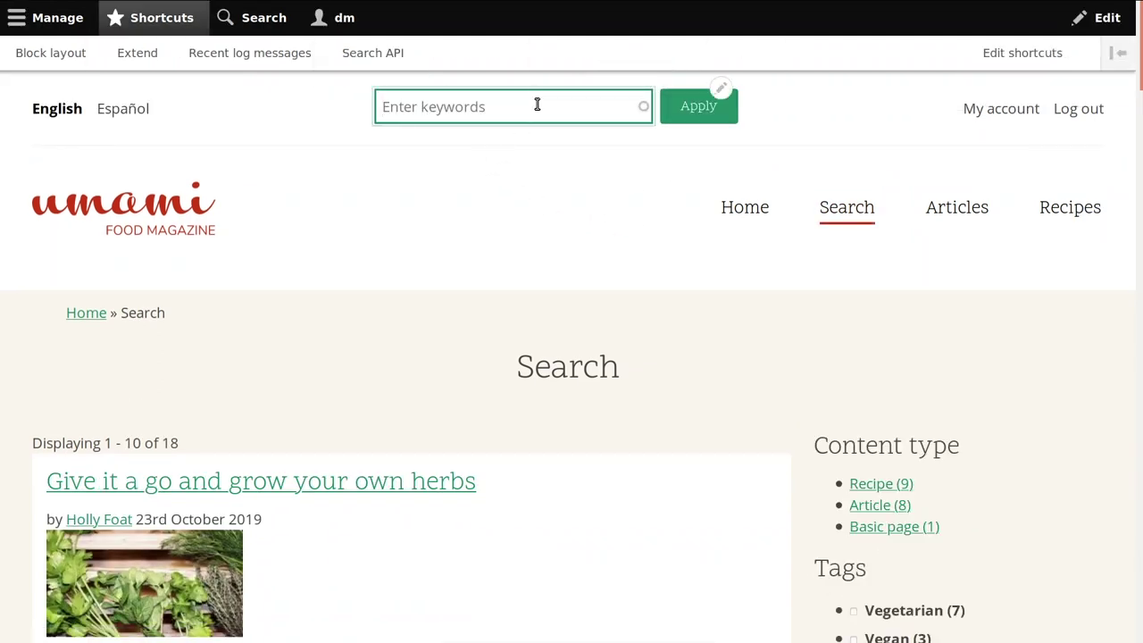
{"action": "type", "text": "pas"}
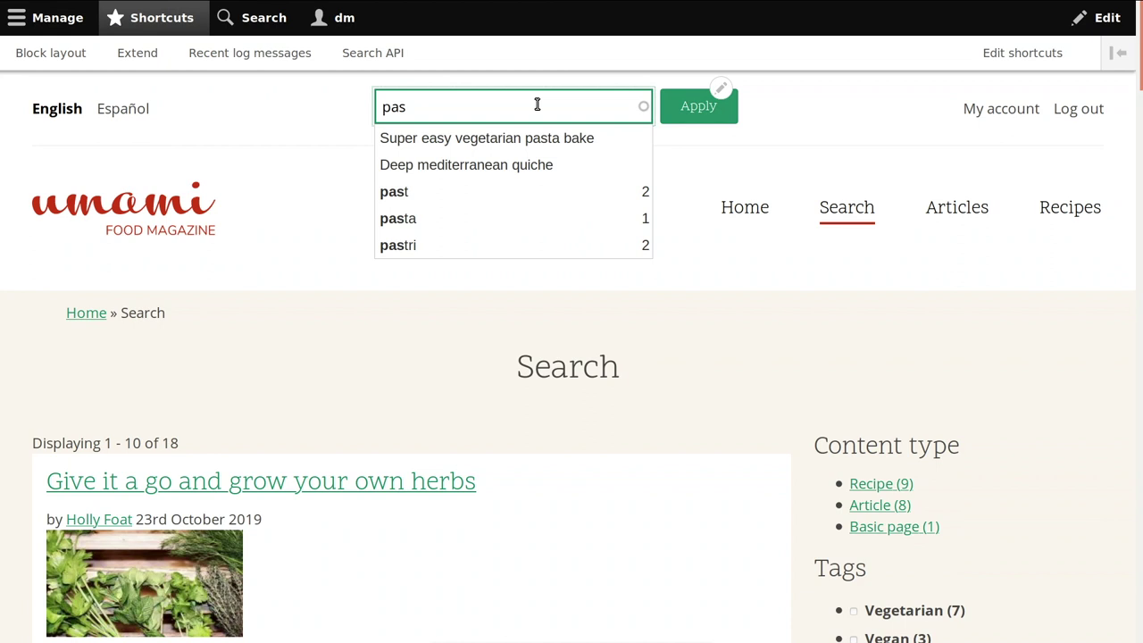
{"action": "key", "text": "BackSpace"}
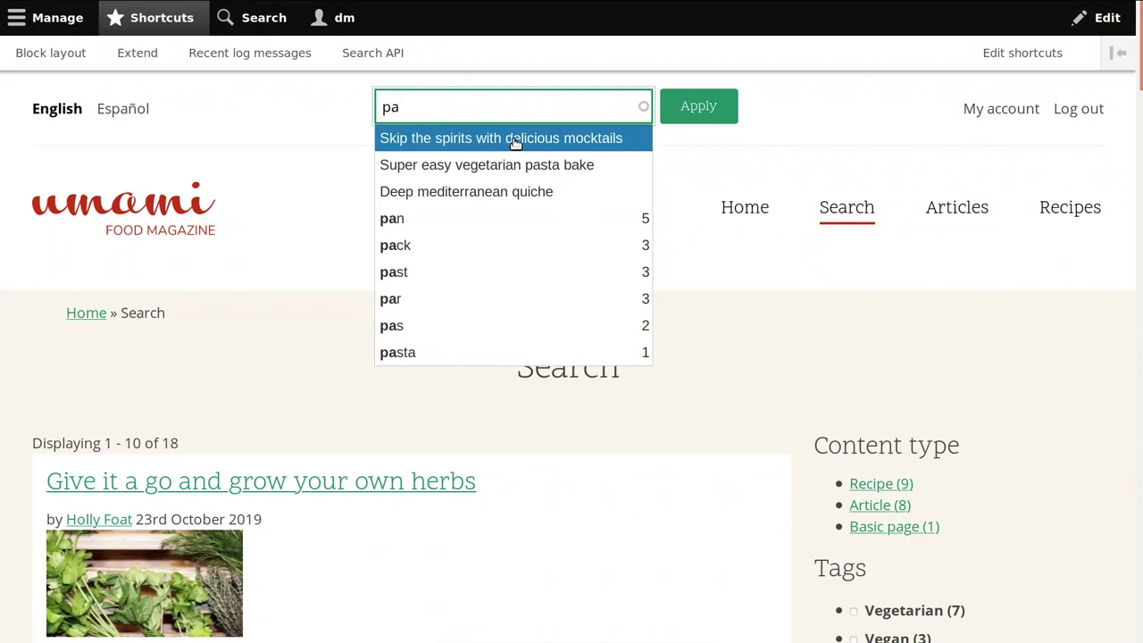
{"action": "key", "text": "alt+Tab"}
{"action": "key", "text": "alt+Tab"}
{"action": "key", "text": "alt+shift+Tab"}
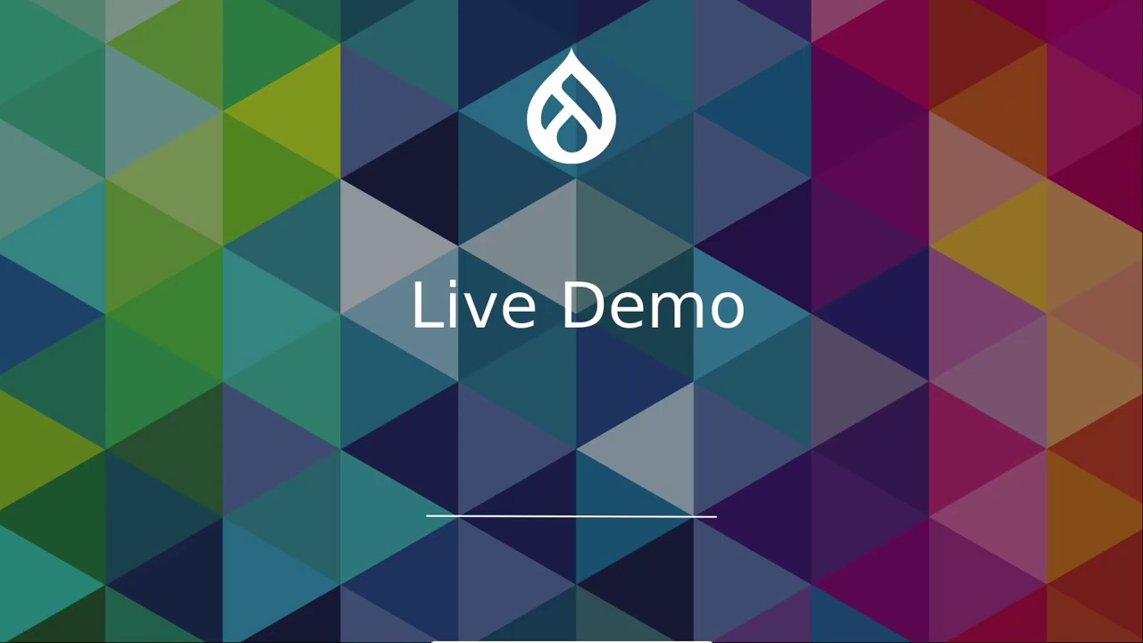
{"action": "key", "text": "Right"}
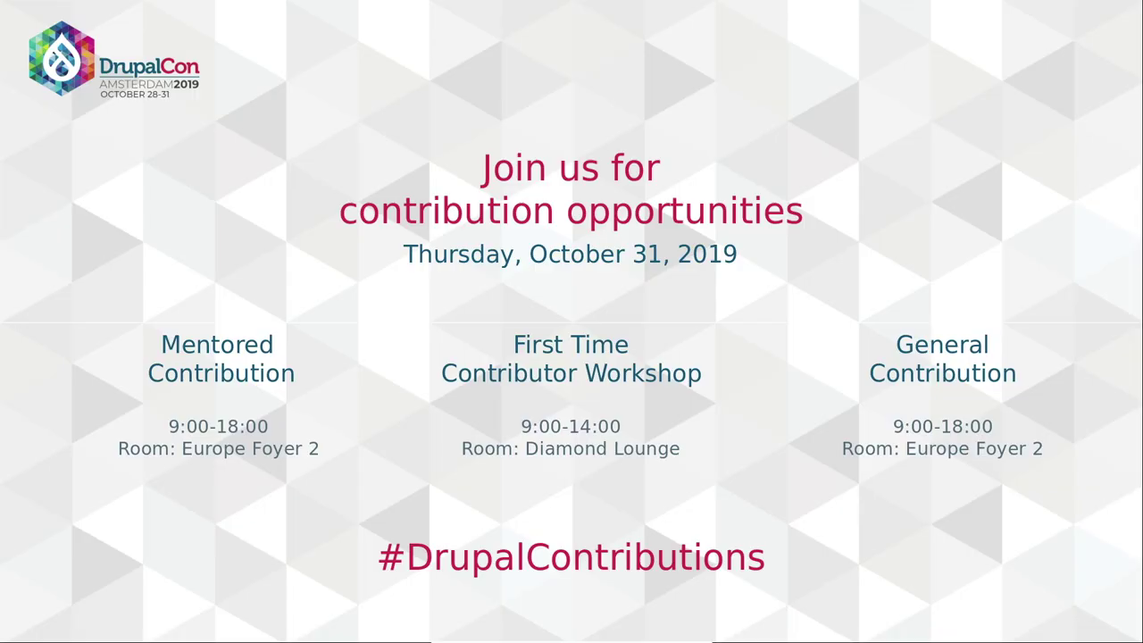